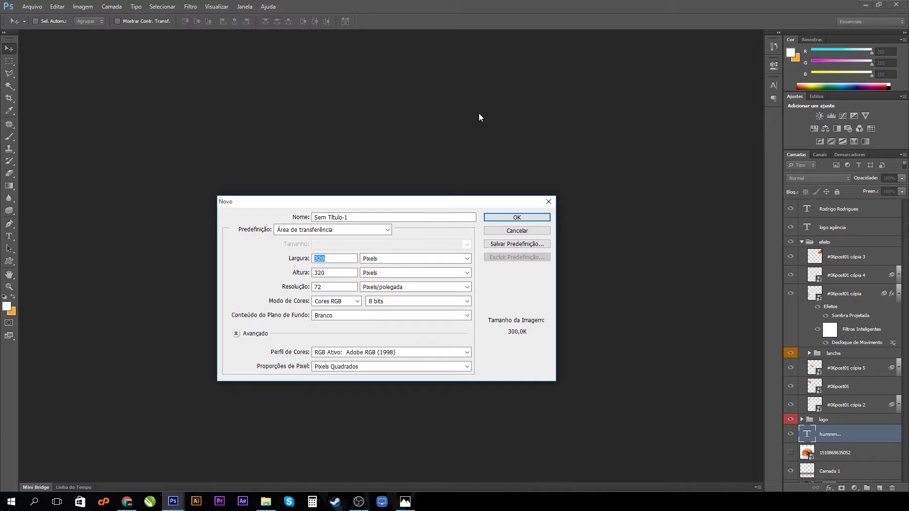
Create a new RGB document, 1500 × 1500 pixels at 300 pixels per inch, with a white background
{"action": "type", "text": "1500"}
{"action": "key", "text": "Tab"}
{"action": "key", "text": "Tab"}
{"action": "type", "text": "1500"}
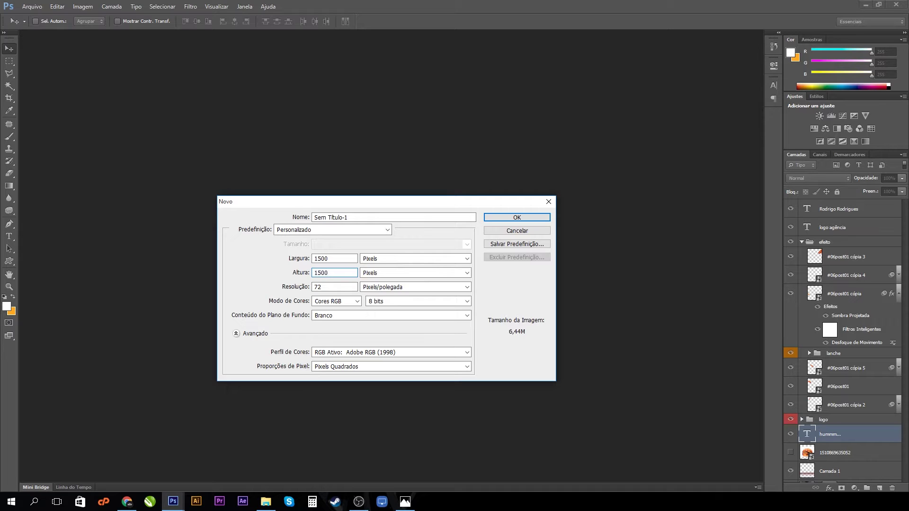
{"action": "key", "text": "Tab"}
{"action": "key", "text": "Tab"}
{"action": "type", "text": "300"}
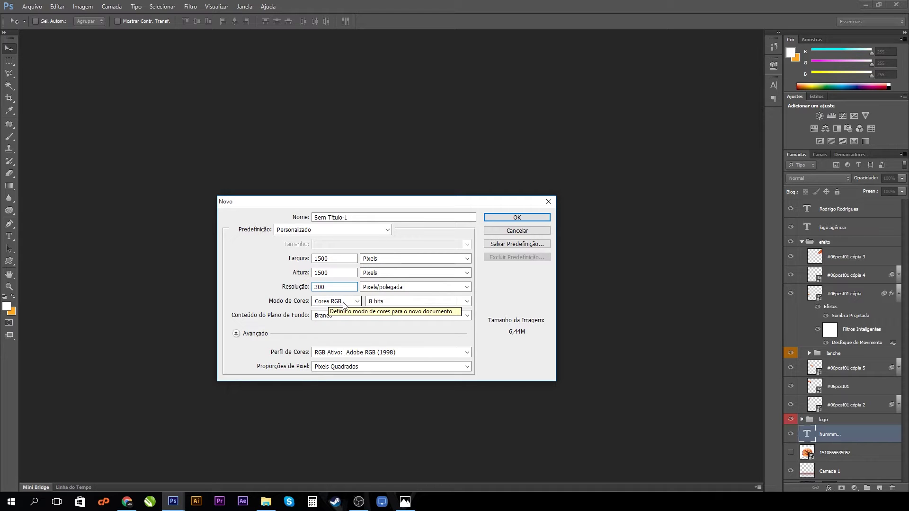
{"action": "left_click", "coordinate": [527, 217]}
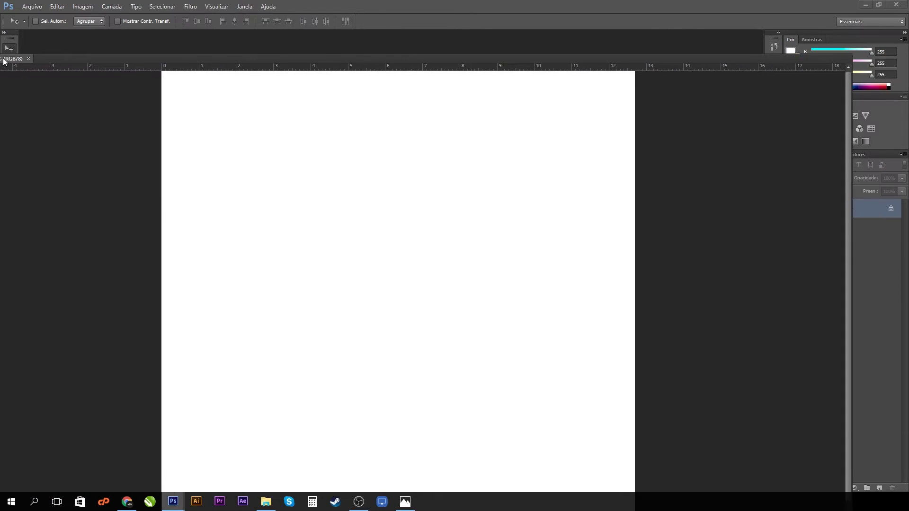
{"action": "left_click_drag", "start_coordinate": [126, 49], "coordinate": [78, 41]}
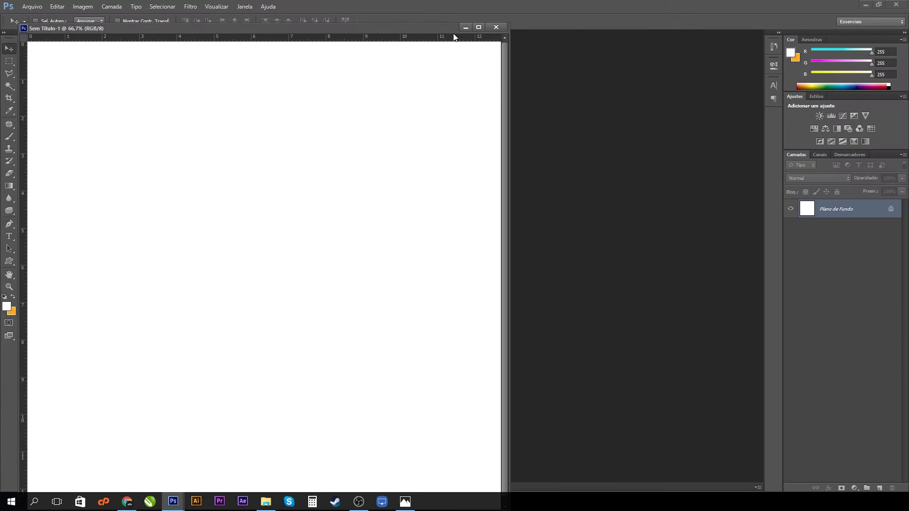
{"action": "left_click_drag", "start_coordinate": [439, 27], "coordinate": [454, 34]}
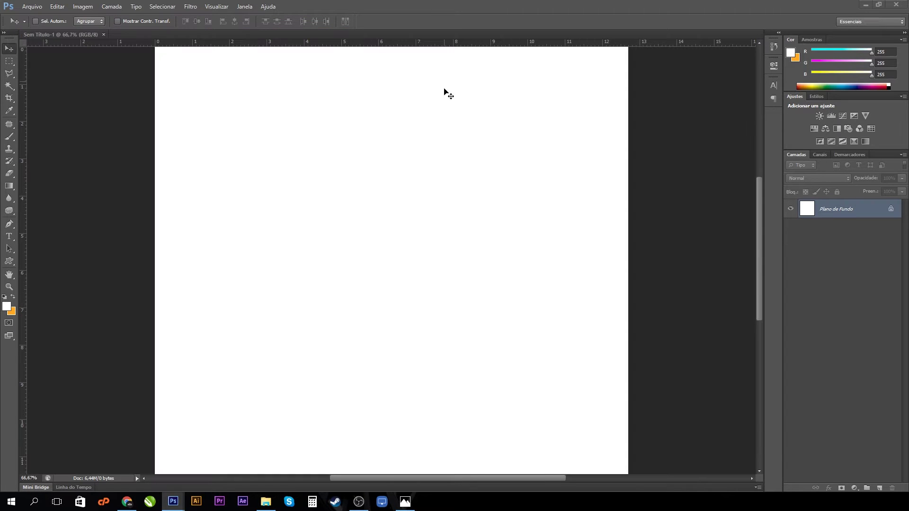
{"action": "key", "text": "ctrl+0"}
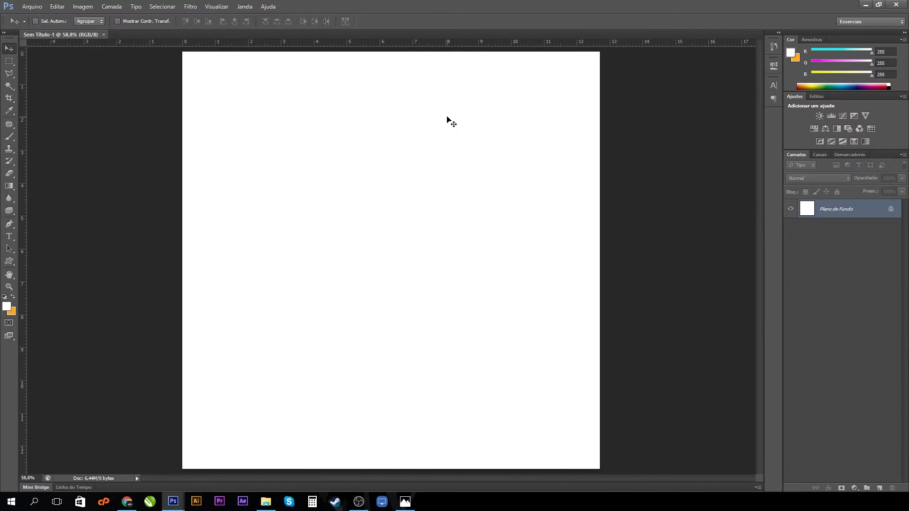
Open the burger photo 1510869635052.jpg from the file explorer, leaving it without colour management
{"action": "left_click", "coordinate": [266, 502]}
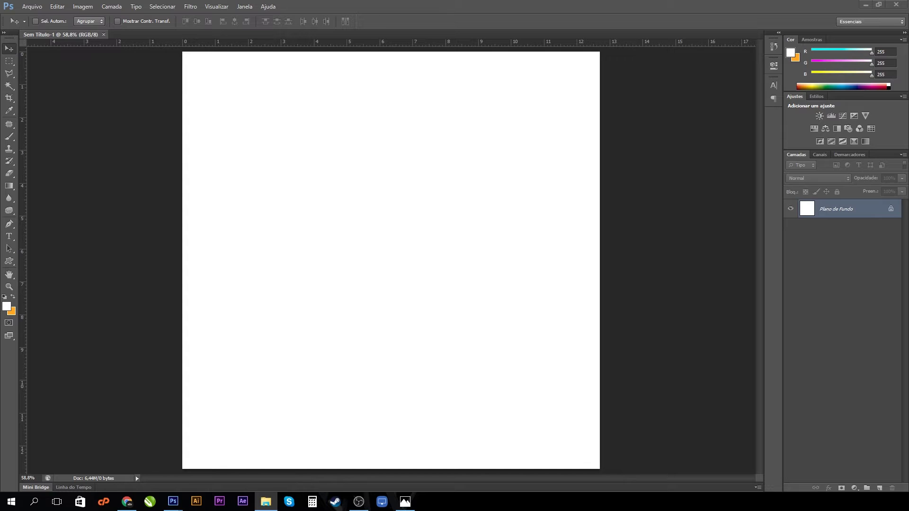
{"action": "left_click_drag", "start_coordinate": [0, 142], "coordinate": [315, 35]}
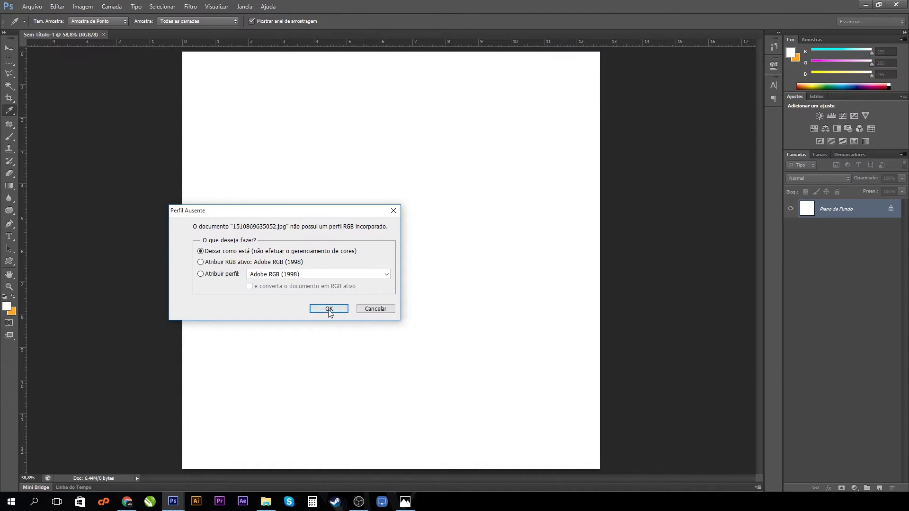
{"action": "left_click", "coordinate": [329, 309]}
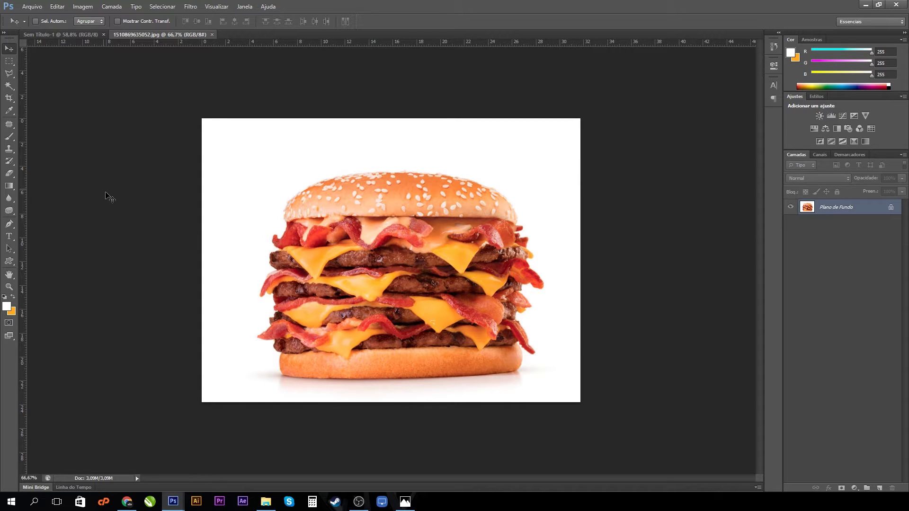
Activate the Pen tool in path mode (Demarcador)
{"action": "left_click", "coordinate": [9, 225]}
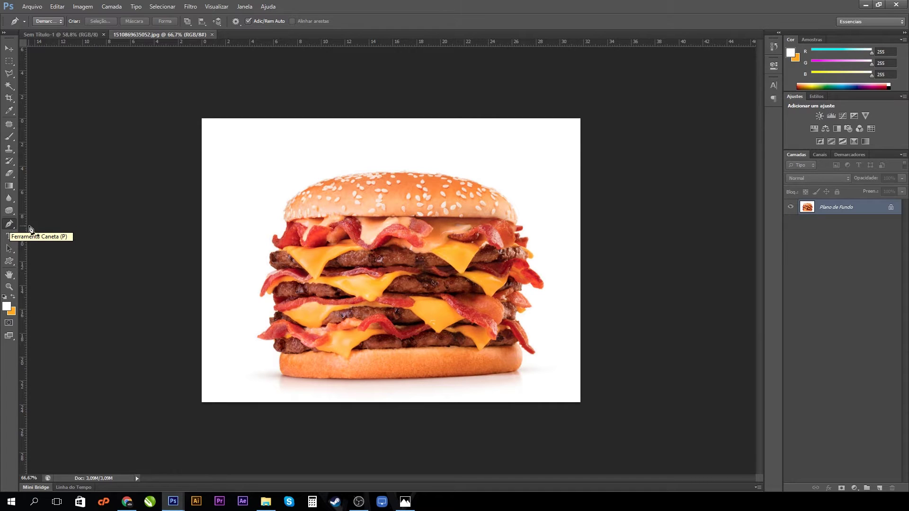
{"action": "left_click", "coordinate": [59, 22]}
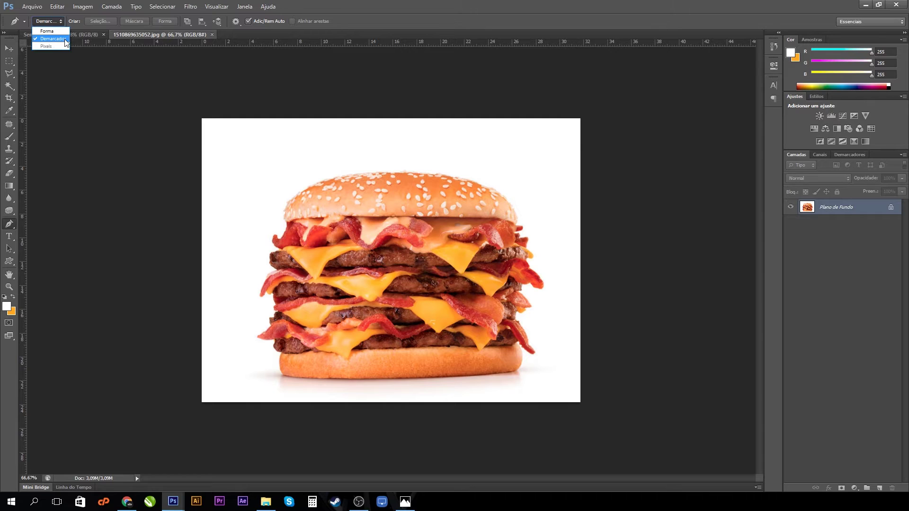
{"action": "left_click", "coordinate": [367, 210]}
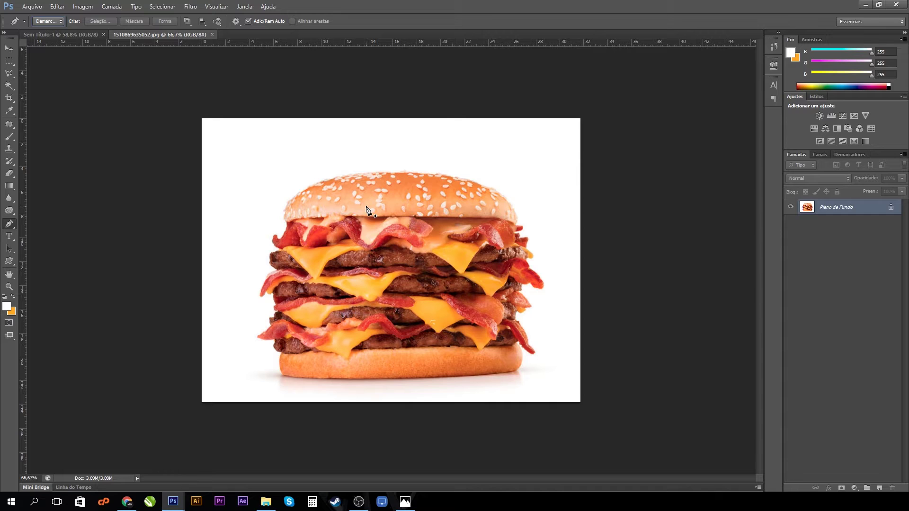
Duplicate the burger photo's background layer and make the original Plano de Fundo layer active
{"action": "key", "text": "ctrl+j"}
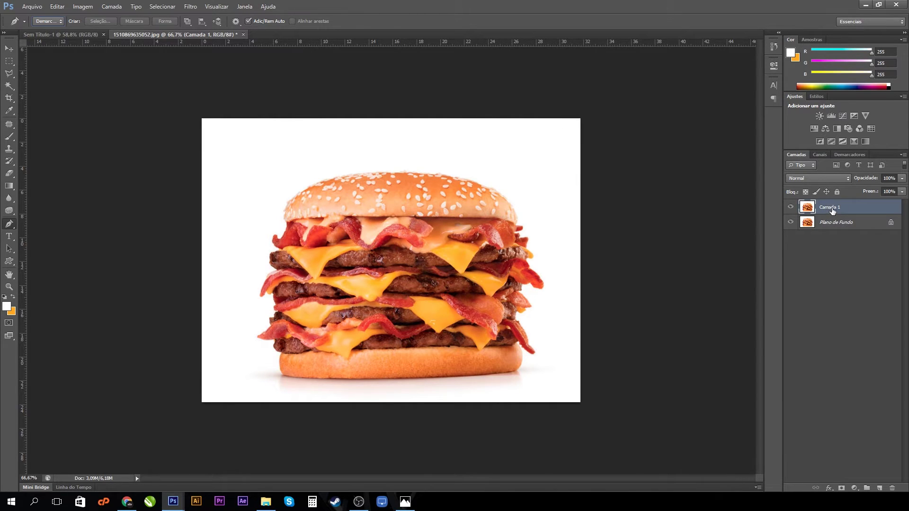
{"action": "right_click", "coordinate": [840, 223]}
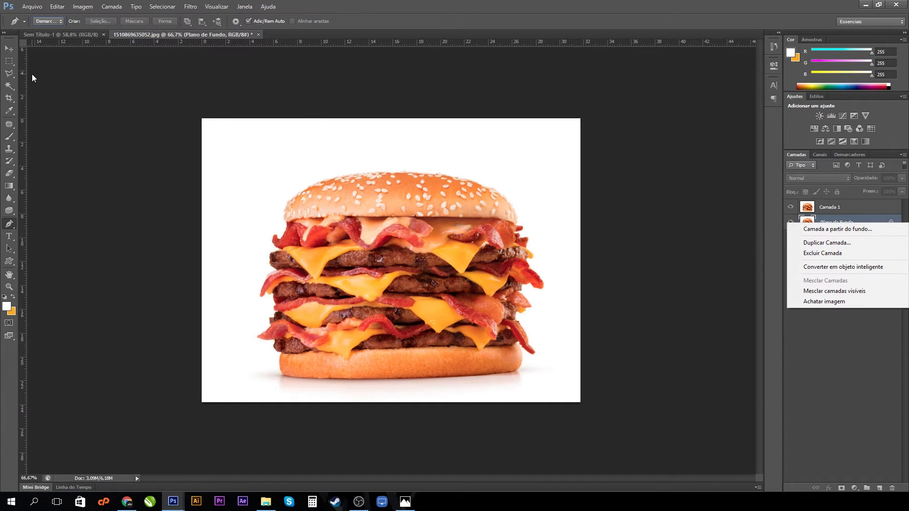
{"action": "left_click", "coordinate": [9, 61]}
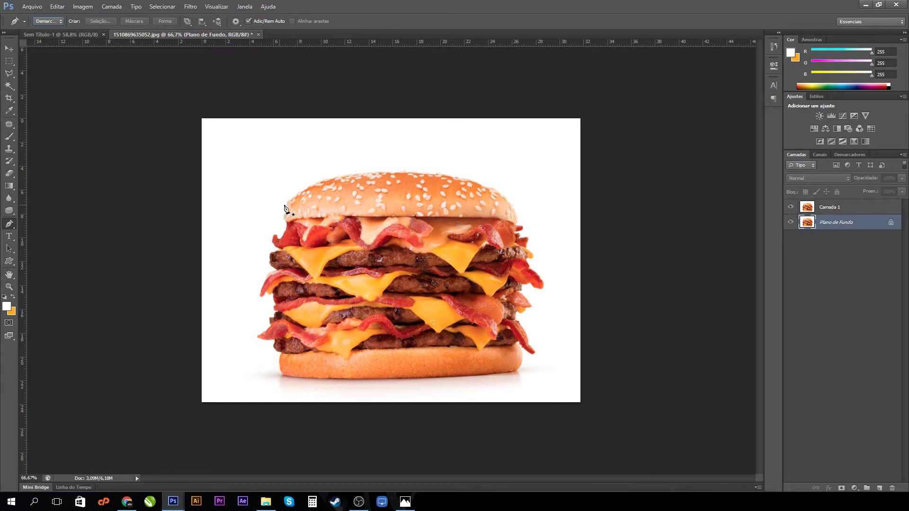
Start a pen path at the upper-left bacon tip and trace the bacon edge up to the top bun's base
{"action": "key", "text": "alt"}
{"action": "left_click", "coordinate": [329, 251]}
{"action": "scroll", "coordinate": [329, 251], "scroll_direction": "up", "scroll_amount": 4}
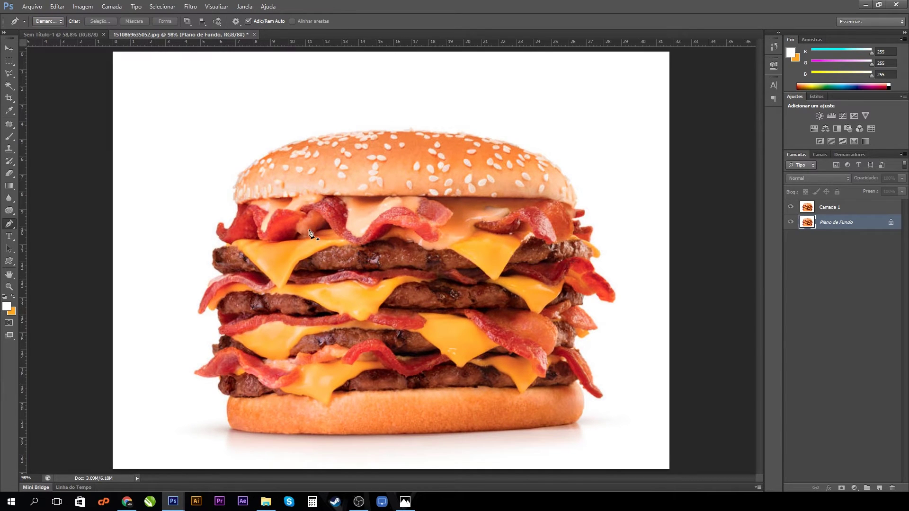
{"action": "key", "text": "ctrl+plus"}
{"action": "key", "text": "ctrl+plus"}
{"action": "key", "text": "ctrl+plus"}
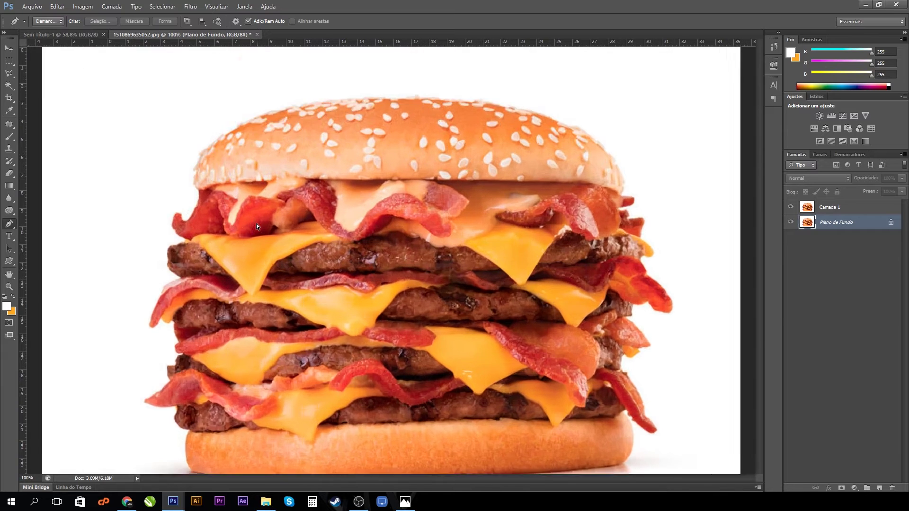
{"action": "left_click_drag", "start_coordinate": [132, 164], "coordinate": [493, 366]}
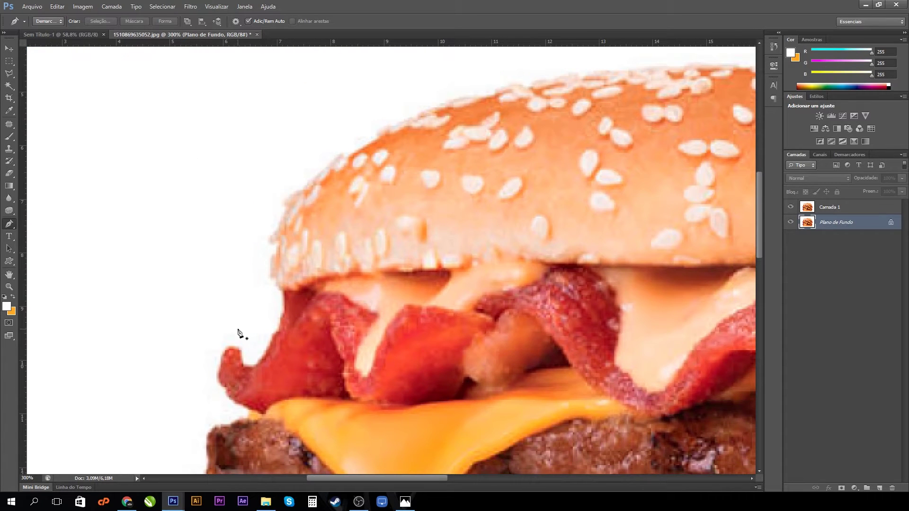
{"action": "left_click", "coordinate": [239, 352]}
{"action": "left_click_drag", "start_coordinate": [258, 366], "coordinate": [272, 350]}
{"action": "left_click", "coordinate": [271, 343]}
{"action": "left_click", "coordinate": [279, 329]}
{"action": "left_click", "coordinate": [282, 320]}
{"action": "left_click", "coordinate": [286, 298]}
{"action": "left_click", "coordinate": [283, 288]}
{"action": "left_click", "coordinate": [275, 280]}
Continue the pen path up the top bun's left side and along its upper-left curve
{"action": "left_click_drag", "start_coordinate": [274, 266], "coordinate": [276, 256]}
{"action": "left_click", "coordinate": [273, 251]}
{"action": "left_click", "coordinate": [276, 241]}
{"action": "left_click", "coordinate": [281, 223]}
{"action": "left_click", "coordinate": [289, 210]}
{"action": "left_click_drag", "start_coordinate": [299, 193], "coordinate": [303, 184]}
{"action": "left_click", "coordinate": [322, 171]}
{"action": "left_click", "coordinate": [354, 150]}
{"action": "left_click", "coordinate": [380, 133]}
{"action": "left_click_drag", "start_coordinate": [403, 123], "coordinate": [410, 119]}
{"action": "left_click", "coordinate": [455, 102]}
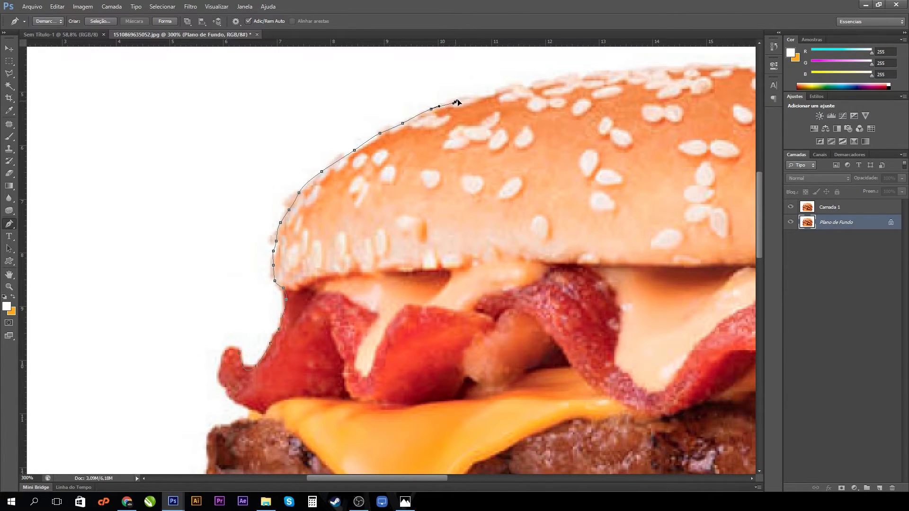
{"action": "left_click", "coordinate": [489, 92]}
{"action": "left_click", "coordinate": [517, 88]}
{"action": "left_click_drag", "start_coordinate": [546, 82], "coordinate": [548, 83]}
{"action": "left_click", "coordinate": [573, 76]}
{"action": "left_click", "coordinate": [603, 72]}
{"action": "left_click", "coordinate": [627, 70]}
{"action": "left_click_drag", "start_coordinate": [656, 69], "coordinate": [405, 111]}
Trace the crown of the top bun with closely spaced anchor points
{"action": "left_click", "coordinate": [429, 103]}
{"action": "left_click", "coordinate": [452, 104]}
{"action": "left_click", "coordinate": [481, 104]}
{"action": "left_click", "coordinate": [503, 103]}
{"action": "left_click", "coordinate": [529, 103]}
{"action": "left_click_drag", "start_coordinate": [546, 102], "coordinate": [551, 103]}
{"action": "left_click", "coordinate": [570, 105]}
{"action": "left_click", "coordinate": [586, 103]}
{"action": "left_click", "coordinate": [602, 104]}
{"action": "left_click", "coordinate": [617, 108]}
{"action": "left_click", "coordinate": [633, 108]}
{"action": "left_click_drag", "start_coordinate": [643, 108], "coordinate": [651, 109]}
{"action": "left_click", "coordinate": [671, 111]}
{"action": "left_click", "coordinate": [688, 111]}
{"action": "left_click", "coordinate": [698, 110]}
{"action": "left_click", "coordinate": [712, 109]}
{"action": "left_click_drag", "start_coordinate": [723, 114], "coordinate": [396, 114]}
Trace the top bun's right curve down to its lower-right edge
{"action": "left_click", "coordinate": [430, 117]}
{"action": "left_click", "coordinate": [460, 124]}
{"action": "left_click", "coordinate": [487, 133]}
{"action": "left_click", "coordinate": [506, 138]}
{"action": "left_click_drag", "start_coordinate": [528, 147], "coordinate": [533, 149]}
{"action": "left_click", "coordinate": [547, 154]}
{"action": "left_click", "coordinate": [566, 164]}
{"action": "left_click", "coordinate": [589, 169]}
{"action": "left_click", "coordinate": [611, 183]}
{"action": "left_click", "coordinate": [625, 194]}
{"action": "left_click", "coordinate": [644, 215]}
{"action": "left_click", "coordinate": [651, 223]}
{"action": "left_click_drag", "start_coordinate": [667, 236], "coordinate": [669, 242]}
{"action": "left_click", "coordinate": [674, 251]}
{"action": "left_click", "coordinate": [679, 261]}
{"action": "left_click", "coordinate": [685, 275]}
{"action": "left_click", "coordinate": [701, 307]}
{"action": "left_click_drag", "start_coordinate": [692, 328], "coordinate": [444, 322]}
Extend the path around the small bacon ends just below the top bun on the burger's right side
{"action": "left_click", "coordinate": [379, 293]}
{"action": "left_click", "coordinate": [393, 303]}
{"action": "left_click", "coordinate": [410, 309]}
{"action": "left_click", "coordinate": [402, 315]}
{"action": "left_click", "coordinate": [437, 342]}
{"action": "left_click", "coordinate": [435, 364]}
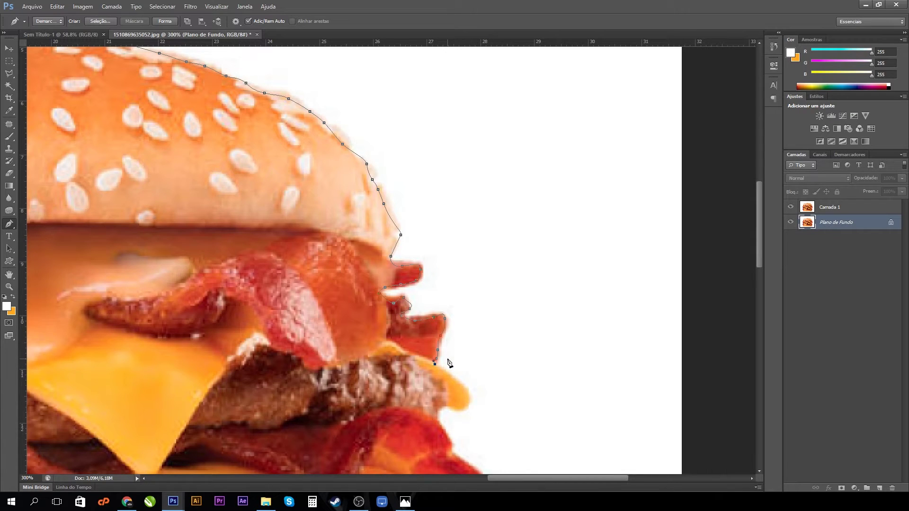
Curve the path around the topmost right cheese corner and on to the upper edge of the large bacon strip
{"action": "left_click_drag", "start_coordinate": [445, 381], "coordinate": [453, 260]}
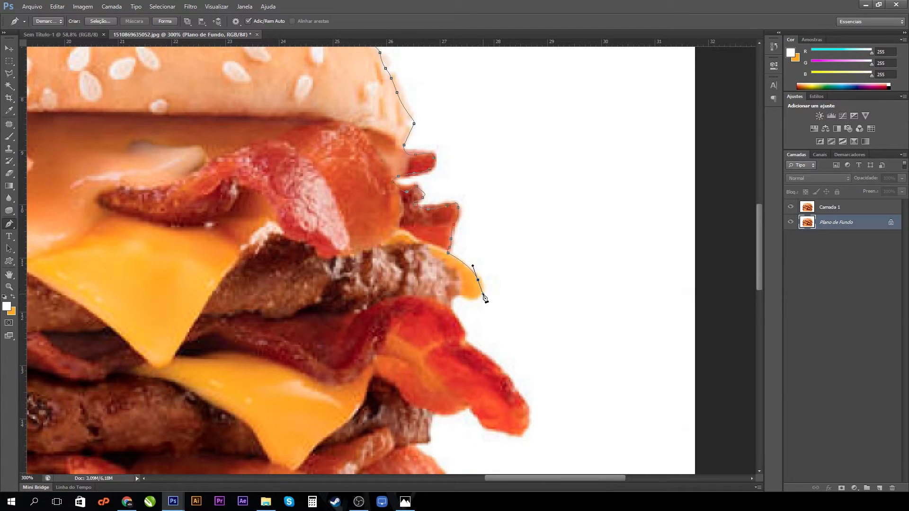
{"action": "left_click_drag", "start_coordinate": [472, 297], "coordinate": [465, 298]}
{"action": "left_click_drag", "start_coordinate": [473, 297], "coordinate": [448, 294]}
{"action": "left_click", "coordinate": [458, 320]}
{"action": "left_click", "coordinate": [465, 341]}
Trace the large right bacon strip's tip with curved anchors and continue past the patty to the next bacon strip
{"action": "left_click_drag", "start_coordinate": [515, 387], "coordinate": [496, 445]}
{"action": "key", "text": "ctrl+z"}
{"action": "left_click", "coordinate": [516, 388]}
{"action": "left_click_drag", "start_coordinate": [525, 401], "coordinate": [562, 383]}
{"action": "mouse_move", "coordinate": [530, 414]}
{"action": "left_mouse_down"}
{"action": "mouse_move", "coordinate": [523, 441]}
{"action": "mouse_move", "coordinate": [559, 385]}
{"action": "mouse_move", "coordinate": [503, 445]}
{"action": "mouse_move", "coordinate": [549, 422]}
{"action": "mouse_move", "coordinate": [544, 414]}
{"action": "left_mouse_up"}
{"action": "key", "text": "ctrl+z"}
{"action": "left_click_drag", "start_coordinate": [527, 425], "coordinate": [521, 435]}
{"action": "left_click", "coordinate": [528, 421], "text": "alt"}
{"action": "left_click_drag", "start_coordinate": [505, 432], "coordinate": [481, 422]}
{"action": "left_click", "coordinate": [505, 432], "text": "alt"}
{"action": "left_click_drag", "start_coordinate": [468, 408], "coordinate": [395, 388]}
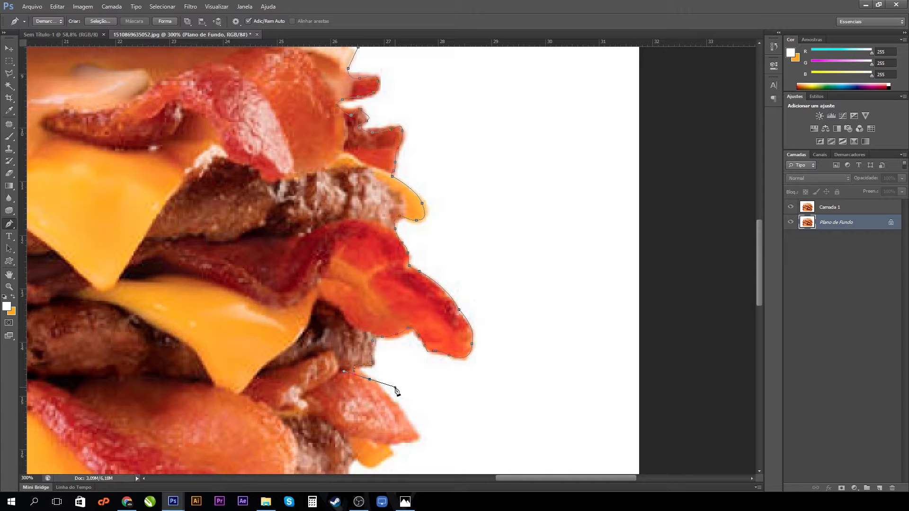
{"action": "key", "text": "ctrl+z"}
{"action": "left_click", "coordinate": [372, 378]}
{"action": "left_click", "coordinate": [383, 390]}
{"action": "left_click", "coordinate": [391, 406]}
{"action": "left_click", "coordinate": [399, 416]}
{"action": "left_click", "coordinate": [375, 423]}
{"action": "left_click", "coordinate": [353, 406]}
{"action": "key", "text": "ctrl+alt+z"}
{"action": "key", "text": "ctrl+alt+z"}
{"action": "key", "text": "ctrl+alt+z"}
{"action": "key", "text": "ctrl+alt+z"}
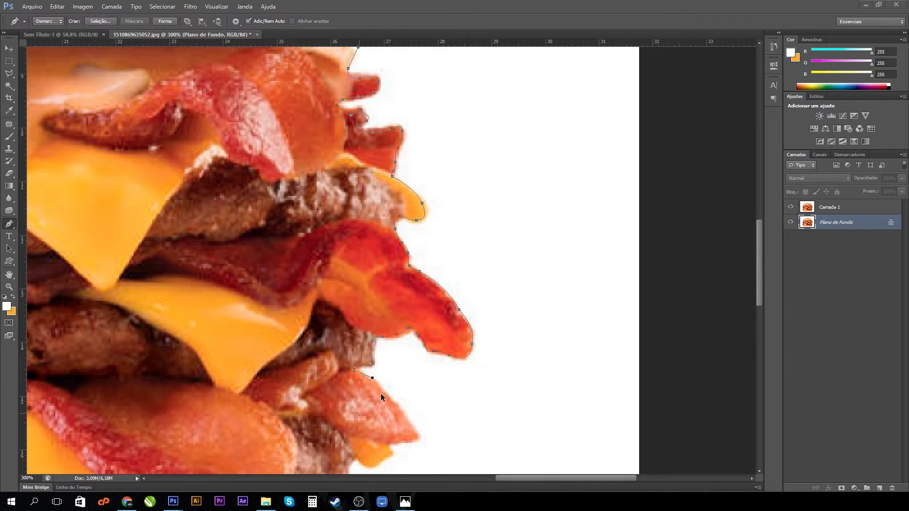
Trace the pointed bacon strip's outer edge and the cheese corner beneath it, down to the patty on the right
{"action": "left_click_drag", "start_coordinate": [381, 391], "coordinate": [387, 399]}
{"action": "left_click", "coordinate": [393, 402]}
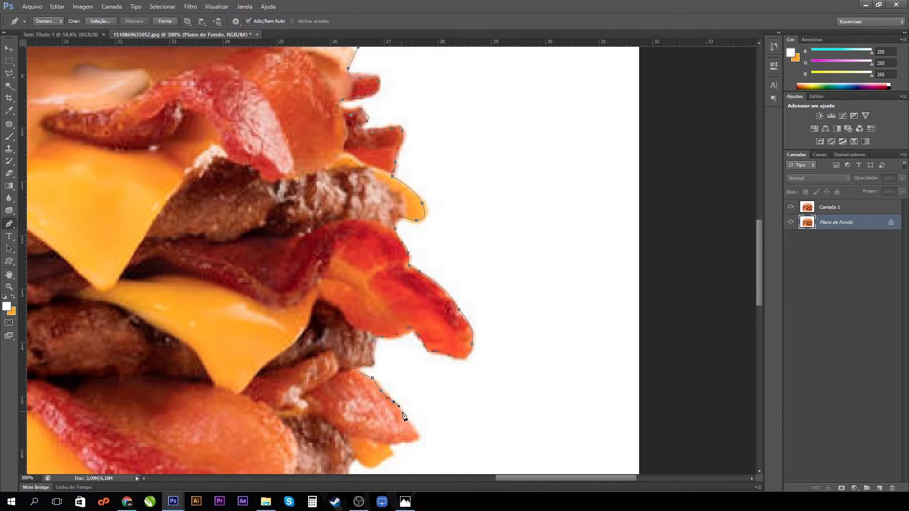
{"action": "left_click", "coordinate": [404, 413]}
{"action": "left_click", "coordinate": [409, 422]}
{"action": "left_click", "coordinate": [414, 430]}
{"action": "mouse_move", "coordinate": [418, 437]}
{"action": "left_mouse_down"}
{"action": "mouse_move", "coordinate": [397, 441]}
{"action": "mouse_move", "coordinate": [380, 468]}
{"action": "mouse_move", "coordinate": [387, 325]}
{"action": "left_mouse_up"}
{"action": "left_click", "coordinate": [389, 446]}
{"action": "left_click", "coordinate": [379, 465]}
{"action": "left_click", "coordinate": [372, 468]}
{"action": "left_click", "coordinate": [361, 463]}
{"action": "left_click", "coordinate": [377, 347]}
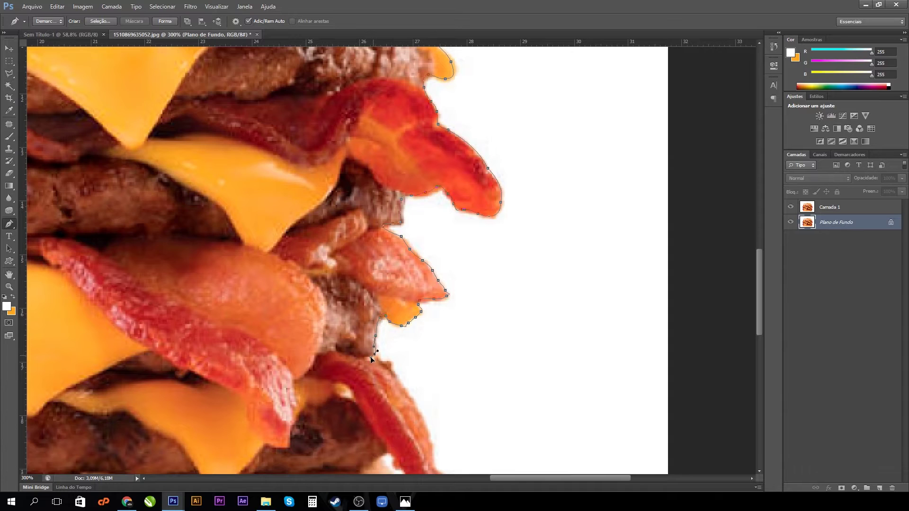
Outline the lowest bacon strip on the burger's right side, around its tip and back to the bottom patty
{"action": "left_click", "coordinate": [408, 403]}
{"action": "left_click", "coordinate": [377, 267]}
{"action": "left_click_drag", "start_coordinate": [385, 283], "coordinate": [385, 289]}
{"action": "left_click", "coordinate": [371, 286]}
{"action": "left_click", "coordinate": [353, 274]}
{"action": "left_click", "coordinate": [339, 261]}
{"action": "left_click", "coordinate": [305, 240]}
Trace the bottom bun's right end and its underside with long curved segments, removing unneeded outgoing handles
{"action": "left_click_drag", "start_coordinate": [329, 294], "coordinate": [329, 318]}
{"action": "left_click_drag", "start_coordinate": [319, 350], "coordinate": [291, 372]}
{"action": "left_click_drag", "start_coordinate": [288, 338], "coordinate": [666, 284]}
{"action": "left_click_drag", "start_coordinate": [518, 332], "coordinate": [475, 333]}
{"action": "left_click_drag", "start_coordinate": [240, 346], "coordinate": [545, 332]}
{"action": "left_click", "coordinate": [240, 346], "text": "alt"}
{"action": "left_click_drag", "start_coordinate": [362, 332], "coordinate": [572, 349]}
{"action": "left_click", "coordinate": [363, 333], "text": "alt"}
Curve the path around the bottom bun's lower-left corner and up its left end to the patty
{"action": "left_click_drag", "start_coordinate": [345, 347], "coordinate": [304, 346]}
{"action": "left_click", "coordinate": [346, 346], "text": "alt"}
{"action": "left_click_drag", "start_coordinate": [147, 328], "coordinate": [127, 276]}
{"action": "left_click", "coordinate": [147, 329], "text": "alt"}
{"action": "left_click_drag", "start_coordinate": [136, 229], "coordinate": [152, 207]}
{"action": "left_click", "coordinate": [136, 229], "text": "alt"}
Trace the path up the bottom patty's left end and around the pointed tip of the lowest left bacon strip
{"action": "left_click", "coordinate": [131, 226]}
{"action": "left_click", "coordinate": [102, 208]}
{"action": "left_click_drag", "start_coordinate": [86, 170], "coordinate": [139, 179]}
{"action": "left_click_drag", "start_coordinate": [96, 174], "coordinate": [79, 167]}
{"action": "left_click", "coordinate": [76, 171]}
{"action": "left_click", "coordinate": [89, 160]}
{"action": "left_click", "coordinate": [134, 124]}
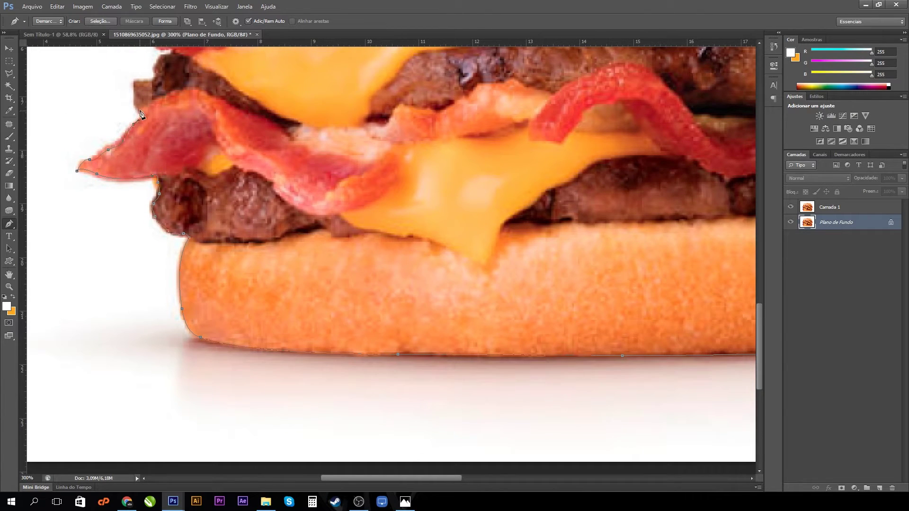
Continue the path up the burger's left side, past the middle patties and cheese corner to the hanging bacon strip's tip
{"action": "left_click", "coordinate": [151, 80]}
{"action": "left_click_drag", "start_coordinate": [154, 78], "coordinate": [223, 256]}
{"action": "left_click", "coordinate": [236, 235]}
{"action": "left_click", "coordinate": [196, 153]}
{"action": "left_click", "coordinate": [188, 136]}
{"action": "left_click", "coordinate": [168, 164]}
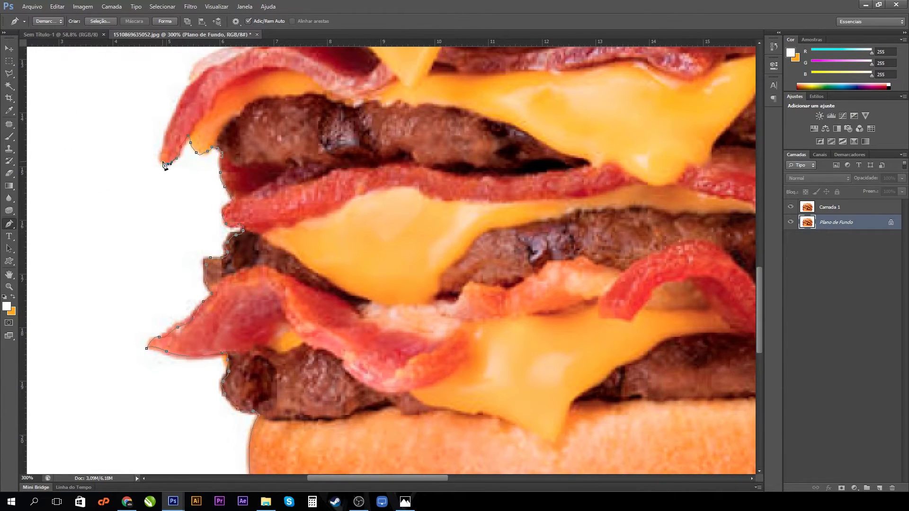
Trace the hanging bacon strip's outer edge and the top patty's left end, and close the path around the curled upper bacon
{"action": "left_click", "coordinate": [178, 112]}
{"action": "left_click_drag", "start_coordinate": [213, 109], "coordinate": [261, 249]}
{"action": "left_click", "coordinate": [245, 206]}
{"action": "left_click", "coordinate": [285, 185]}
{"action": "left_click_drag", "start_coordinate": [271, 106], "coordinate": [421, 204]}
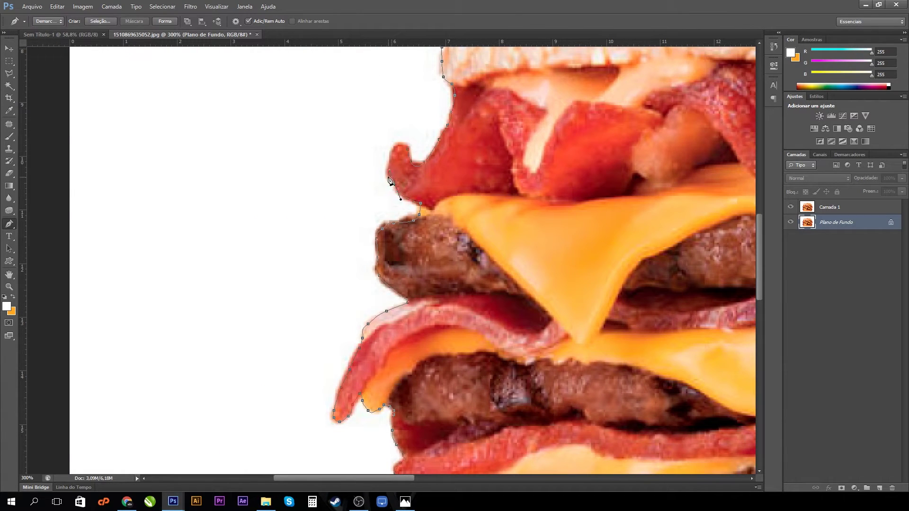
{"action": "left_click", "coordinate": [384, 169]}
Convert the finished burger path into a selection
{"action": "scroll", "coordinate": [341, 290], "scroll_direction": "down", "scroll_amount": 3}
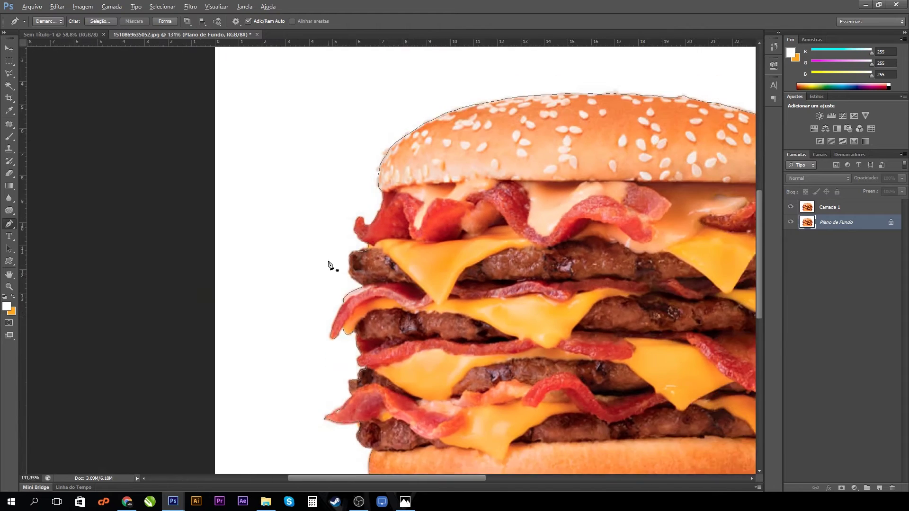
{"action": "scroll", "coordinate": [330, 264], "scroll_direction": "down", "scroll_amount": 3}
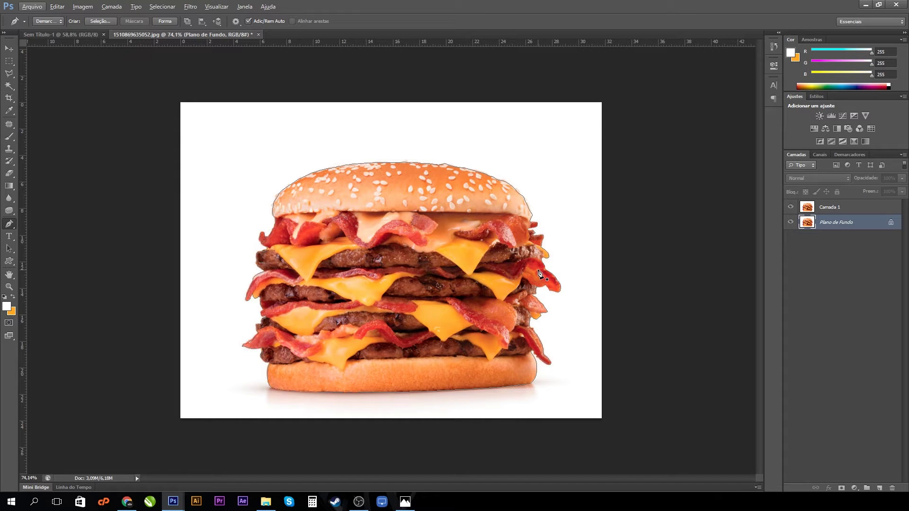
{"action": "key", "text": "ctrl+Return"}
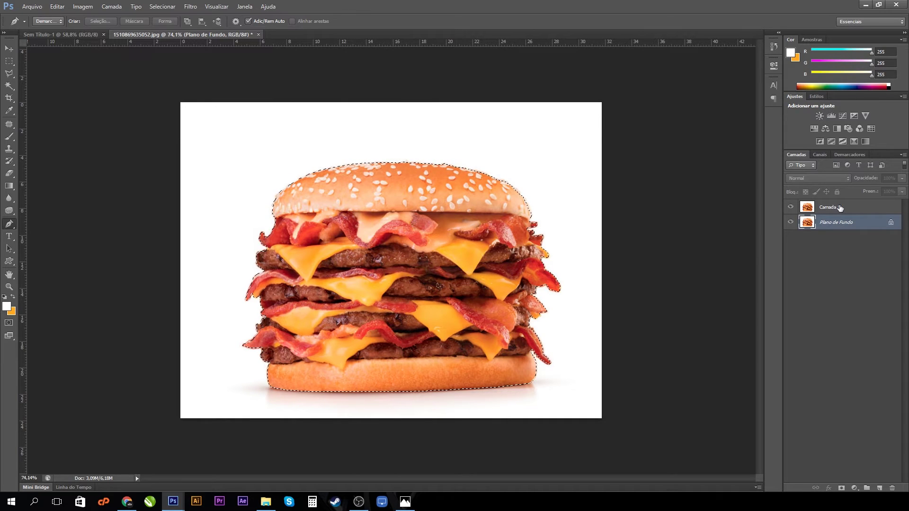
Add a layer mask to Camada 1 from the selection and hide the Plano de Fundo layer
{"action": "left_click", "coordinate": [856, 210]}
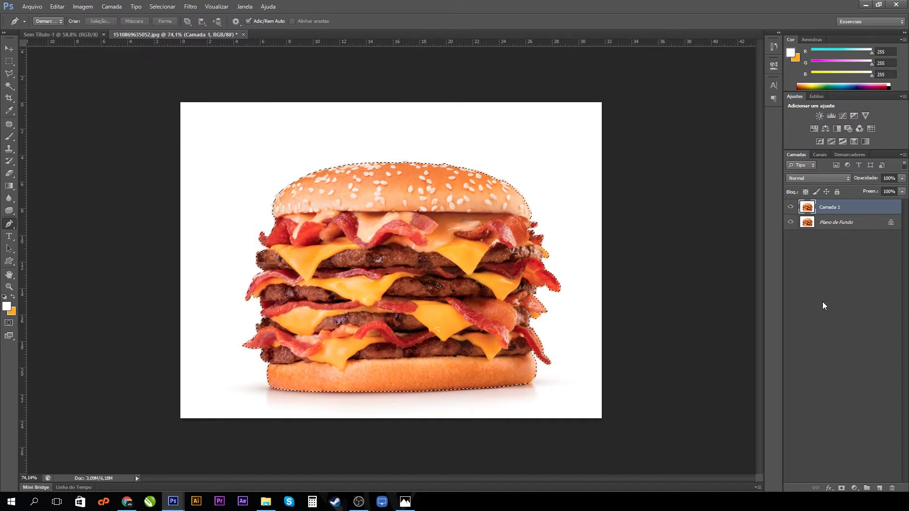
{"action": "left_click", "coordinate": [842, 488]}
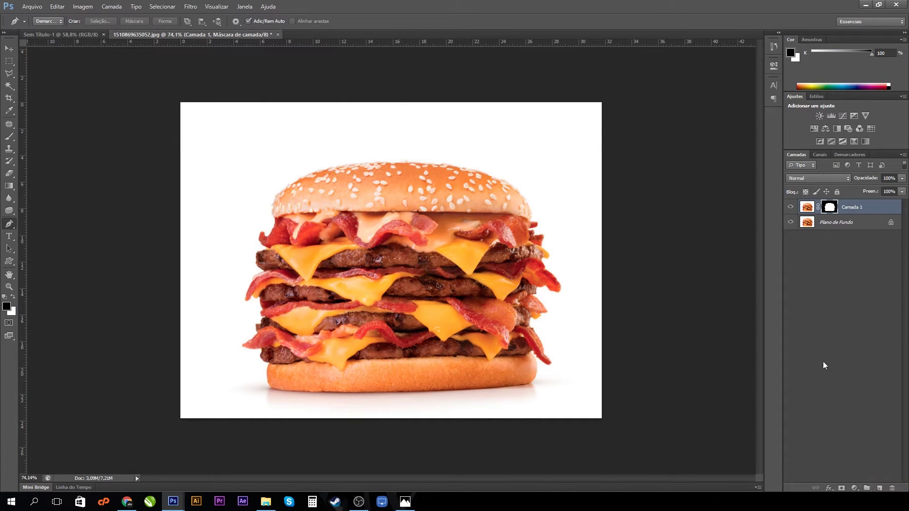
{"action": "left_click", "coordinate": [790, 222]}
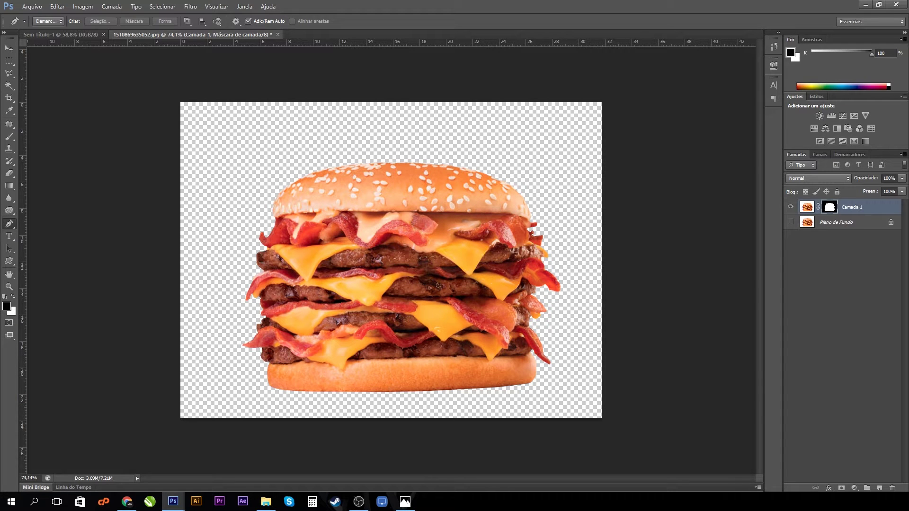
Try hiding part of the upper-left bacon's edge by painting black on the layer mask with a size 30 brush
{"action": "left_click", "coordinate": [9, 137]}
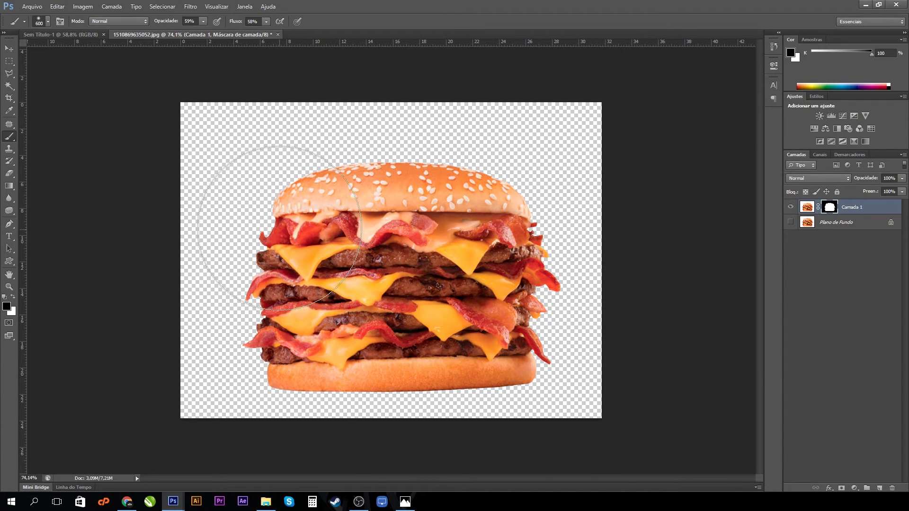
{"action": "scroll", "coordinate": [279, 231], "scroll_direction": "up", "scroll_amount": 6}
{"action": "key", "text": "bracketleft"}
{"action": "key", "text": "bracketleft"}
{"action": "key", "text": "bracketleft"}
{"action": "key", "text": "bracketleft"}
{"action": "key", "text": "bracketleft"}
{"action": "key", "text": "bracketleft"}
{"action": "key", "text": "bracketleft"}
{"action": "key", "text": "bracketleft"}
{"action": "key", "text": "bracketleft"}
{"action": "key", "text": "bracketleft"}
{"action": "key", "text": "bracketleft"}
{"action": "key", "text": "bracketleft"}
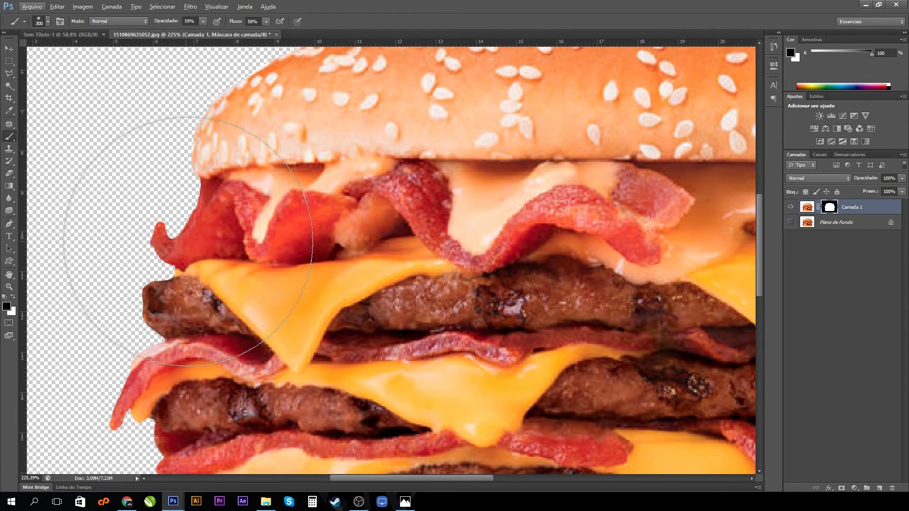
{"action": "key", "text": "bracketleft"}
{"action": "key", "text": "bracketleft"}
{"action": "key", "text": "bracketleft"}
{"action": "key", "text": "bracketleft"}
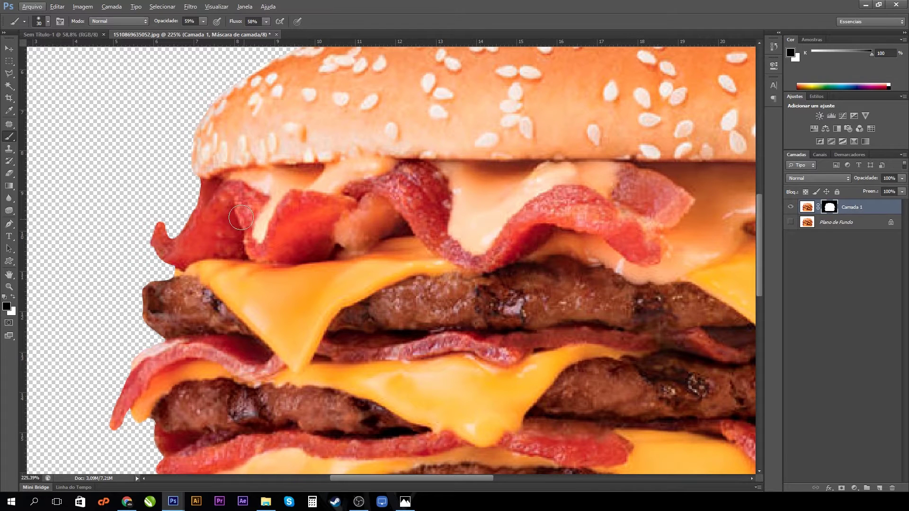
{"action": "left_click", "coordinate": [197, 199]}
{"action": "left_click_drag", "start_coordinate": [197, 199], "coordinate": [198, 212]}
Switch the brush colour to white, dab the hidden bacon edge, and undo the brush strokes on the mask
{"action": "left_click", "coordinate": [13, 298]}
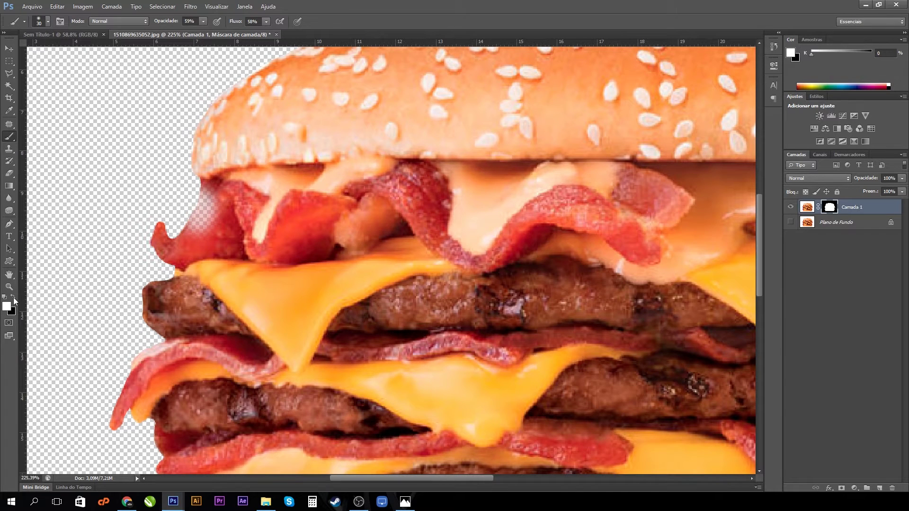
{"action": "mouse_move", "coordinate": [202, 200]}
{"action": "left_mouse_down"}
{"action": "mouse_move", "coordinate": [208, 202]}
{"action": "mouse_move", "coordinate": [187, 210]}
{"action": "mouse_move", "coordinate": [193, 220]}
{"action": "mouse_move", "coordinate": [185, 212]}
{"action": "mouse_move", "coordinate": [202, 176]}
{"action": "mouse_move", "coordinate": [176, 159]}
{"action": "mouse_move", "coordinate": [186, 183]}
{"action": "mouse_move", "coordinate": [180, 205]}
{"action": "left_mouse_up"}
{"action": "key", "text": "ctrl+alt+z"}
{"action": "key", "text": "ctrl+alt+z"}
{"action": "key", "text": "ctrl+alt+z"}
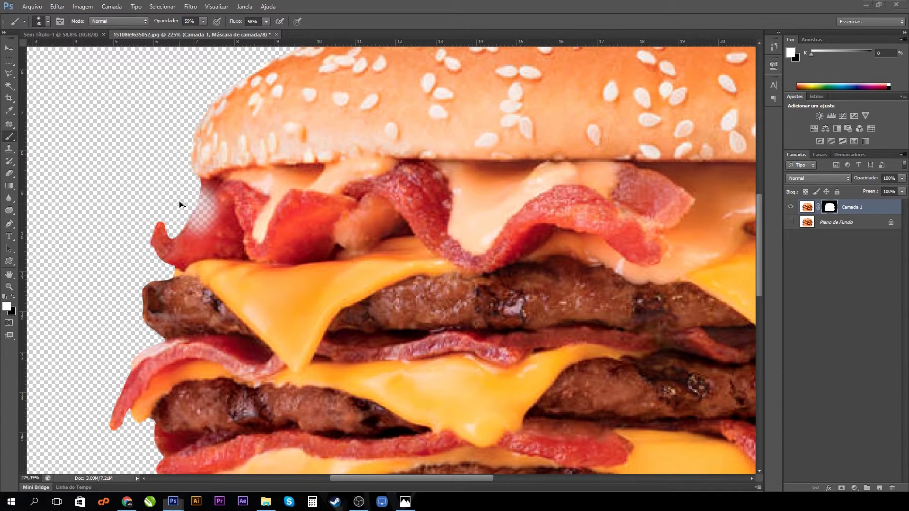
{"action": "key", "text": "ctrl+alt+z"}
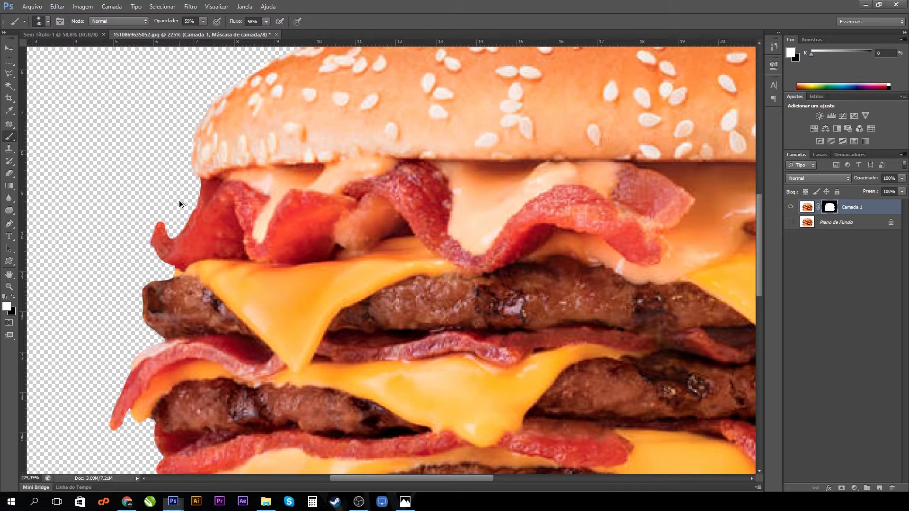
Activate the Move tool, check the blank Sem Título-1 document, and return to the burger image
{"action": "left_click", "coordinate": [9, 48]}
{"action": "scroll", "coordinate": [237, 222], "scroll_direction": "down", "scroll_amount": 3}
{"action": "scroll", "coordinate": [238, 220], "scroll_direction": "down", "scroll_amount": 3}
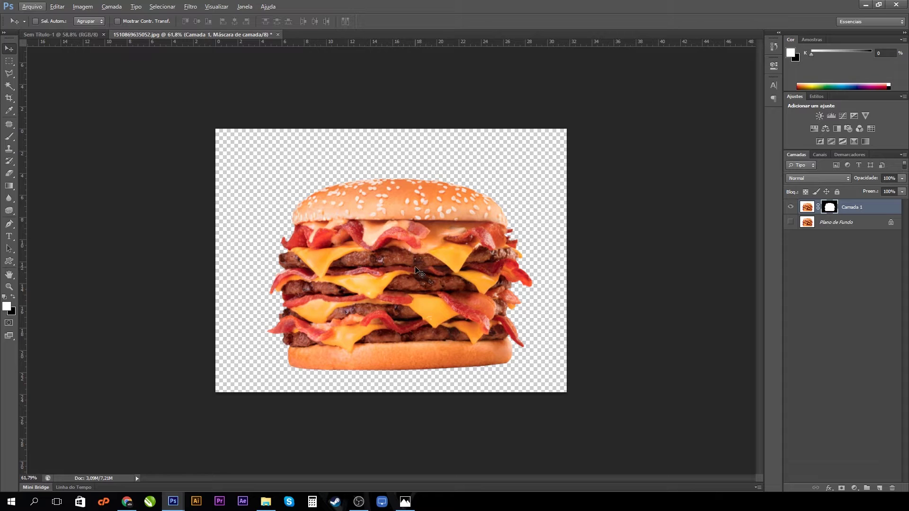
{"action": "left_click", "coordinate": [89, 34]}
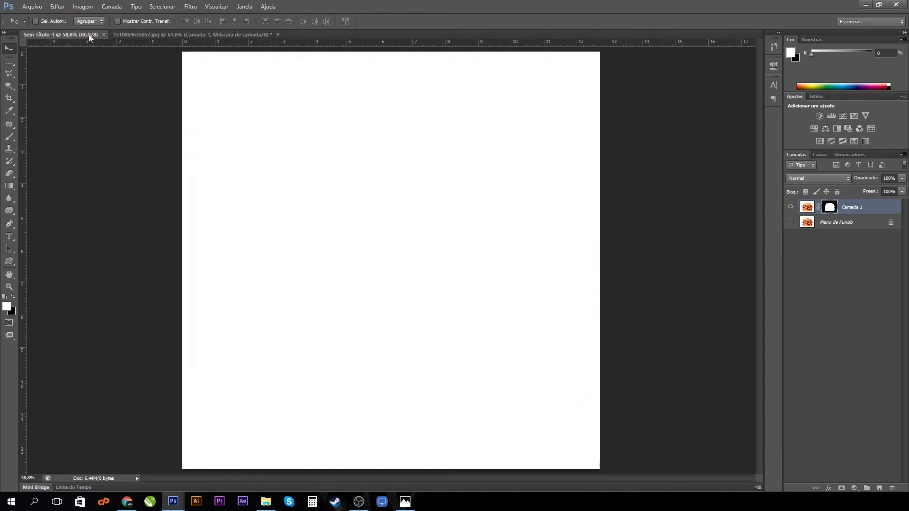
{"action": "left_click", "coordinate": [157, 33]}
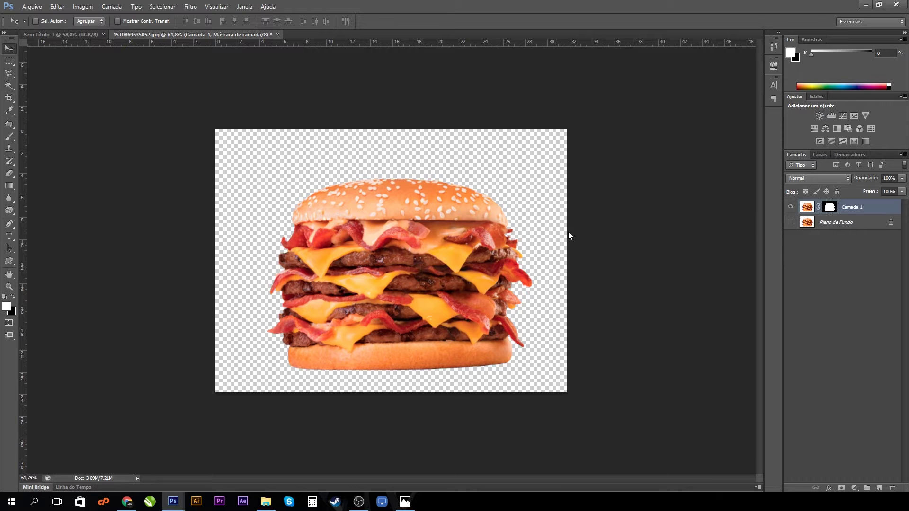
Save the cut-out burger as a PNG named lanche in the Aula 02 folder
{"action": "key", "text": "ctrl+shift+s"}
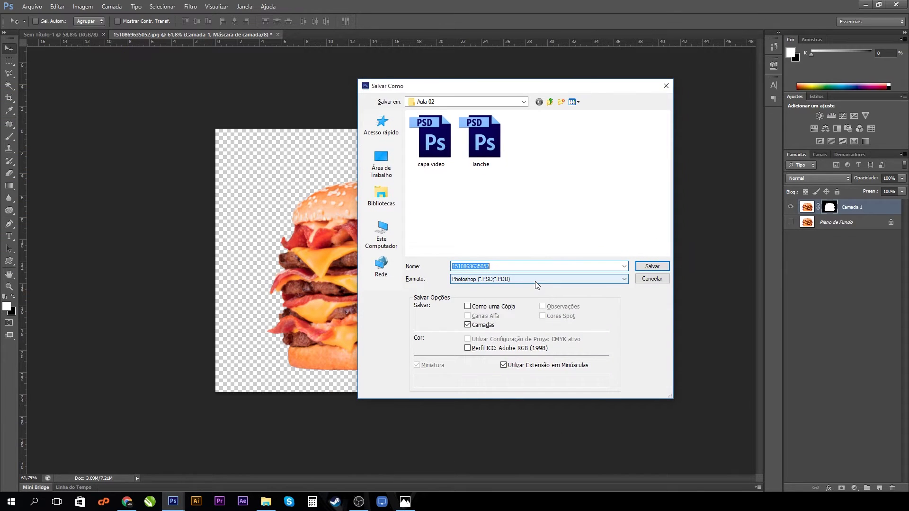
{"action": "left_click", "coordinate": [536, 282]}
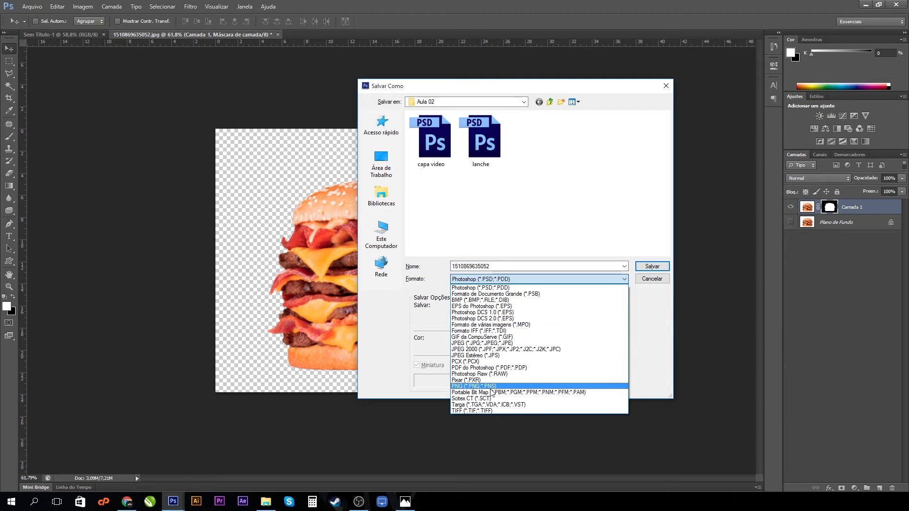
{"action": "left_click", "coordinate": [491, 386]}
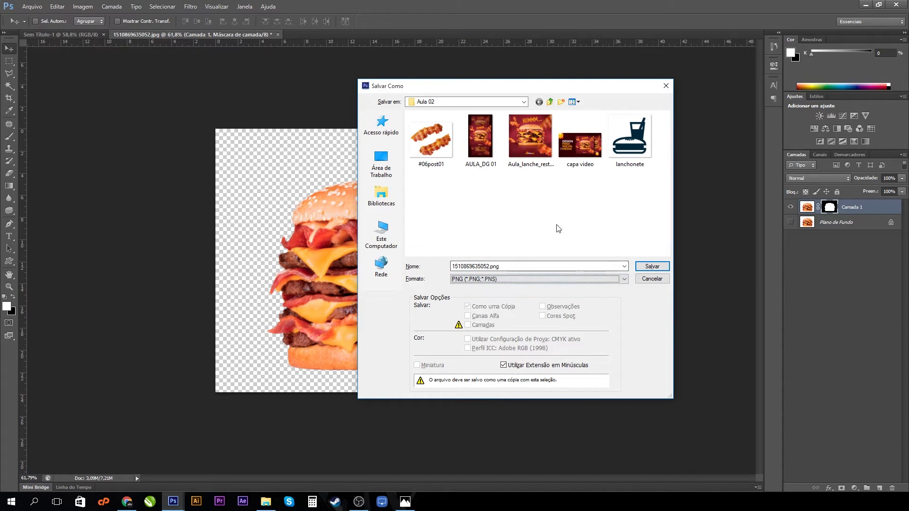
{"action": "double_click", "coordinate": [537, 265]}
{"action": "type", "text": "lanc"}
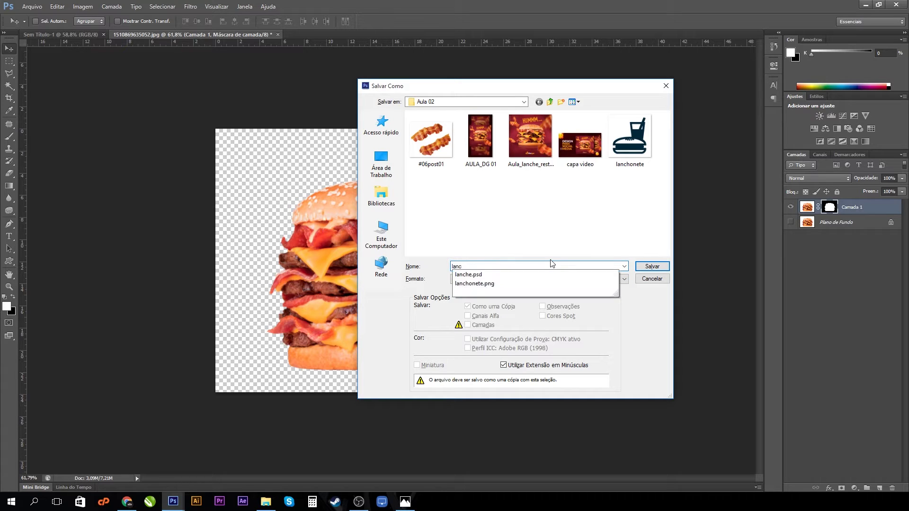
{"action": "type", "text": "he"}
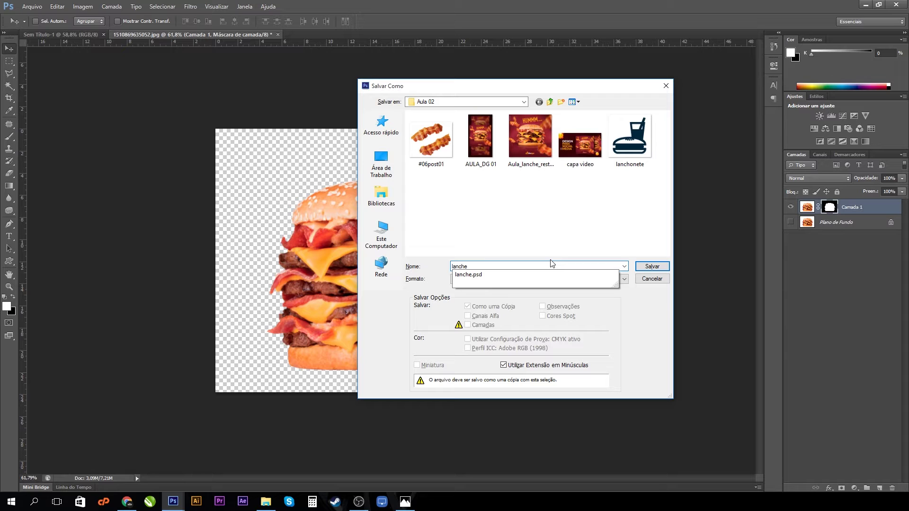
{"action": "left_click", "coordinate": [589, 250]}
{"action": "left_click", "coordinate": [556, 276]}
{"action": "left_click", "coordinate": [502, 388]}
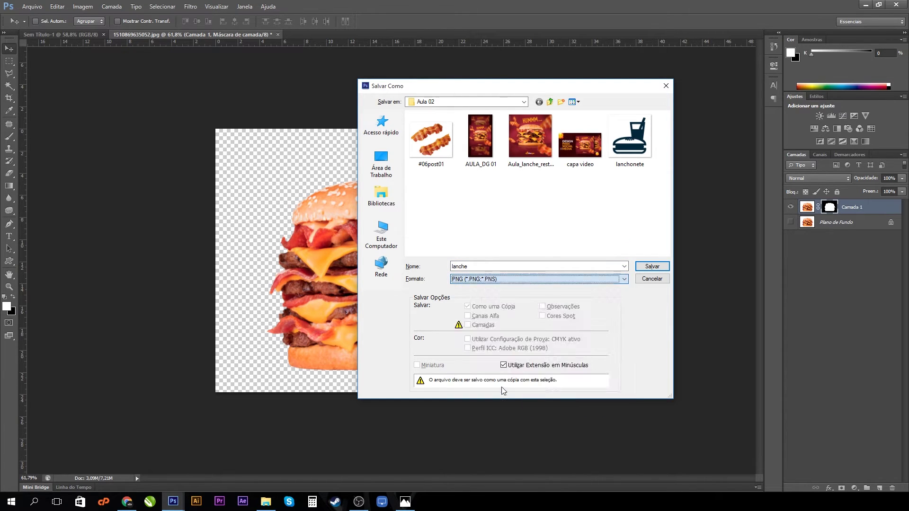
{"action": "key", "text": "Return"}
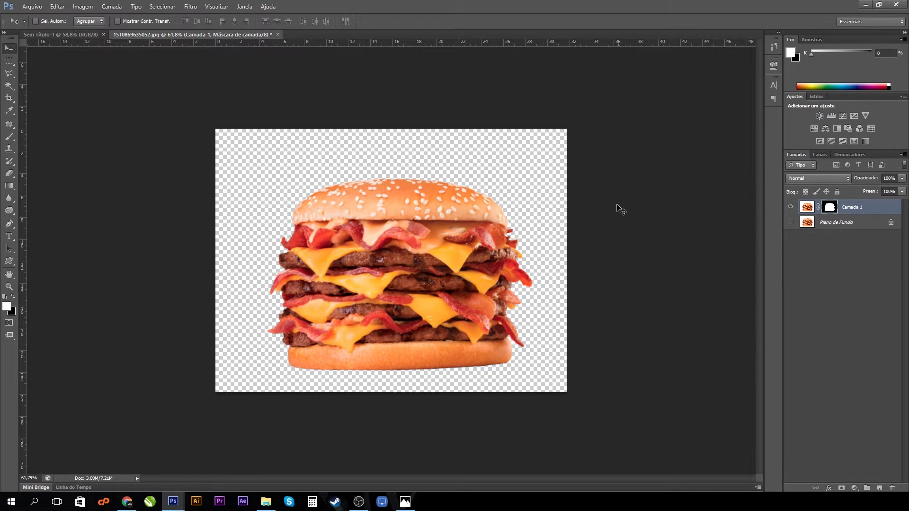
Bring the masked burger layer into the Sem Título-1 document and place it near the canvas centre
{"action": "mouse_move", "coordinate": [393, 257]}
{"action": "left_mouse_down"}
{"action": "mouse_move", "coordinate": [385, 261]}
{"action": "mouse_move", "coordinate": [394, 252]}
{"action": "mouse_move", "coordinate": [329, 202]}
{"action": "mouse_move", "coordinate": [400, 239]}
{"action": "mouse_move", "coordinate": [408, 254]}
{"action": "mouse_move", "coordinate": [185, 60]}
{"action": "mouse_move", "coordinate": [84, 29]}
{"action": "mouse_move", "coordinate": [109, 71]}
{"action": "mouse_move", "coordinate": [388, 271]}
{"action": "left_mouse_up"}
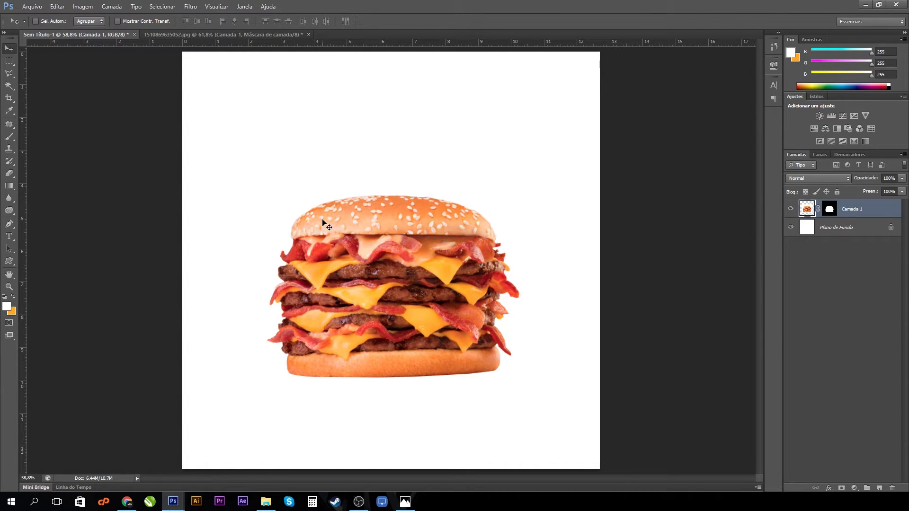
{"action": "scroll", "coordinate": [370, 227], "scroll_direction": "down", "scroll_amount": 4}
{"action": "scroll", "coordinate": [361, 228], "scroll_direction": "up", "scroll_amount": 2}
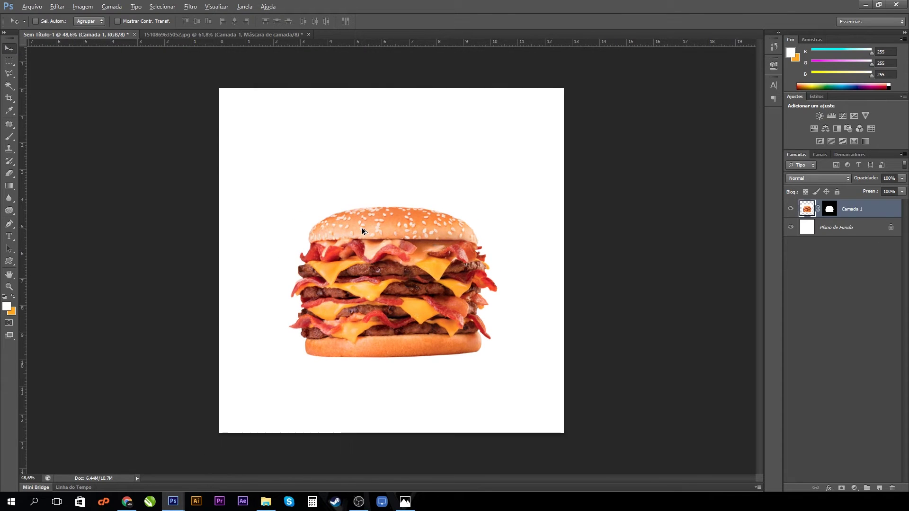
{"action": "scroll", "coordinate": [362, 230], "scroll_direction": "up", "scroll_amount": 1}
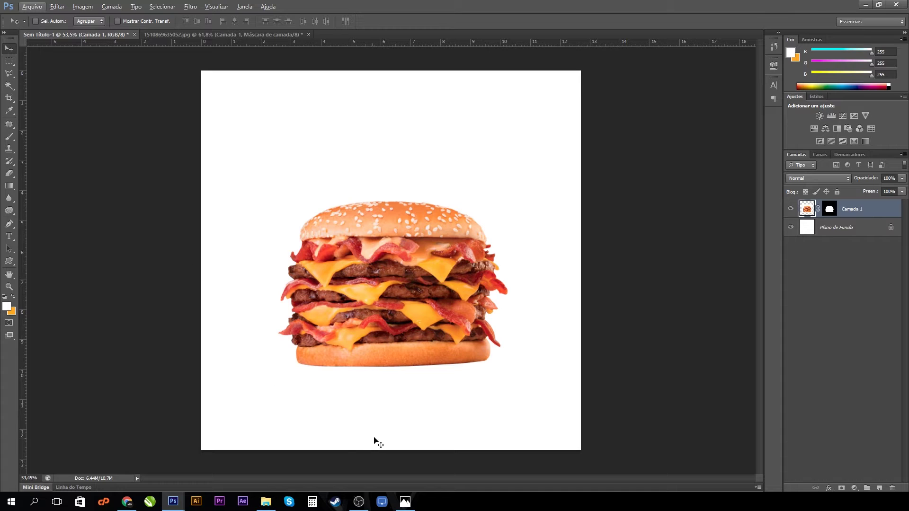
Calculate 1500/3 in the Calculator and close it
{"action": "left_click", "coordinate": [319, 503]}
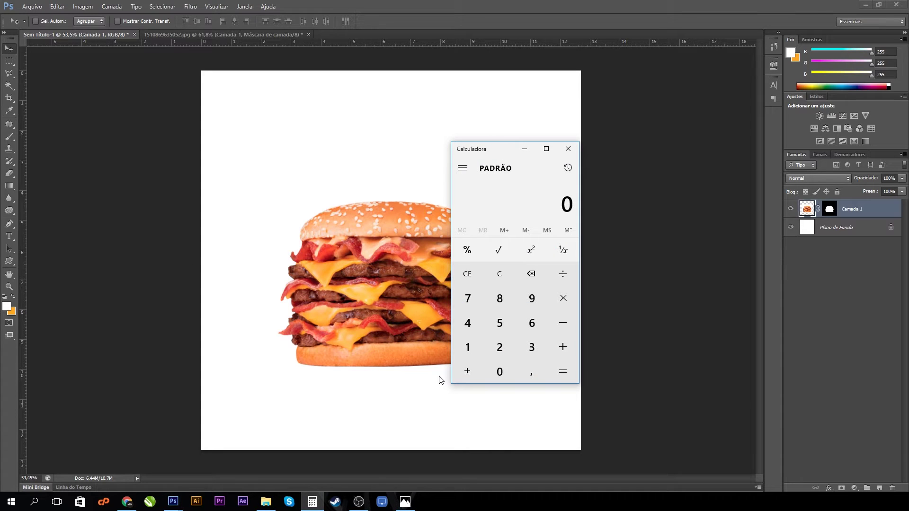
{"action": "type", "text": "1500/3"}
{"action": "key", "text": "Return"}
{"action": "left_click", "coordinate": [568, 149]}
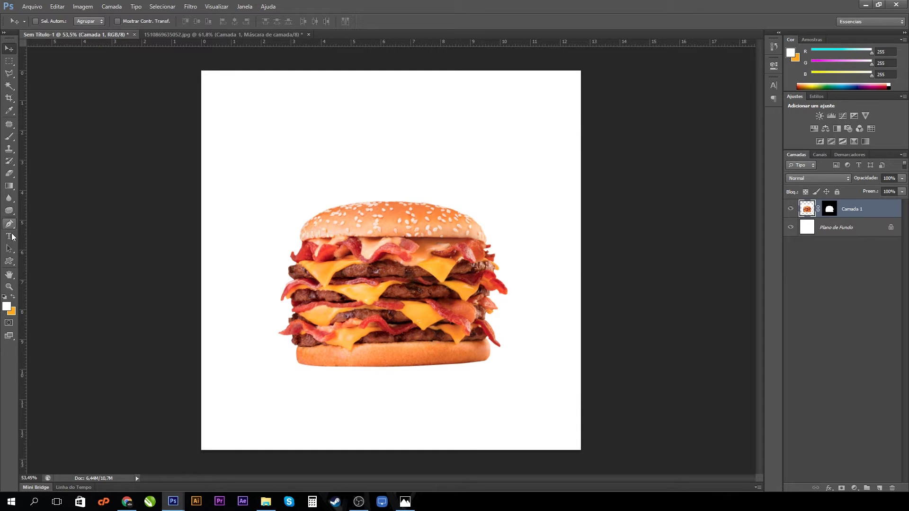
Create a 500 × 500 px rectangle shape over the burger using the Rectangle tool
{"action": "left_click_drag", "start_coordinate": [10, 265], "coordinate": [29, 263]}
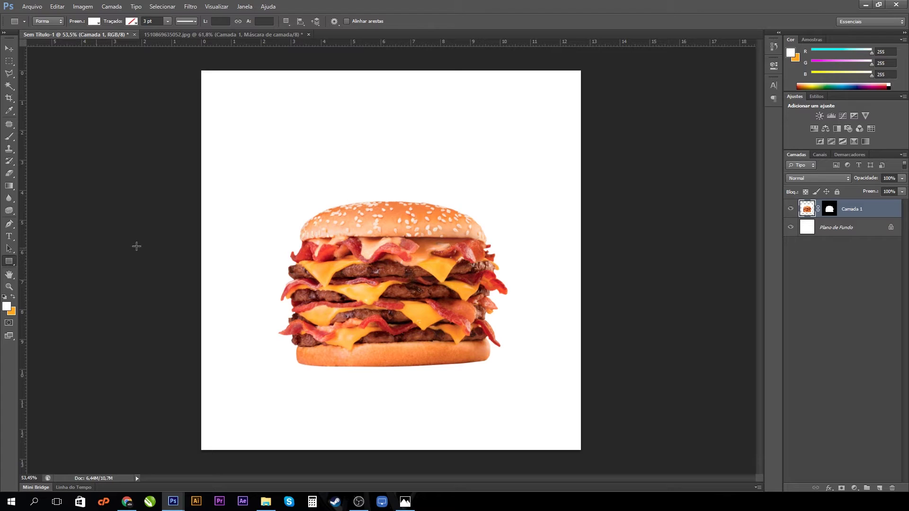
{"action": "left_click", "coordinate": [334, 191]}
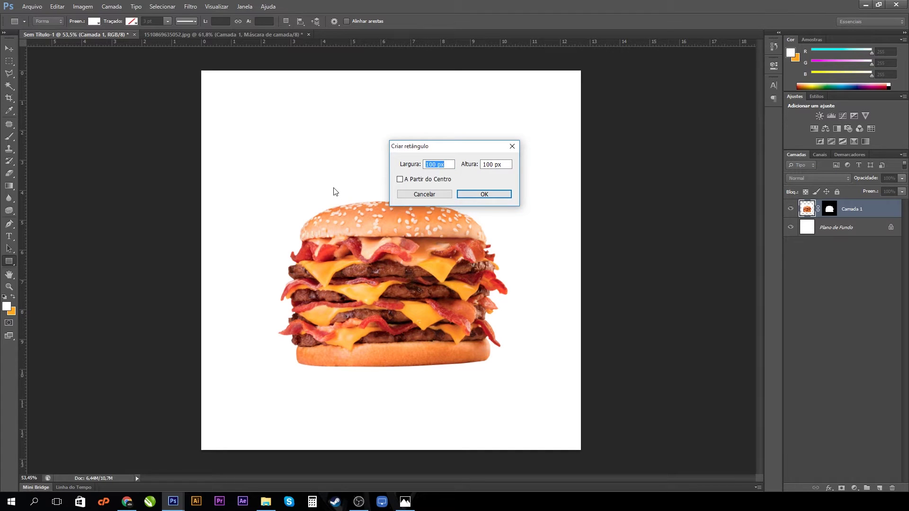
{"action": "type", "text": "5"}
{"action": "key", "text": "Tab"}
{"action": "type", "text": "500"}
{"action": "key", "text": "Return"}
{"action": "left_click", "coordinate": [9, 49]}
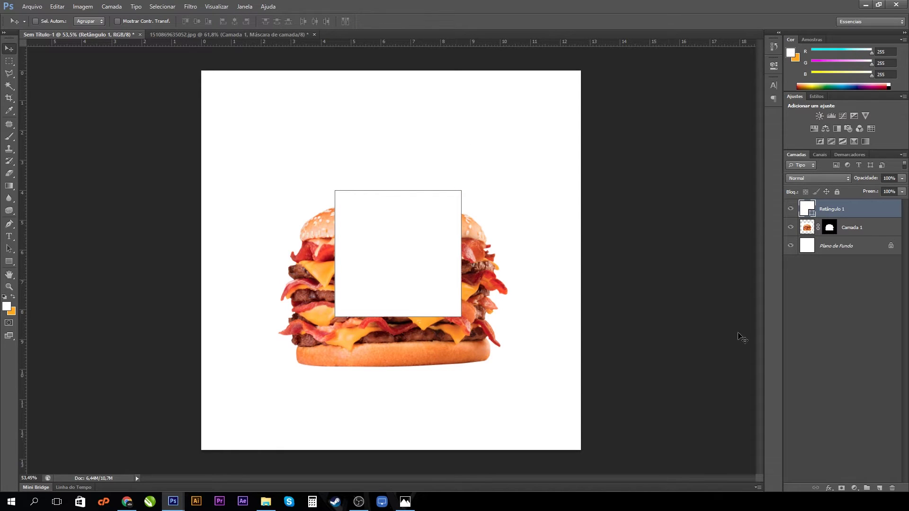
Change the square shape's fill to red, #bf3838
{"action": "double_click", "coordinate": [812, 212]}
{"action": "left_click", "coordinate": [691, 354]}
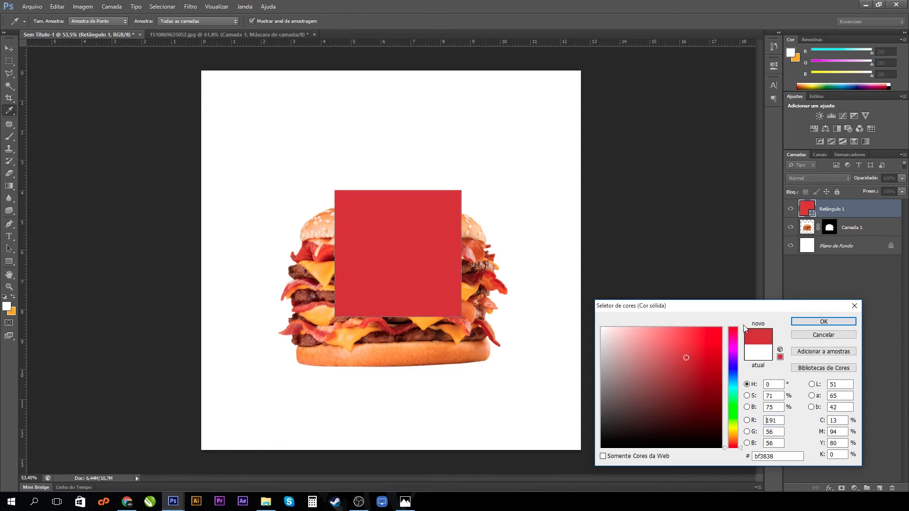
{"action": "left_click", "coordinate": [811, 321]}
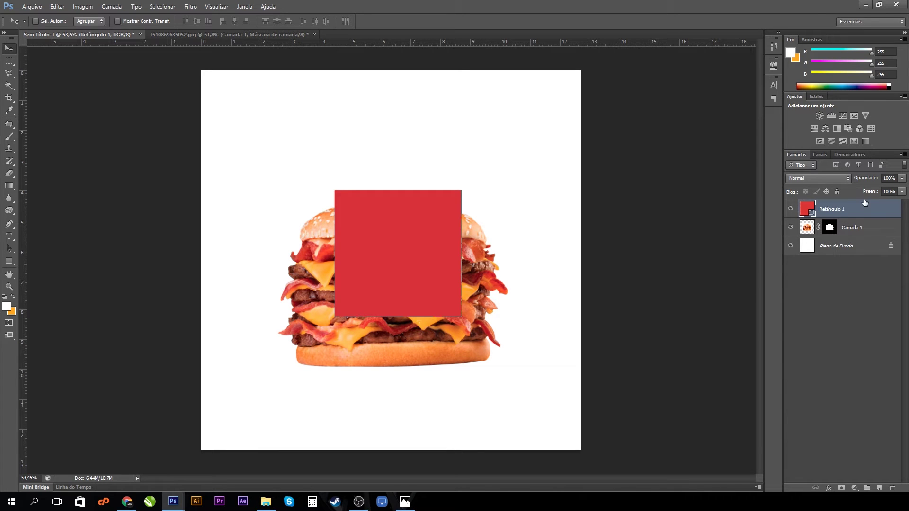
Align the red square with the background layer, centring it horizontally and vertically on the canvas
{"action": "left_click", "coordinate": [863, 247], "text": "ctrl"}
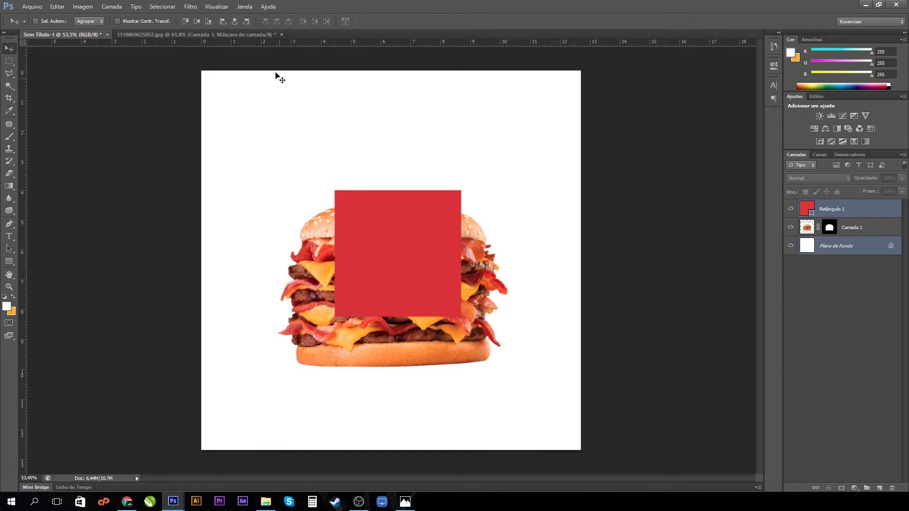
{"action": "left_click", "coordinate": [235, 21]}
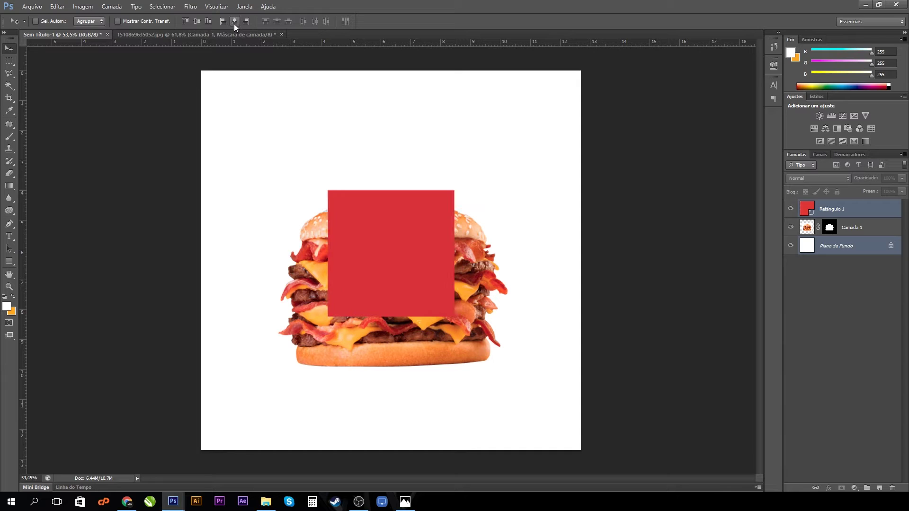
{"action": "left_click", "coordinate": [196, 22]}
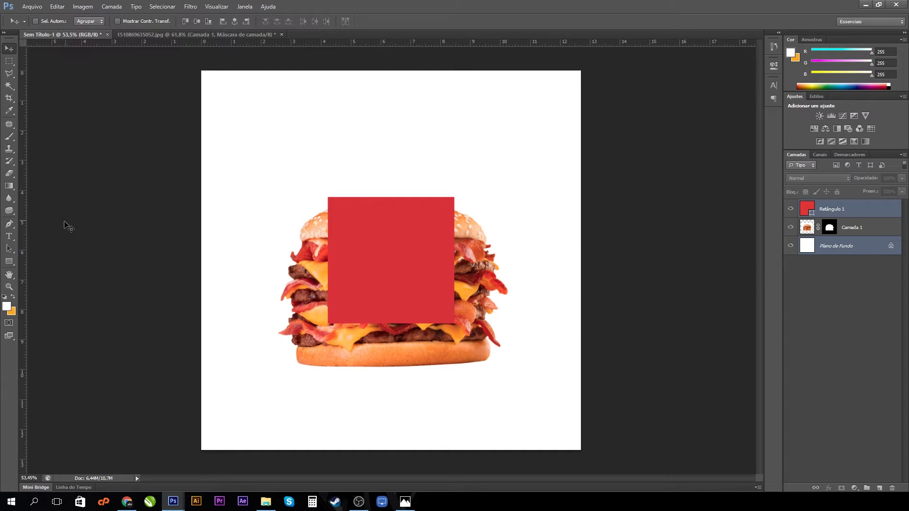
Place two vertical and two horizontal guides along the edges of the centred red square, dividing the canvas into thirds
{"action": "left_click_drag", "start_coordinate": [23, 187], "coordinate": [328, 243]}
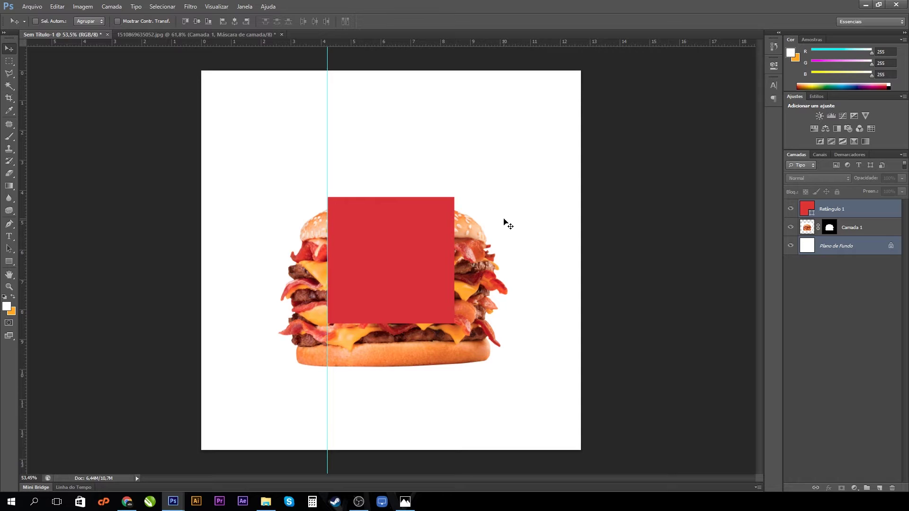
{"action": "key", "text": "ctrl+r"}
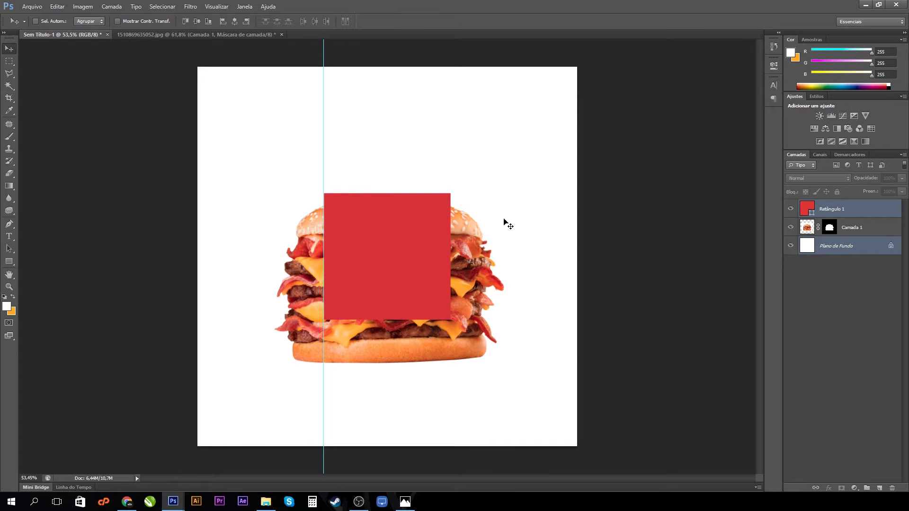
{"action": "key", "text": "ctrl+r"}
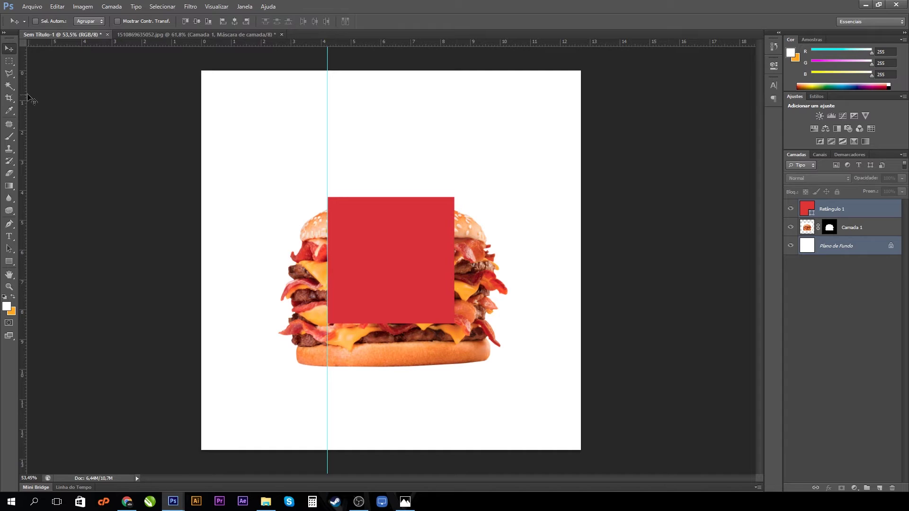
{"action": "left_click_drag", "start_coordinate": [23, 92], "coordinate": [454, 194]}
{"action": "left_click_drag", "start_coordinate": [391, 45], "coordinate": [379, 197]}
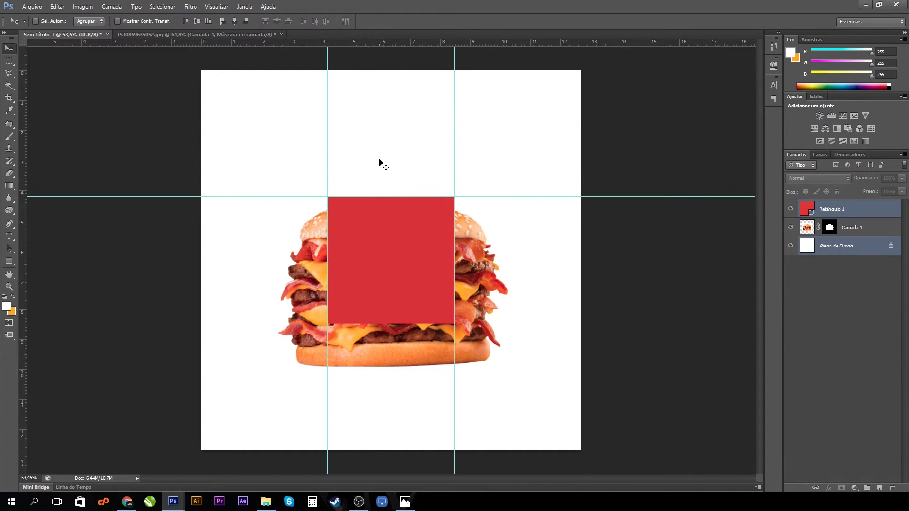
{"action": "left_click_drag", "start_coordinate": [371, 42], "coordinate": [393, 323]}
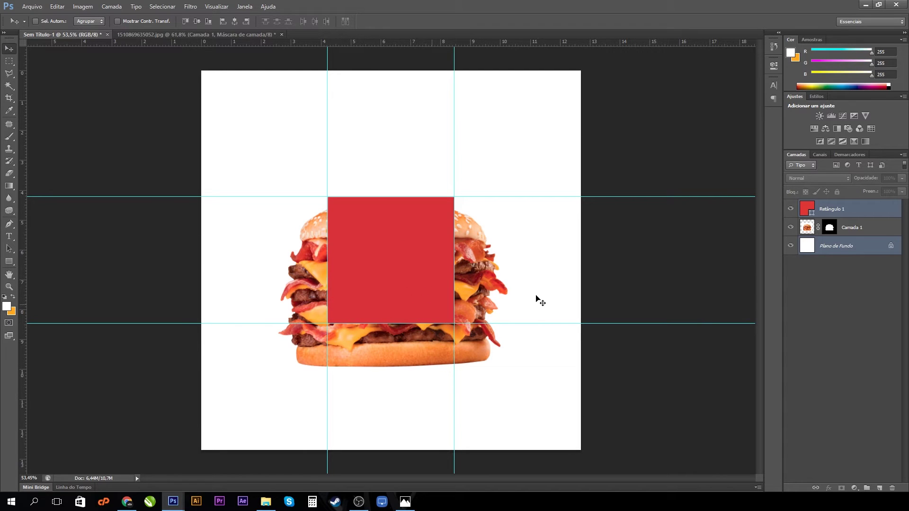
Delete the red square's layer, Retângulo 1, and return to the Move tool
{"action": "left_click", "coordinate": [863, 214]}
{"action": "key", "text": "Delete"}
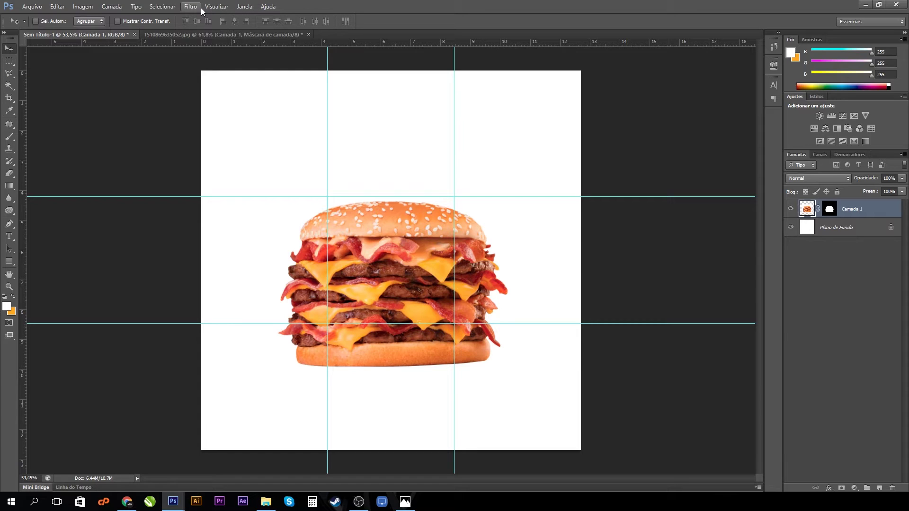
{"action": "left_click", "coordinate": [14, 61]}
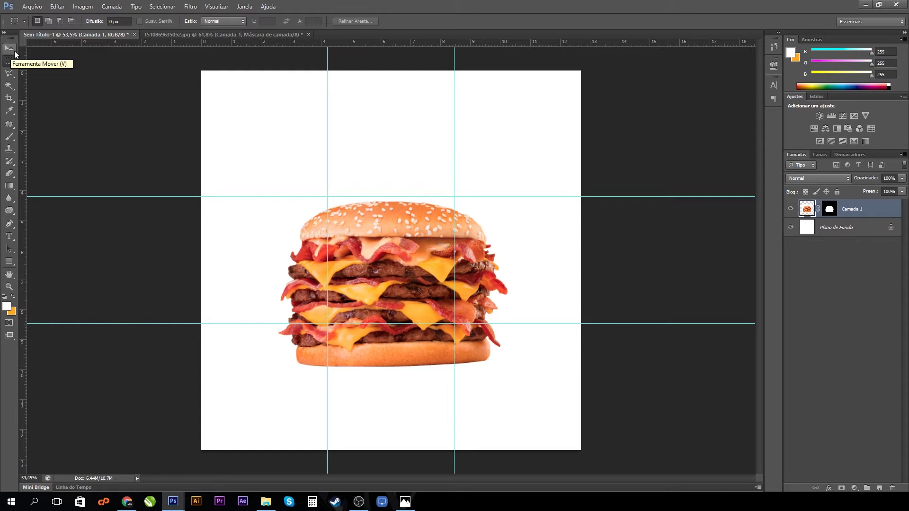
{"action": "left_click", "coordinate": [14, 51]}
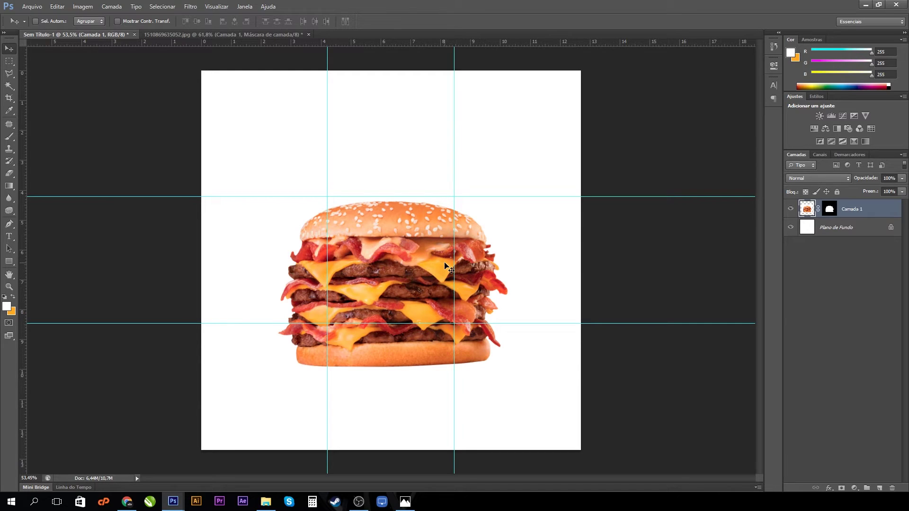
Move the burger up on the canvas and rotate it about 2° clockwise with Free Transform
{"action": "left_click_drag", "start_coordinate": [404, 278], "coordinate": [405, 252]}
{"action": "key", "text": "ctrl+t"}
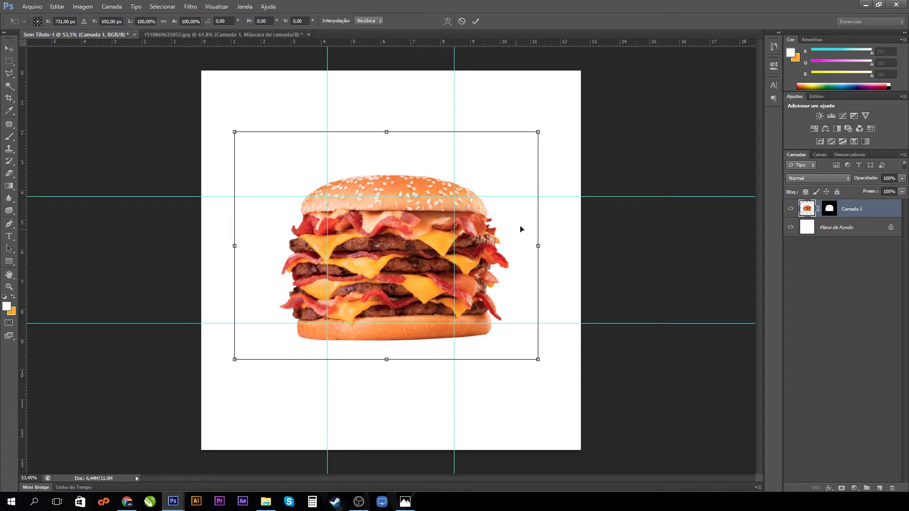
{"action": "mouse_move", "coordinate": [567, 210]}
{"action": "left_mouse_down"}
{"action": "mouse_move", "coordinate": [567, 231]}
{"action": "mouse_move", "coordinate": [570, 211]}
{"action": "mouse_move", "coordinate": [568, 223]}
{"action": "left_mouse_up"}
{"action": "left_click_drag", "start_coordinate": [467, 232], "coordinate": [469, 240]}
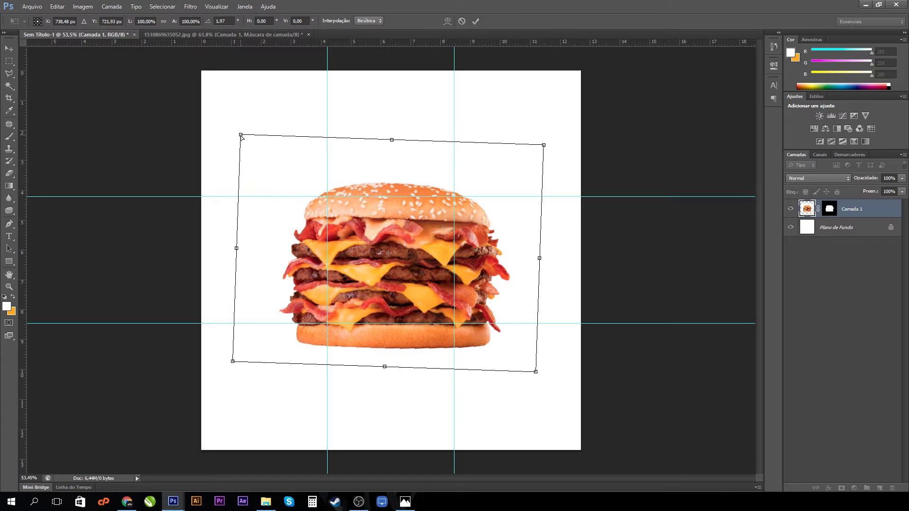
Distort the corners of the burger's transform box to straighten it, move it slightly up, and apply the transform
{"action": "left_click_drag", "start_coordinate": [241, 135], "coordinate": [233, 134]}
{"action": "left_click_drag", "start_coordinate": [545, 150], "coordinate": [549, 134]}
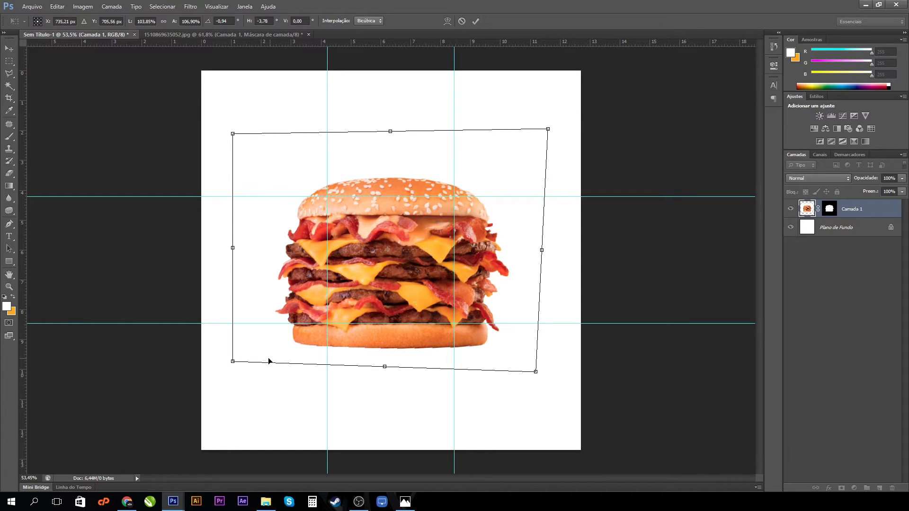
{"action": "left_click_drag", "start_coordinate": [233, 362], "coordinate": [237, 360]}
{"action": "left_click_drag", "start_coordinate": [233, 133], "coordinate": [230, 133]}
{"action": "left_click_drag", "start_coordinate": [549, 130], "coordinate": [545, 128]}
{"action": "left_click_drag", "start_coordinate": [521, 226], "coordinate": [517, 209]}
{"action": "key", "text": "Return"}
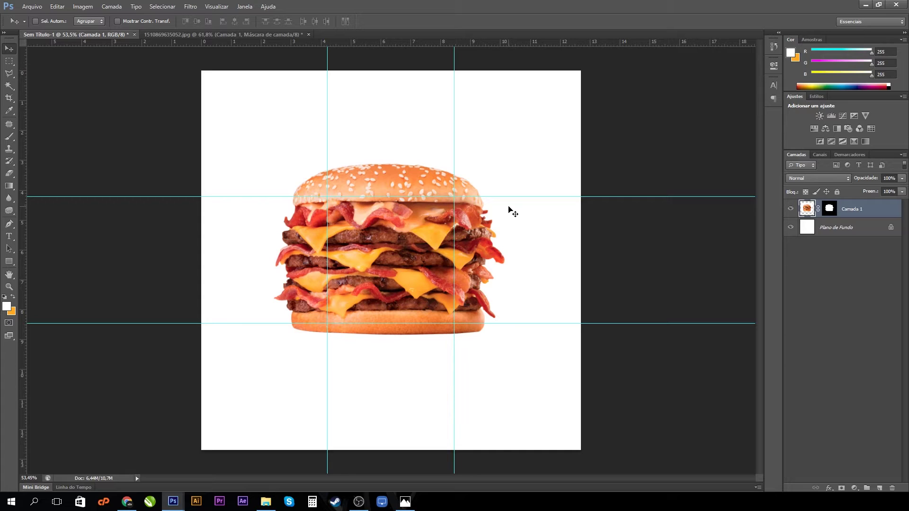
Hide the burger layer, Camada 1
{"action": "left_click", "coordinate": [790, 209]}
{"action": "left_click", "coordinate": [790, 210]}
{"action": "left_click", "coordinate": [791, 210]}
{"action": "left_click", "coordinate": [791, 210]}
{"action": "left_click", "coordinate": [791, 210]}
Set the foreground colour to dark red, RGB 105, 13, 25
{"action": "left_click", "coordinate": [6, 306]}
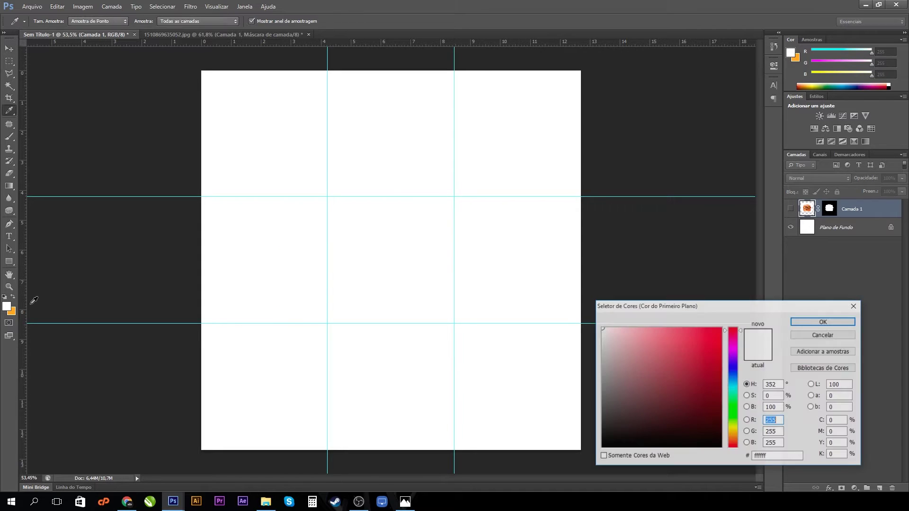
{"action": "left_click_drag", "start_coordinate": [721, 307], "coordinate": [703, 308]}
{"action": "left_click_drag", "start_coordinate": [690, 361], "coordinate": [693, 393]}
{"action": "left_click", "coordinate": [789, 314]}
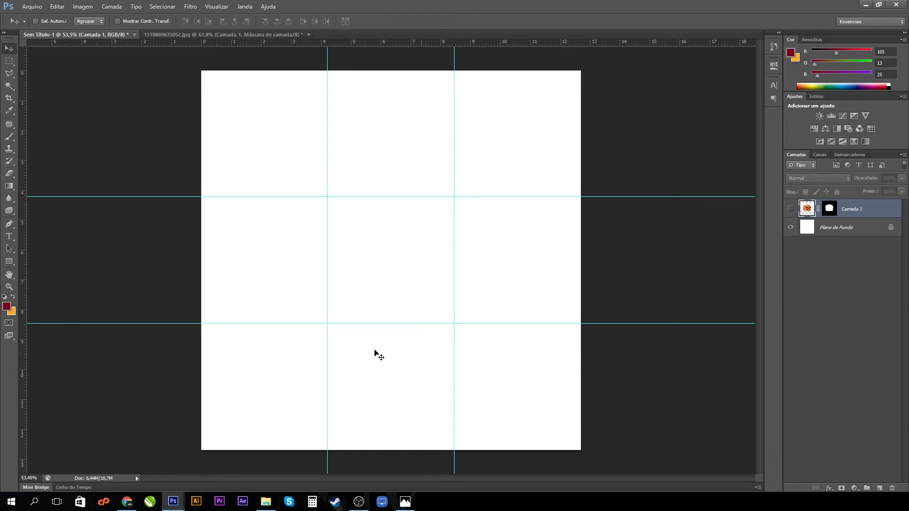
Set the background colour to pinkish red, #b5365a
{"action": "left_click", "coordinate": [13, 313]}
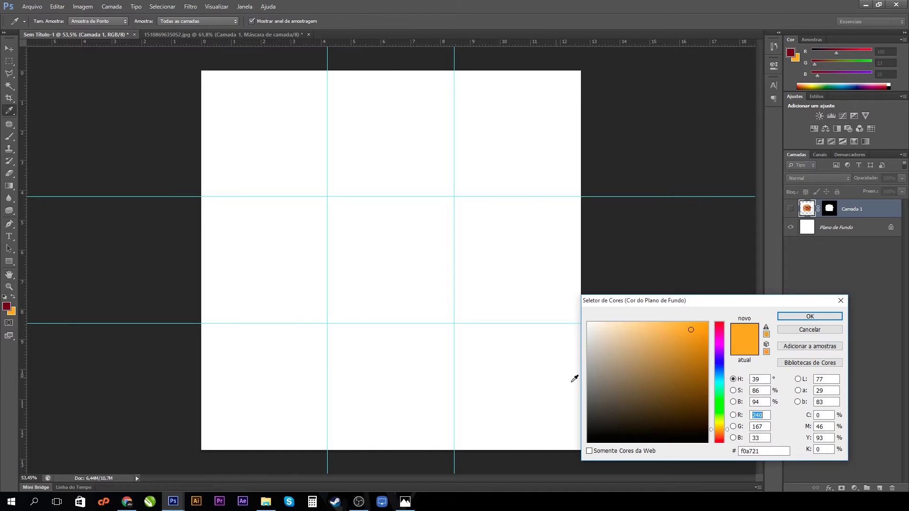
{"action": "left_click", "coordinate": [720, 328]}
{"action": "mouse_move", "coordinate": [677, 349]}
{"action": "left_mouse_down"}
{"action": "mouse_move", "coordinate": [671, 338]}
{"action": "mouse_move", "coordinate": [680, 348]}
{"action": "mouse_move", "coordinate": [672, 357]}
{"action": "left_mouse_up"}
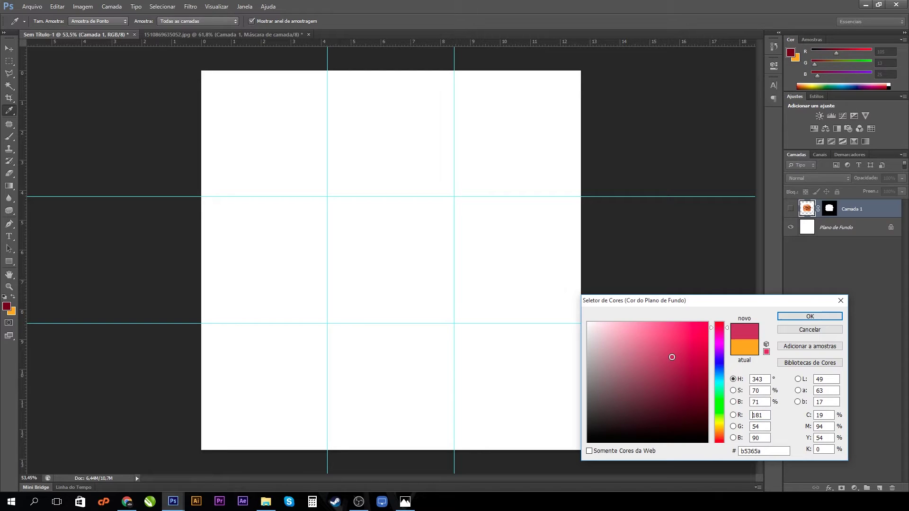
{"action": "left_click", "coordinate": [792, 318]}
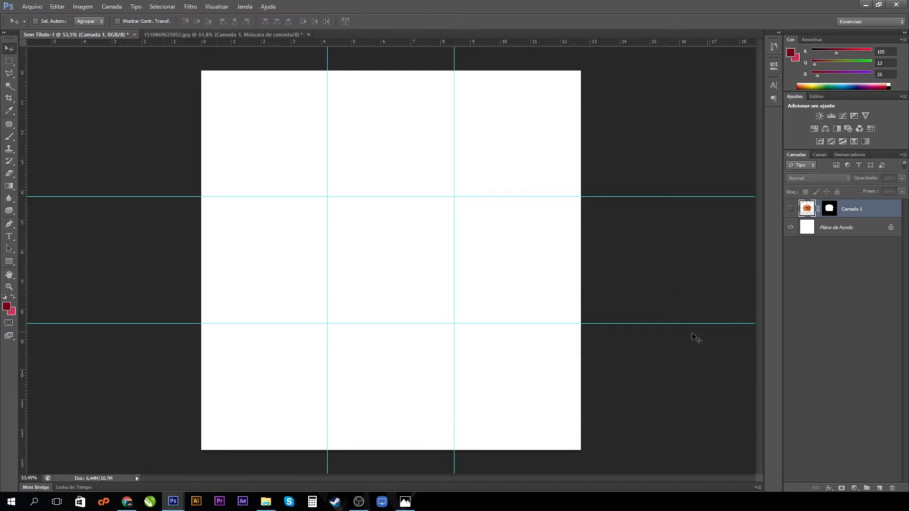
Fill the Plano de Fundo layer with a reversed radial gradient from the canvas centre outwards, and show the burger layer again
{"action": "left_click", "coordinate": [8, 187]}
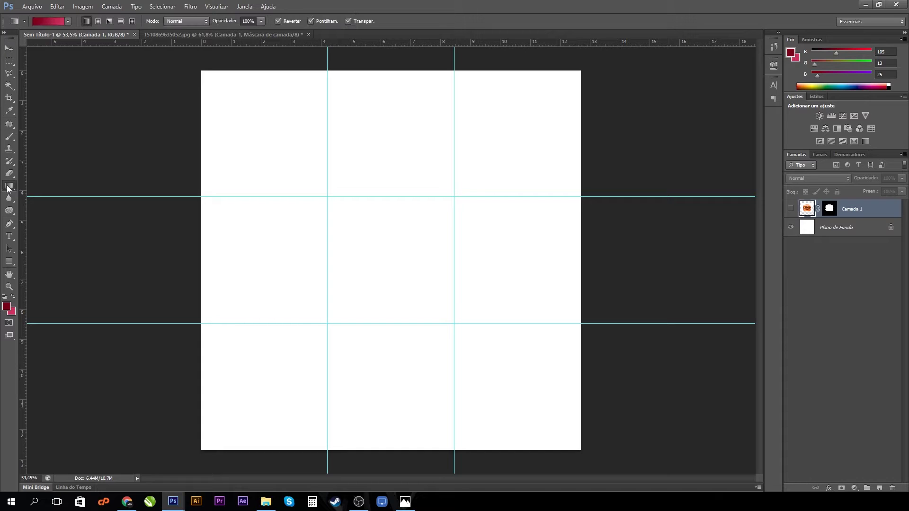
{"action": "left_click", "coordinate": [98, 21]}
{"action": "left_click", "coordinate": [842, 229]}
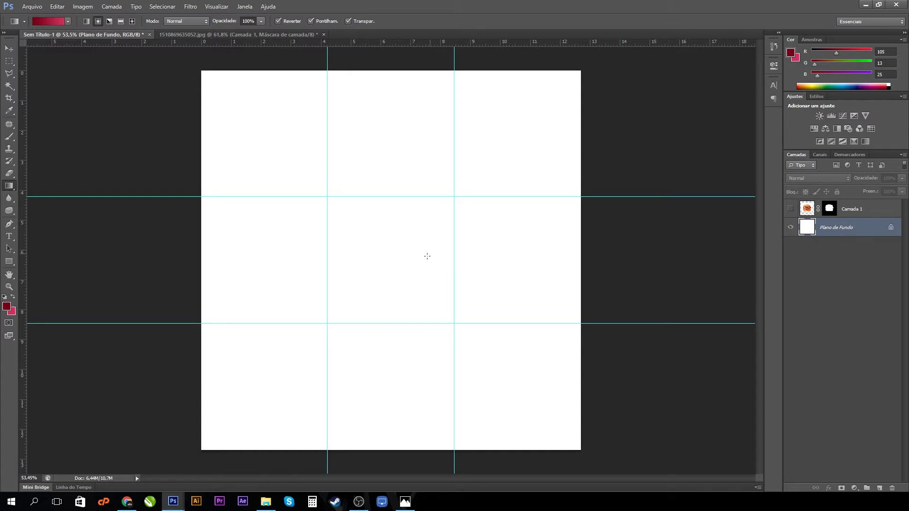
{"action": "left_click_drag", "start_coordinate": [390, 259], "coordinate": [549, 121]}
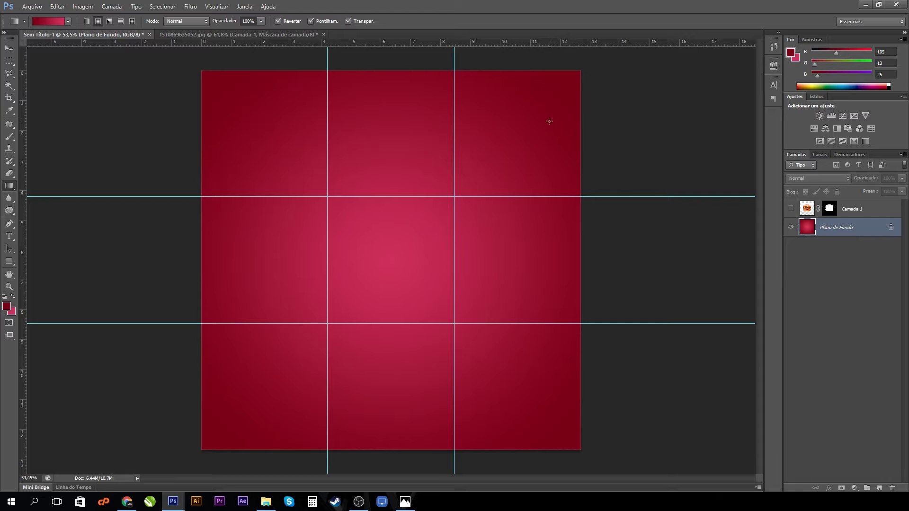
{"action": "left_click", "coordinate": [791, 209]}
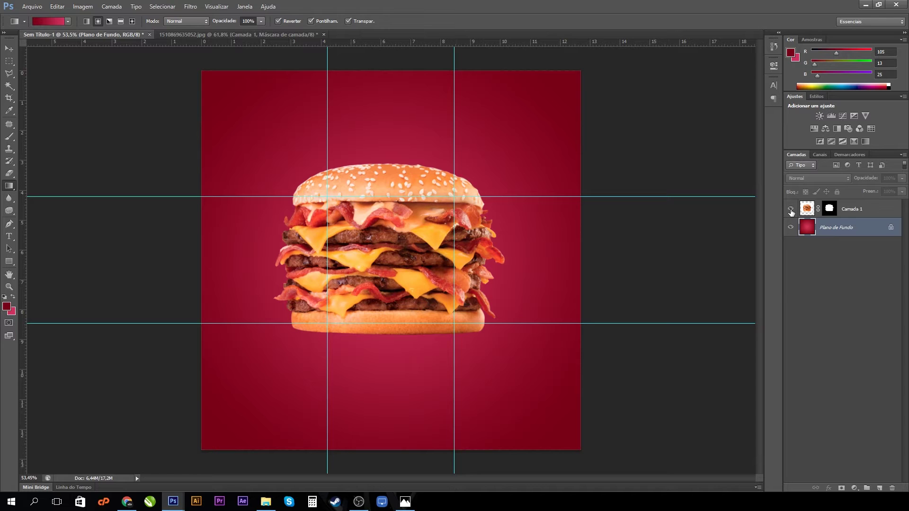
Apply Hue/Saturation to the background layer with hue 0 and saturation -18
{"action": "key", "text": "ctrl+u"}
{"action": "mouse_move", "coordinate": [728, 202]}
{"action": "left_mouse_down"}
{"action": "mouse_move", "coordinate": [684, 212]}
{"action": "mouse_move", "coordinate": [738, 203]}
{"action": "mouse_move", "coordinate": [699, 216]}
{"action": "mouse_move", "coordinate": [689, 204]}
{"action": "mouse_move", "coordinate": [709, 203]}
{"action": "left_mouse_up"}
{"action": "type", "text": "0"}
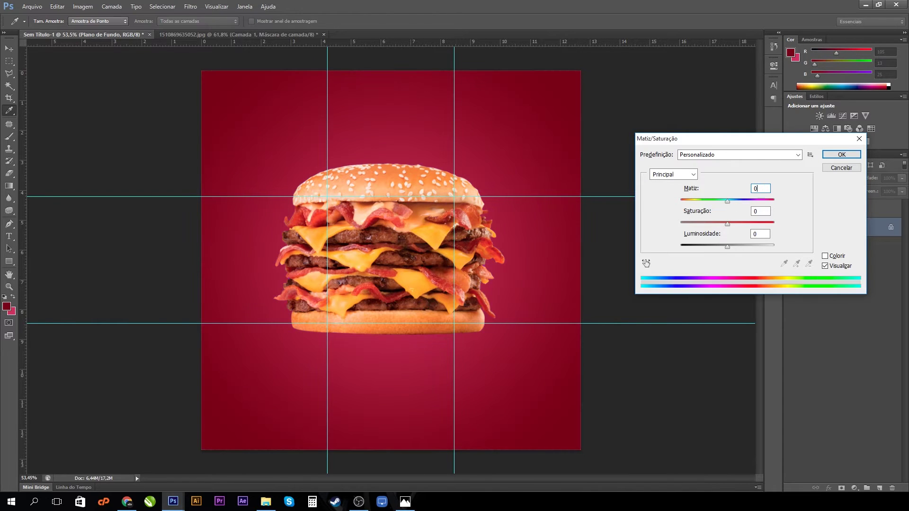
{"action": "mouse_move", "coordinate": [730, 226]}
{"action": "left_mouse_down"}
{"action": "mouse_move", "coordinate": [717, 234]}
{"action": "mouse_move", "coordinate": [719, 224]}
{"action": "left_mouse_up"}
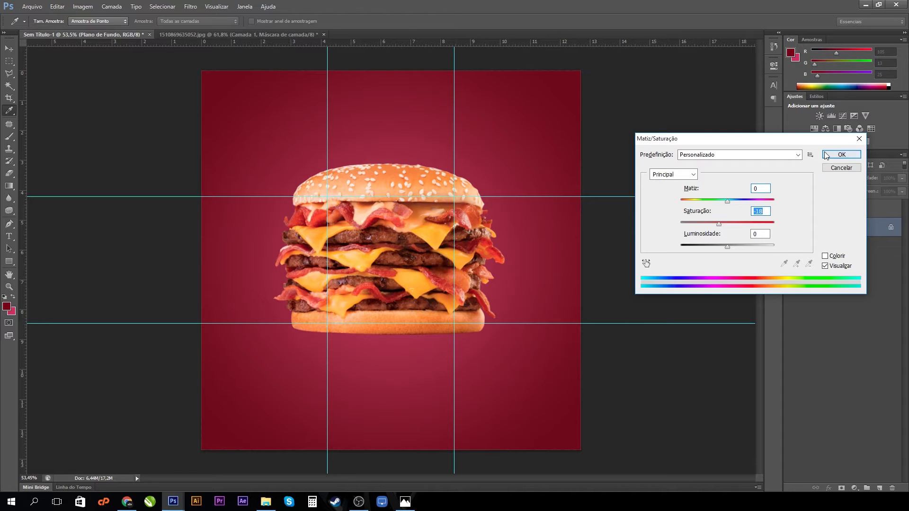
{"action": "left_click", "coordinate": [826, 152]}
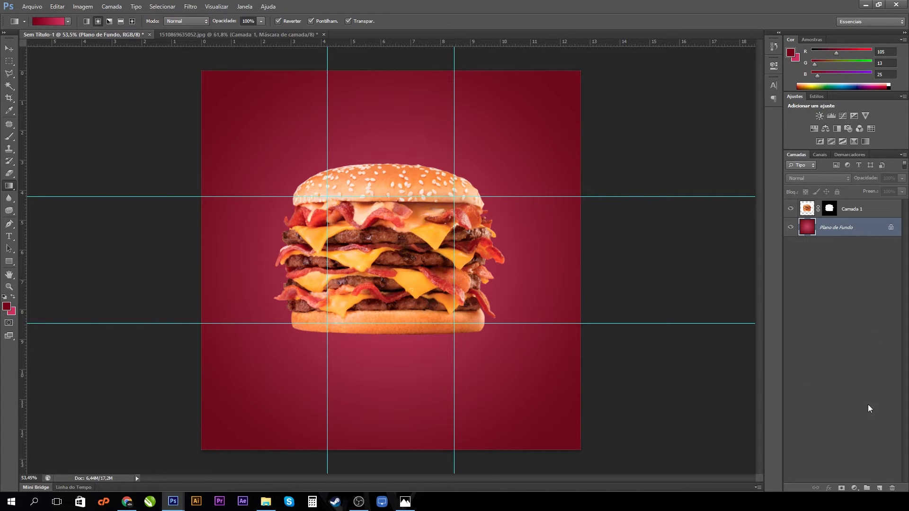
Add a new layer below the burger and marquee-select the full canvas width from the bottom bun's upper edge down
{"action": "left_click", "coordinate": [880, 489]}
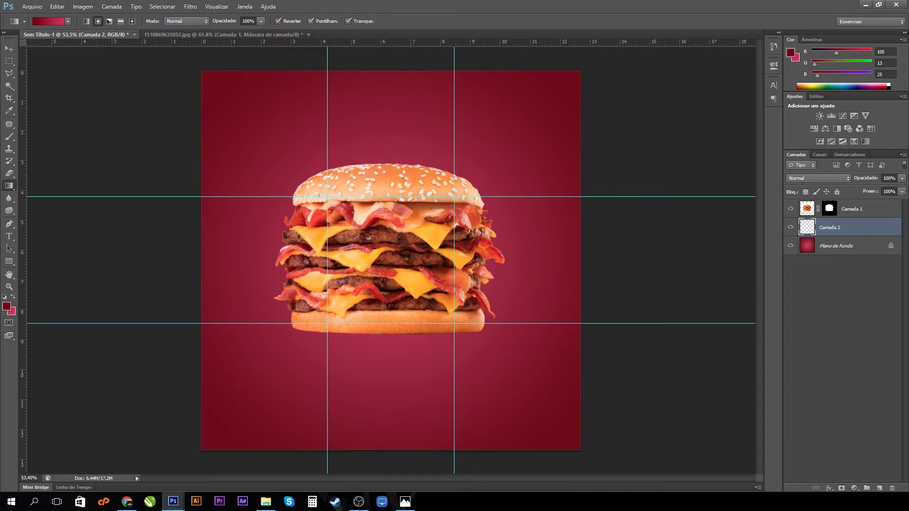
{"action": "left_click", "coordinate": [9, 61]}
{"action": "left_click_drag", "start_coordinate": [193, 463], "coordinate": [663, 312]}
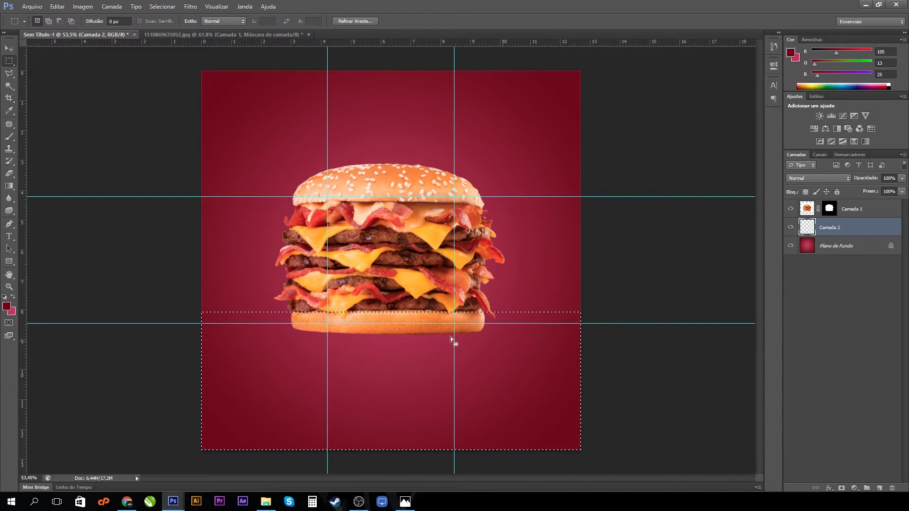
Paint a soft table edge along the selection's upper border with a 500 px brush in sampled dark red, RGB 96, 21, 31, and deselect
{"action": "left_click", "coordinate": [9, 137]}
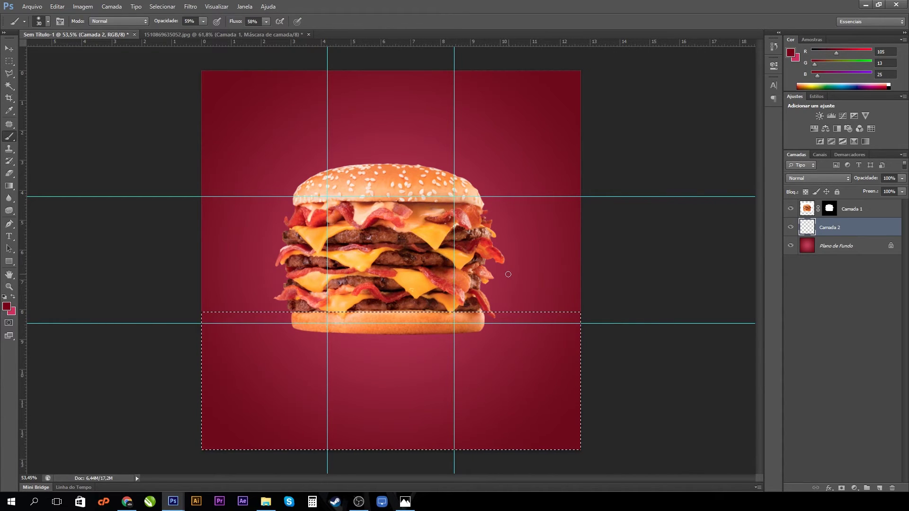
{"action": "left_click", "coordinate": [581, 77], "text": "alt"}
{"action": "key", "text": "bracketright"}
{"action": "key", "text": "bracketright"}
{"action": "key", "text": "bracketright"}
{"action": "key", "text": "bracketright"}
{"action": "key", "text": "bracketright"}
{"action": "key", "text": "bracketright"}
{"action": "key", "text": "bracketright"}
{"action": "key", "text": "bracketright"}
{"action": "key", "text": "bracketright"}
{"action": "key", "text": "bracketright"}
{"action": "key", "text": "bracketright"}
{"action": "key", "text": "bracketright"}
{"action": "key", "text": "bracketright"}
{"action": "key", "text": "bracketright"}
{"action": "key", "text": "bracketright"}
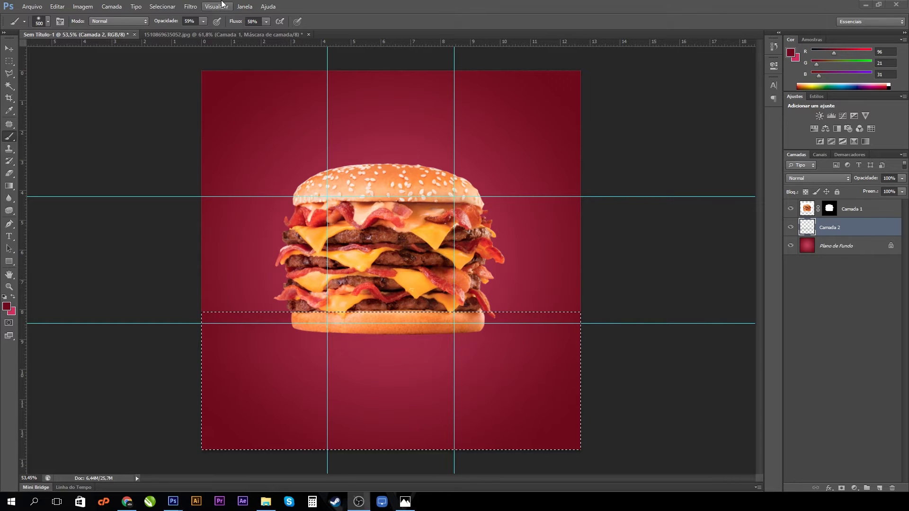
{"action": "left_click", "coordinate": [203, 21]}
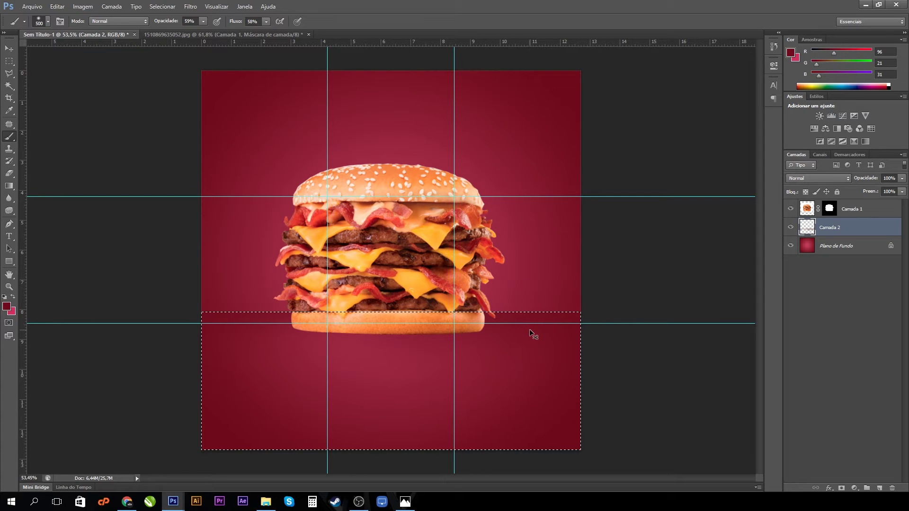
{"action": "key", "text": "ctrl+d"}
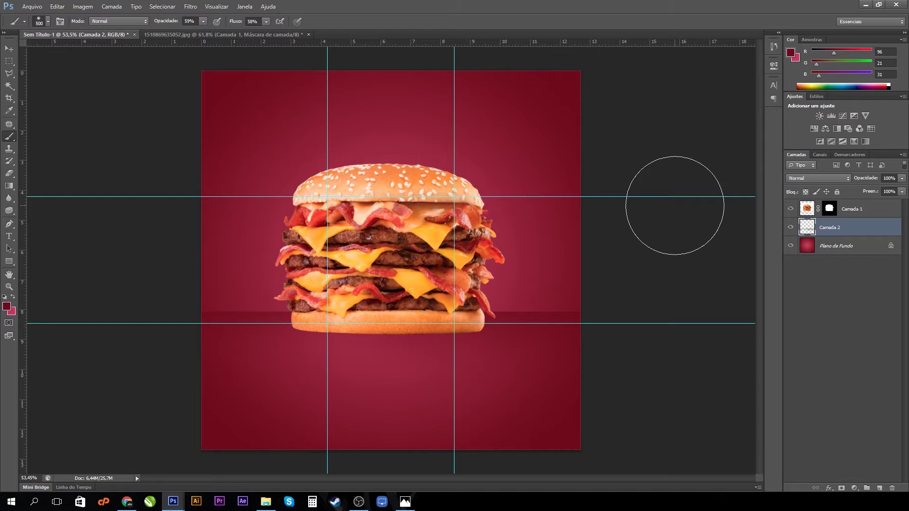
Convert the burger layer, Camada 1, to a smart object
{"action": "left_click", "coordinate": [806, 211]}
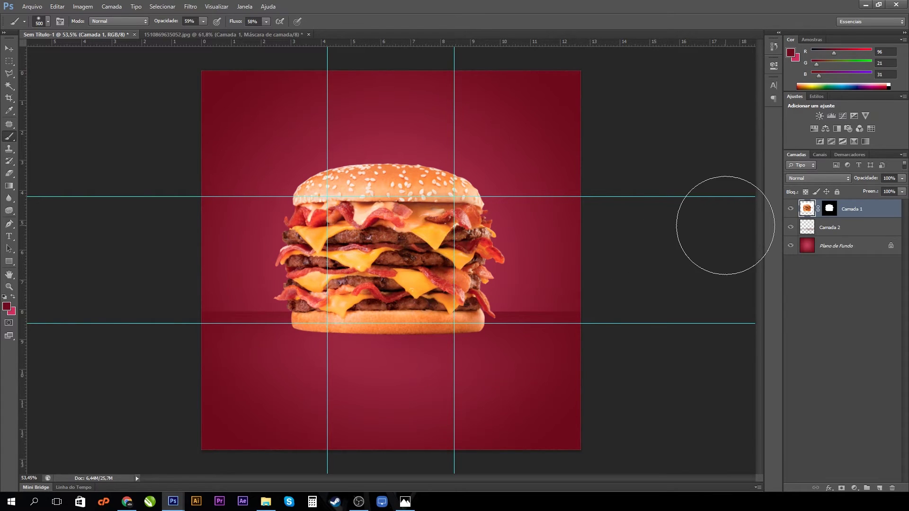
{"action": "right_click", "coordinate": [874, 208]}
{"action": "left_click", "coordinate": [846, 222]}
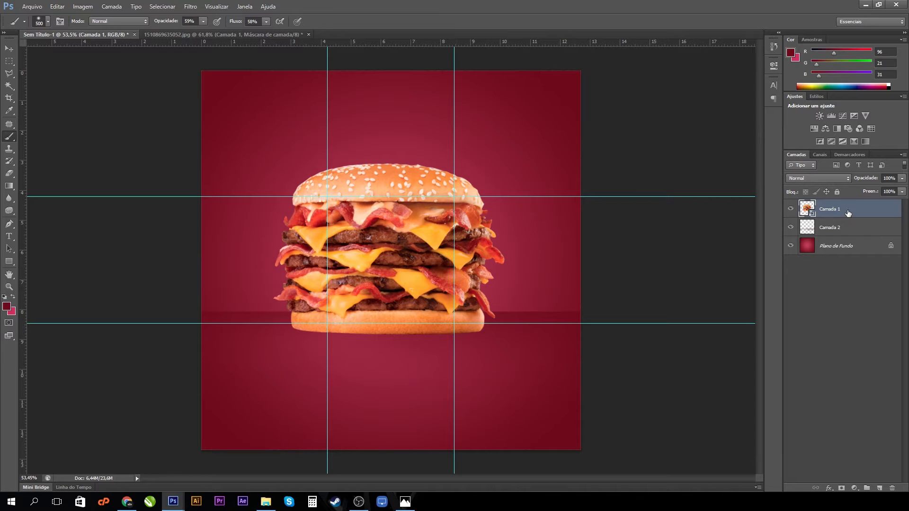
Rasterize the burger smart object, Camada 1, into a regular pixel layer
{"action": "right_click", "coordinate": [849, 213]}
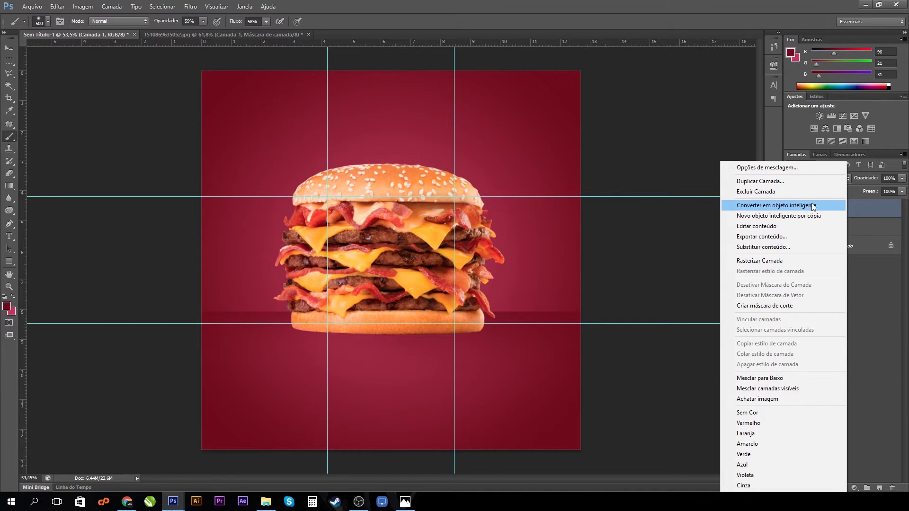
{"action": "left_click", "coordinate": [592, 180]}
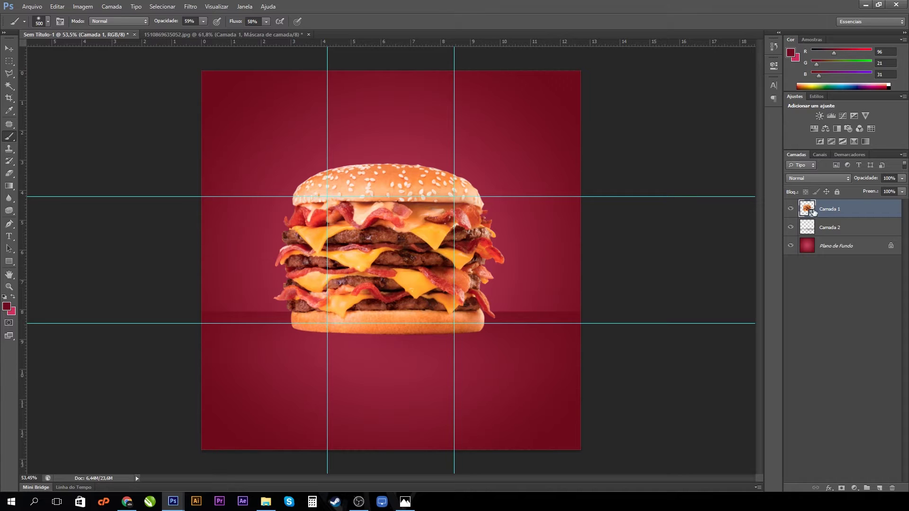
{"action": "right_click", "coordinate": [861, 216]}
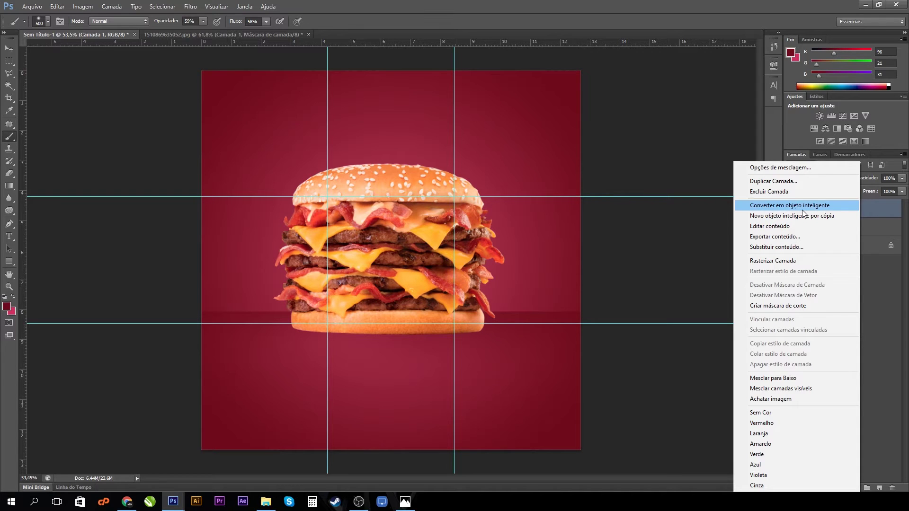
{"action": "left_click", "coordinate": [771, 261]}
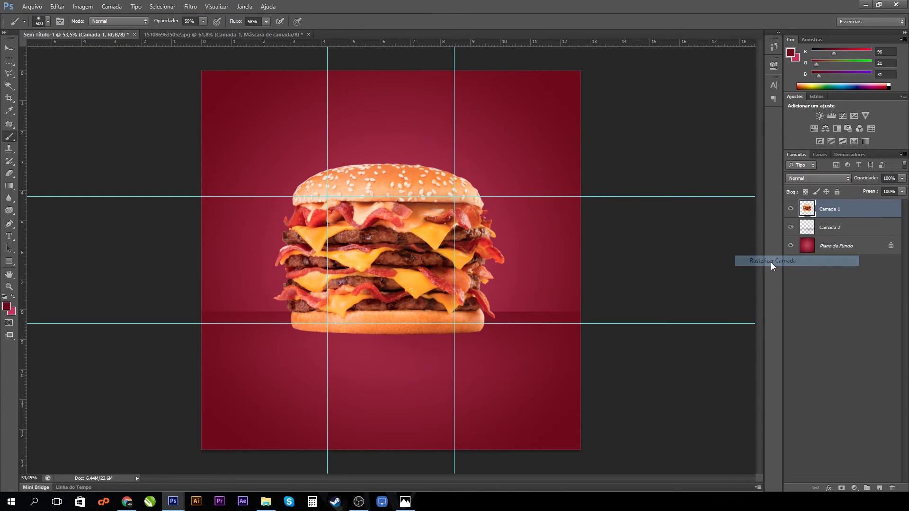
Try moving the burger up and toward the right vertical guide, and undo the move
{"action": "left_click", "coordinate": [8, 49]}
{"action": "left_click_drag", "start_coordinate": [382, 242], "coordinate": [446, 229]}
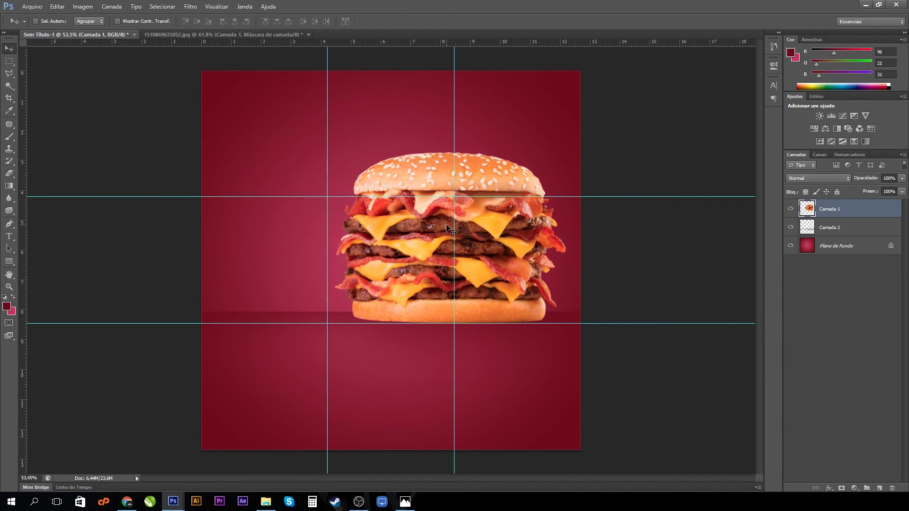
{"action": "key", "text": "ctrl+z"}
Select everything outside the burger's outline, smooth the selection with a 1-pixel sample radius, and deselect
{"action": "left_click", "coordinate": [805, 212], "text": "ctrl"}
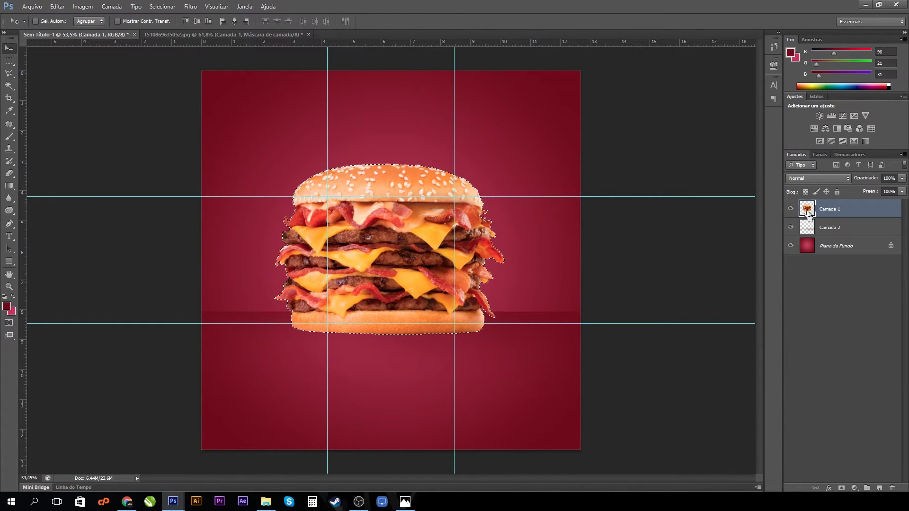
{"action": "left_click", "coordinate": [804, 223], "text": "ctrl+shift"}
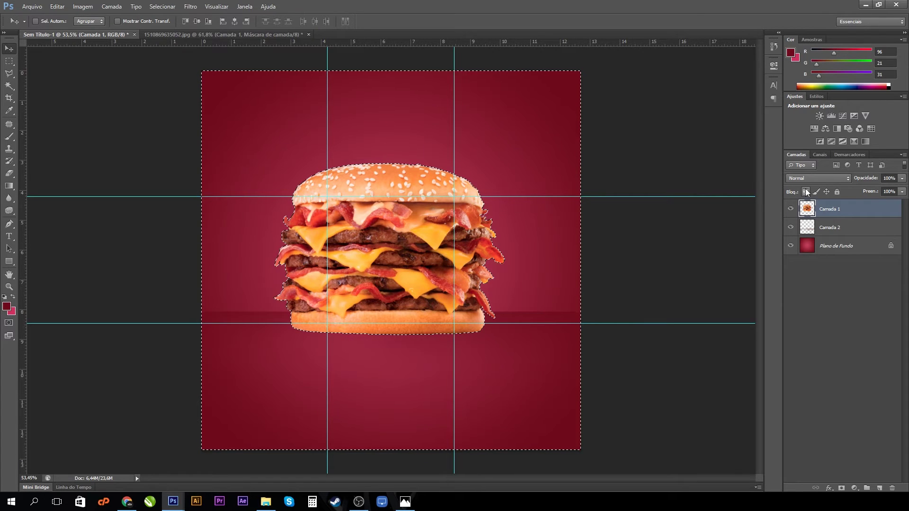
{"action": "left_click", "coordinate": [170, 7]}
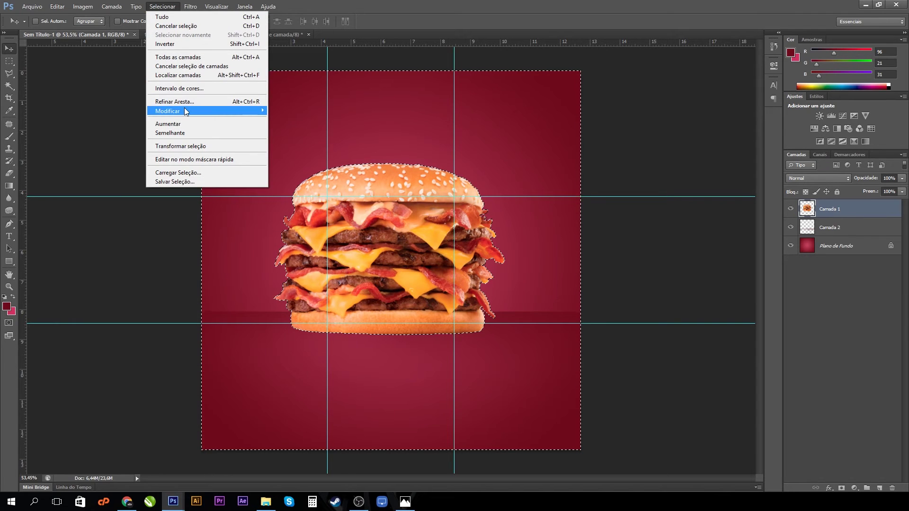
{"action": "mouse_move", "coordinate": [186, 111]}
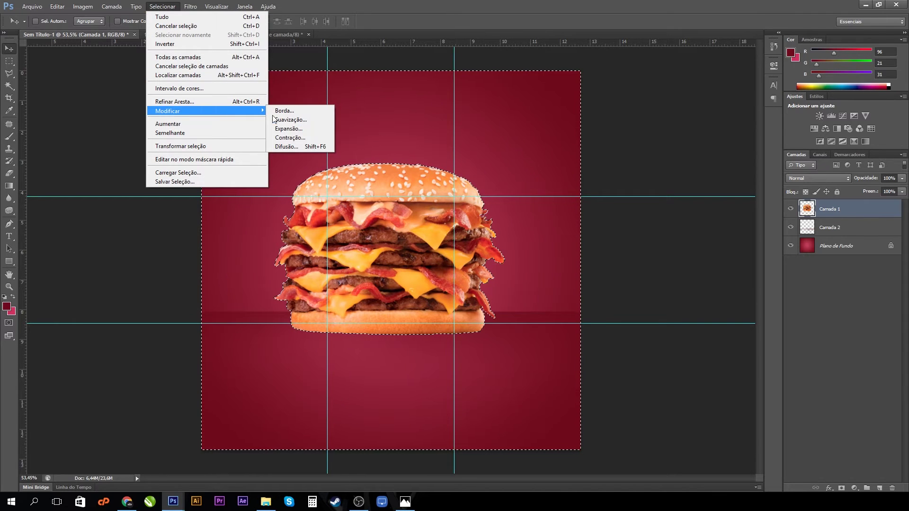
{"action": "left_click", "coordinate": [291, 120]}
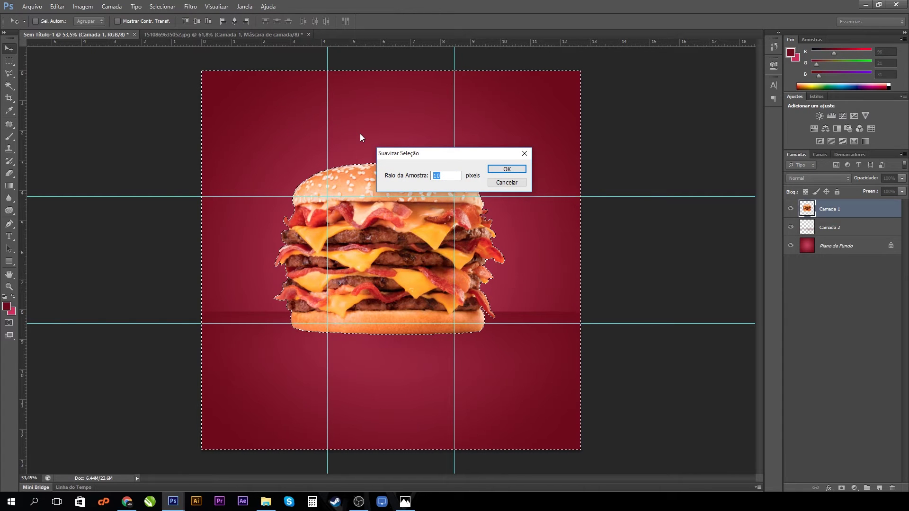
{"action": "type", "text": "1"}
{"action": "key", "text": "Return"}
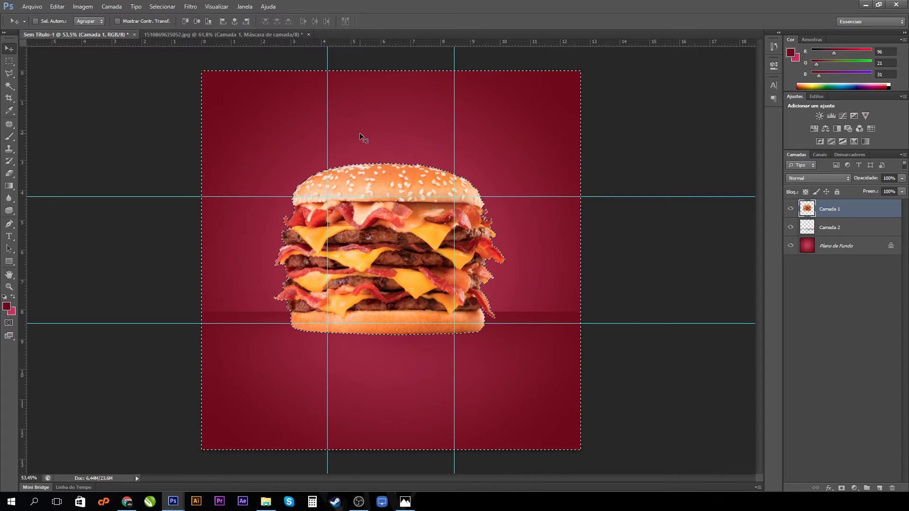
{"action": "key", "text": "ctrl+d"}
Trim the jagged tip at the top bun's lower right edge using a Polygonal Lasso selection, and deselect
{"action": "scroll", "coordinate": [493, 213], "scroll_direction": "up", "scroll_amount": 8}
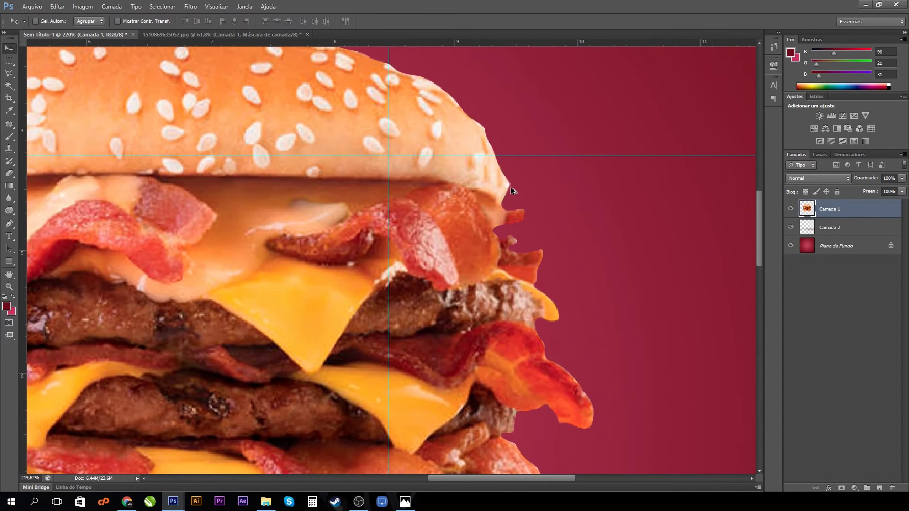
{"action": "scroll", "coordinate": [510, 187], "scroll_direction": "down", "scroll_amount": 2}
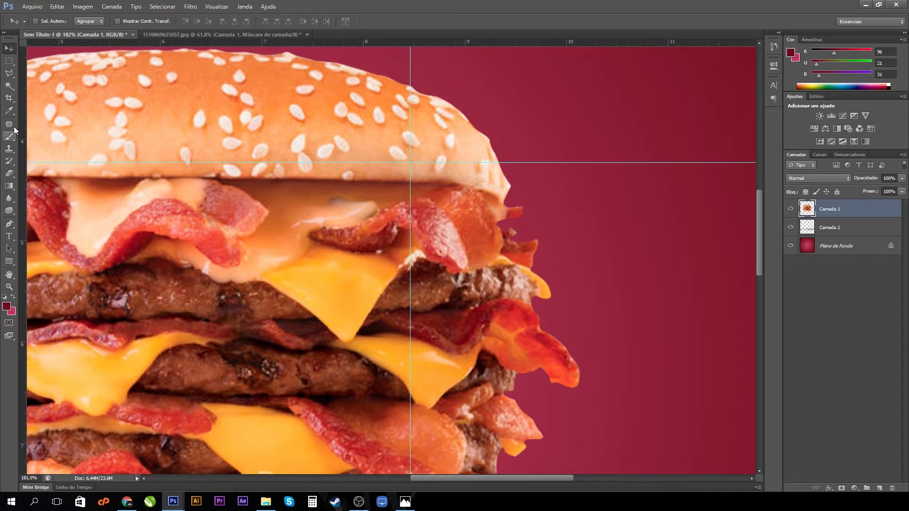
{"action": "left_click", "coordinate": [8, 73]}
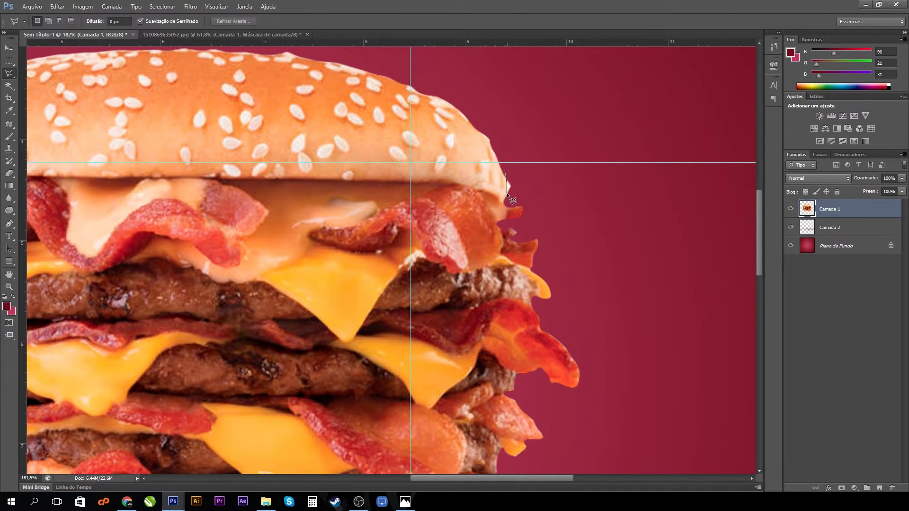
{"action": "double_click", "coordinate": [521, 180]}
{"action": "key", "text": "ctrl+d"}
{"action": "key", "text": "ctrl+0"}
{"action": "key", "text": "alt"}
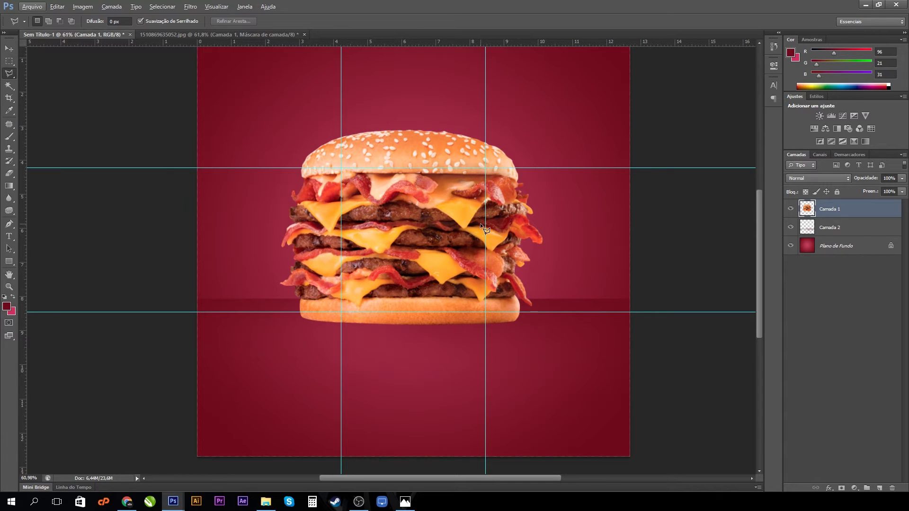
Free-transform the burger to X 750 px, Y about 722 px with a vertical skew of about -0.31°
{"action": "left_click", "coordinate": [9, 48]}
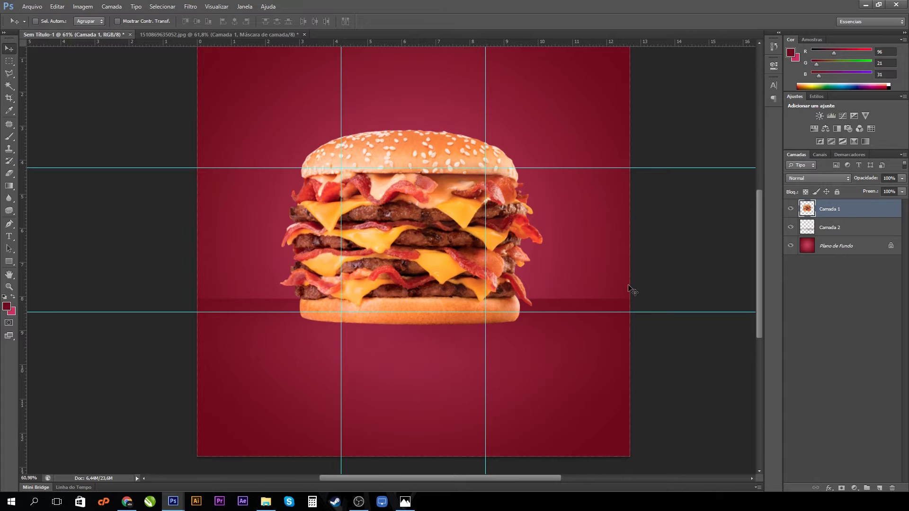
{"action": "key", "text": "ctrl+t"}
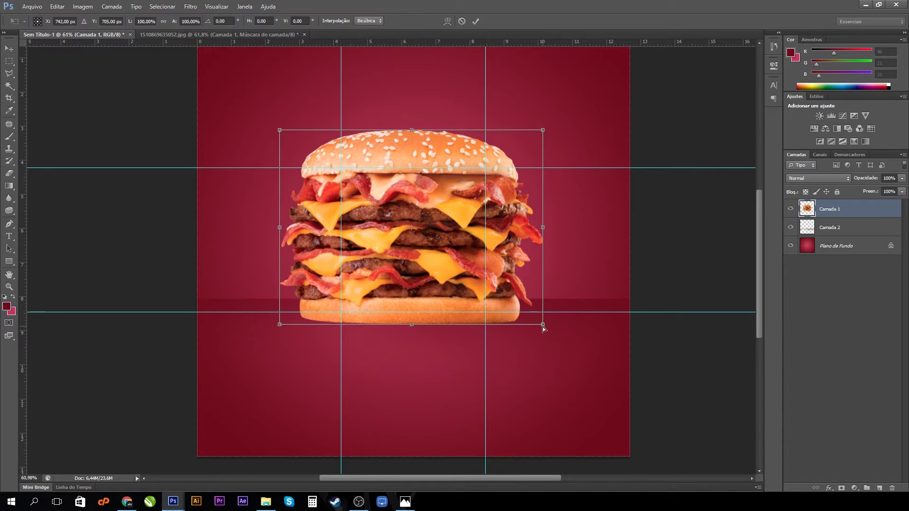
{"action": "left_click_drag", "start_coordinate": [543, 326], "coordinate": [537, 305]}
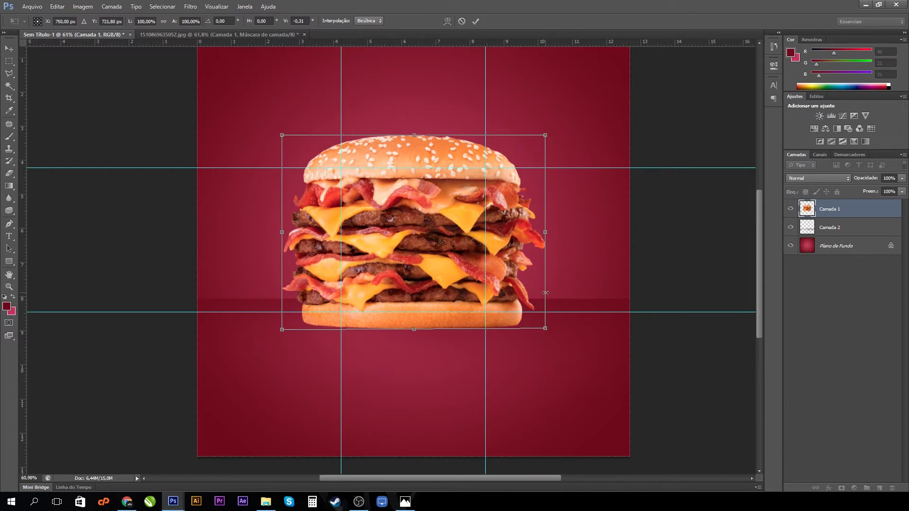
{"action": "key", "text": "Return"}
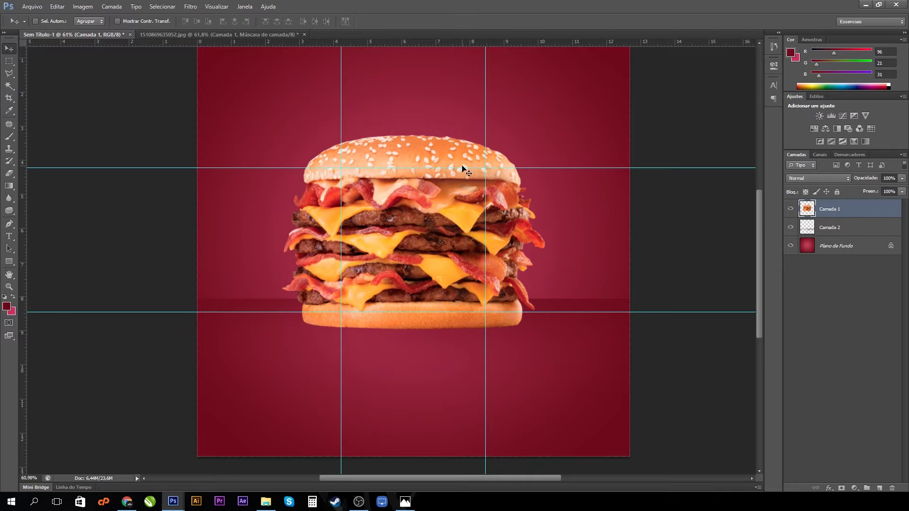
Sharpen the burger layer with Unsharp Mask, raising the amount, fine-tuning the radius and comparing against the preview before applying
{"action": "key", "text": "ctrl+1"}
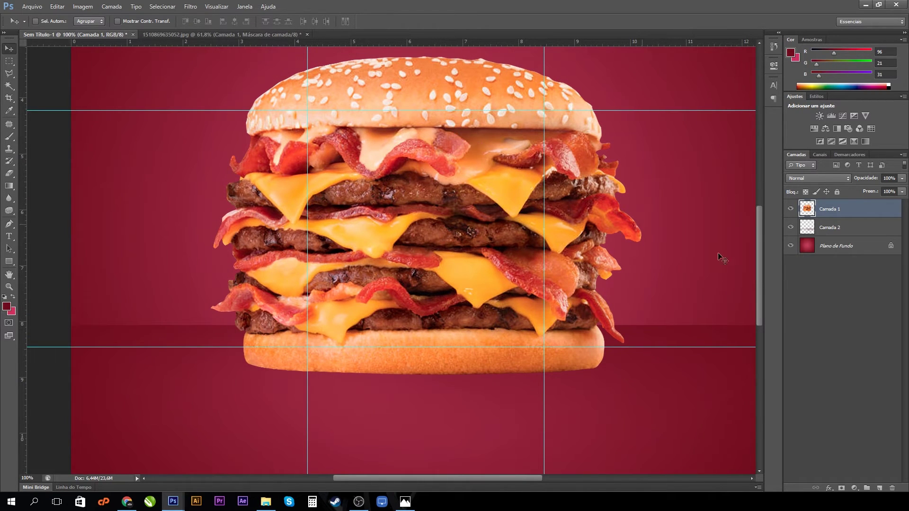
{"action": "left_click", "coordinate": [191, 7]}
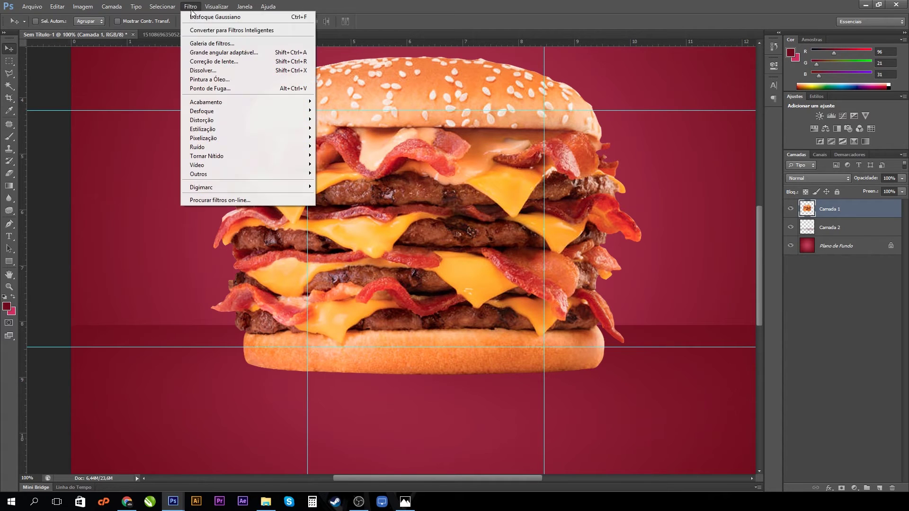
{"action": "mouse_move", "coordinate": [209, 157]}
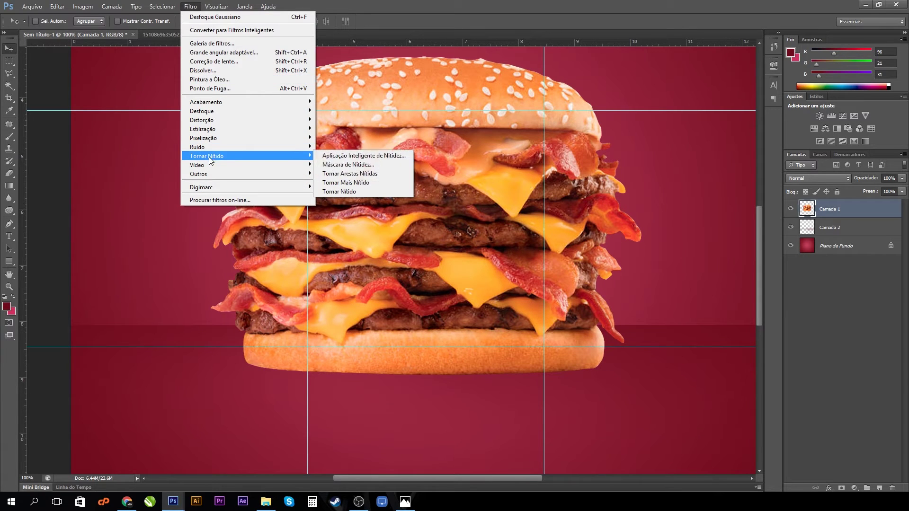
{"action": "left_click", "coordinate": [377, 165]}
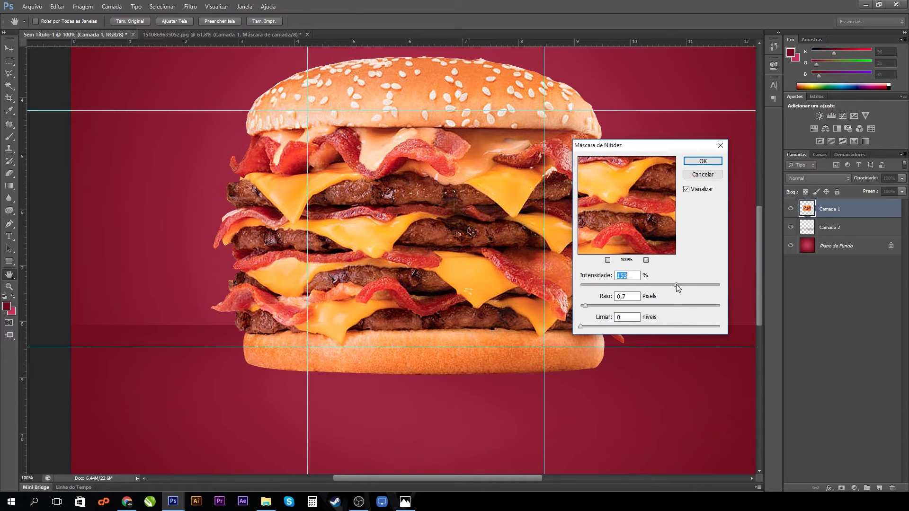
{"action": "left_click_drag", "start_coordinate": [677, 284], "coordinate": [709, 278]}
{"action": "mouse_move", "coordinate": [586, 306]}
{"action": "left_mouse_down"}
{"action": "mouse_move", "coordinate": [617, 306]}
{"action": "mouse_move", "coordinate": [587, 306]}
{"action": "left_mouse_up"}
{"action": "left_click_drag", "start_coordinate": [711, 285], "coordinate": [688, 286]}
{"action": "left_click", "coordinate": [687, 190]}
{"action": "left_click", "coordinate": [686, 189]}
{"action": "left_click", "coordinate": [711, 164]}
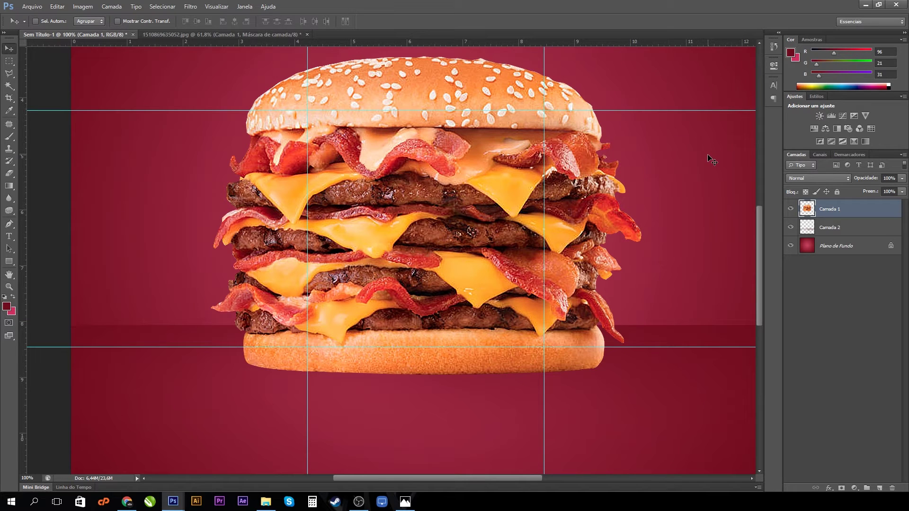
Duplicate the burger layer, naming the upper copy "lanche p" and the lower original "sobra"
{"action": "key", "text": "ctrl+0"}
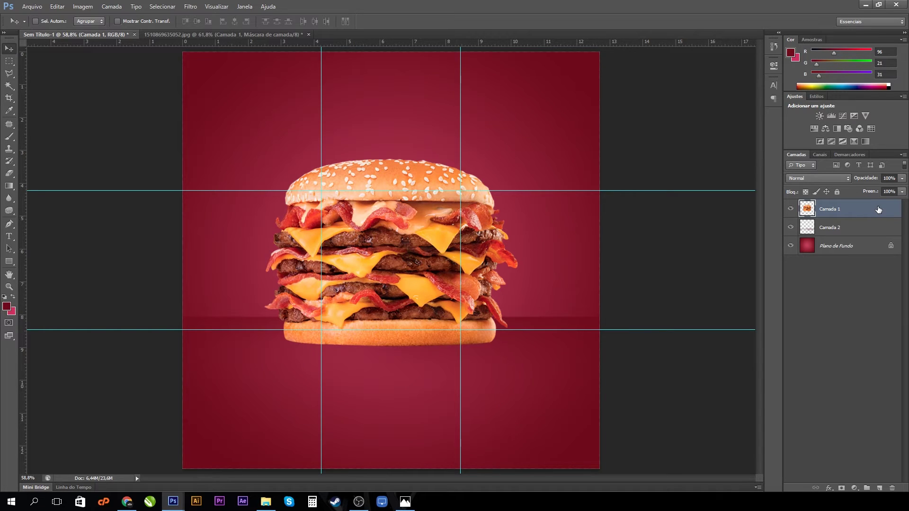
{"action": "key", "text": "ctrl+j"}
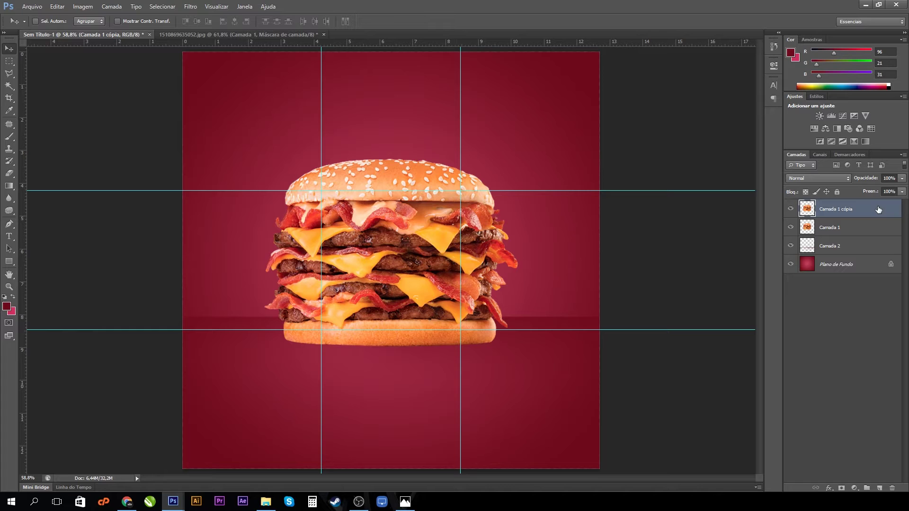
{"action": "double_click", "coordinate": [846, 209]}
{"action": "type", "text": "lanche p"}
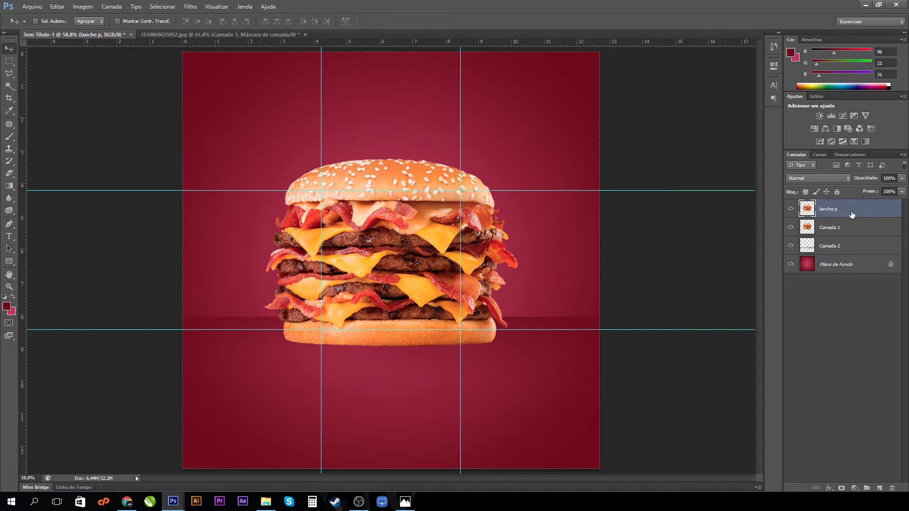
{"action": "double_click", "coordinate": [840, 228]}
{"action": "type", "text": "s"}
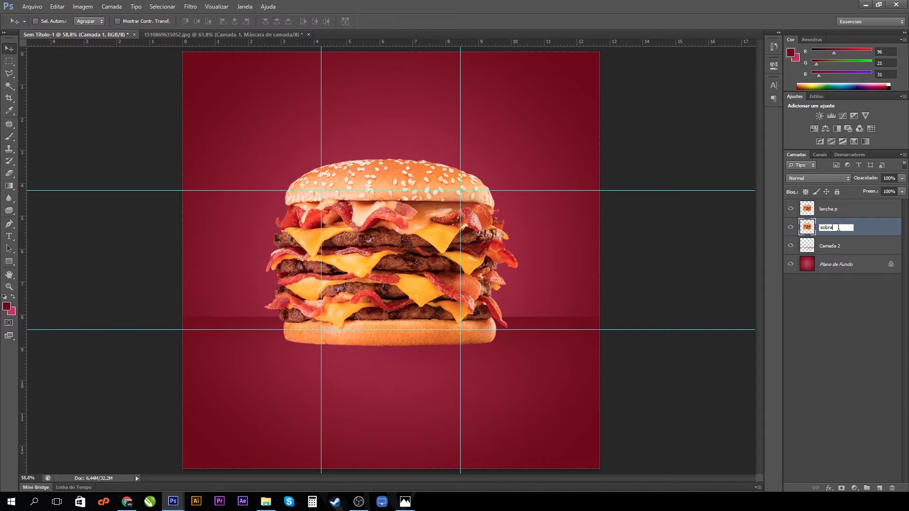
{"action": "type", "text": "obra"}
{"action": "key", "text": "Return"}
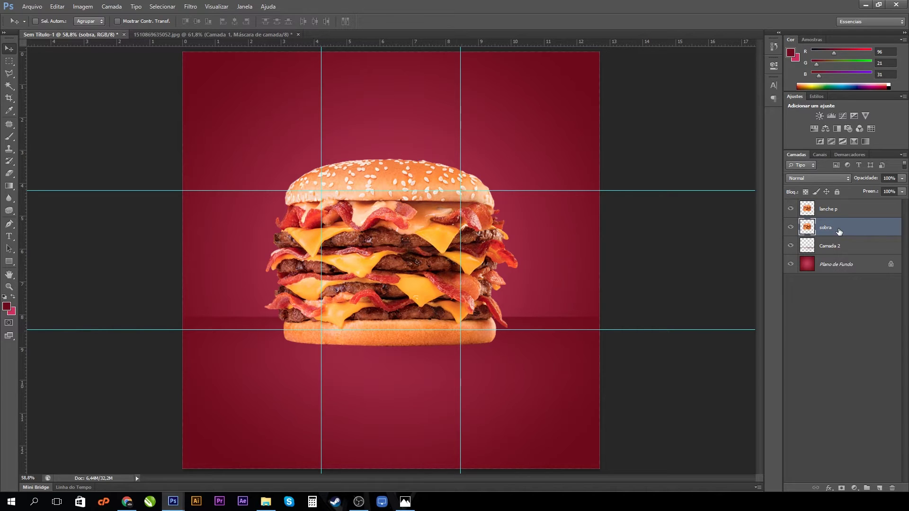
Load the sobra layer's outline as a selection and fill it with dark red background colour #370c12
{"action": "left_click", "coordinate": [808, 228], "text": "ctrl"}
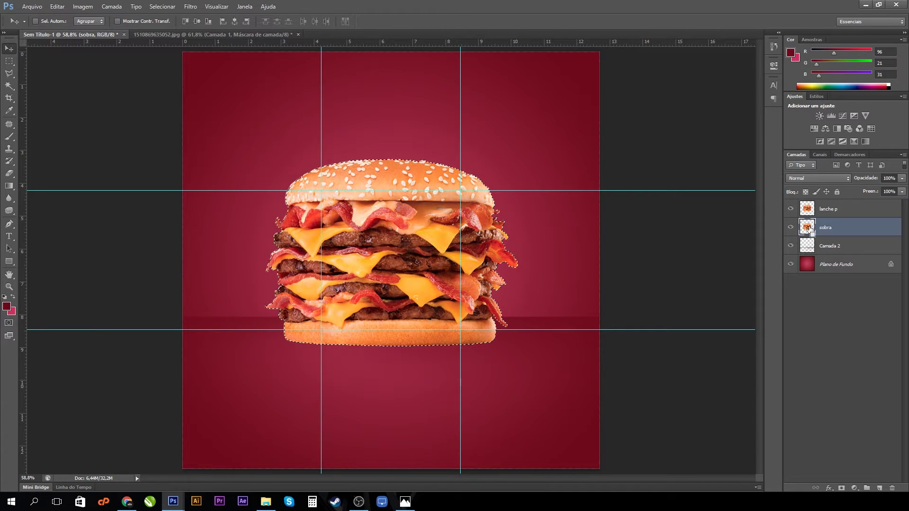
{"action": "left_click", "coordinate": [13, 298]}
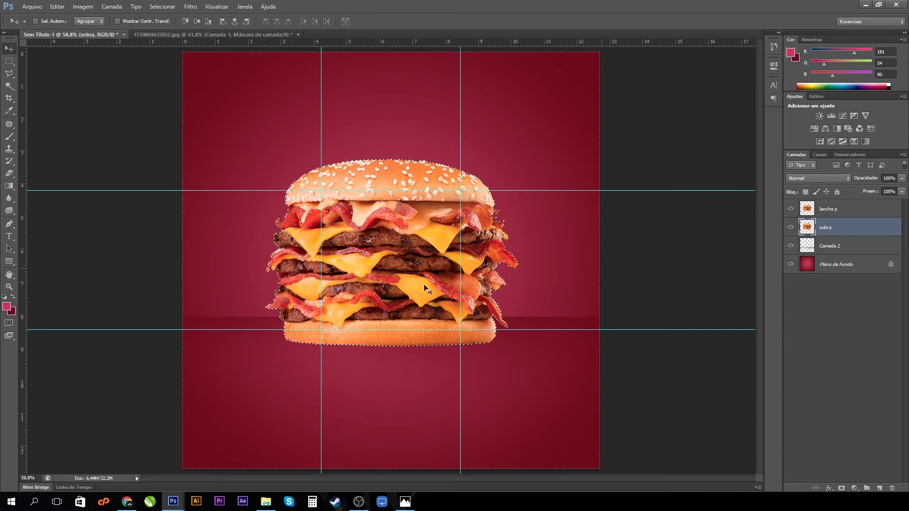
{"action": "left_click", "coordinate": [15, 313]}
{"action": "left_click", "coordinate": [681, 416]}
{"action": "left_click", "coordinate": [802, 323]}
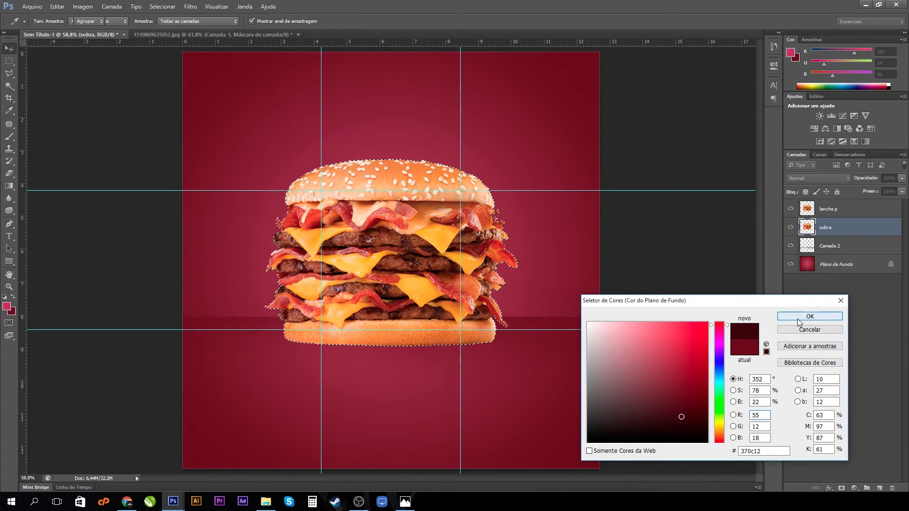
{"action": "key", "text": "ctrl+BackSpace"}
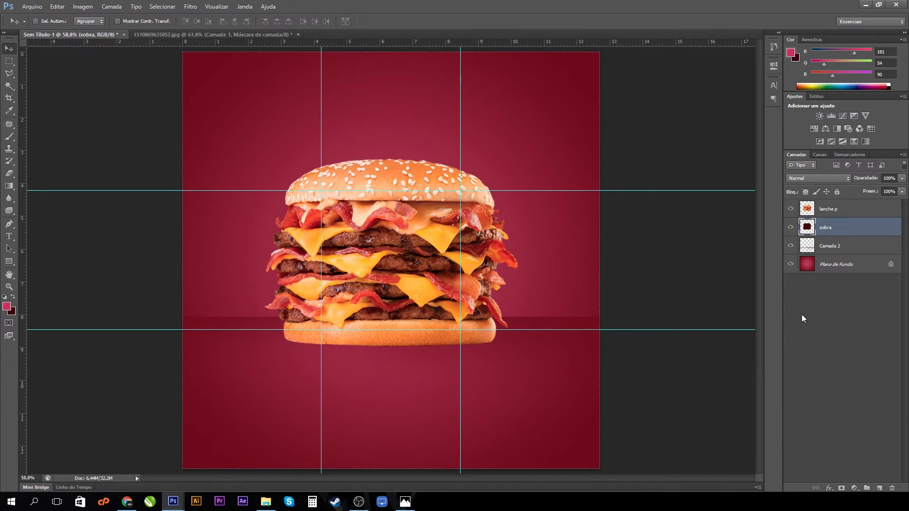
Hide the lanche p layer to inspect the sobra silhouette, and undo the dark red fill on sobra
{"action": "left_click", "coordinate": [790, 209]}
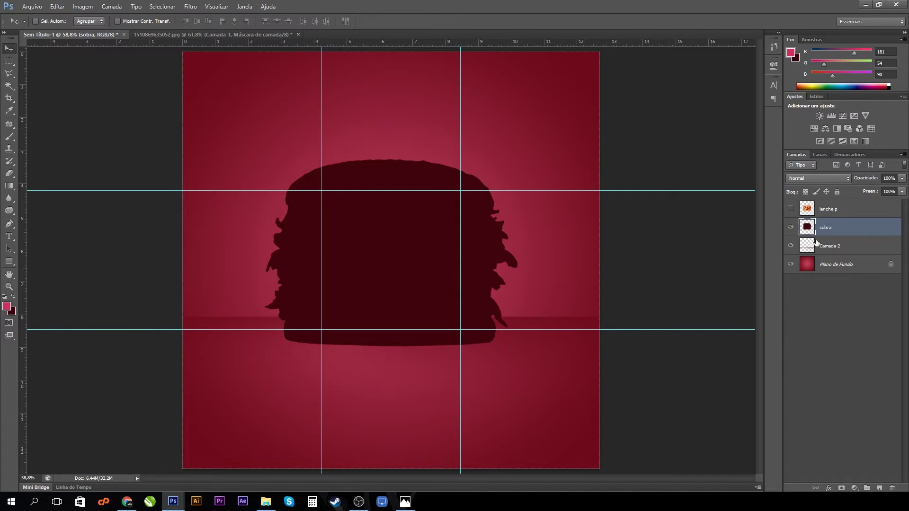
{"action": "left_click", "coordinate": [791, 228]}
{"action": "left_click", "coordinate": [791, 228]}
{"action": "left_click", "coordinate": [825, 225], "text": "ctrl"}
{"action": "key", "text": "ctrl+z"}
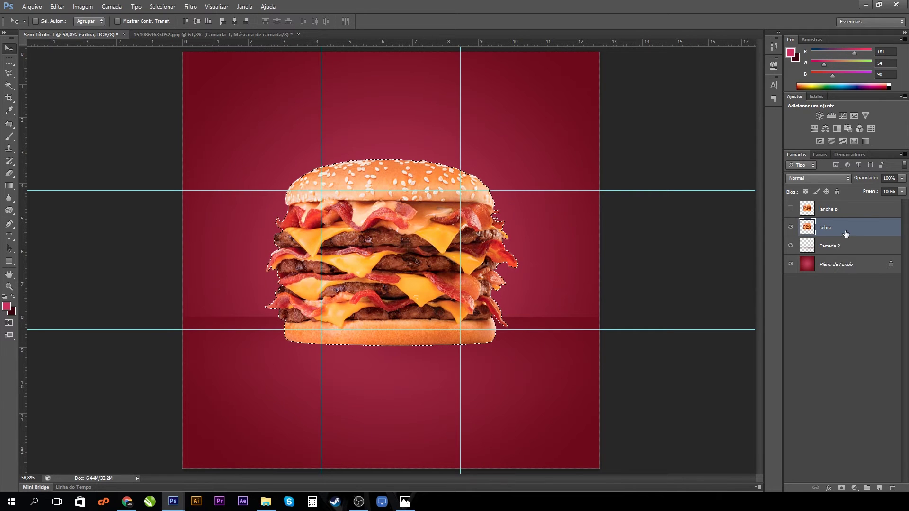
Clear the selection, delete the sobra layer and show the lanche p layer again
{"action": "key", "text": "ctrl+d"}
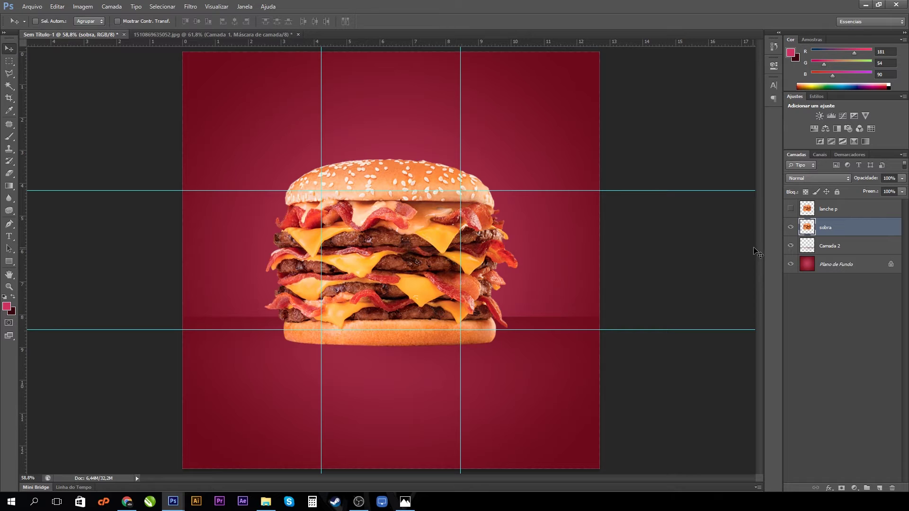
{"action": "key", "text": "Delete"}
{"action": "left_click", "coordinate": [838, 212]}
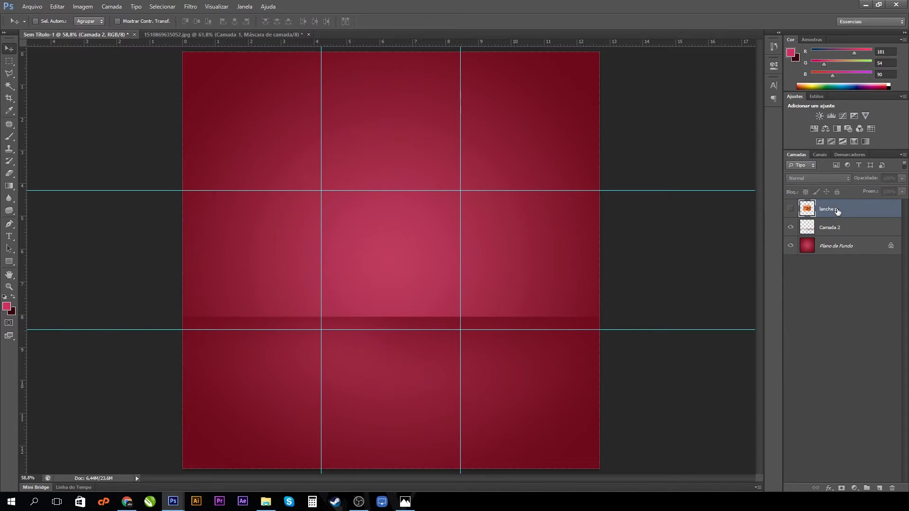
{"action": "left_click", "coordinate": [791, 208]}
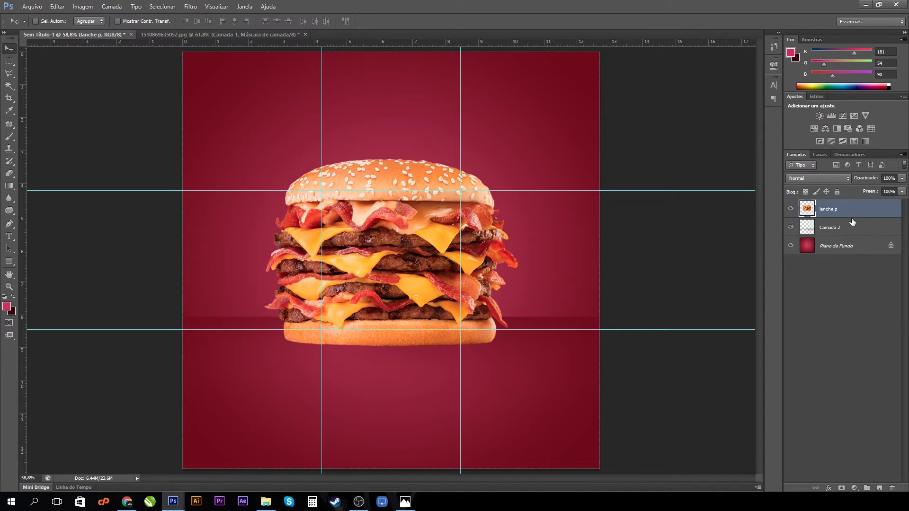
Load the lanche p outline as a selection and create a new empty layer directly beneath it
{"action": "left_click_drag", "start_coordinate": [810, 213], "coordinate": [812, 216]}
{"action": "left_click", "coordinate": [810, 213], "text": "ctrl"}
{"action": "left_click", "coordinate": [880, 489], "text": "ctrl"}
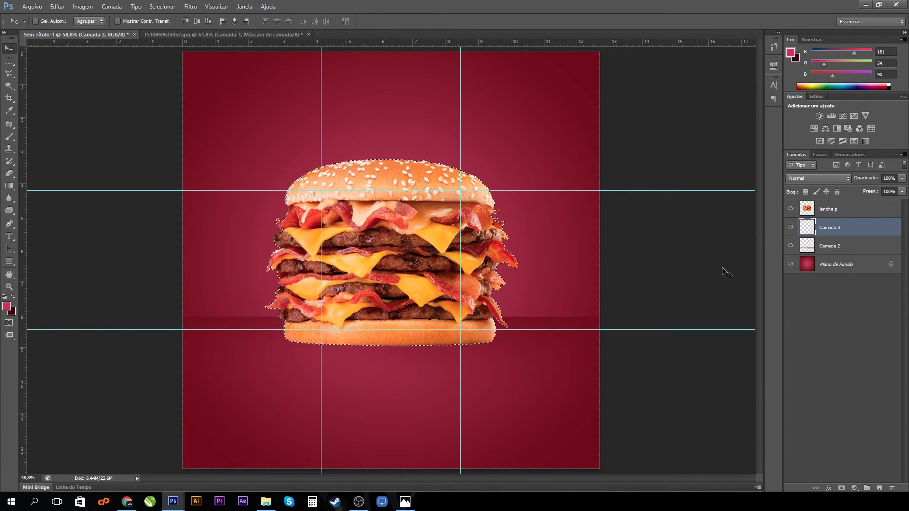
Set the background colour to #2b090e, fill the burger-shaped selection with it on the new layer, and deselect
{"action": "left_click", "coordinate": [12, 312]}
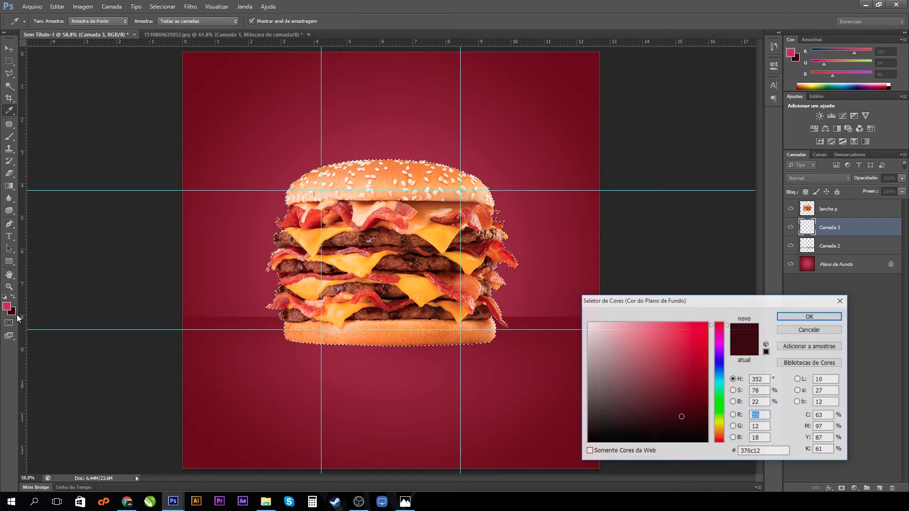
{"action": "left_click", "coordinate": [682, 422]}
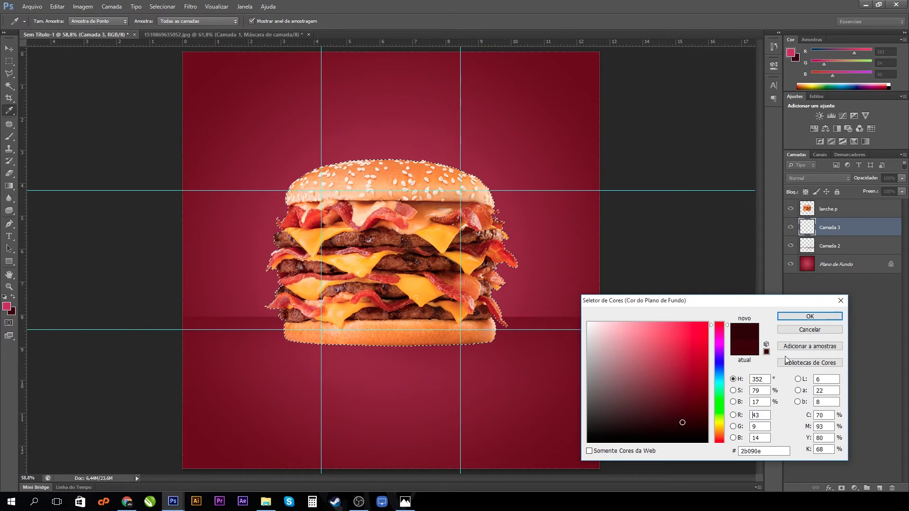
{"action": "left_click", "coordinate": [811, 316]}
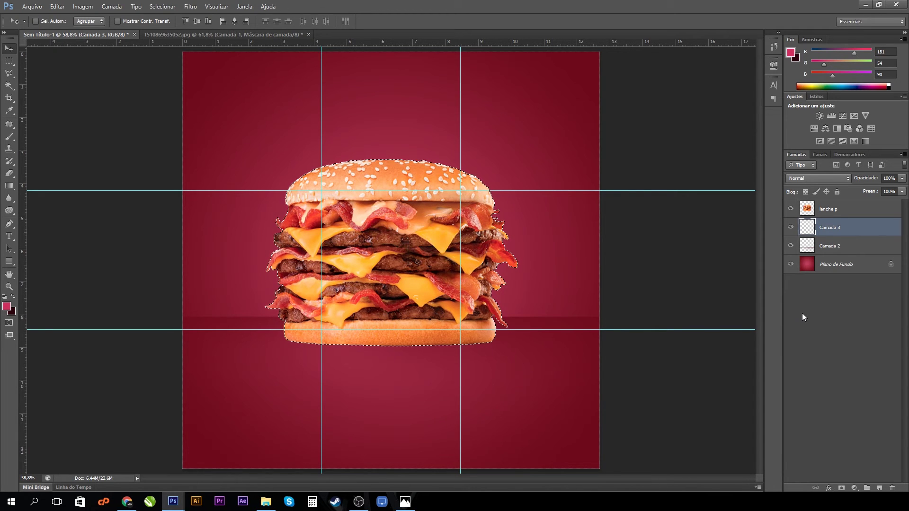
{"action": "key", "text": "ctrl+BackSpace"}
{"action": "key", "text": "ctrl+d"}
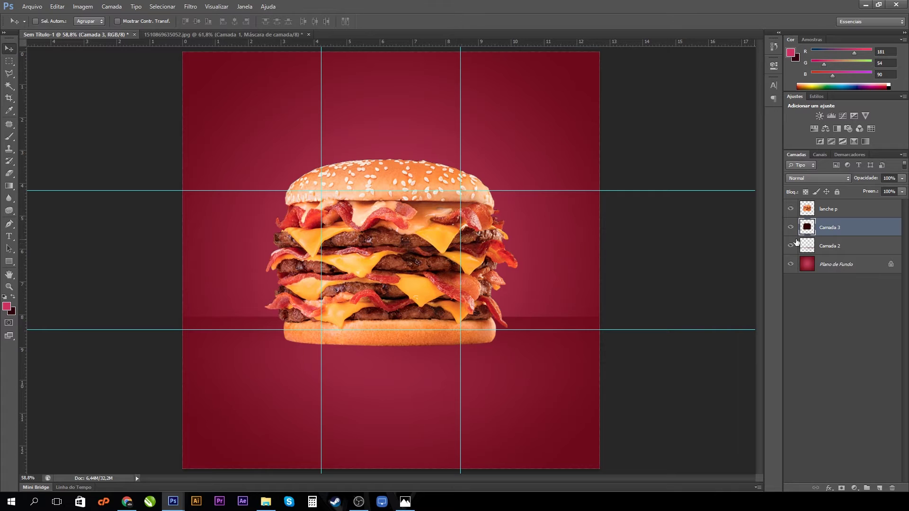
Apply a red Color Overlay style to Camada 3 and hide the lanche p layer to view the silhouette
{"action": "double_click", "coordinate": [866, 229]}
{"action": "left_click_drag", "start_coordinate": [368, 306], "coordinate": [672, 147]}
{"action": "left_click", "coordinate": [544, 254]}
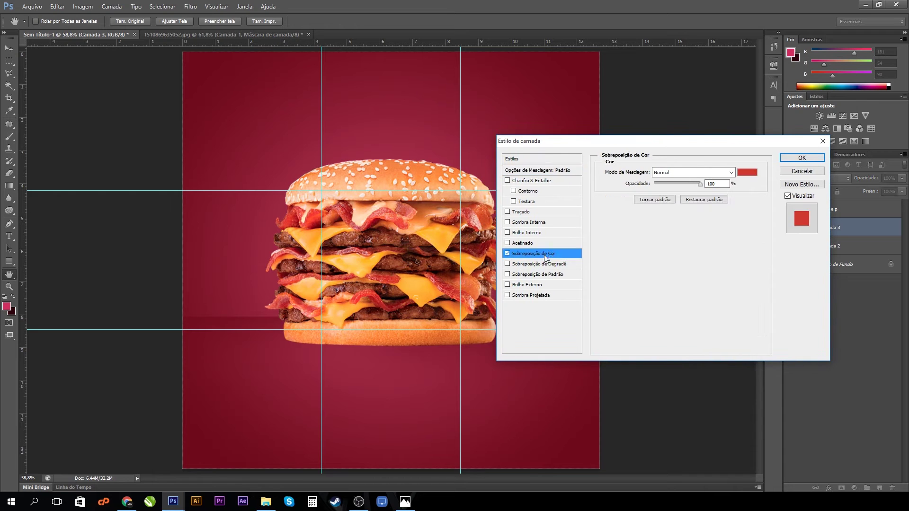
{"action": "left_click", "coordinate": [752, 176]}
{"action": "left_click", "coordinate": [824, 320]}
{"action": "left_click", "coordinate": [802, 158]}
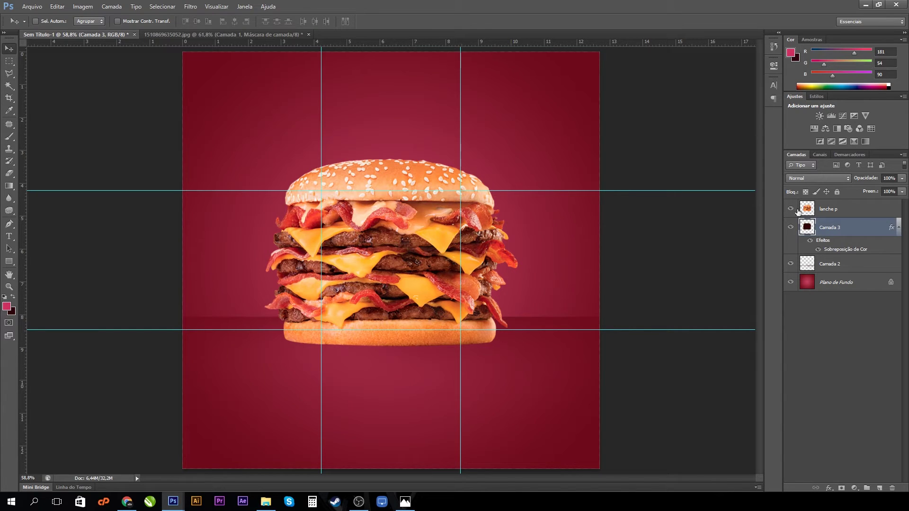
{"action": "left_click", "coordinate": [791, 209]}
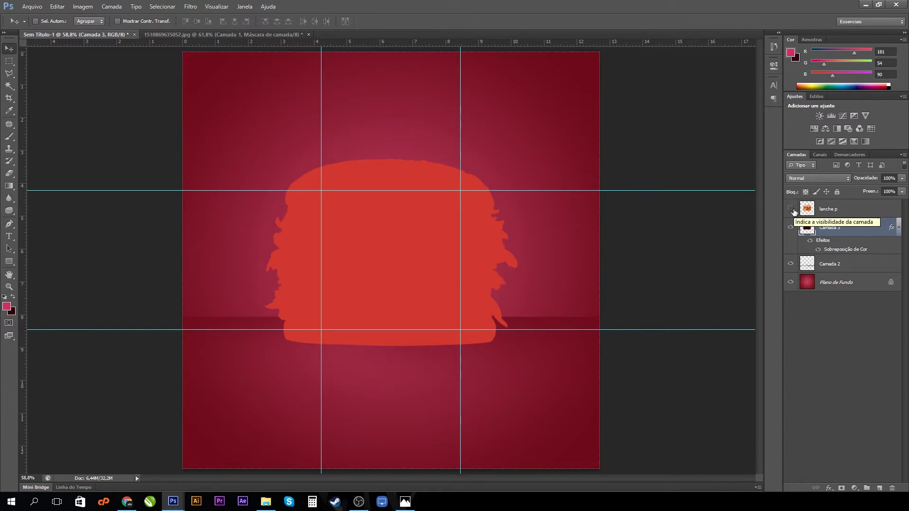
Try a lighter overlay colour, #eb8e83, on Camada 3 and switch its Color Overlay off
{"action": "double_click", "coordinate": [881, 233]}
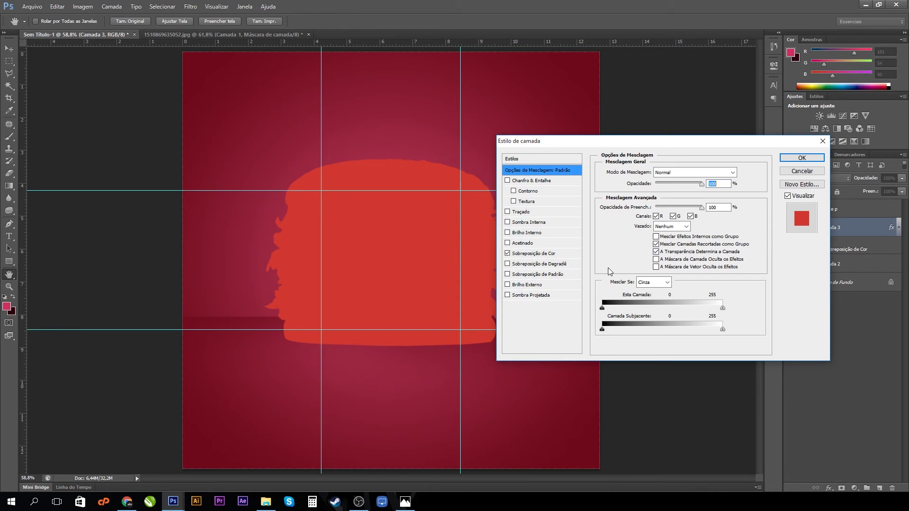
{"action": "left_click", "coordinate": [508, 254]}
{"action": "left_click", "coordinate": [524, 254]}
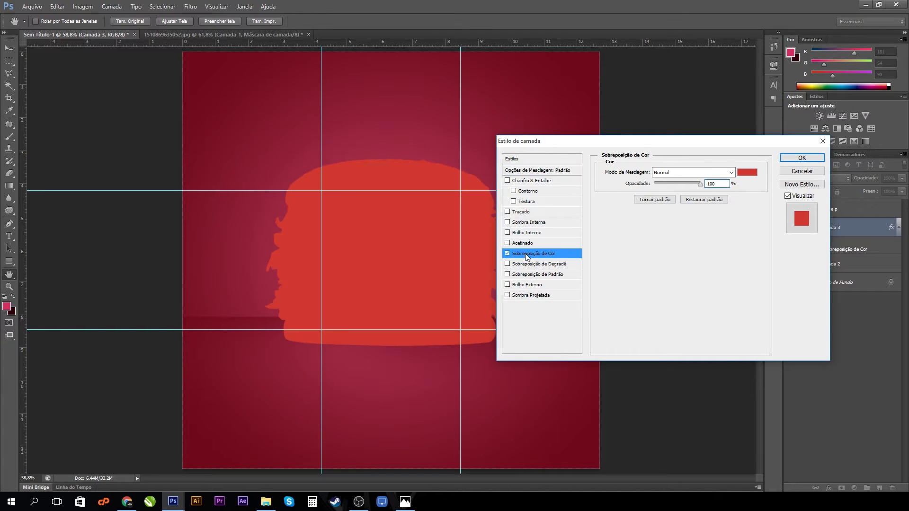
{"action": "left_click", "coordinate": [747, 172]}
{"action": "left_click", "coordinate": [659, 342]}
{"action": "left_click", "coordinate": [641, 332]}
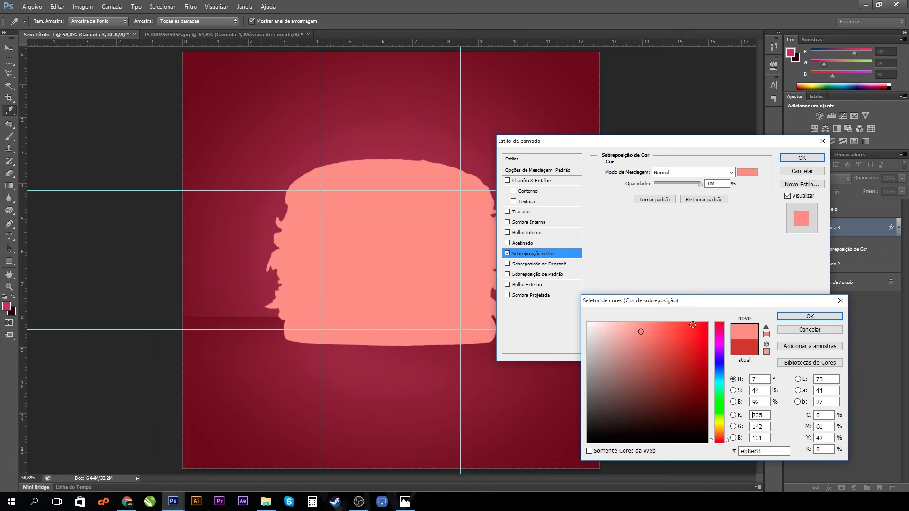
{"action": "left_click", "coordinate": [508, 253]}
{"action": "left_click", "coordinate": [802, 158]}
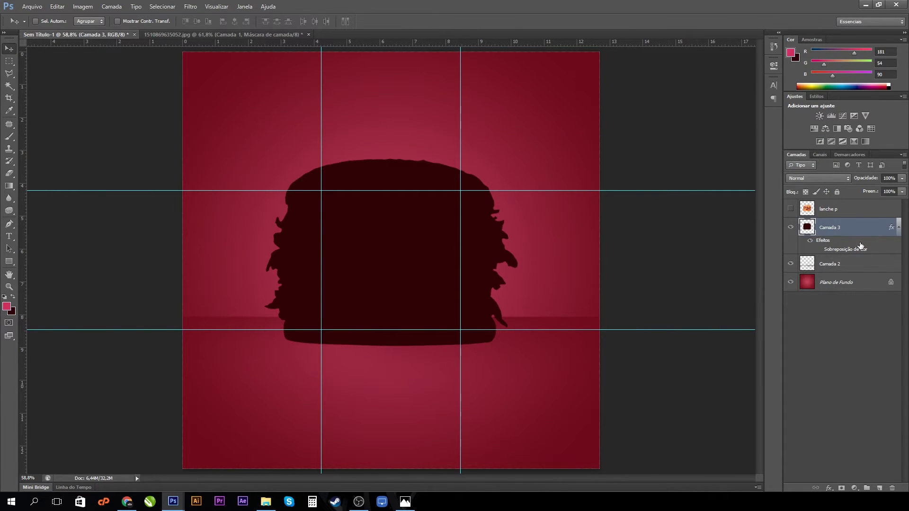
Collapse the effects of Camada 3, show the lanche p layer again and reselect Camada 3
{"action": "left_click", "coordinate": [898, 228]}
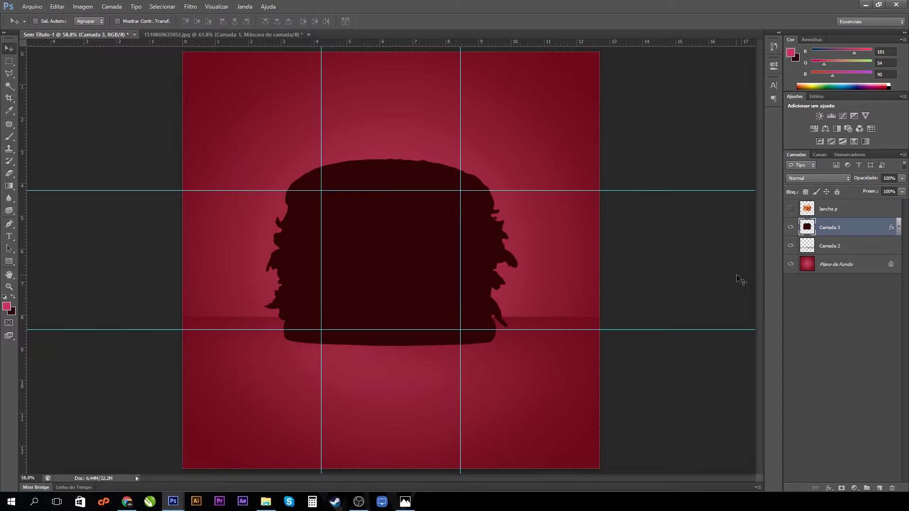
{"action": "left_click", "coordinate": [790, 208]}
{"action": "left_click", "coordinate": [845, 213]}
{"action": "left_click", "coordinate": [847, 229]}
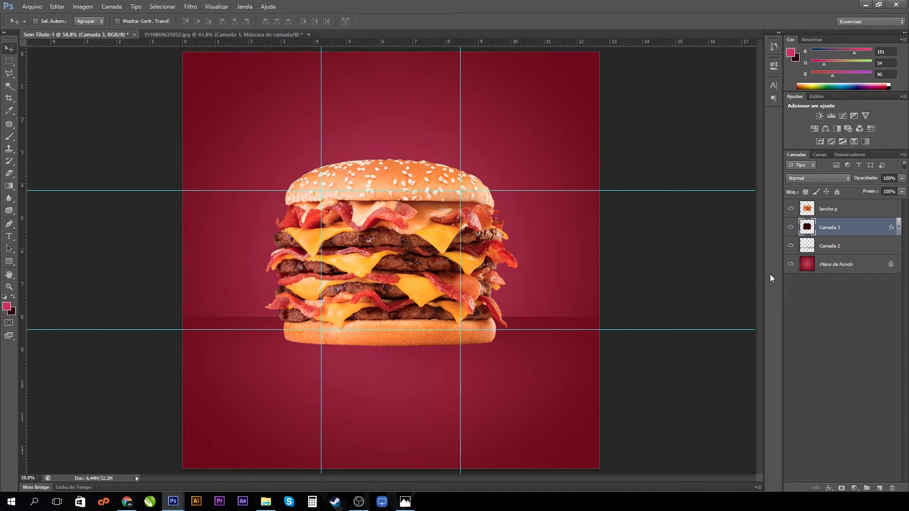
Free-transform the Camada 3 silhouette into a flat strip behind the bottom bun, spreading its upper corners outward into a trapezoid about 15% high
{"action": "key", "text": "ctrl+t"}
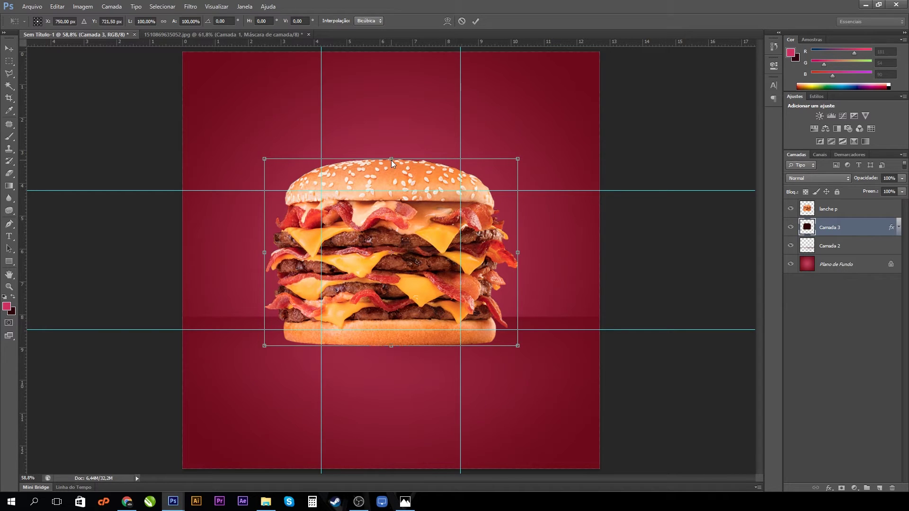
{"action": "left_click_drag", "start_coordinate": [391, 160], "coordinate": [392, 307]}
{"action": "left_click_drag", "start_coordinate": [264, 307], "coordinate": [240, 320]}
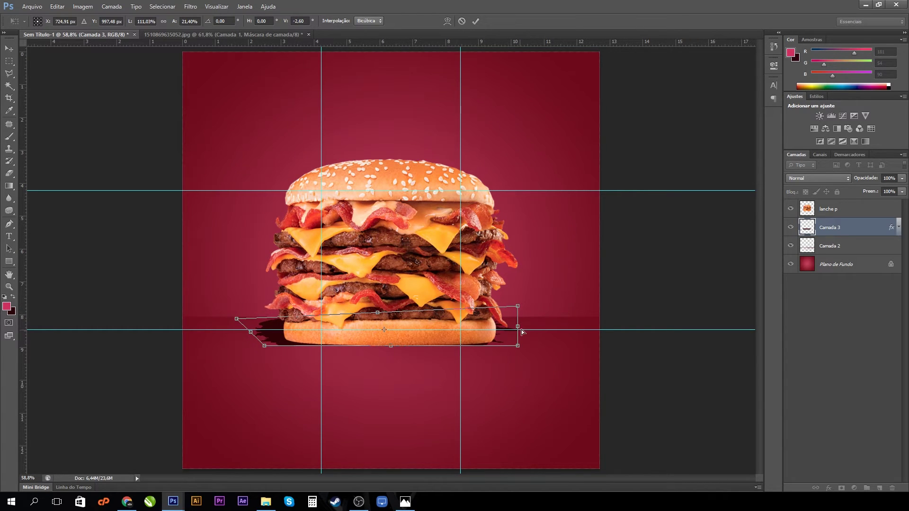
{"action": "left_click_drag", "start_coordinate": [519, 307], "coordinate": [540, 321]}
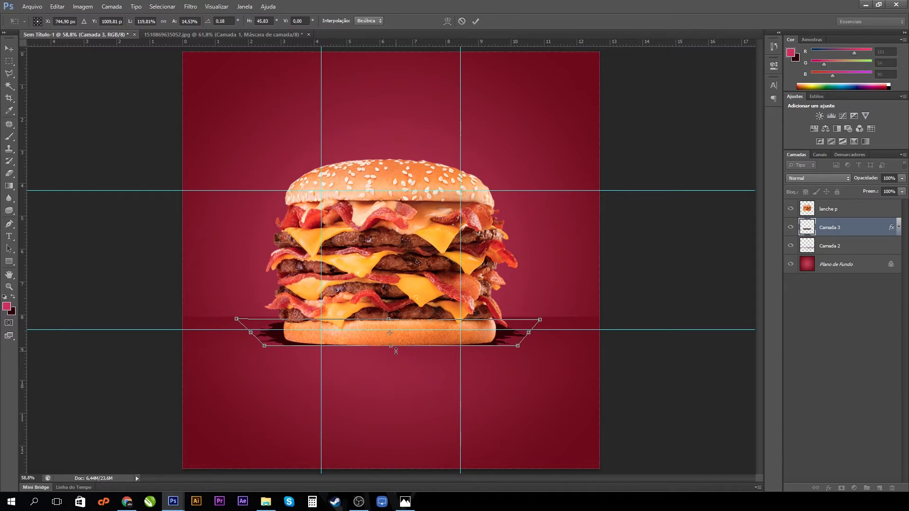
{"action": "key", "text": "Return"}
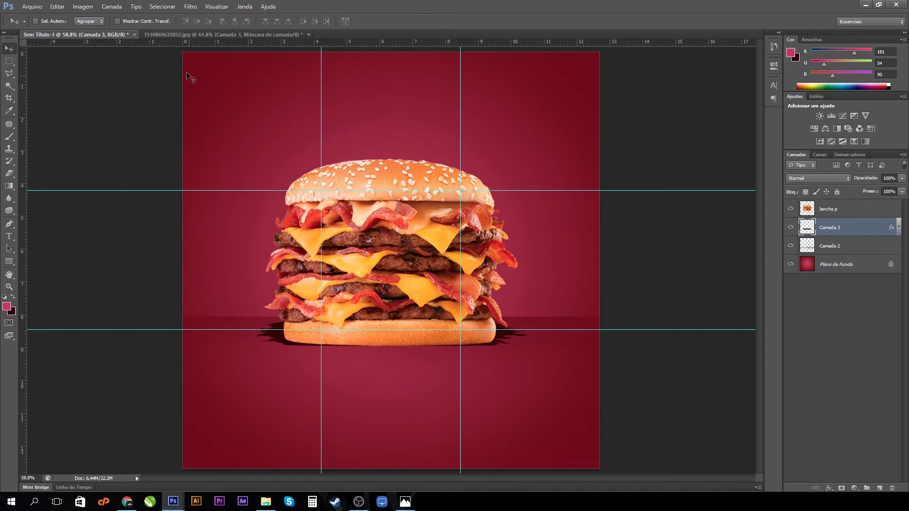
Soften the flattened shadow on Camada 3 with a Gaussian Blur of about 19 pixels radius
{"action": "left_click", "coordinate": [157, 6]}
{"action": "mouse_move", "coordinate": [192, 9]}
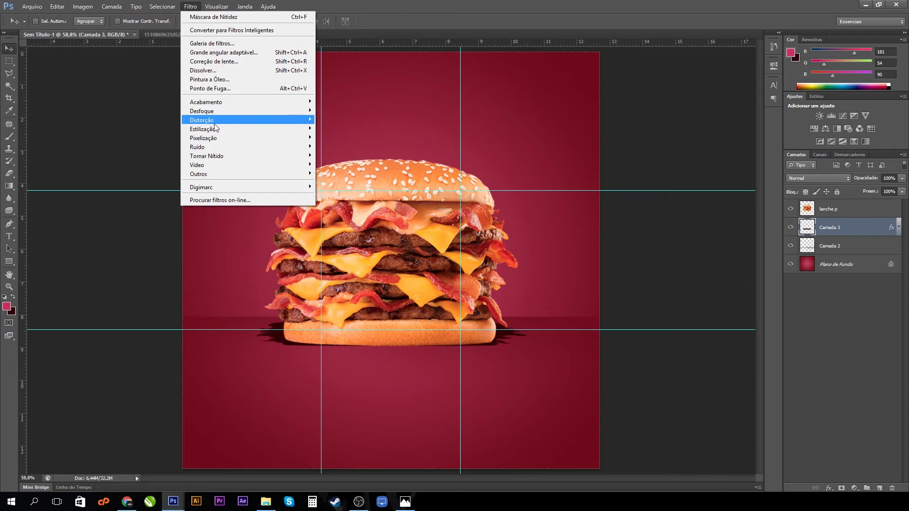
{"action": "mouse_move", "coordinate": [216, 114]}
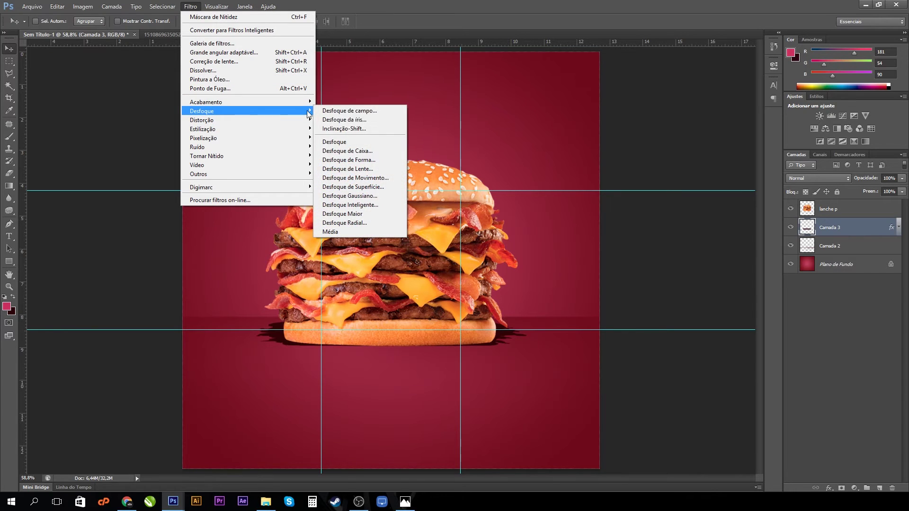
{"action": "left_click", "coordinate": [357, 199]}
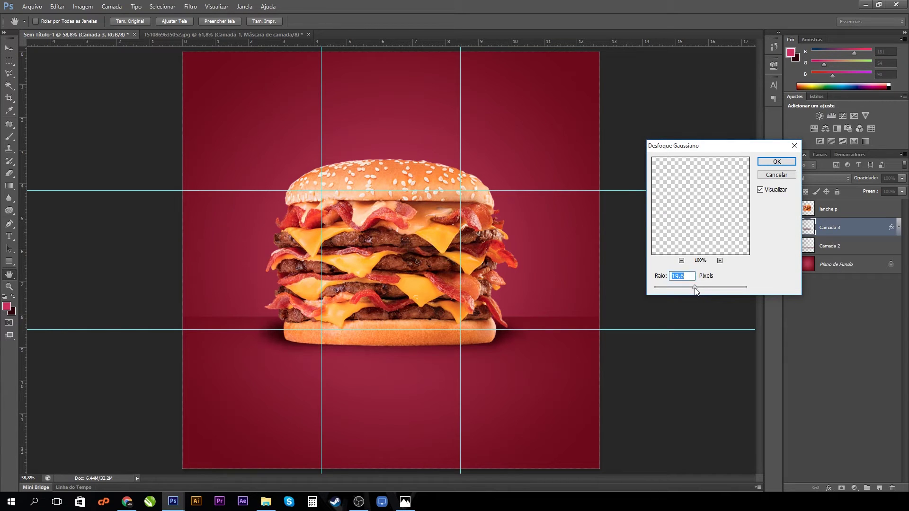
{"action": "left_click", "coordinate": [777, 161]}
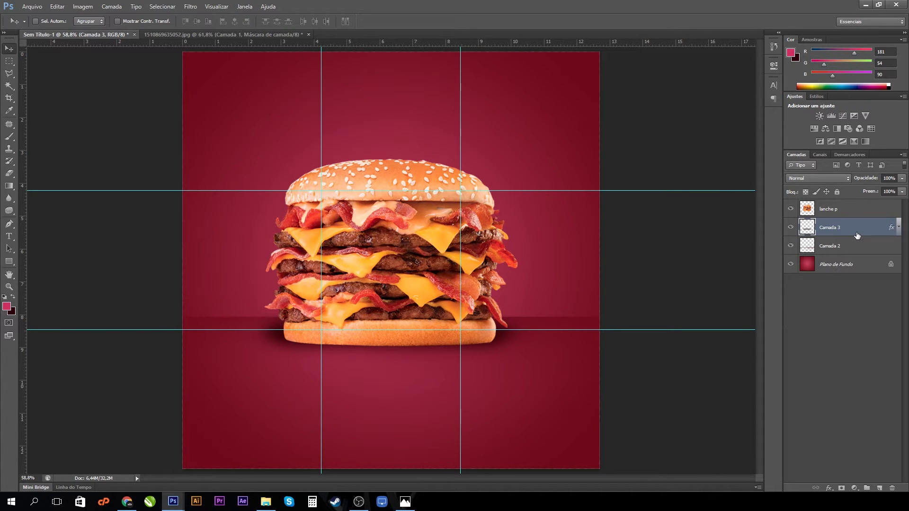
Duplicate the blurred shadow layer and skew the copy about 53° so it stretches out to the burger's right
{"action": "key", "text": "ctrl+j"}
{"action": "key", "text": "ctrl+t"}
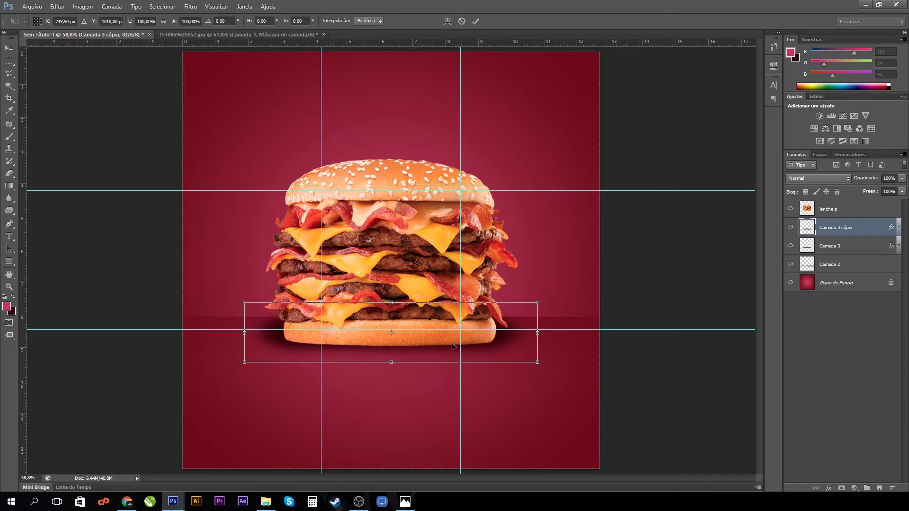
{"action": "left_click_drag", "start_coordinate": [391, 304], "coordinate": [468, 305]}
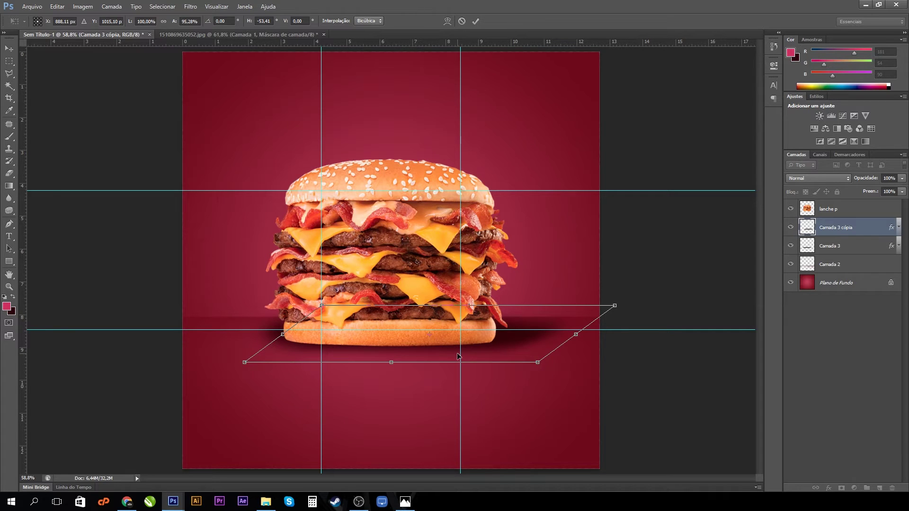
{"action": "key", "text": "Return"}
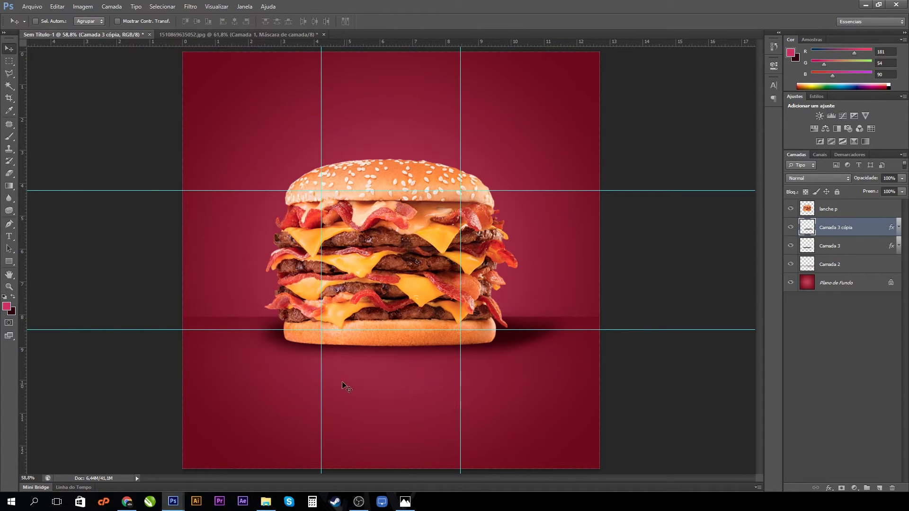
Lower the opacity of the skewed shadow copy to 38%
{"action": "left_click", "coordinate": [902, 178]}
{"action": "left_click_drag", "start_coordinate": [901, 189], "coordinate": [891, 190]}
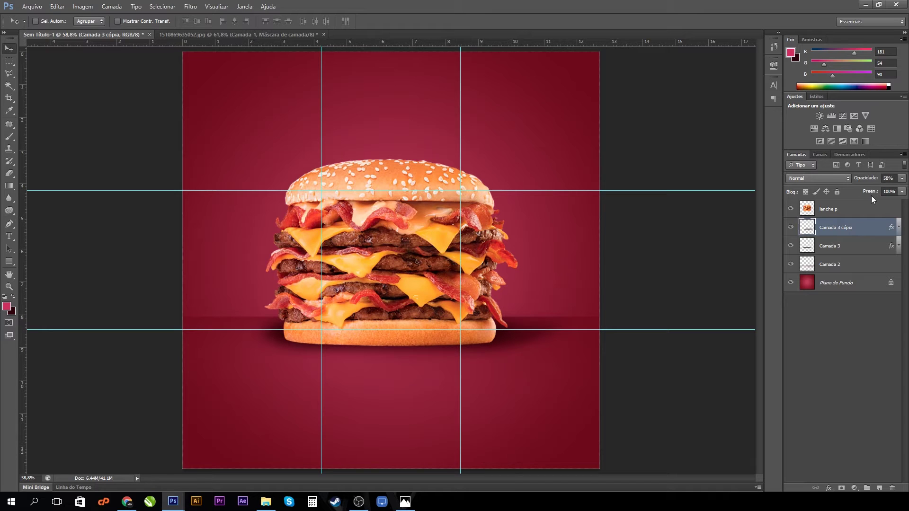
{"action": "left_click", "coordinate": [902, 178]}
Link the two shadow layers and squash them together vertically to about 87% of their height under the burger
{"action": "left_click", "coordinate": [856, 247], "text": "shift"}
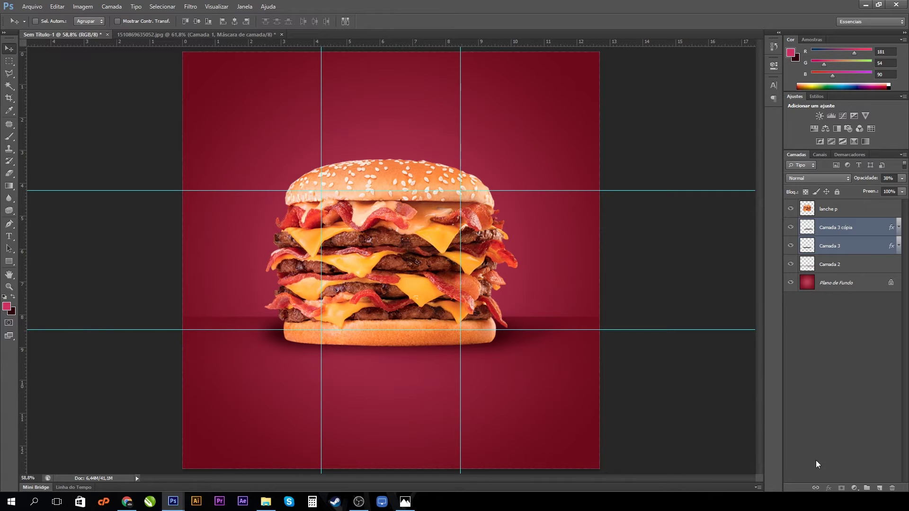
{"action": "left_click", "coordinate": [816, 488]}
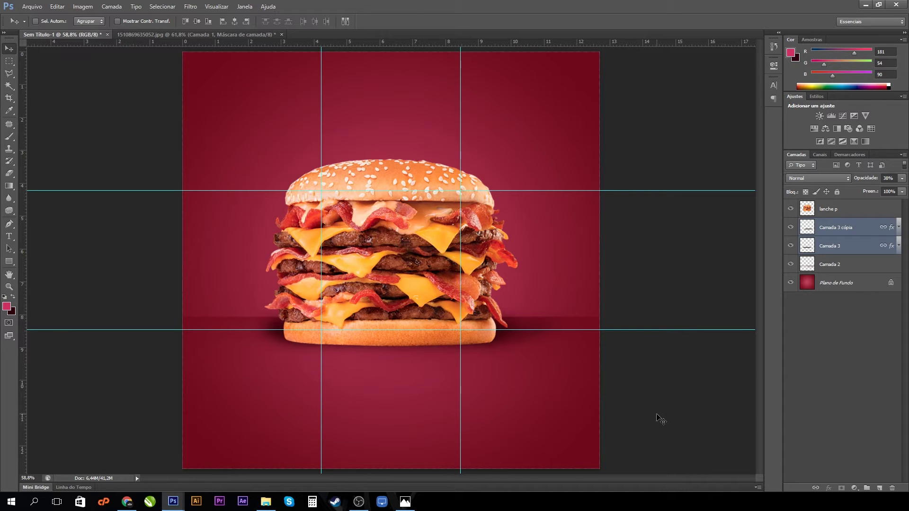
{"action": "key", "text": "ctrl+t"}
{"action": "left_click_drag", "start_coordinate": [416, 299], "coordinate": [415, 308]}
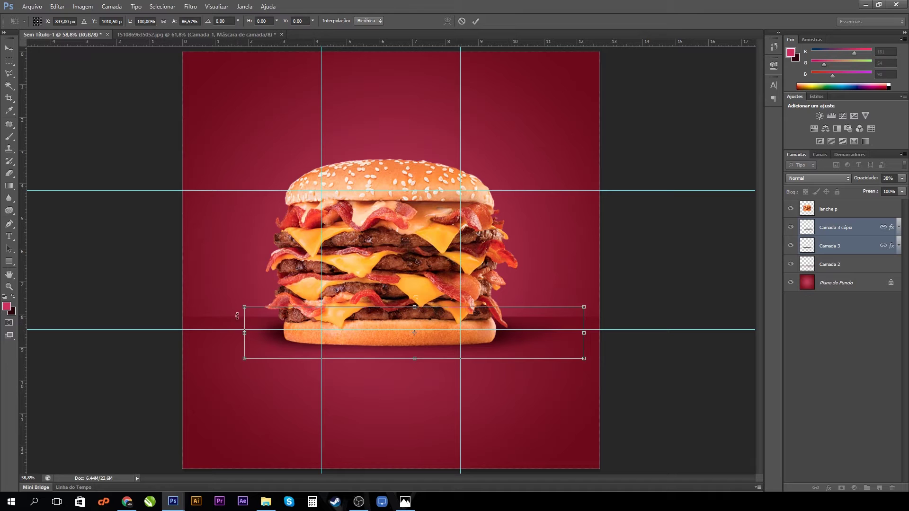
{"action": "key", "text": "Return"}
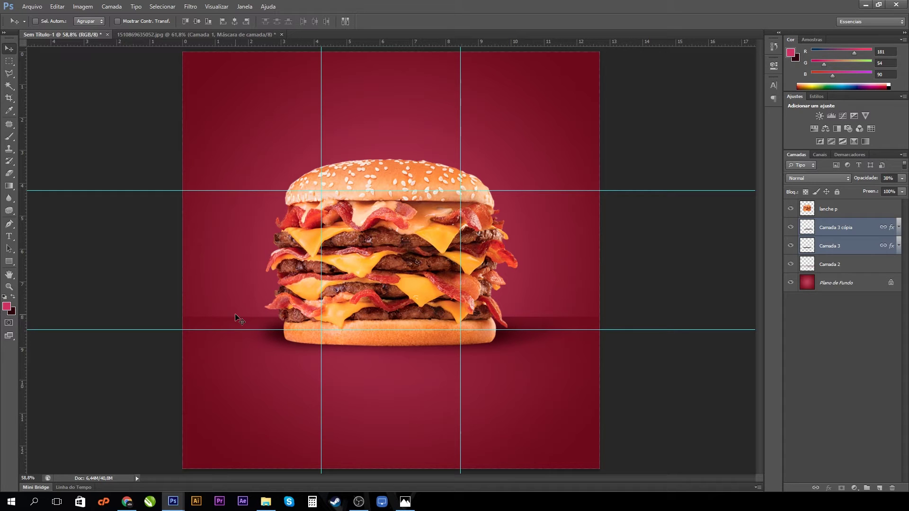
{"action": "scroll", "coordinate": [461, 360], "scroll_direction": "up", "scroll_amount": 1}
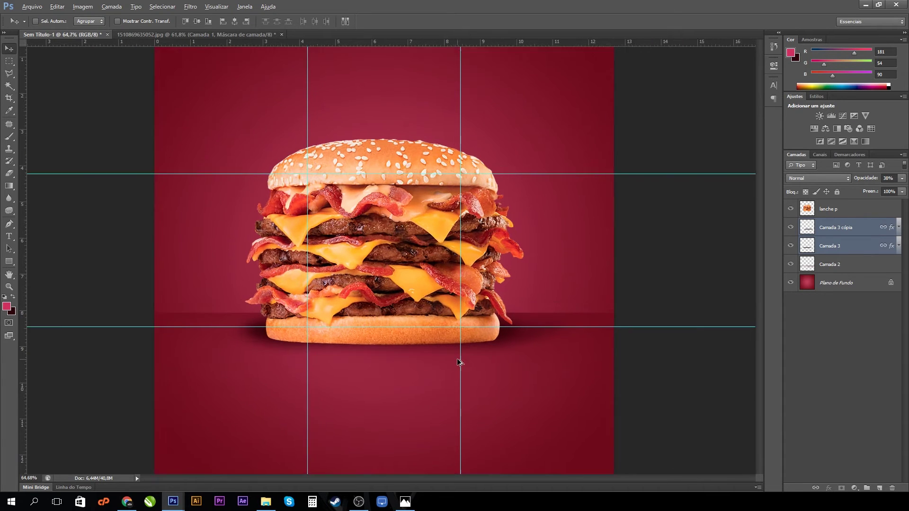
{"action": "scroll", "coordinate": [460, 360], "scroll_direction": "up", "scroll_amount": 6}
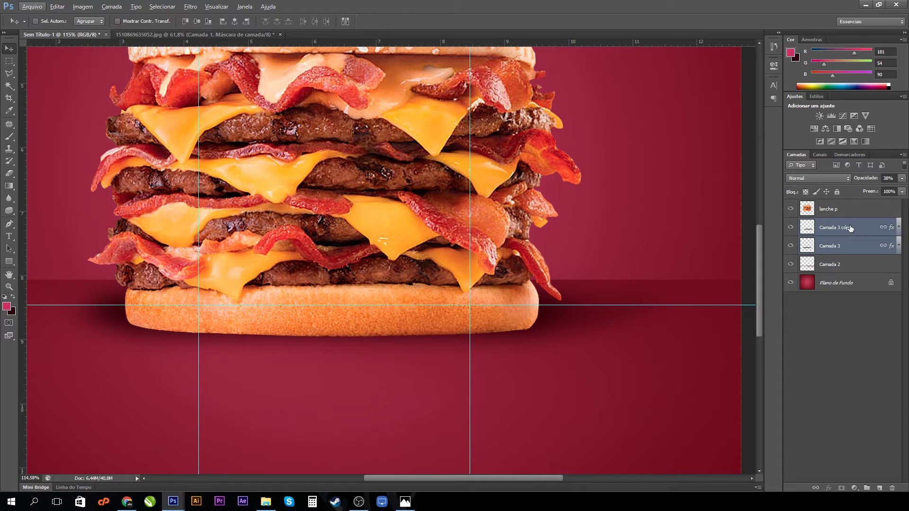
Add a new layer above the skewed shadow copy and set the Brush to the dark maroon colour (RGB 43, 9, 14)
{"action": "left_click", "coordinate": [851, 228]}
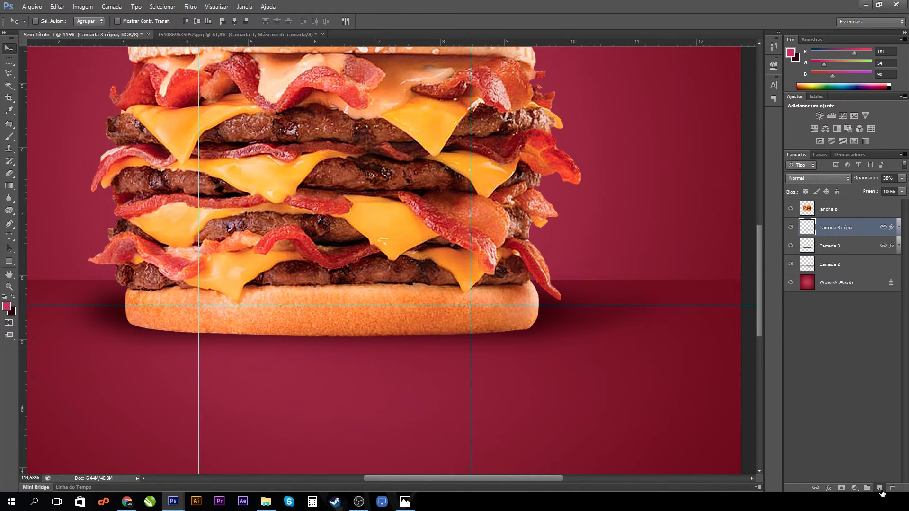
{"action": "left_click", "coordinate": [880, 489]}
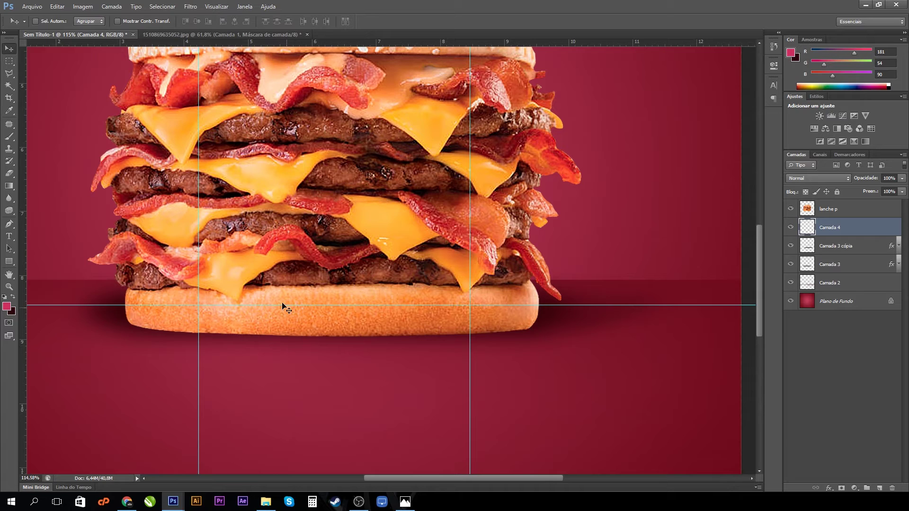
{"action": "left_click", "coordinate": [9, 136]}
{"action": "left_click", "coordinate": [14, 298]}
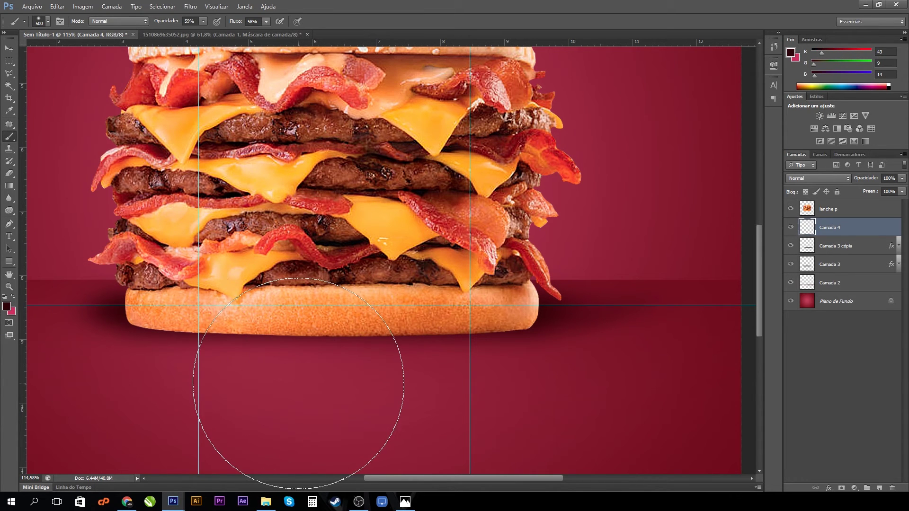
Paint a thin dark contact shadow along the bottom bun's lower edge with a 20 px brush at 100% opacity and 100% flow
{"action": "key", "text": "bracketleft"}
{"action": "key", "text": "bracketleft"}
{"action": "key", "text": "bracketleft"}
{"action": "key", "text": "bracketleft"}
{"action": "key", "text": "bracketleft"}
{"action": "key", "text": "bracketleft"}
{"action": "key", "text": "bracketleft"}
{"action": "key", "text": "bracketleft"}
{"action": "key", "text": "bracketleft"}
{"action": "key", "text": "bracketleft"}
{"action": "key", "text": "bracketleft"}
{"action": "key", "text": "bracketleft"}
{"action": "key", "text": "bracketleft"}
{"action": "key", "text": "bracketleft"}
{"action": "key", "text": "bracketleft"}
{"action": "key", "text": "bracketleft"}
{"action": "key", "text": "bracketleft"}
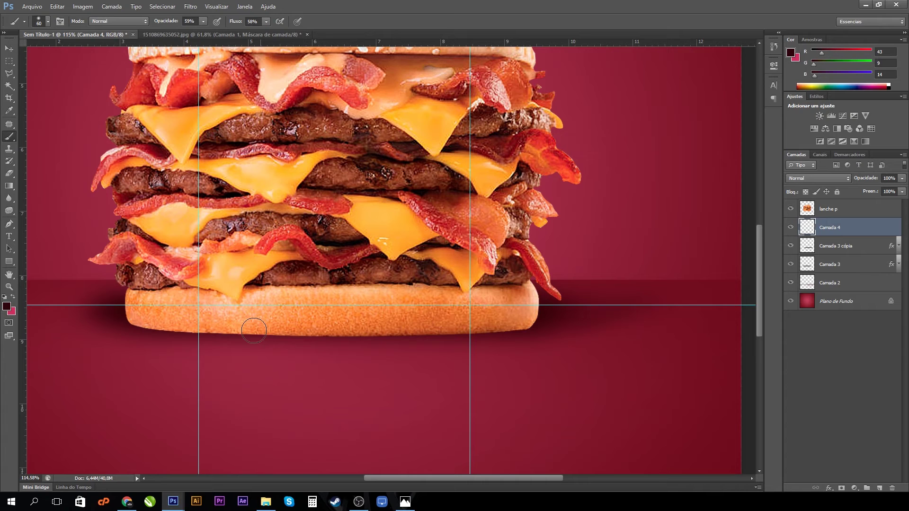
{"action": "key", "text": "bracketleft"}
{"action": "key", "text": "bracketleft"}
{"action": "key", "text": "bracketleft"}
{"action": "left_click_drag", "start_coordinate": [204, 31], "coordinate": [289, 45]}
{"action": "left_click", "coordinate": [266, 21]}
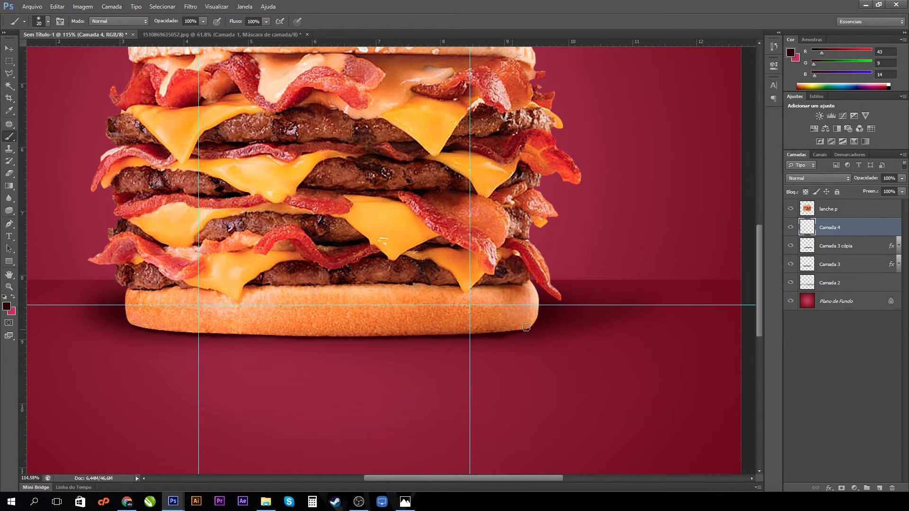
{"action": "key", "text": "ctrl+z"}
{"action": "left_click_drag", "start_coordinate": [531, 328], "coordinate": [533, 327]}
Lower the opacity of the Camada 3 shadow layer to 75%
{"action": "left_click", "coordinate": [843, 266]}
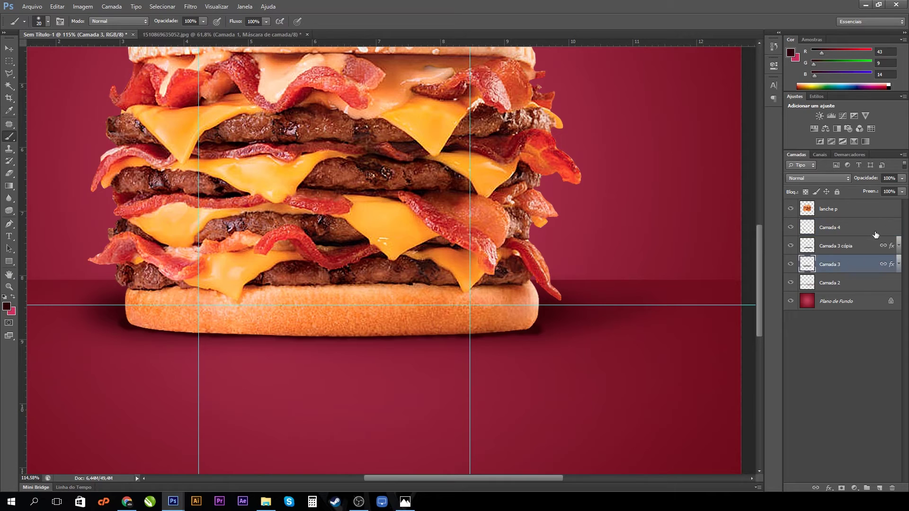
{"action": "left_click", "coordinate": [903, 181]}
{"action": "left_click_drag", "start_coordinate": [902, 189], "coordinate": [890, 189]}
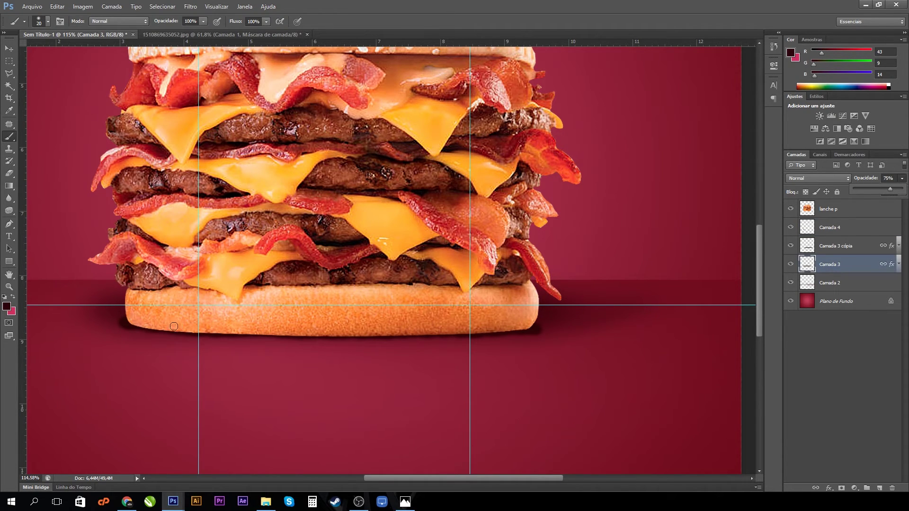
{"action": "left_click", "coordinate": [147, 325]}
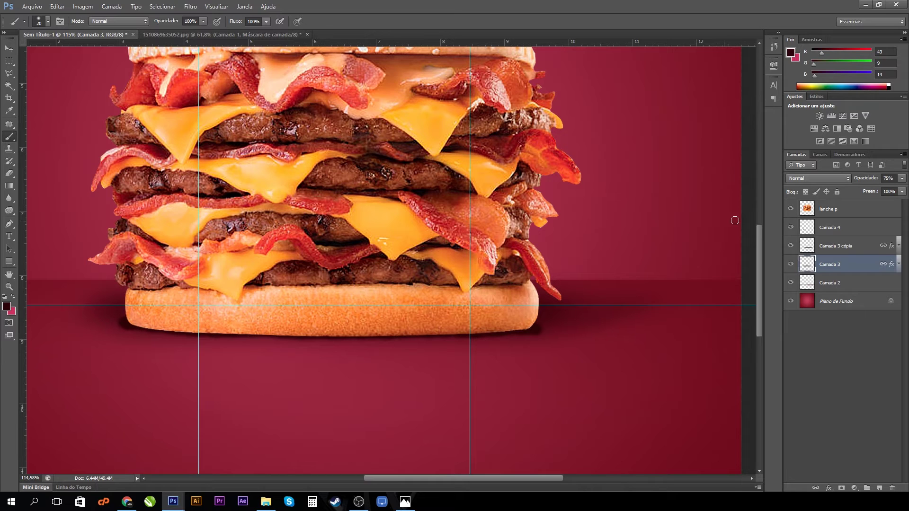
Trim the contact shadow on Camada 4 at both lower corners of the bun with a small Eraser
{"action": "left_click", "coordinate": [806, 229]}
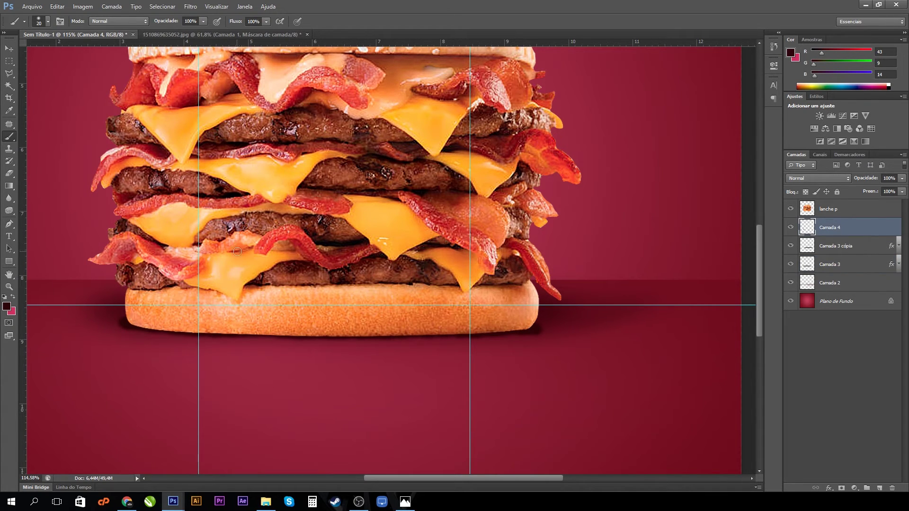
{"action": "left_click", "coordinate": [13, 175]}
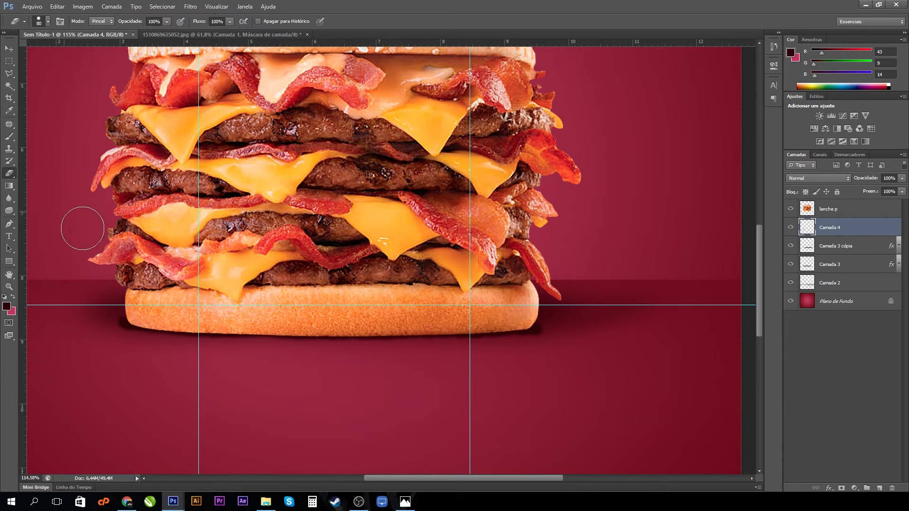
{"action": "key", "text": "bracketleft"}
{"action": "key", "text": "bracketleft"}
{"action": "key", "text": "bracketleft"}
{"action": "key", "text": "bracketleft"}
{"action": "key", "text": "bracketleft"}
{"action": "right_click", "coordinate": [243, 243]}
{"action": "key", "text": "bracketright"}
{"action": "key", "text": "bracketright"}
{"action": "key", "text": "bracketright"}
{"action": "key", "text": "bracketleft"}
{"action": "key", "text": "bracketleft"}
{"action": "key", "text": "bracketleft"}
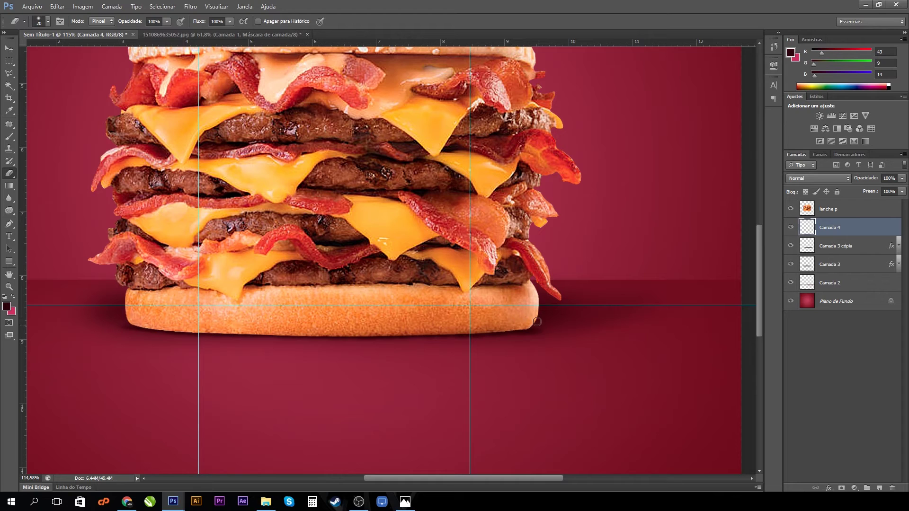
{"action": "key", "text": "bracketleft"}
{"action": "key", "text": "bracketright"}
{"action": "key", "text": "bracketright"}
{"action": "key", "text": "ctrl+0"}
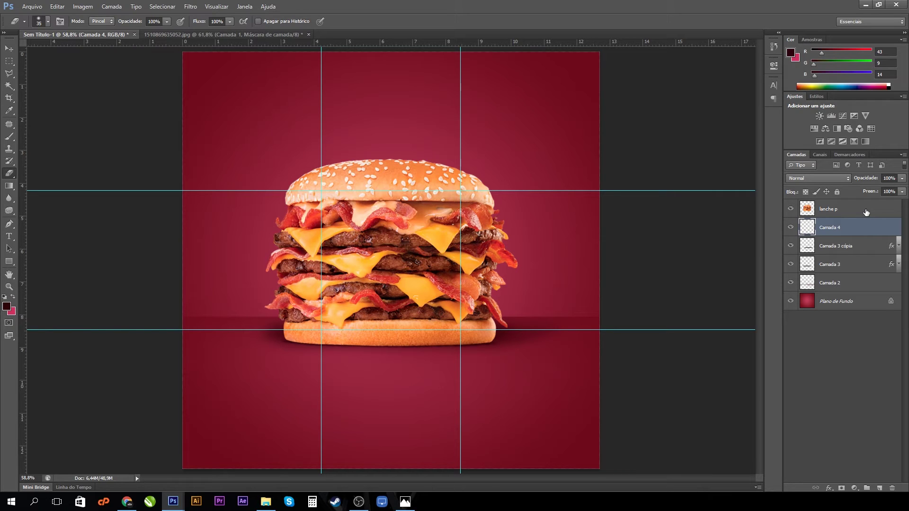
Duplicate the lanche p layer and place the copy between Camada 3 and Camada 2
{"action": "left_click", "coordinate": [867, 213]}
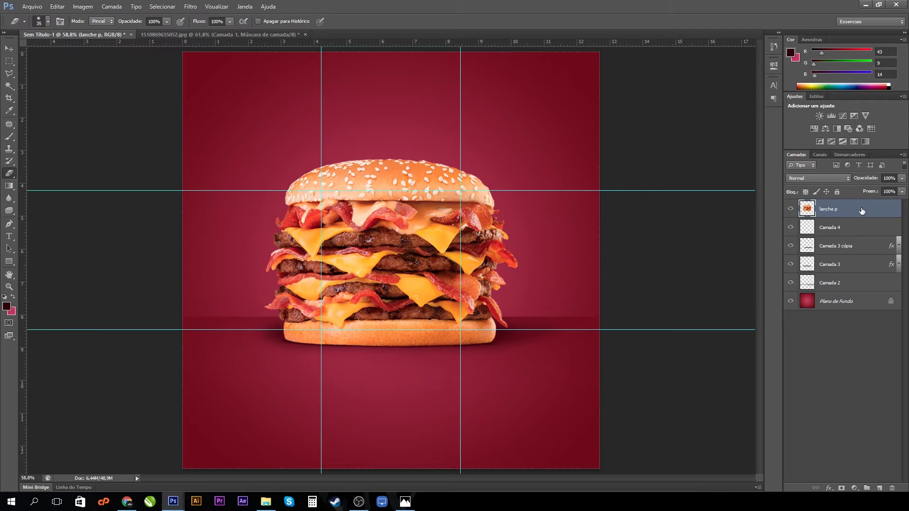
{"action": "key", "text": "ctrl+j"}
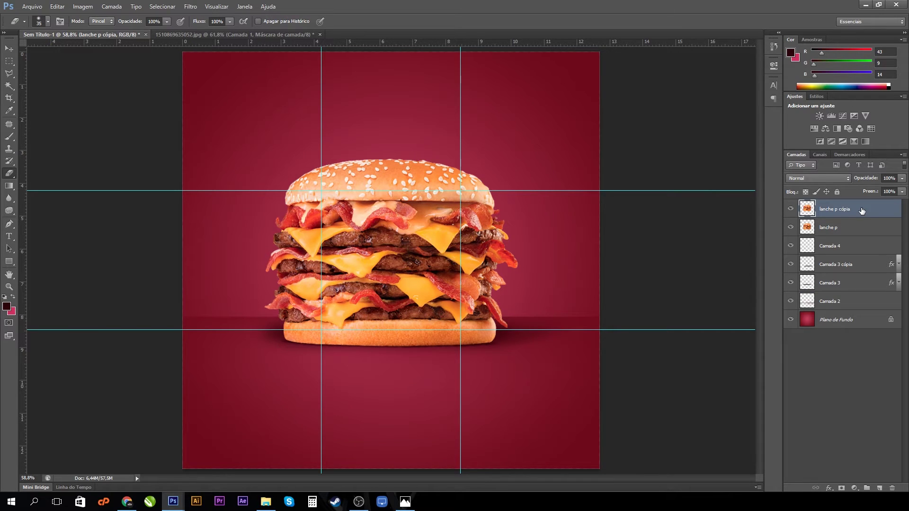
{"action": "left_click_drag", "start_coordinate": [862, 212], "coordinate": [850, 298]}
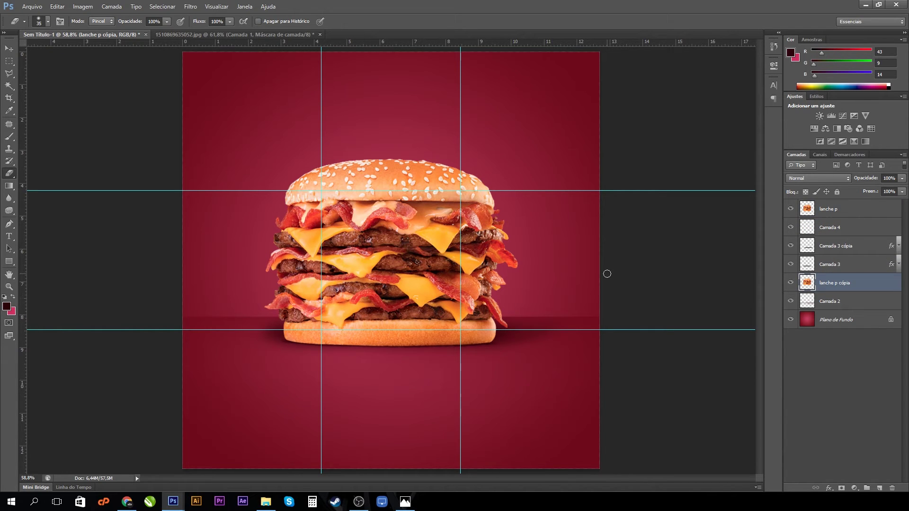
{"action": "key", "text": "ctrl+t"}
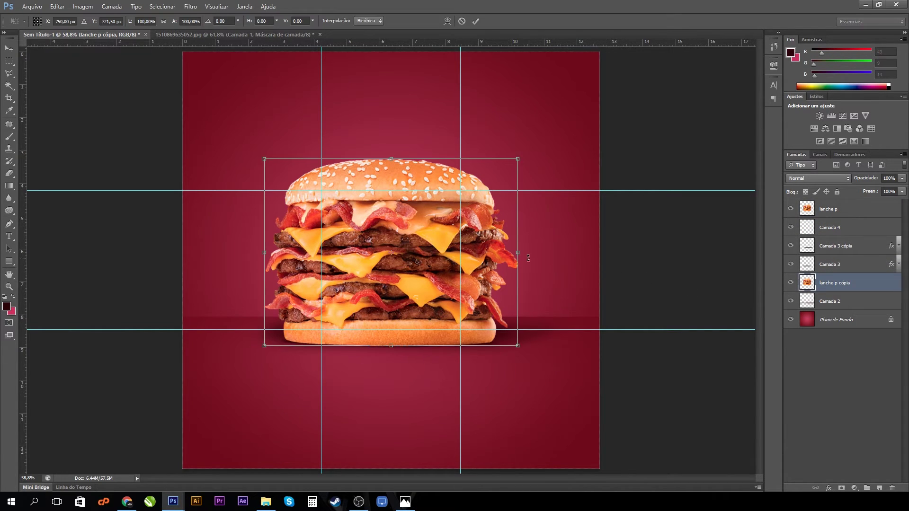
{"action": "key", "text": "Return"}
{"action": "key", "text": "e"}
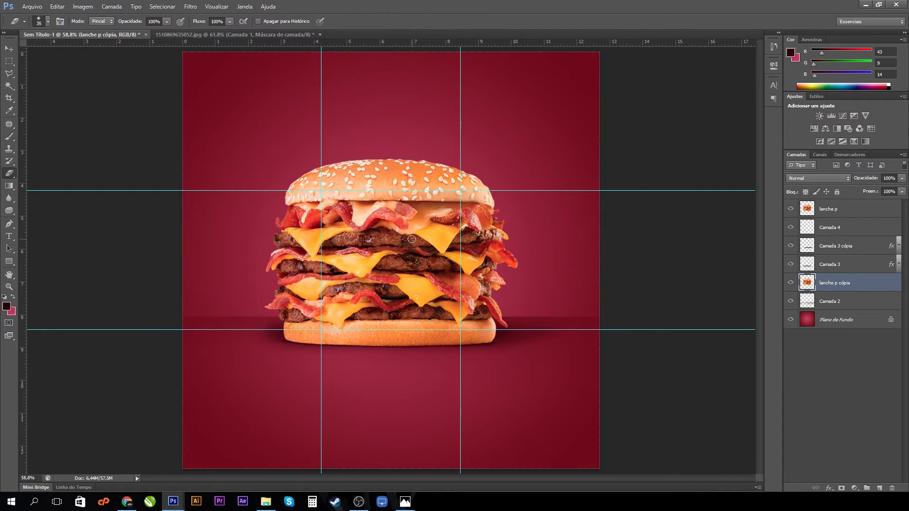
{"action": "left_click", "coordinate": [9, 48]}
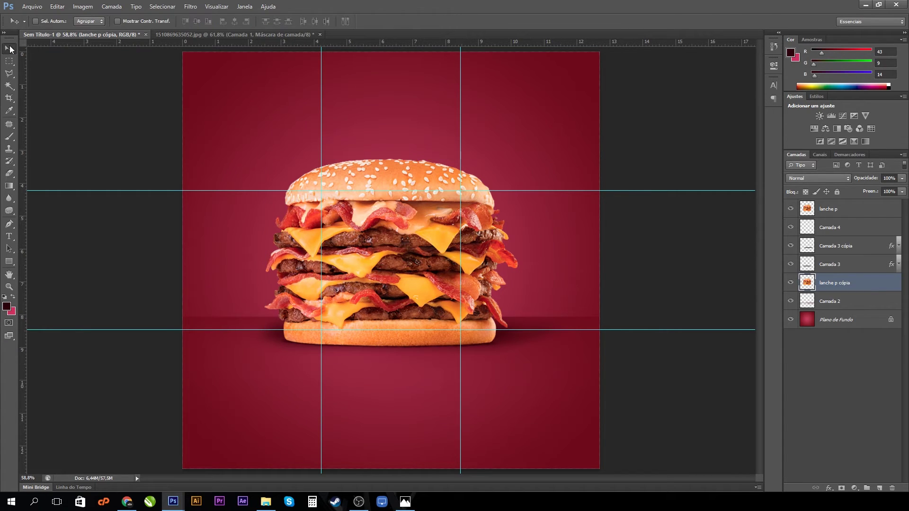
{"action": "right_click", "coordinate": [404, 259]}
{"action": "key", "text": "Escape"}
{"action": "key", "text": "m"}
{"action": "right_click", "coordinate": [405, 259]}
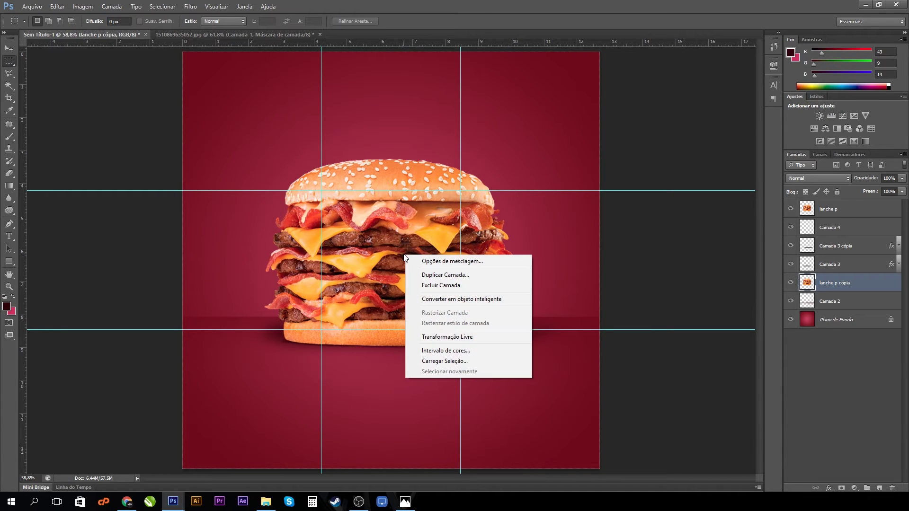
{"action": "left_click", "coordinate": [447, 338]}
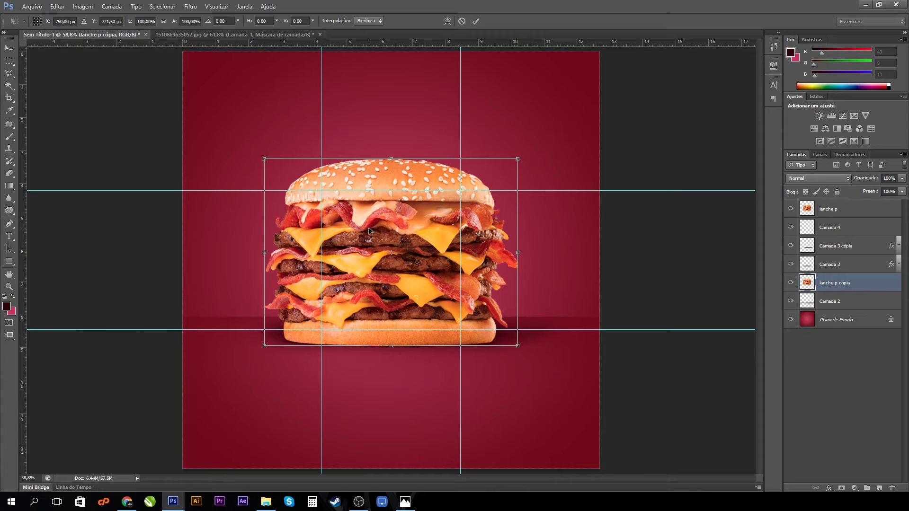
{"action": "key", "text": "Return"}
Rename the burger copy layer as reflexo
{"action": "double_click", "coordinate": [835, 283]}
{"action": "type", "text": "reflexo"}
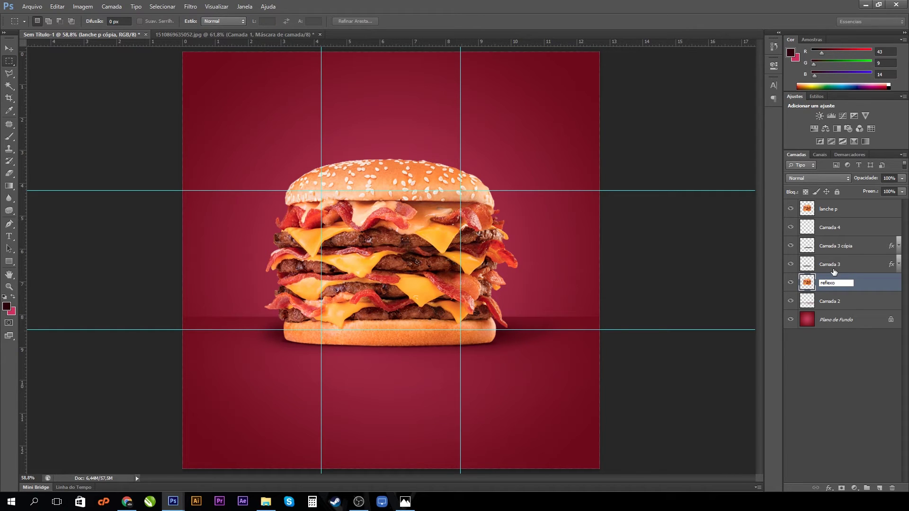
{"action": "key", "text": "Return"}
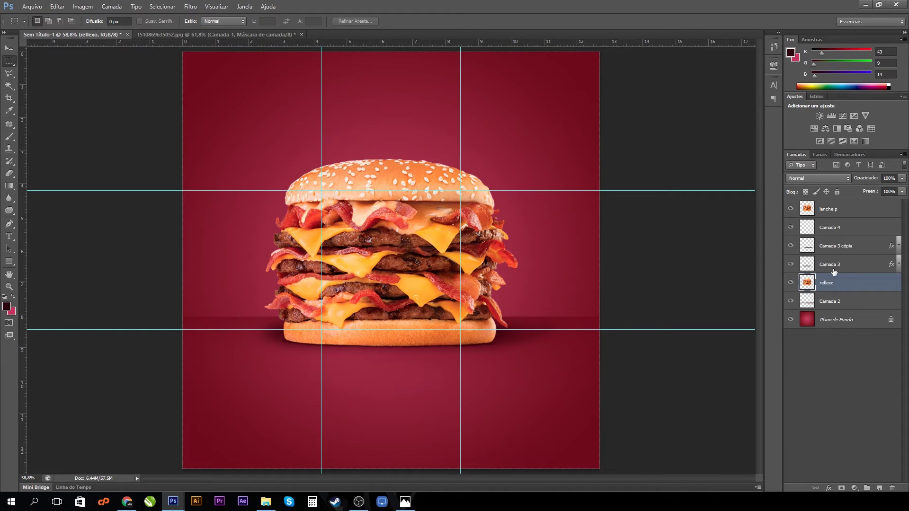
Flip the reflexo layer vertically and move it straight down below the burger, to a Y position of about 1394.5 px
{"action": "key", "text": "ctrl+t"}
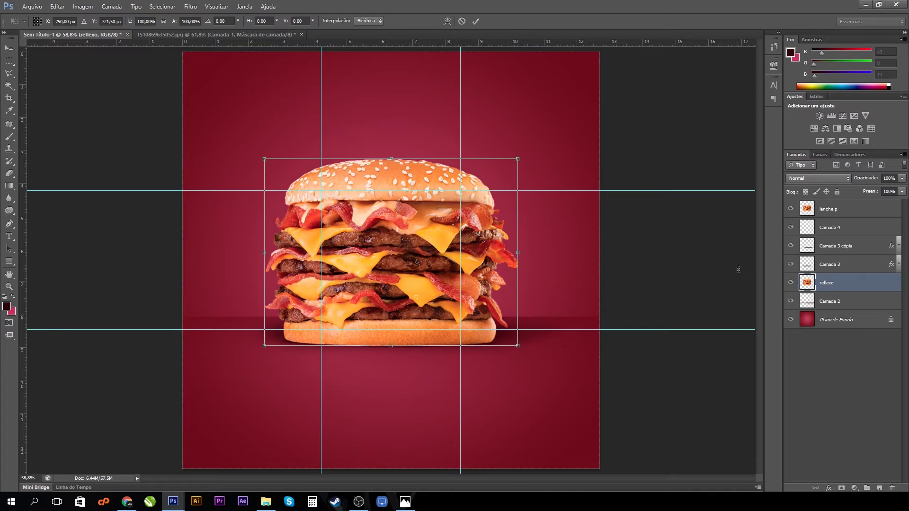
{"action": "right_click", "coordinate": [390, 231]}
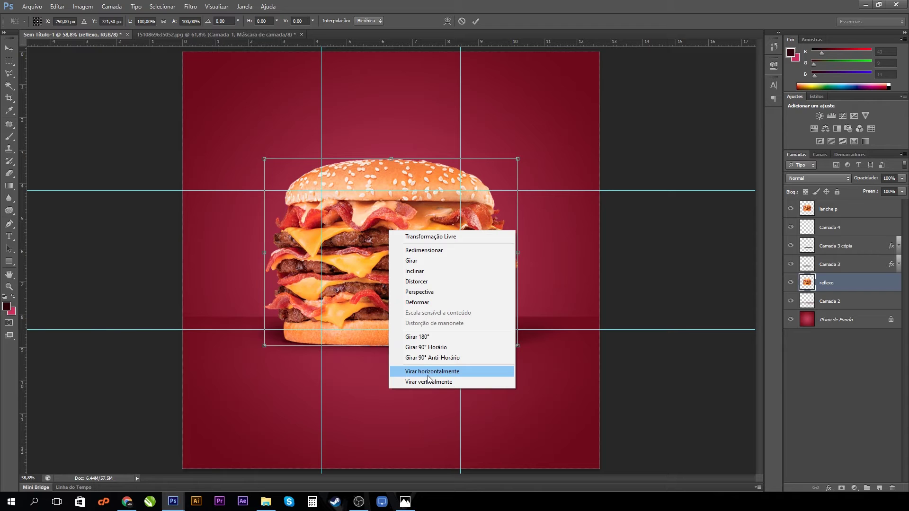
{"action": "left_click", "coordinate": [432, 383]}
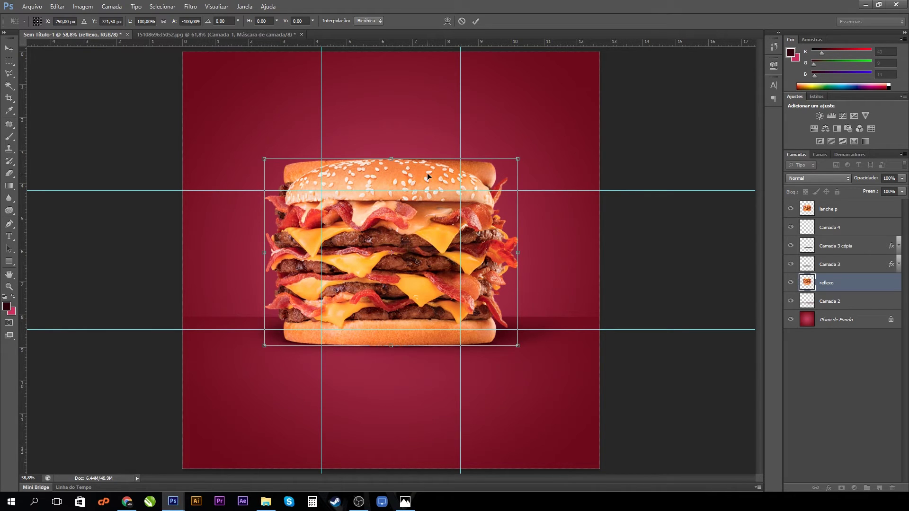
{"action": "left_click_drag", "start_coordinate": [422, 169], "coordinate": [403, 355]}
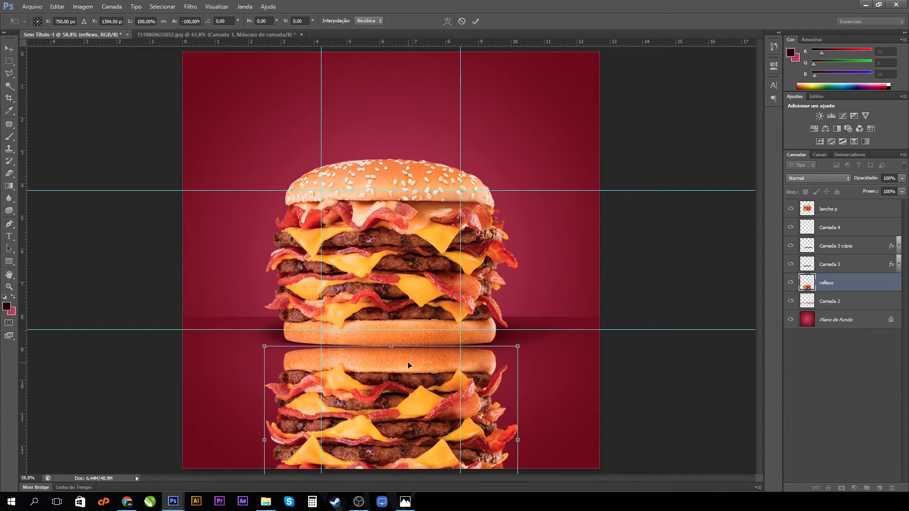
Warp the reflexo layer by pulling its two upper corners up so its edge follows the curve of the bottom bun
{"action": "right_click", "coordinate": [386, 364]}
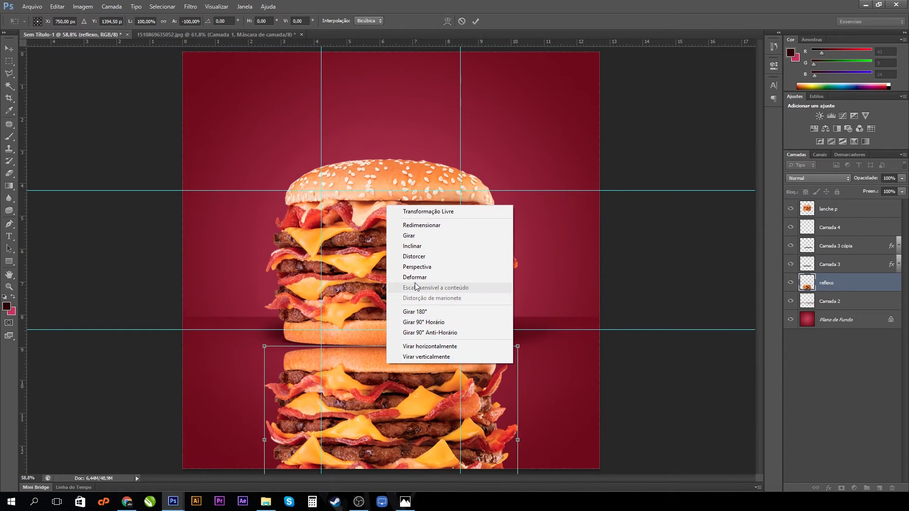
{"action": "left_click", "coordinate": [414, 278]}
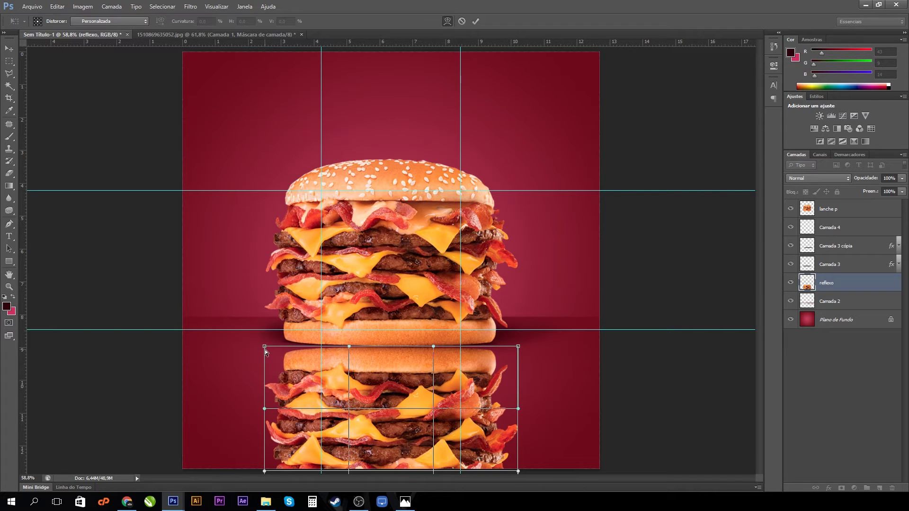
{"action": "left_click_drag", "start_coordinate": [265, 349], "coordinate": [264, 328]}
{"action": "left_click_drag", "start_coordinate": [519, 347], "coordinate": [518, 331]}
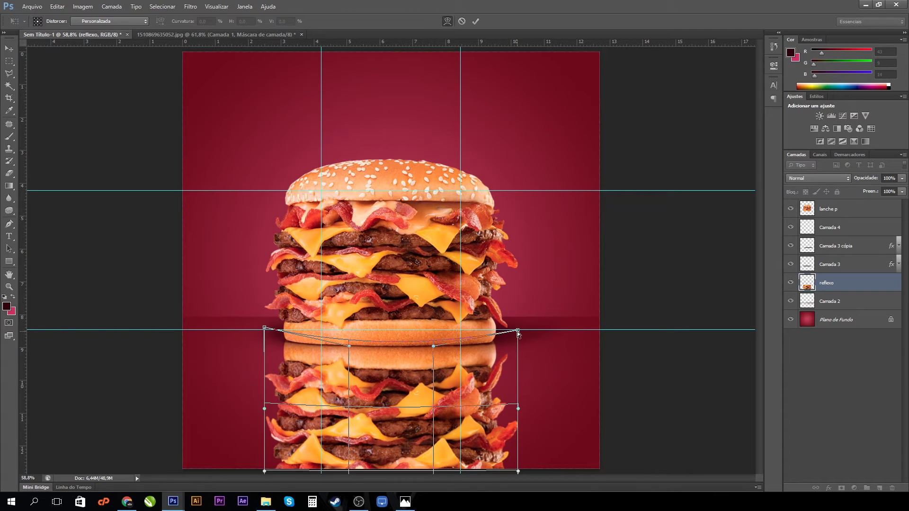
{"action": "key", "text": "Return"}
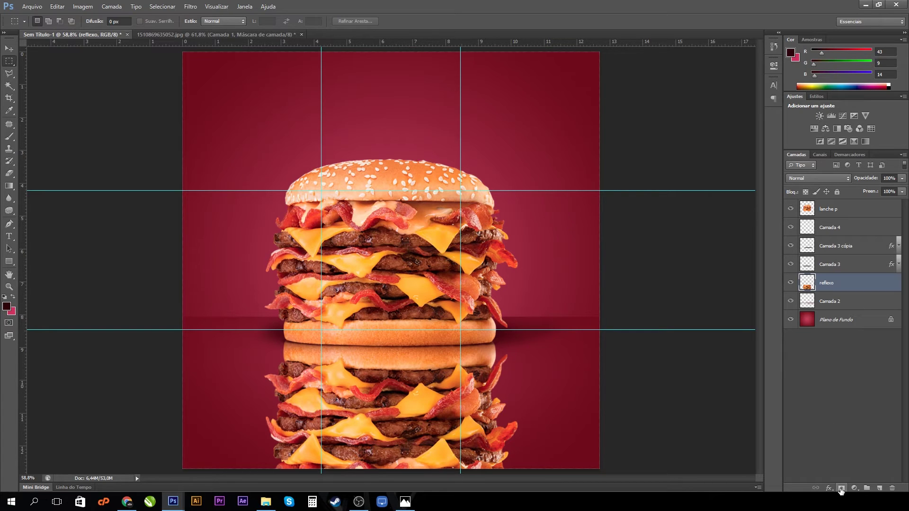
Add a layer mask to the reflexo layer and try fading the reflection with a reversed radial gradient
{"action": "left_click", "coordinate": [841, 488]}
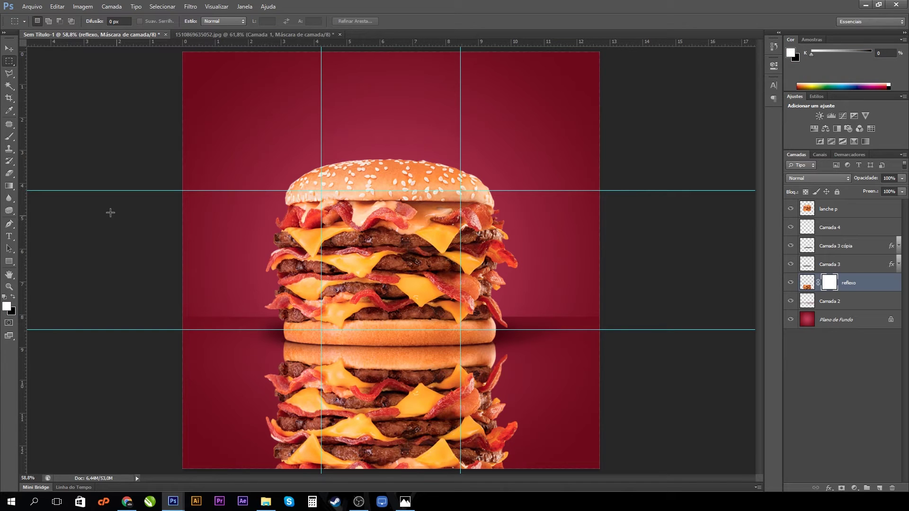
{"action": "left_click", "coordinate": [7, 187]}
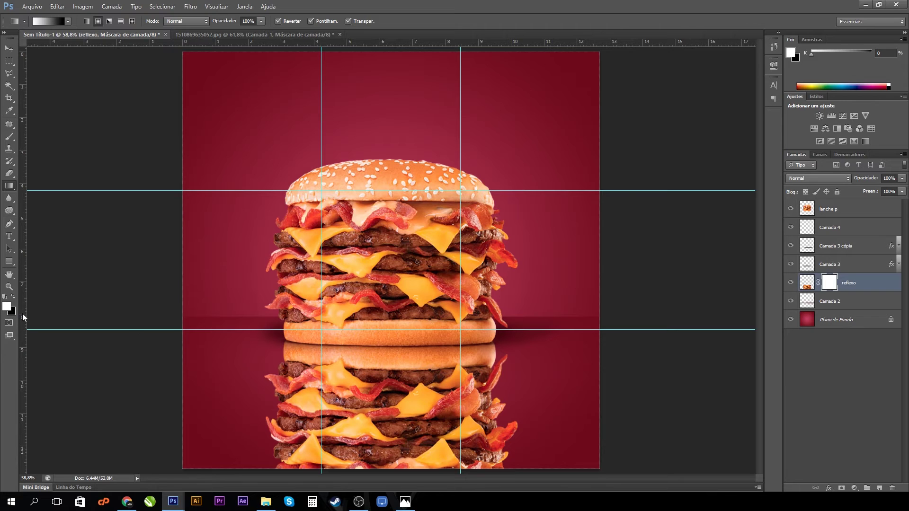
{"action": "left_click_drag", "start_coordinate": [392, 415], "coordinate": [394, 344]}
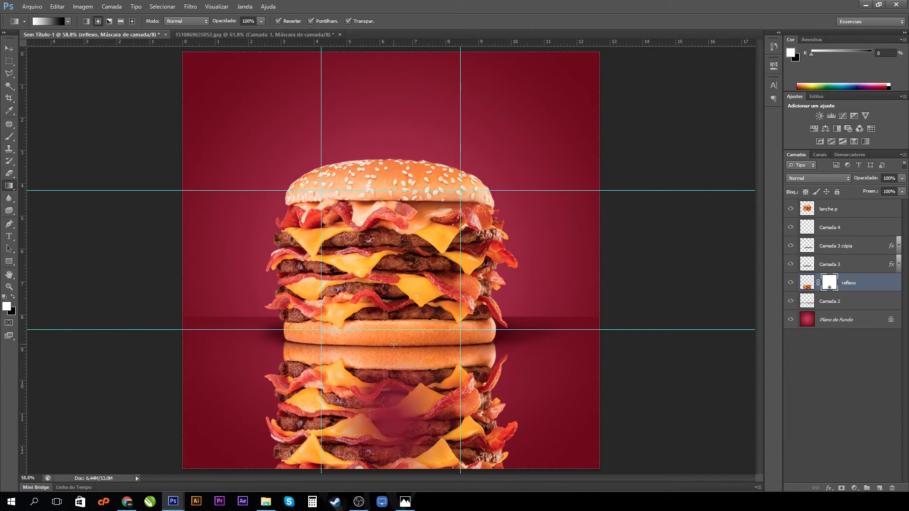
{"action": "key", "text": "ctrl+z"}
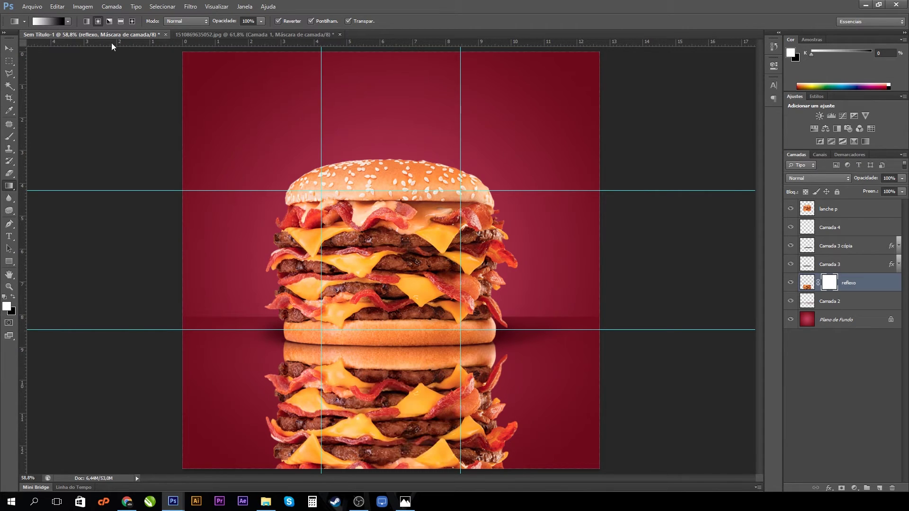
Fade the reflection downward by drawing a reversed linear gradient on the reflexo mask, from the lower reflection up to the burger's middle
{"action": "left_click", "coordinate": [51, 21]}
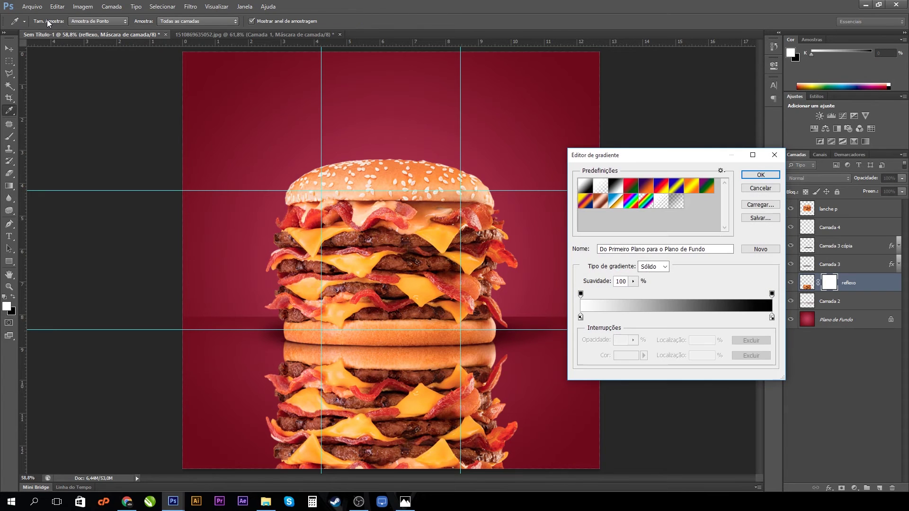
{"action": "left_click", "coordinate": [765, 175]}
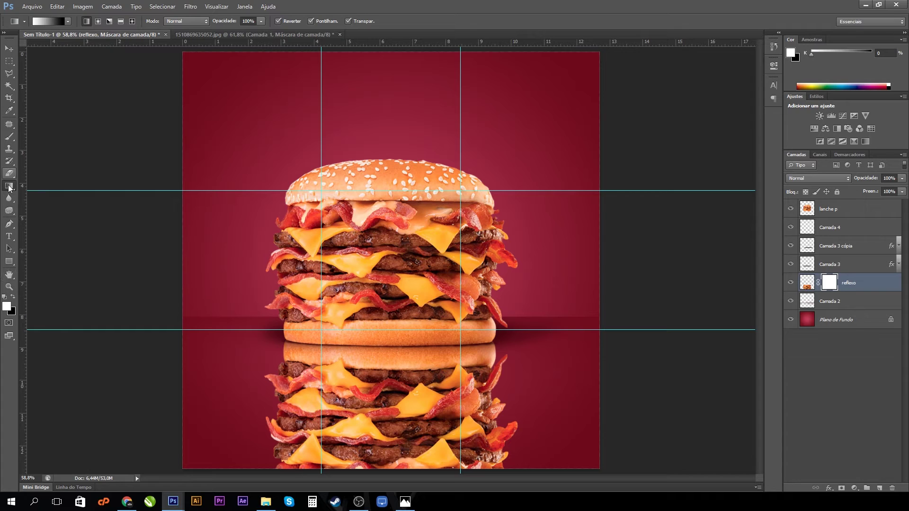
{"action": "left_click", "coordinate": [99, 22]}
{"action": "left_click", "coordinate": [87, 21]}
{"action": "left_click_drag", "start_coordinate": [386, 414], "coordinate": [389, 357]}
{"action": "key", "text": "ctrl+z"}
{"action": "left_click_drag", "start_coordinate": [382, 424], "coordinate": [384, 256]}
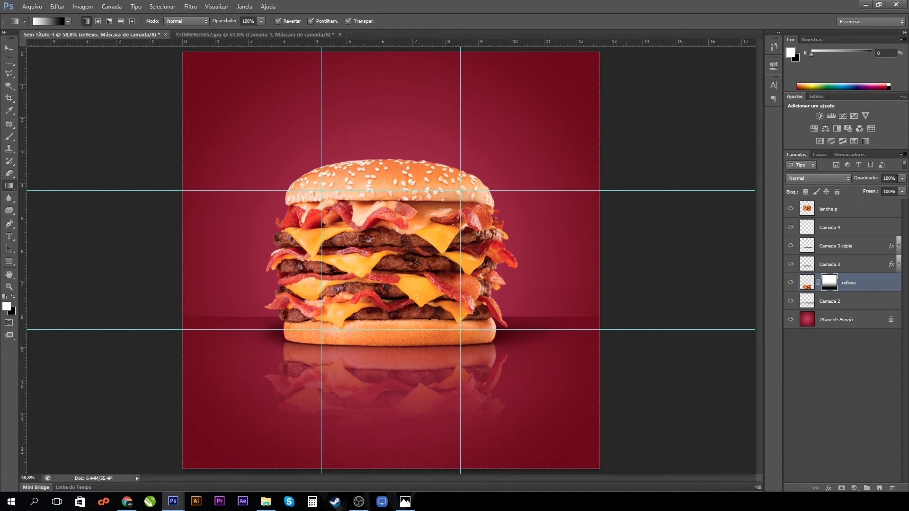
Lower the reflexo layer's opacity to 47%
{"action": "left_click", "coordinate": [902, 179]}
{"action": "left_click_drag", "start_coordinate": [902, 189], "coordinate": [891, 190]}
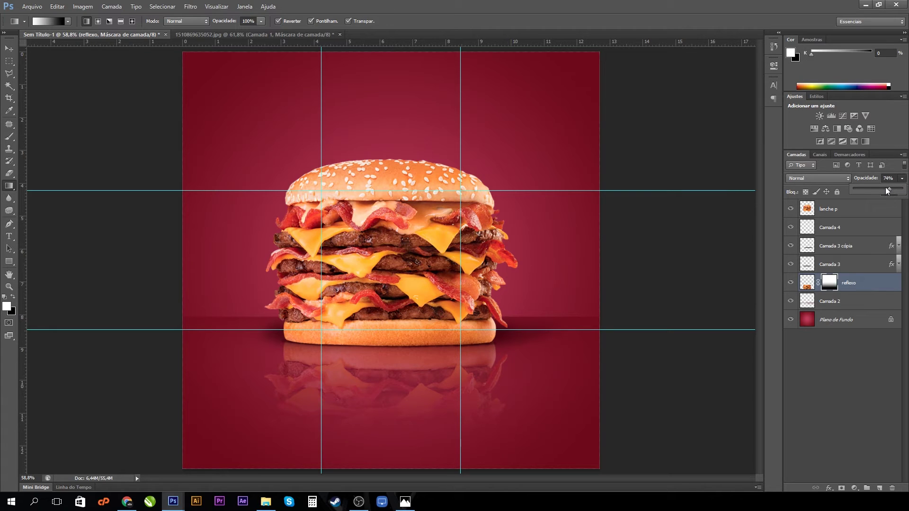
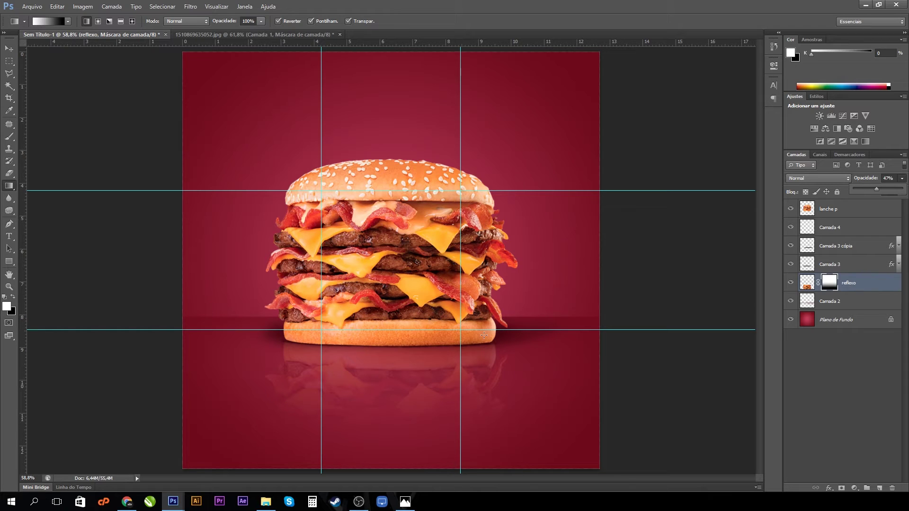
{"action": "left_click", "coordinate": [8, 49]}
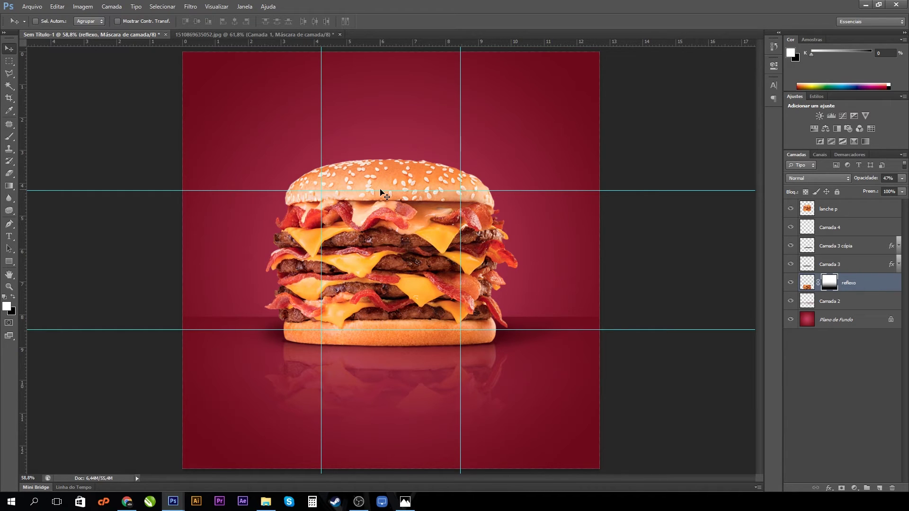
Compare the composition with and without guides, leaving the guides hidden
{"action": "key", "text": "ctrl+semicolon"}
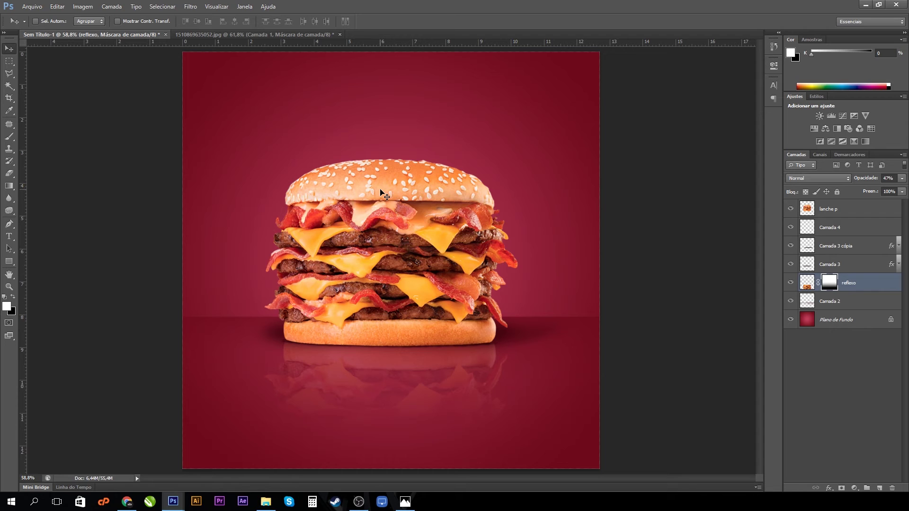
{"action": "key", "text": "ctrl+semicolon"}
{"action": "key", "text": "ctrl+semicolon"}
{"action": "key", "text": "ctrl+semicolon"}
{"action": "key", "text": "ctrl+semicolon"}
Duplicate the Plano de Fundo layer and give the copy a pattern overlay using the fifth pattern, a fine vertical weave
{"action": "left_click", "coordinate": [867, 323]}
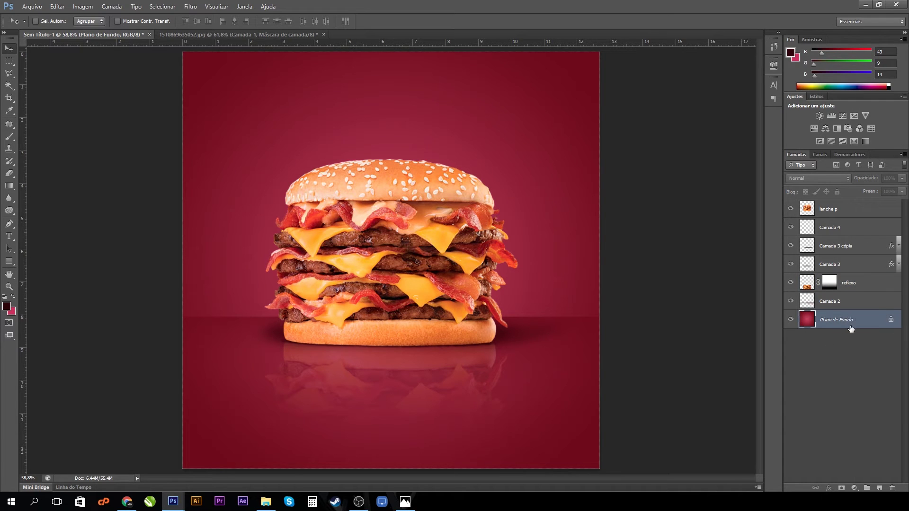
{"action": "key", "text": "ctrl+j"}
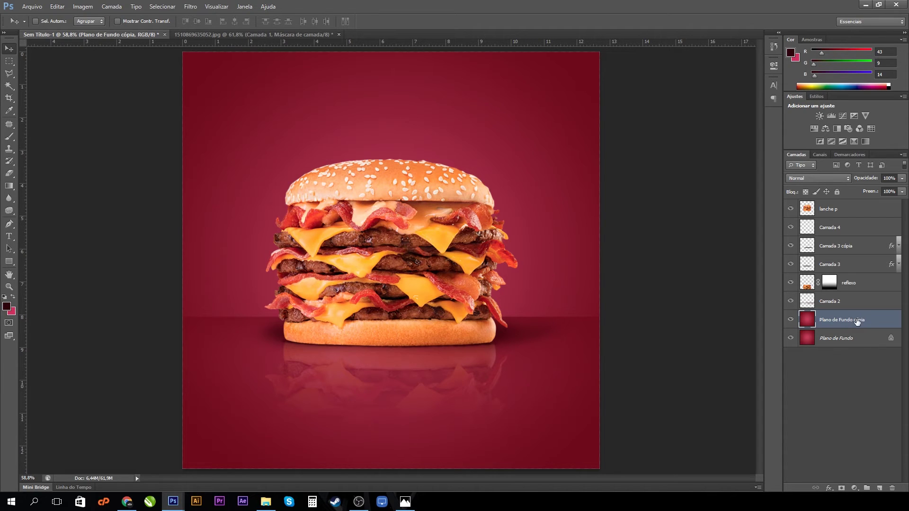
{"action": "double_click", "coordinate": [887, 323]}
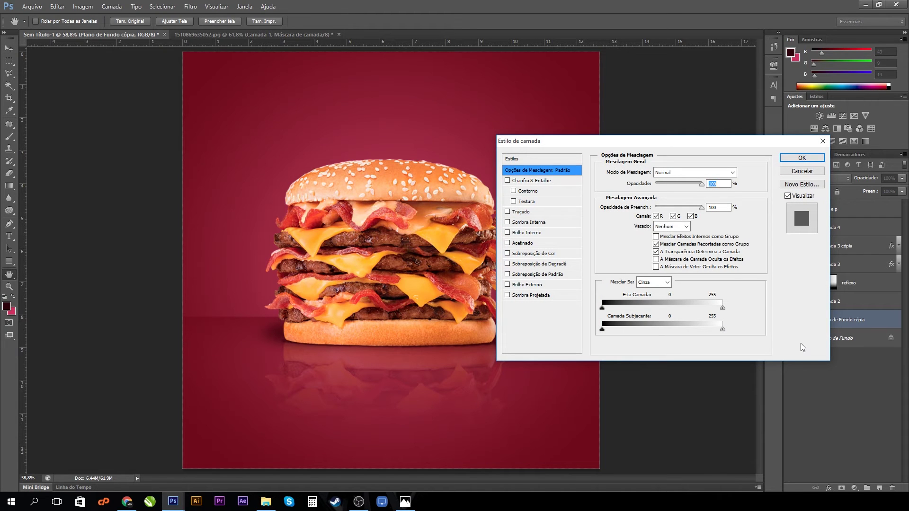
{"action": "left_click_drag", "start_coordinate": [652, 142], "coordinate": [636, 142]}
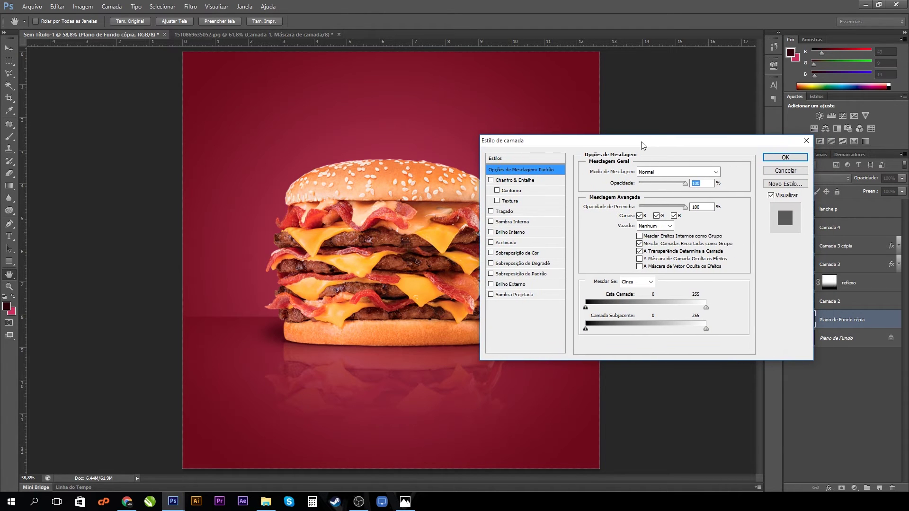
{"action": "left_click", "coordinate": [512, 277]}
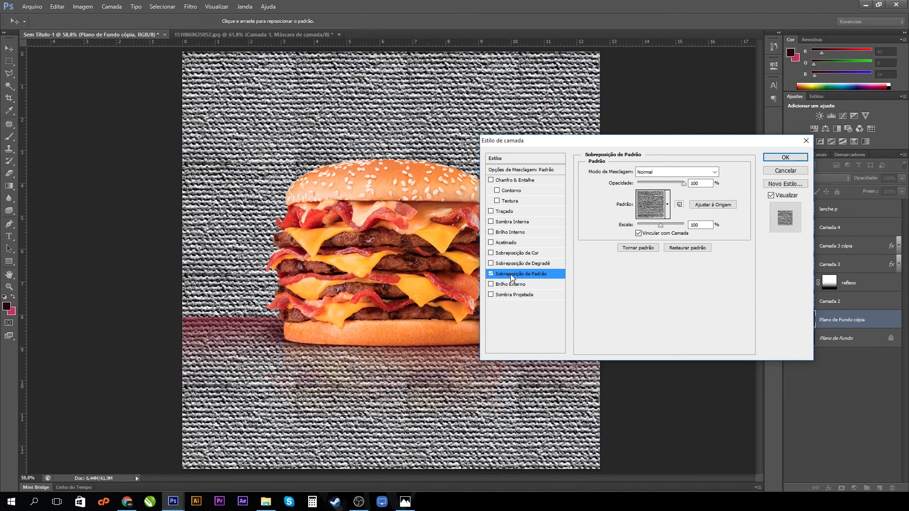
{"action": "left_click", "coordinate": [658, 207]}
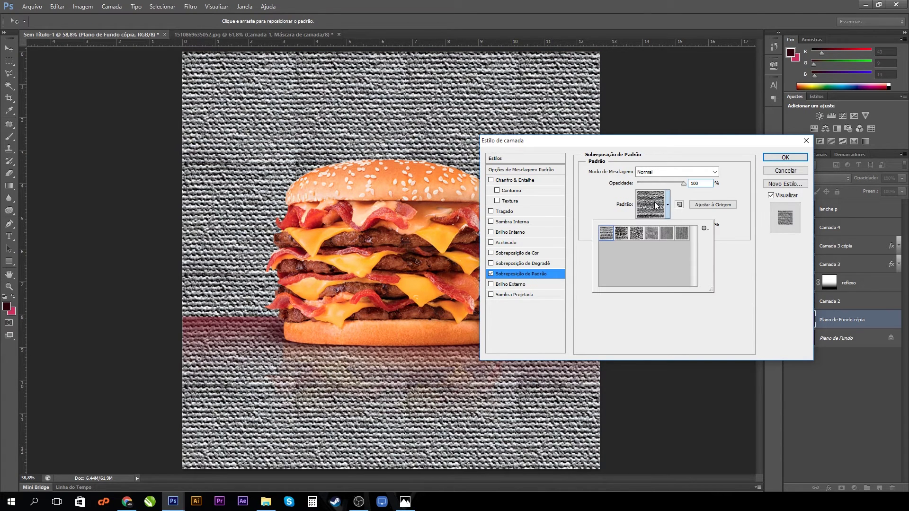
{"action": "left_click", "coordinate": [637, 235]}
{"action": "left_click", "coordinate": [652, 236]}
{"action": "left_click", "coordinate": [667, 235]}
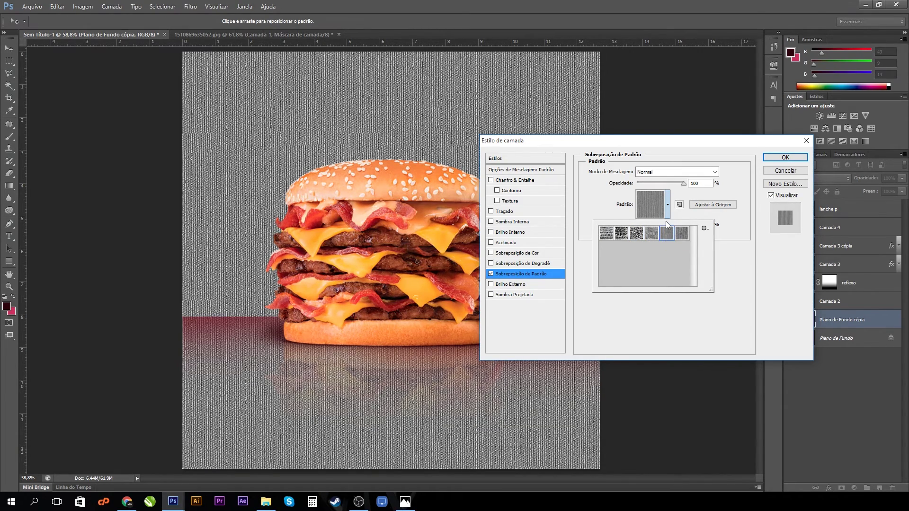
Set the pattern overlay's blend mode to Multiplicação, reduce its opacity to about 30%, and apply the layer style
{"action": "left_click", "coordinate": [664, 171]}
{"action": "left_click", "coordinate": [664, 171]}
{"action": "scroll", "coordinate": [665, 173], "scroll_direction": "down", "scroll_amount": 2}
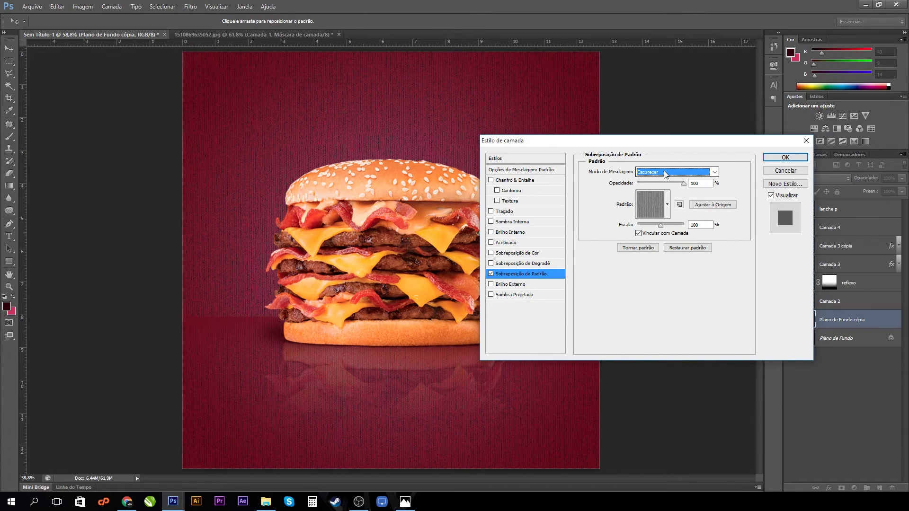
{"action": "scroll", "coordinate": [665, 172], "scroll_direction": "down", "scroll_amount": 1}
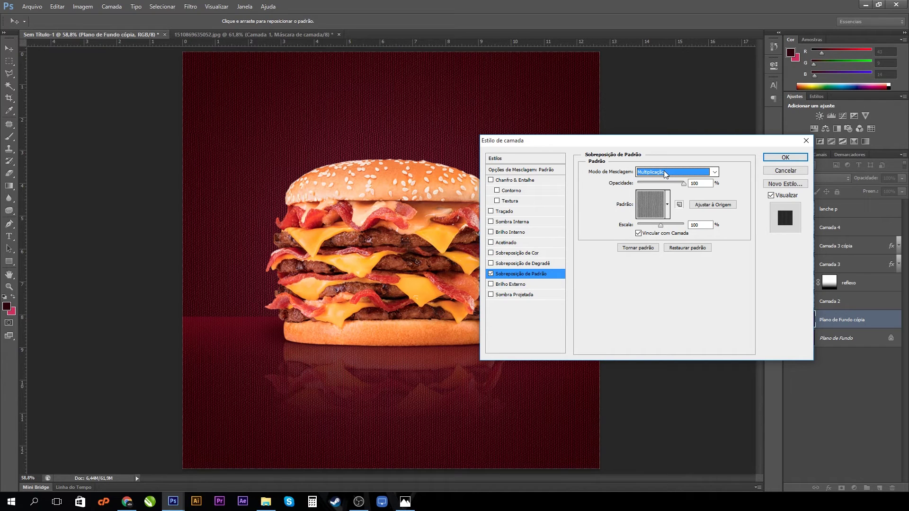
{"action": "left_click_drag", "start_coordinate": [684, 184], "coordinate": [652, 187]}
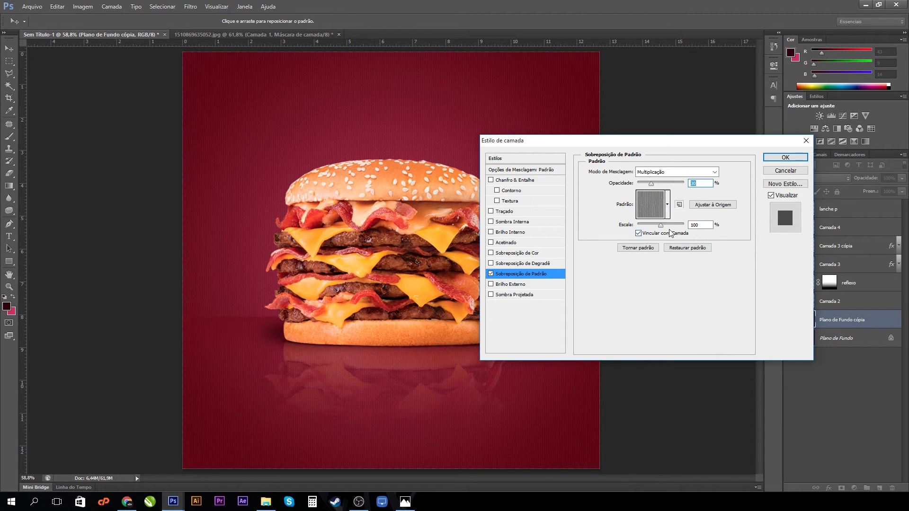
{"action": "left_click", "coordinate": [773, 158]}
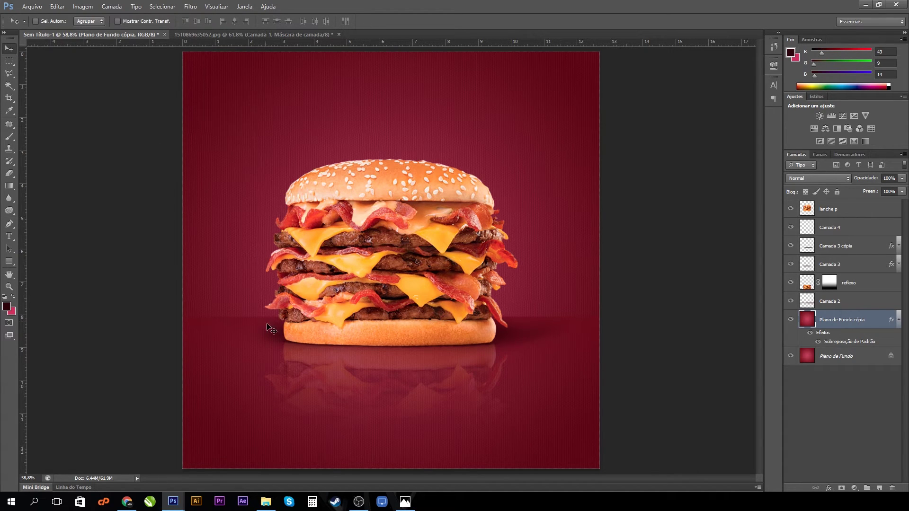
Switch to File Explorer
{"action": "left_click", "coordinate": [266, 502]}
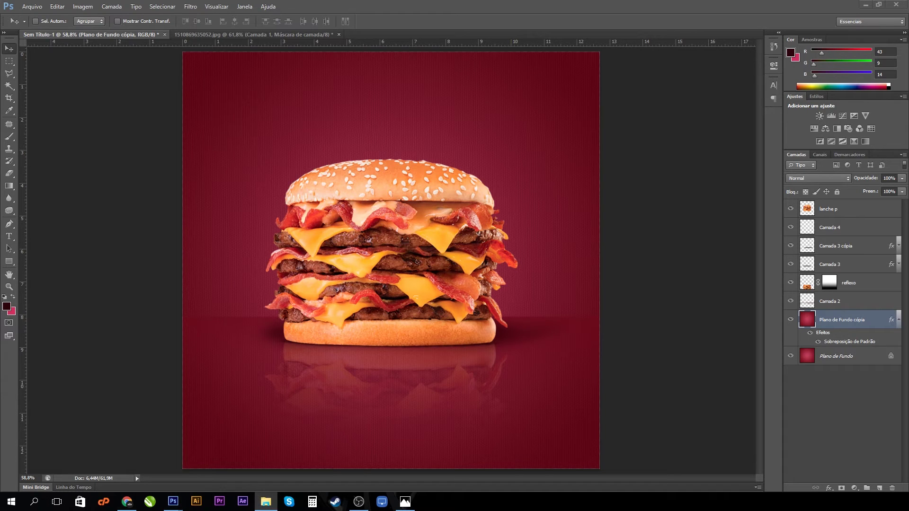
Place the lanchonete snack icon file into the composition and scale it down to a small mark centred below the burger's reflection
{"action": "left_click_drag", "start_coordinate": [0, 403], "coordinate": [371, 425]}
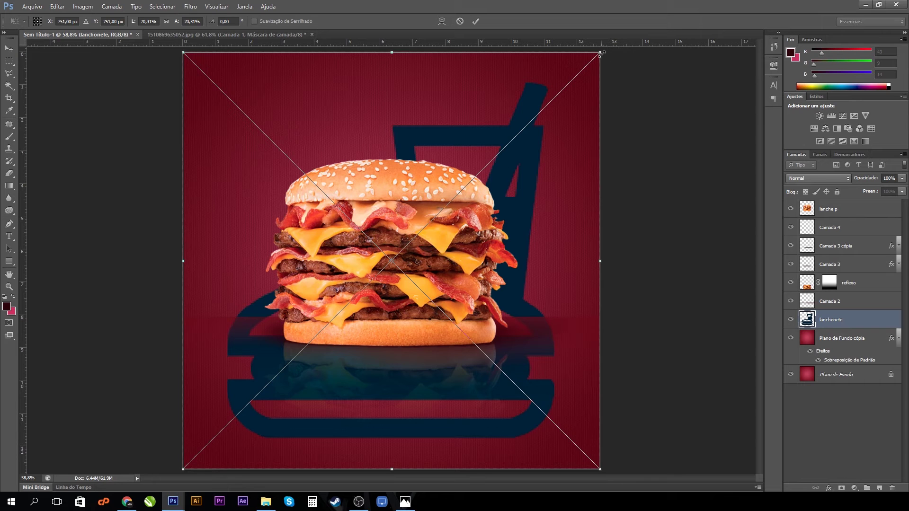
{"action": "left_click_drag", "start_coordinate": [601, 54], "coordinate": [416, 450]}
{"action": "key", "text": "Return"}
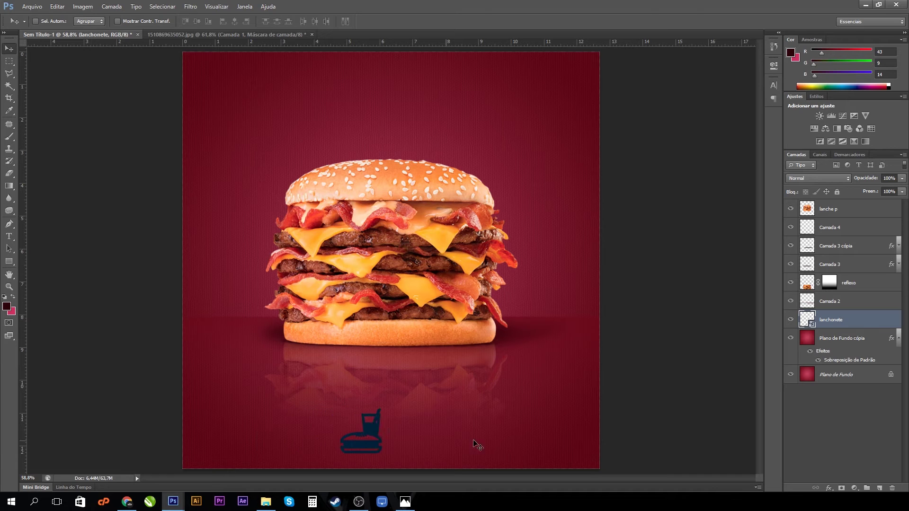
Apply a Color Overlay to the lanchonete icon using the yellow-orange sampled from the burger's cheese
{"action": "key", "text": "h"}
{"action": "double_click", "coordinate": [878, 321]}
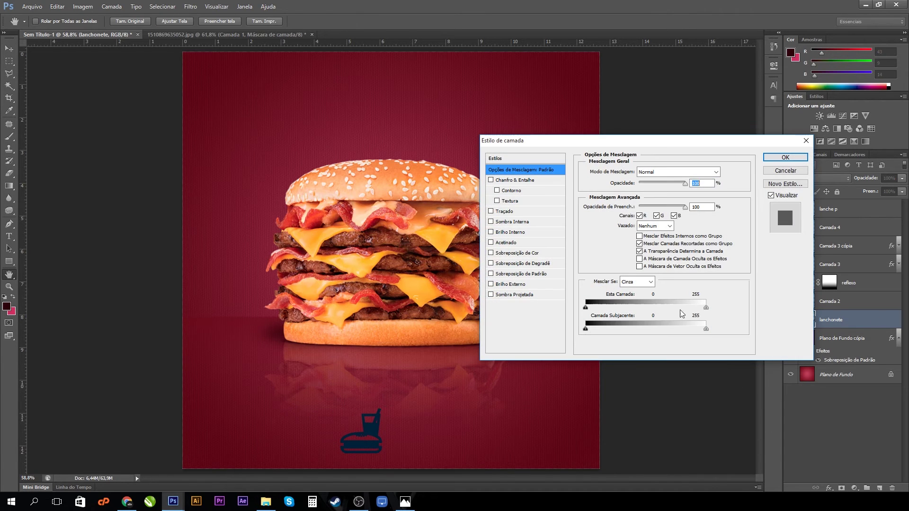
{"action": "left_click", "coordinate": [542, 253]}
{"action": "left_click", "coordinate": [731, 172]}
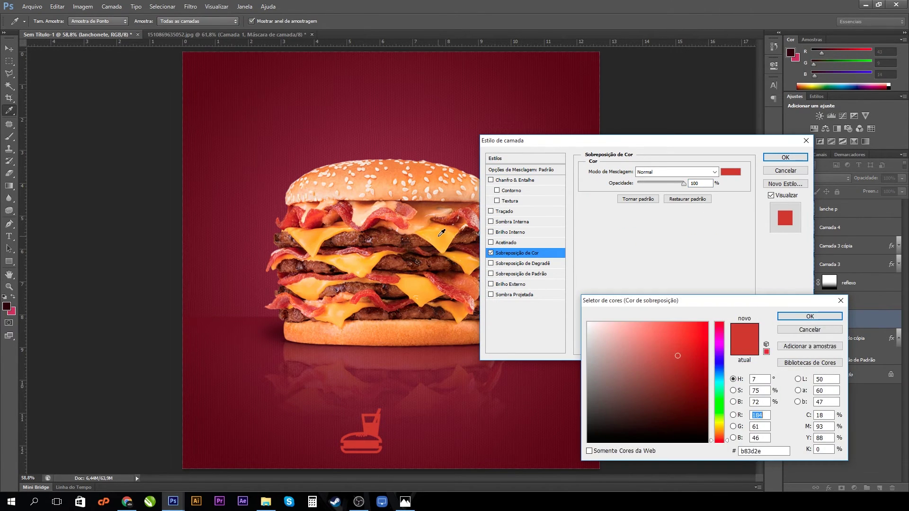
{"action": "left_click", "coordinate": [456, 237]}
{"action": "left_click", "coordinate": [799, 317]}
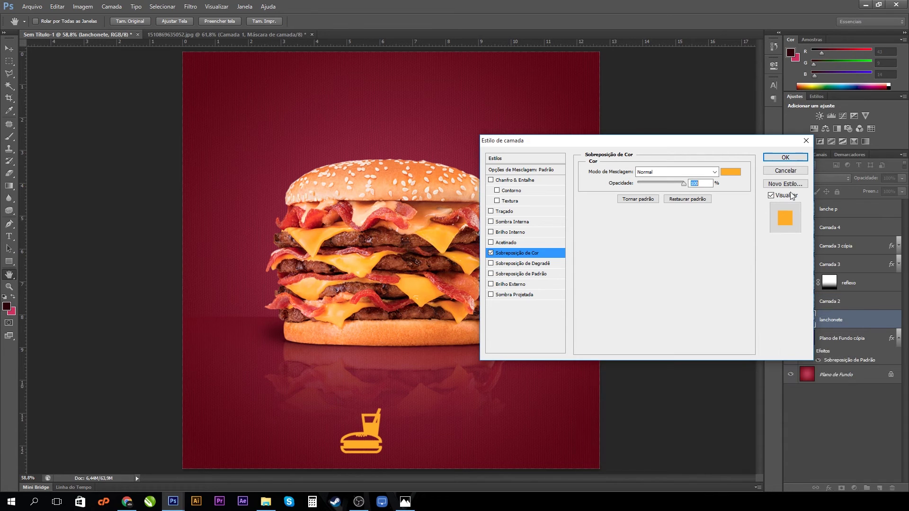
{"action": "left_click", "coordinate": [785, 157]}
Move the snack icon slightly up and to the left, and scale it to 6.75%
{"action": "key", "text": "v"}
{"action": "left_click_drag", "start_coordinate": [364, 448], "coordinate": [350, 440]}
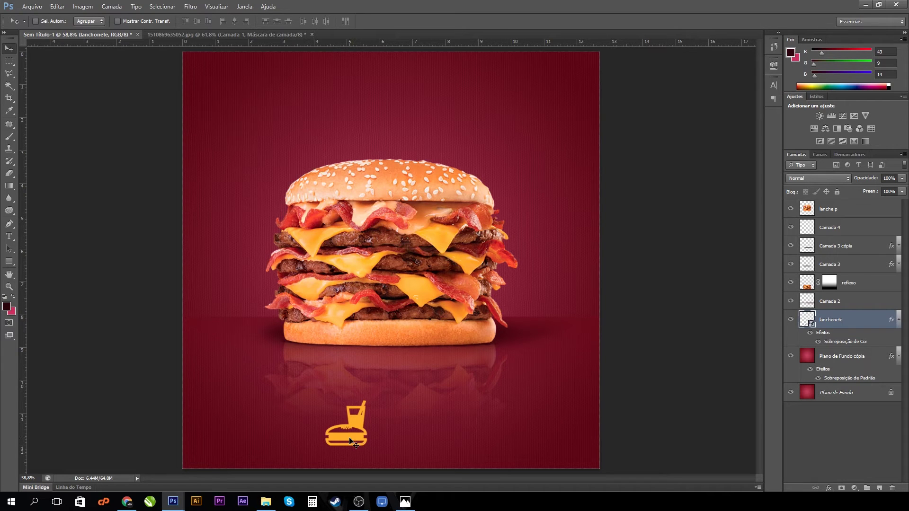
{"action": "key", "text": "ctrl+t"}
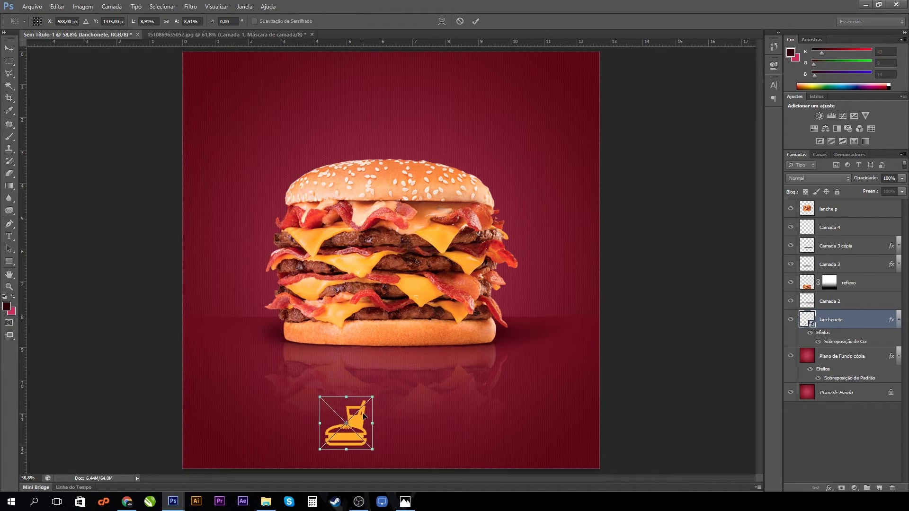
{"action": "left_click_drag", "start_coordinate": [368, 402], "coordinate": [368, 399]}
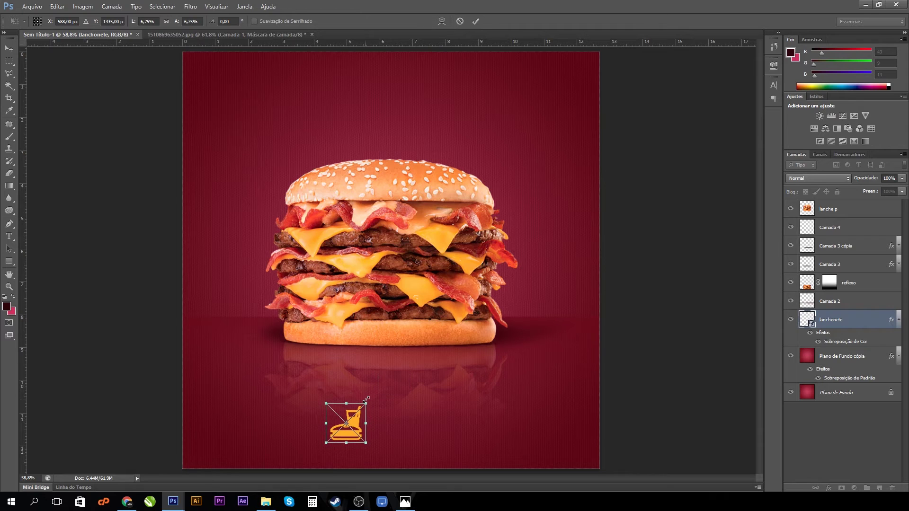
{"action": "key", "text": "Return"}
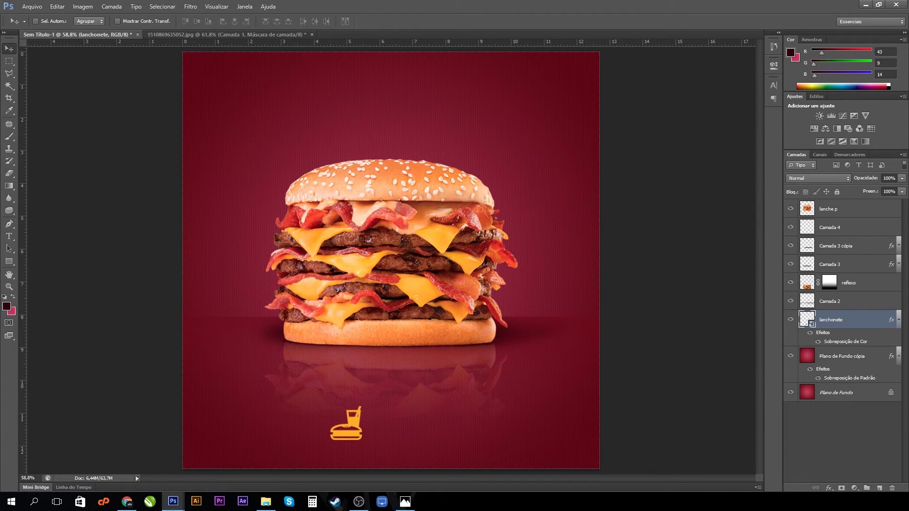
Add the text "Burger" to the right of the snack icon, below the burger's reflection
{"action": "left_click", "coordinate": [9, 236]}
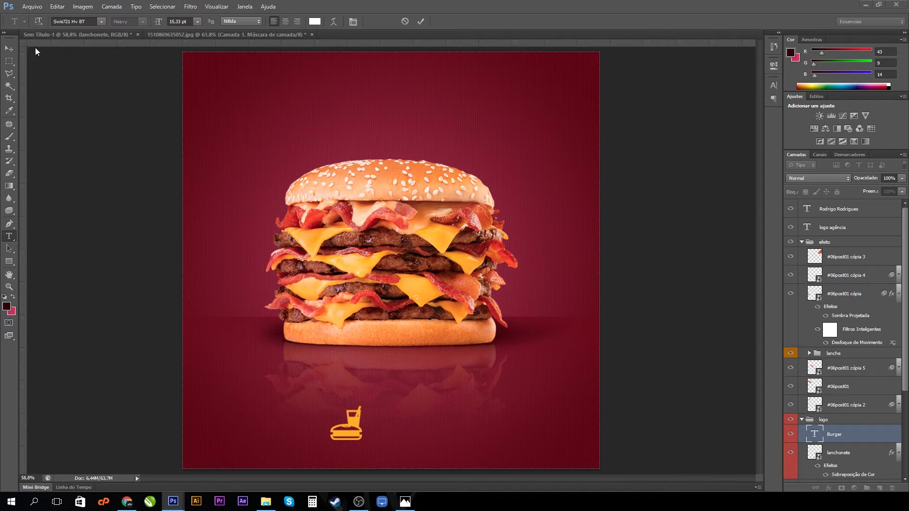
{"action": "left_click", "coordinate": [9, 48]}
{"action": "left_click", "coordinate": [9, 237]}
{"action": "left_click", "coordinate": [417, 405]}
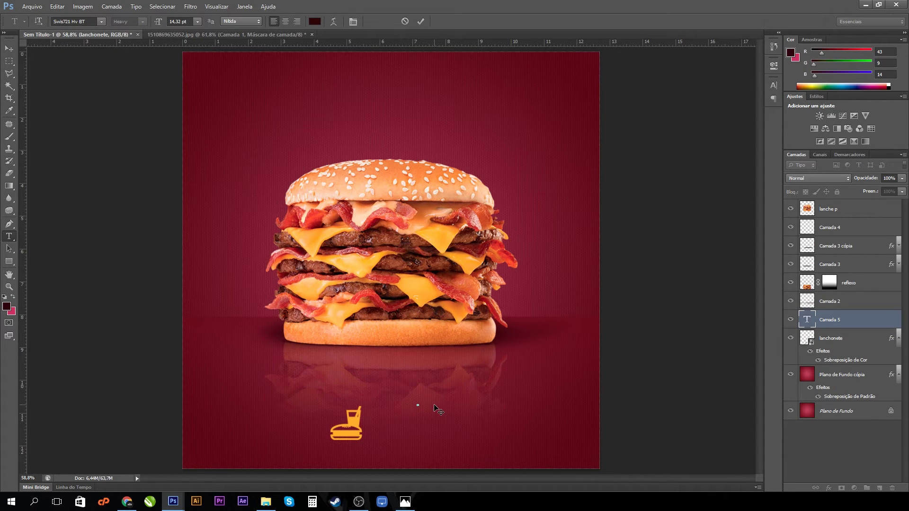
{"action": "type", "text": "Burger"}
Recolour the word "Burger" with the yellow-orange f7ad2c sampled from the snack icon
{"action": "double_click", "coordinate": [452, 405]}
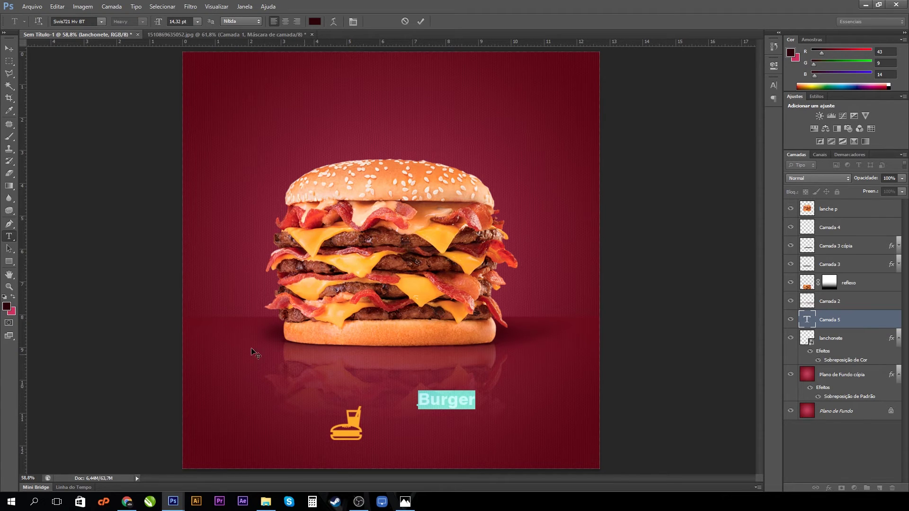
{"action": "left_click", "coordinate": [7, 306]}
{"action": "left_click", "coordinate": [359, 419]}
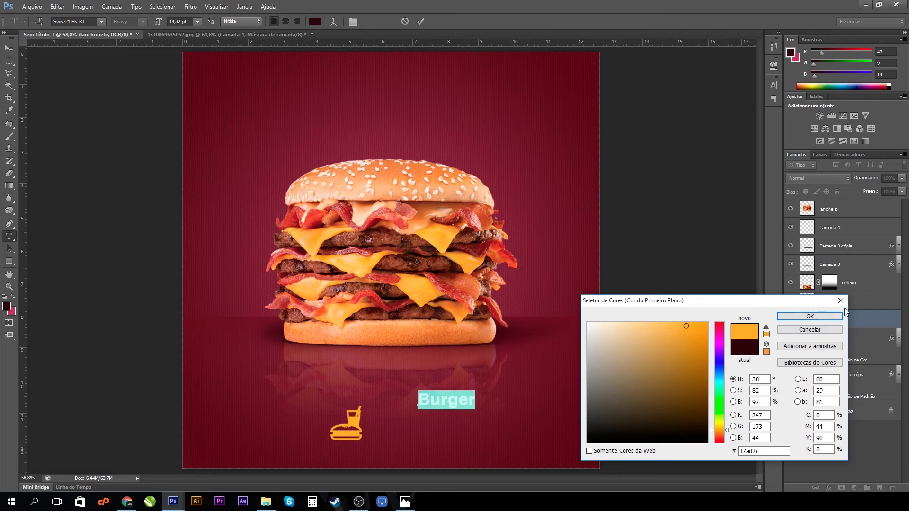
{"action": "left_click", "coordinate": [826, 317]}
Bring the Burger text layer to the top of the layer stack and place the text beside the snack icon
{"action": "left_click_drag", "start_coordinate": [860, 323], "coordinate": [852, 203]}
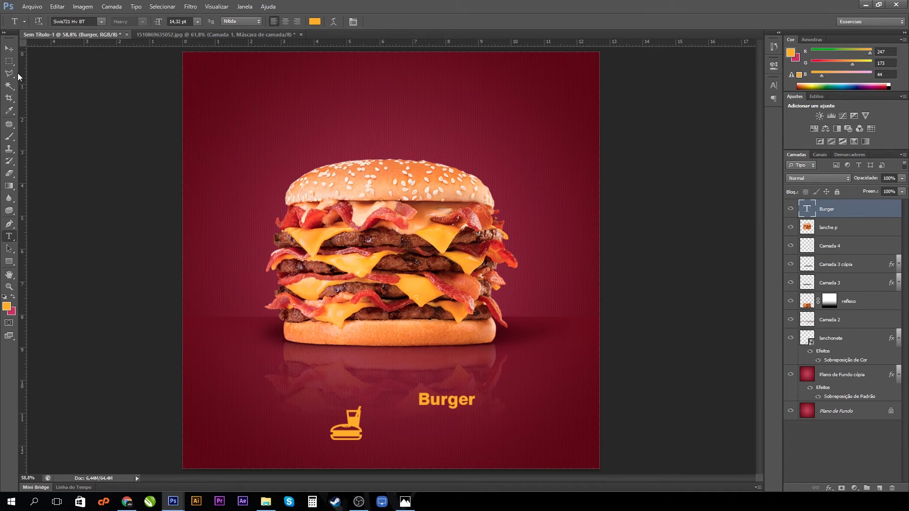
{"action": "left_click", "coordinate": [9, 48]}
{"action": "left_click_drag", "start_coordinate": [442, 410], "coordinate": [398, 440]}
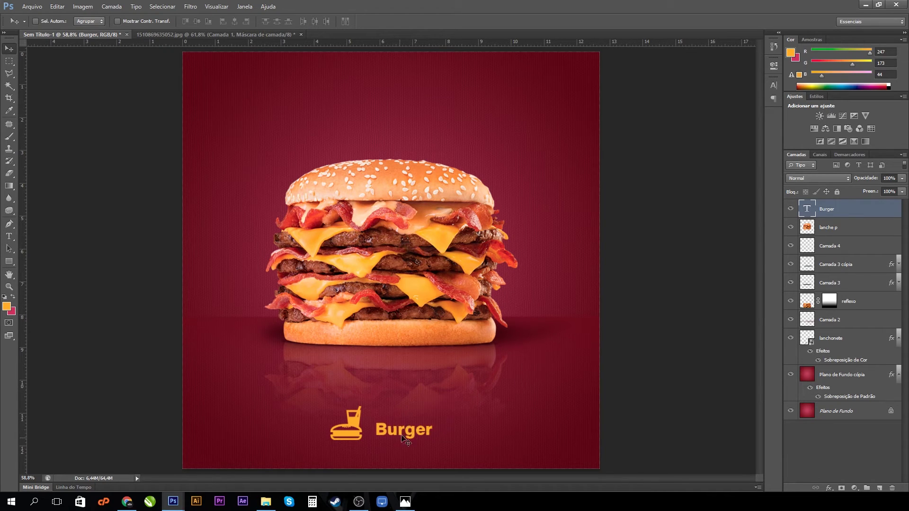
Check what the lanche p, Camada 4, Camada 3 cópia and Camada 3 layers contain by toggling their visibility
{"action": "left_click", "coordinate": [860, 228]}
{"action": "left_click", "coordinate": [790, 227]}
{"action": "left_click", "coordinate": [791, 227]}
{"action": "left_click", "coordinate": [791, 246]}
{"action": "left_click", "coordinate": [791, 246]}
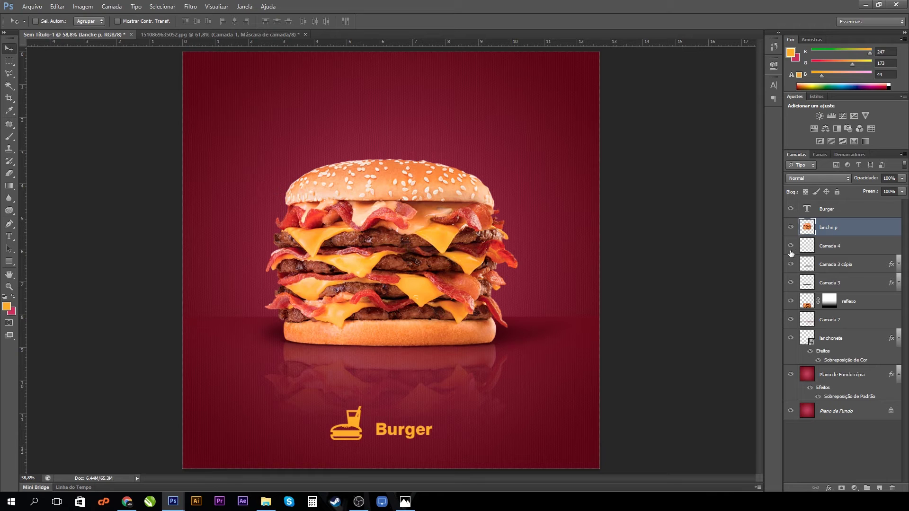
{"action": "left_click", "coordinate": [791, 265]}
{"action": "left_click", "coordinate": [791, 283]}
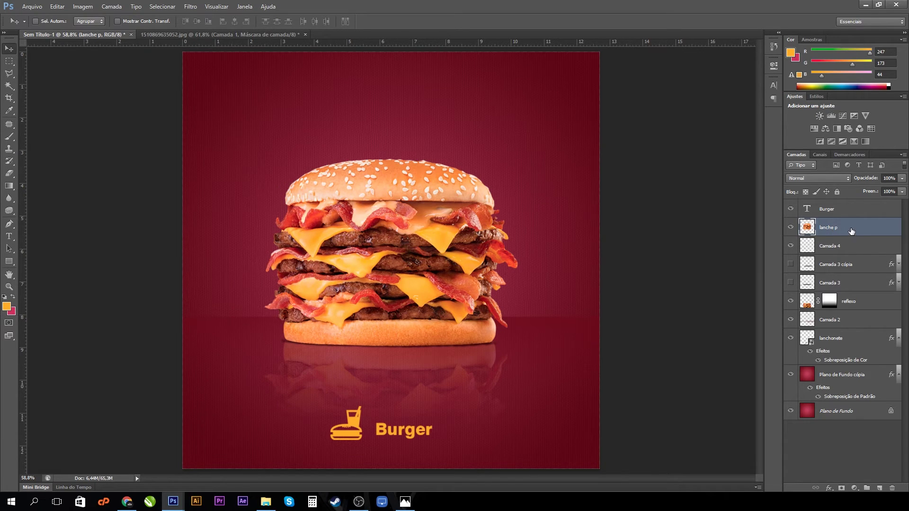
{"action": "left_click", "coordinate": [791, 264]}
{"action": "left_click", "coordinate": [791, 283]}
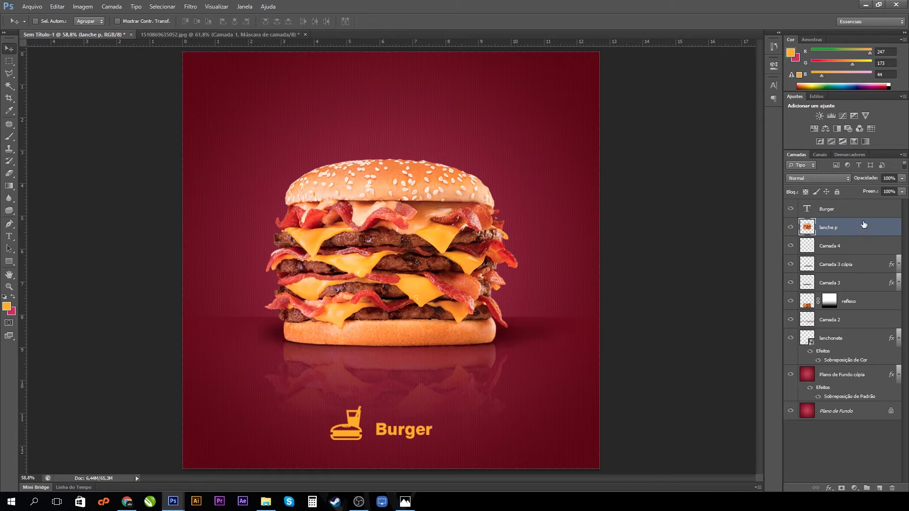
Group the layers from lanche p down to reflexo and name the group "lanche"
{"action": "left_click", "coordinate": [859, 249], "text": "ctrl"}
{"action": "left_click", "coordinate": [860, 266], "text": "ctrl"}
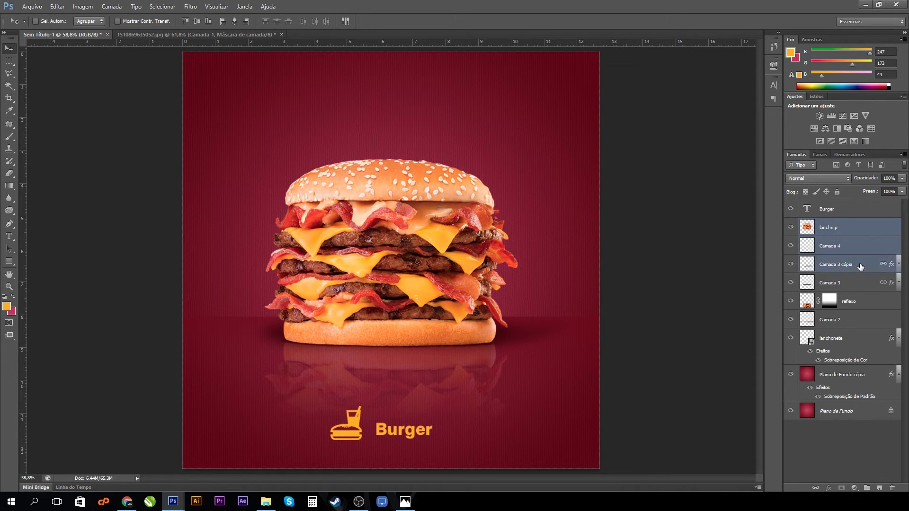
{"action": "left_click", "coordinate": [862, 283], "text": "ctrl"}
{"action": "left_click", "coordinate": [861, 302], "text": "ctrl"}
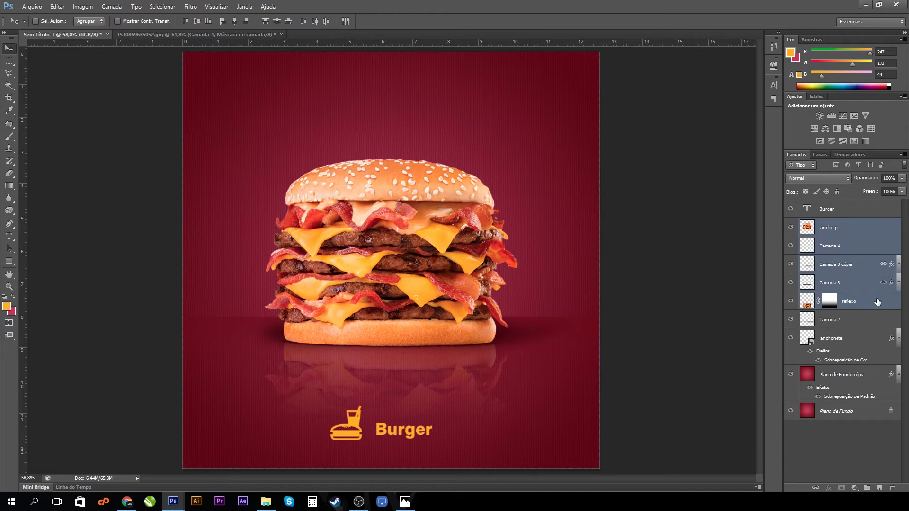
{"action": "key", "text": "ctrl+g"}
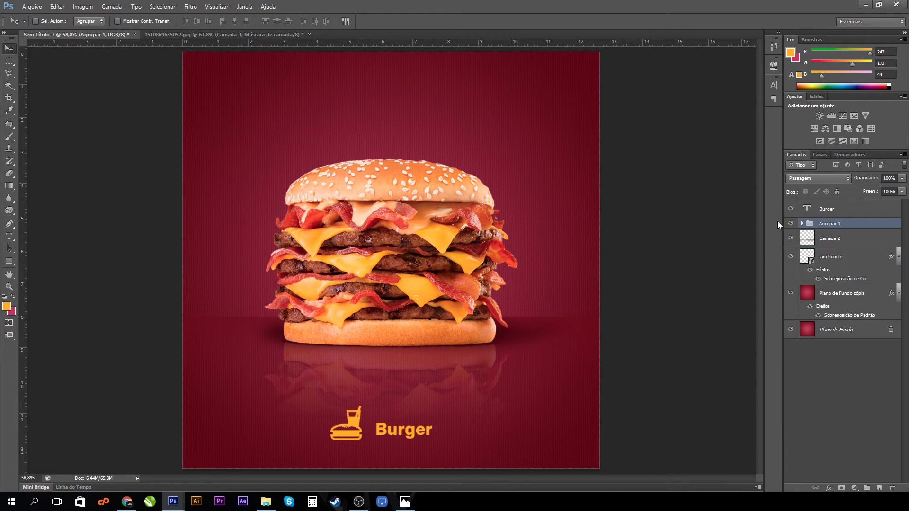
{"action": "double_click", "coordinate": [830, 224]}
{"action": "type", "text": "lanche"}
{"action": "key", "text": "Return"}
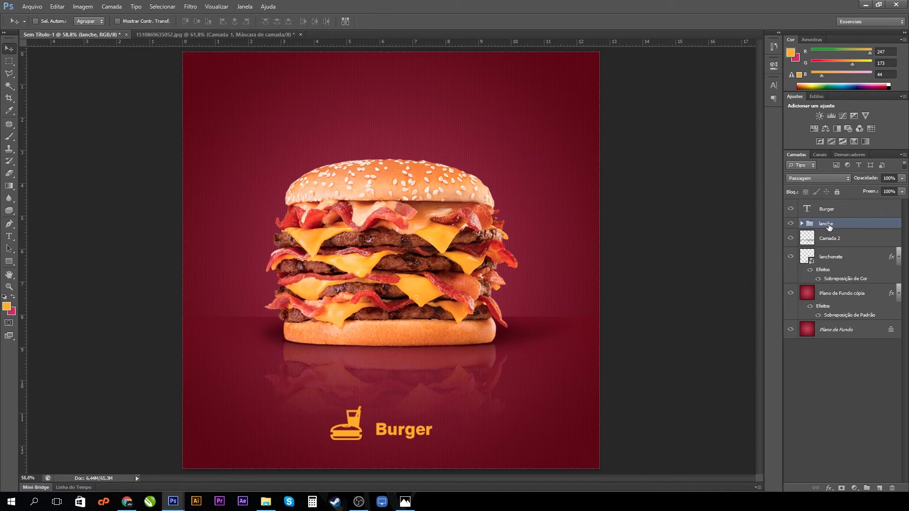
Assign the yellow (Amarelo) colour label to the lanche group
{"action": "right_click", "coordinate": [829, 227]}
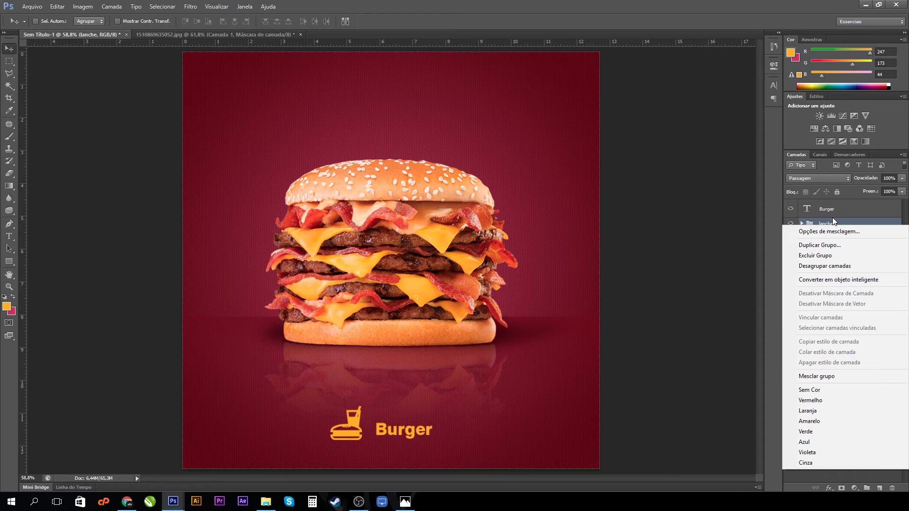
{"action": "left_click", "coordinate": [791, 223]}
{"action": "right_click", "coordinate": [791, 223]}
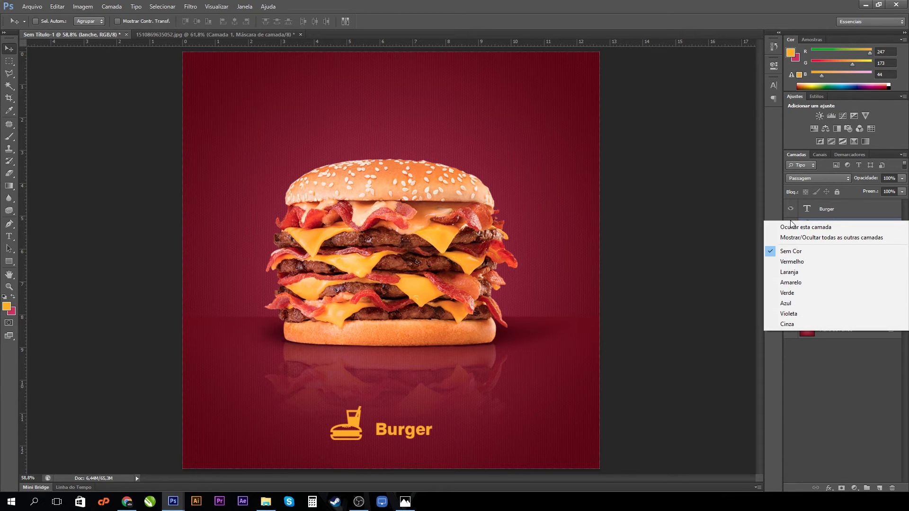
{"action": "left_click", "coordinate": [790, 284]}
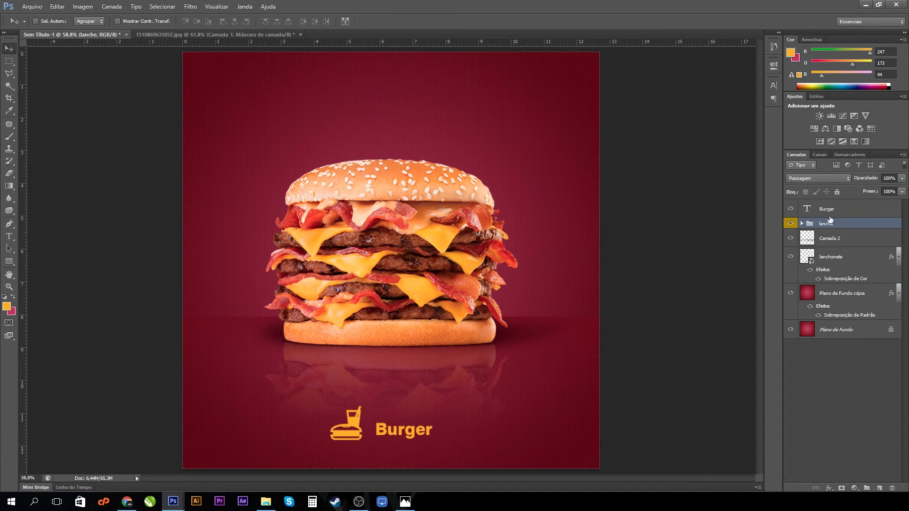
Recolour the letters "Bur" in the Burger text white (ffffff)
{"action": "left_click", "coordinate": [9, 237]}
{"action": "left_click_drag", "start_coordinate": [402, 431], "coordinate": [375, 432]}
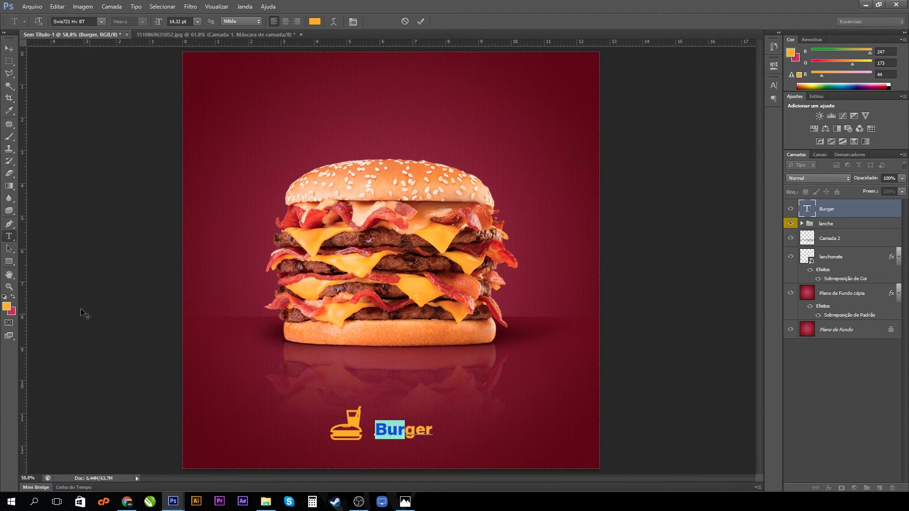
{"action": "left_click", "coordinate": [6, 306]}
{"action": "left_click", "coordinate": [588, 323]}
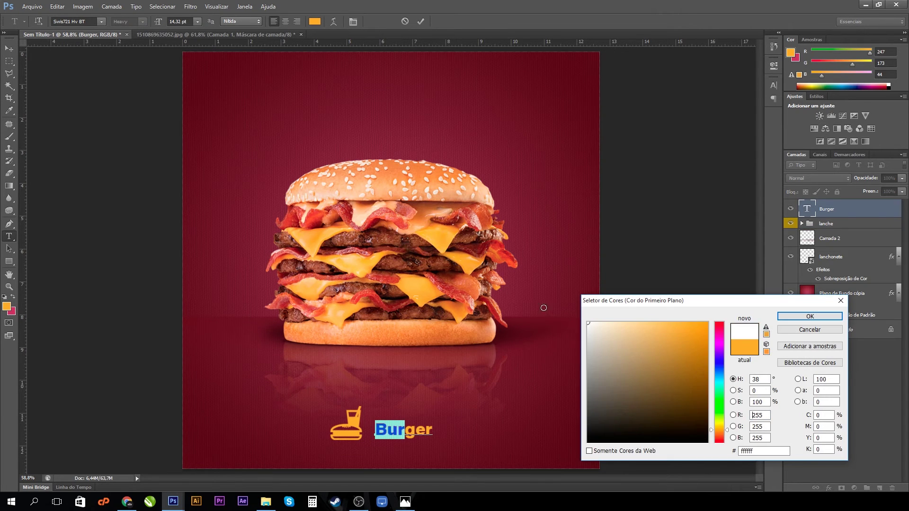
{"action": "left_click", "coordinate": [810, 317]}
{"action": "left_click", "coordinate": [9, 48]}
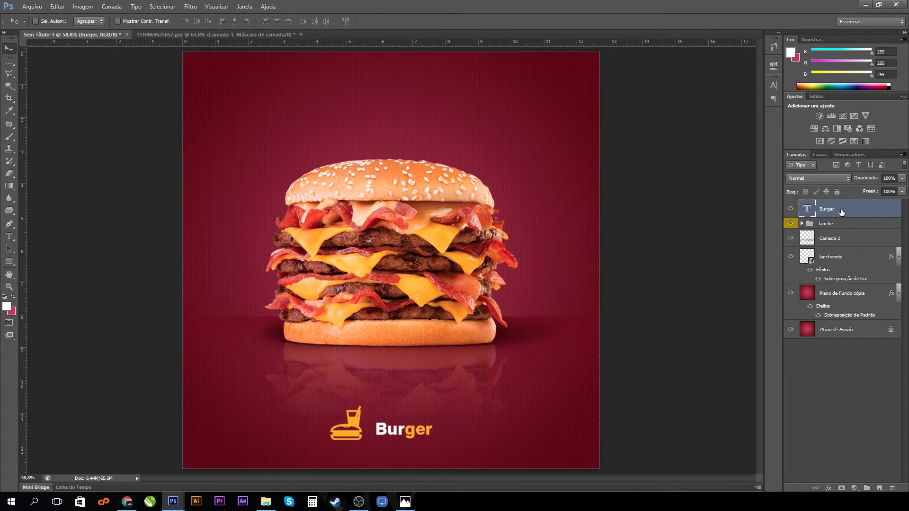
Move the lanchonete layer directly below the Burger text layer, then scale the icon to 5.16% and set it close beside the word
{"action": "left_click_drag", "start_coordinate": [848, 258], "coordinate": [839, 220]}
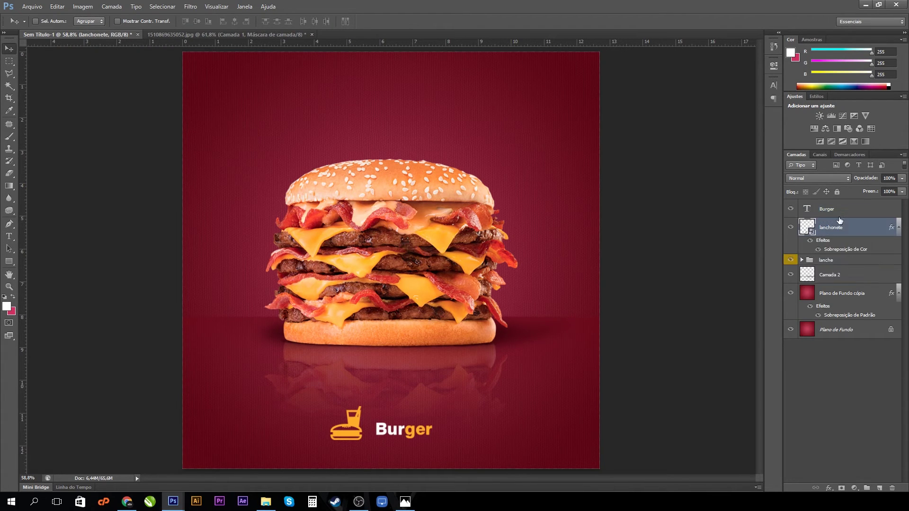
{"action": "left_click", "coordinate": [899, 228]}
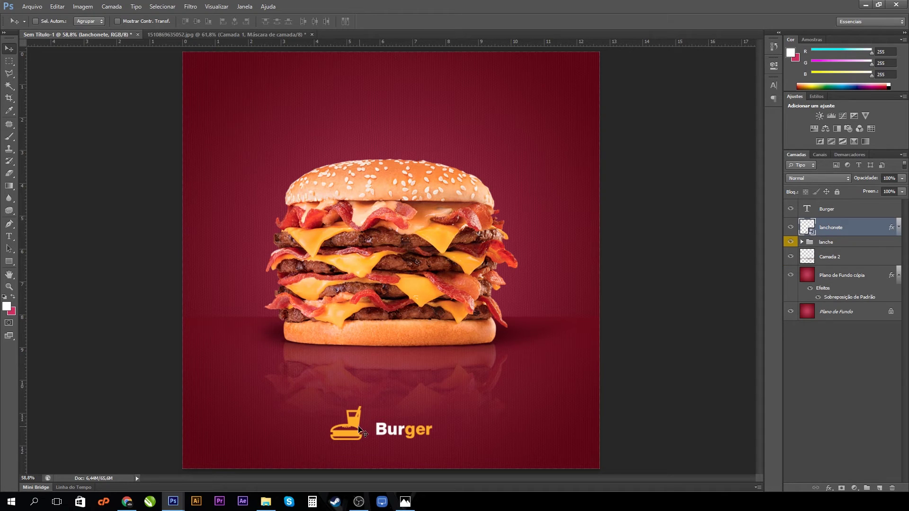
{"action": "key", "text": "ctrl+t"}
{"action": "left_click_drag", "start_coordinate": [330, 406], "coordinate": [340, 404]}
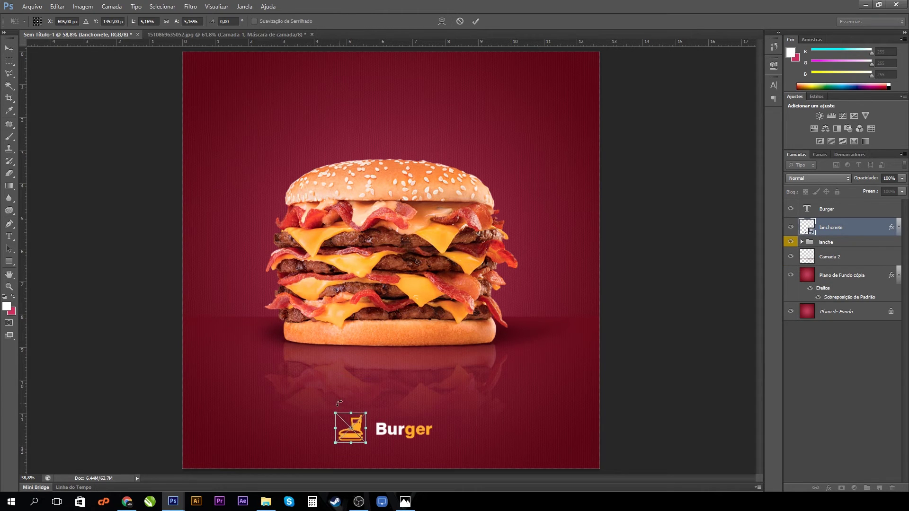
{"action": "key", "text": "Return"}
{"action": "left_click_drag", "start_coordinate": [359, 441], "coordinate": [368, 434]}
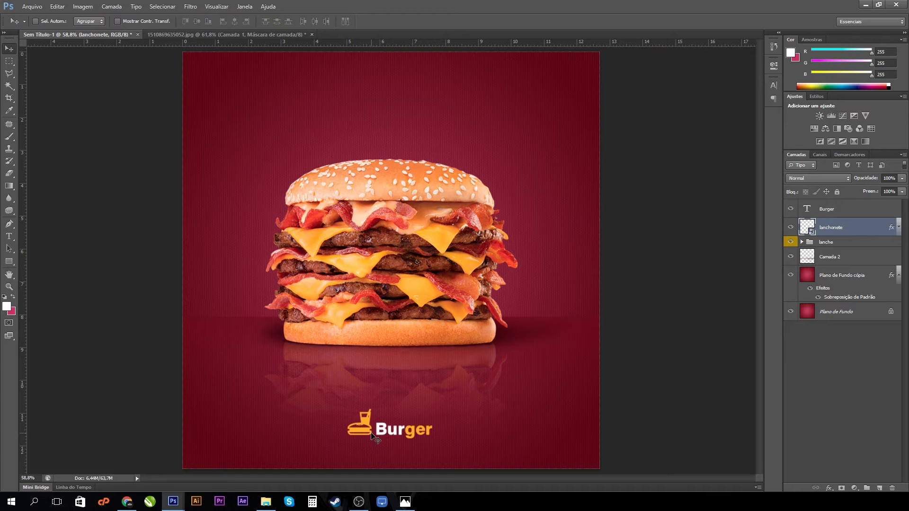
Group the Burger text and lanchonete icon layers as "logo c" and give the group a blue (Azul) colour label
{"action": "left_click", "coordinate": [840, 209], "text": "shift"}
{"action": "key", "text": "ctrl+g"}
{"action": "double_click", "coordinate": [828, 208]}
{"action": "key", "text": "BackSpace"}
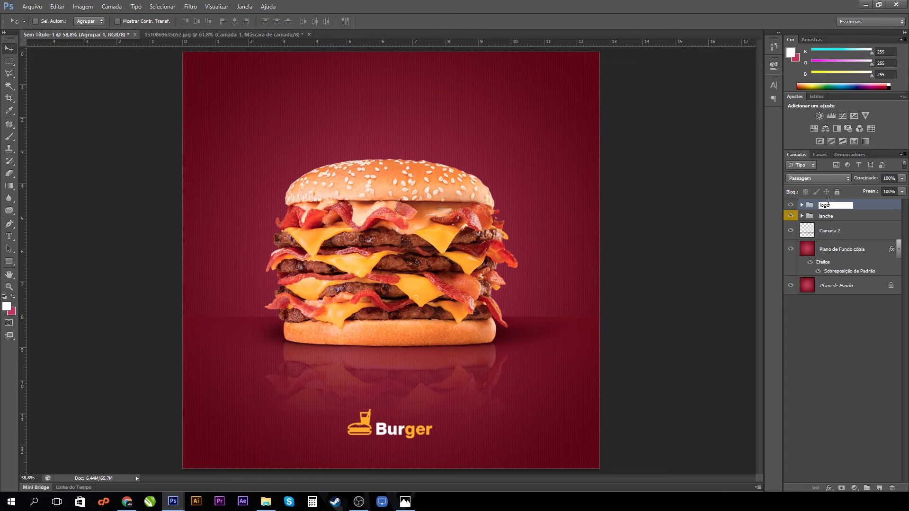
{"action": "type", "text": "logo c"}
{"action": "key", "text": "Return"}
{"action": "right_click", "coordinate": [791, 205]}
{"action": "left_click", "coordinate": [792, 287]}
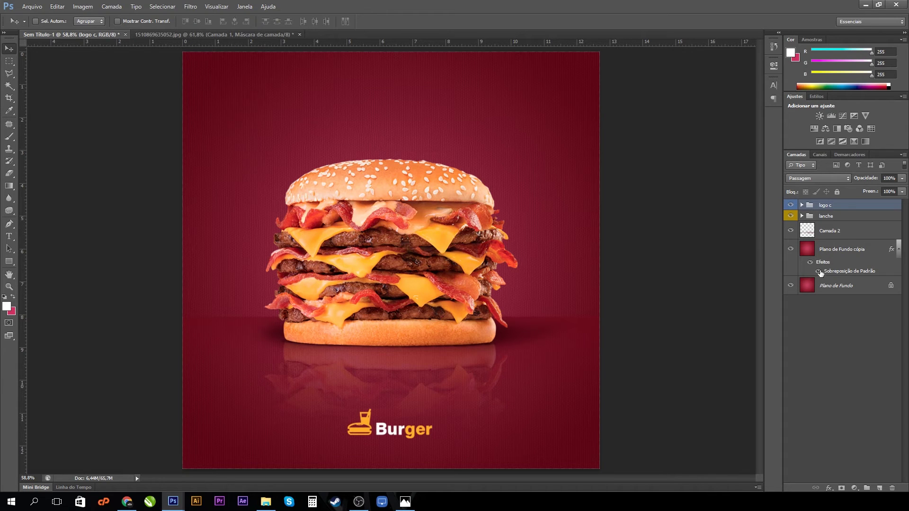
Centre the logo c group horizontally on the Plano de Fundo layer
{"action": "left_click", "coordinate": [869, 290]}
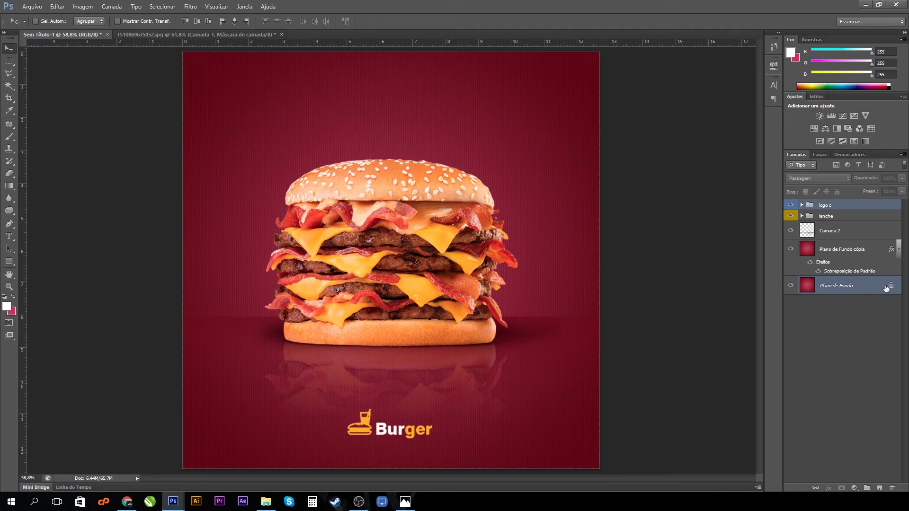
{"action": "left_click", "coordinate": [234, 24]}
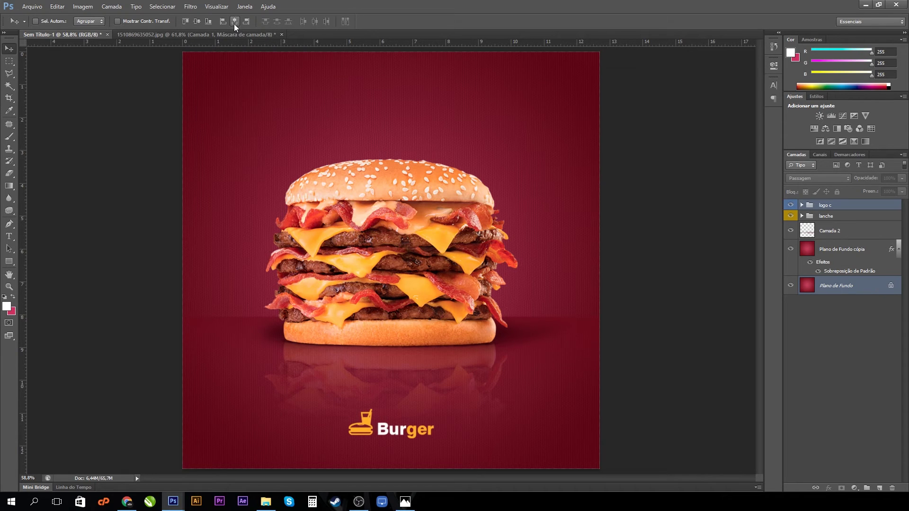
{"action": "left_click", "coordinate": [844, 208]}
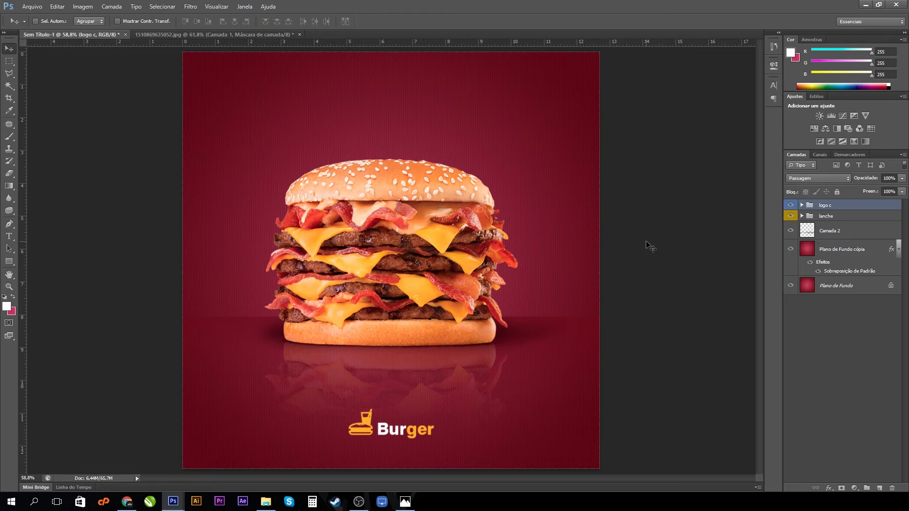
Show the guides, move the logo c group slightly lower near the canvas's lower edge, and centre it horizontally on the Plano de Fundo layer
{"action": "key", "text": "ctrl+semicolon"}
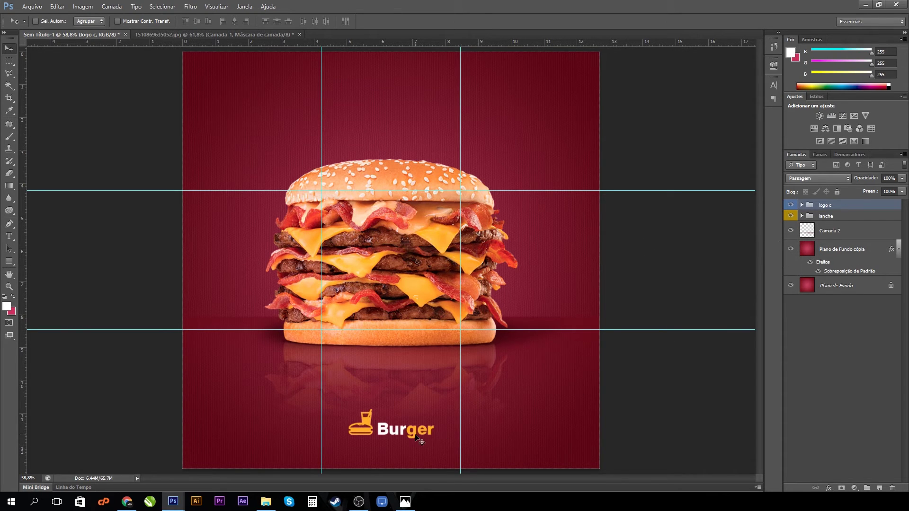
{"action": "left_click_drag", "start_coordinate": [414, 434], "coordinate": [416, 409]}
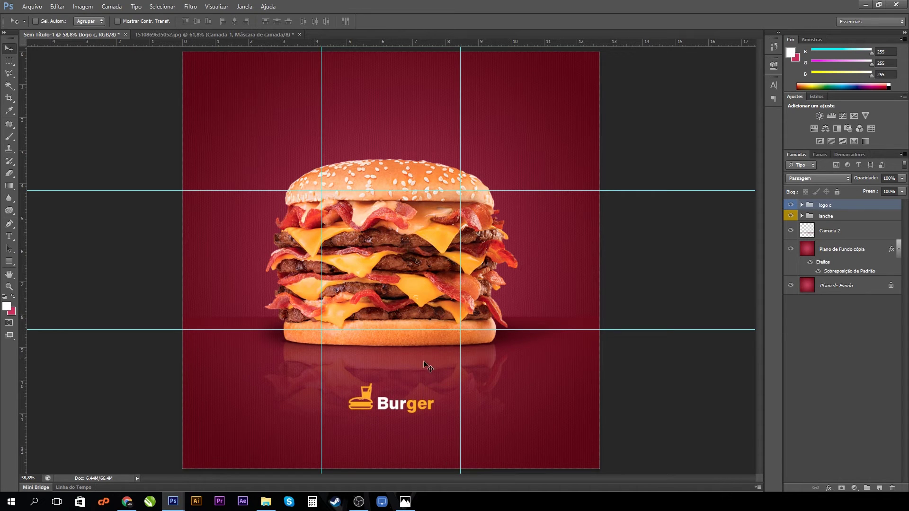
{"action": "left_click_drag", "start_coordinate": [402, 406], "coordinate": [400, 440]}
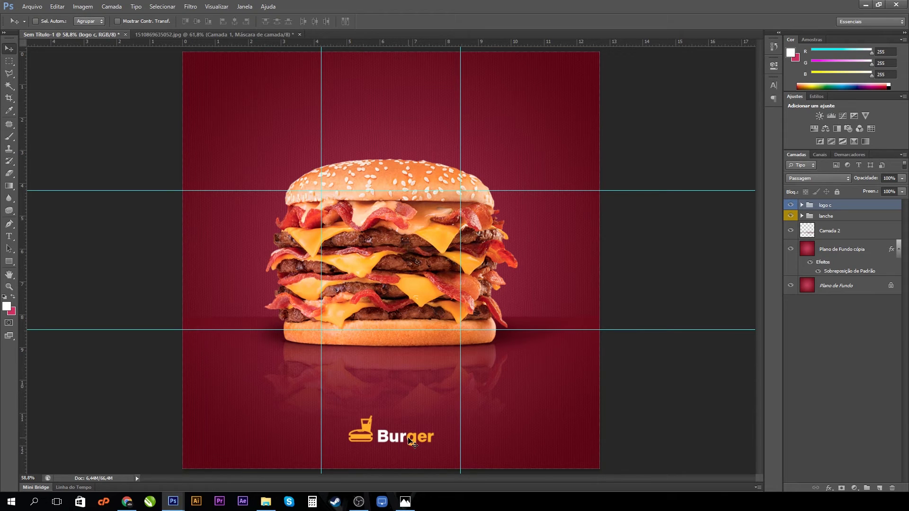
{"action": "left_click_drag", "start_coordinate": [412, 441], "coordinate": [265, 90]}
{"action": "left_click_drag", "start_coordinate": [499, 95], "coordinate": [394, 450]}
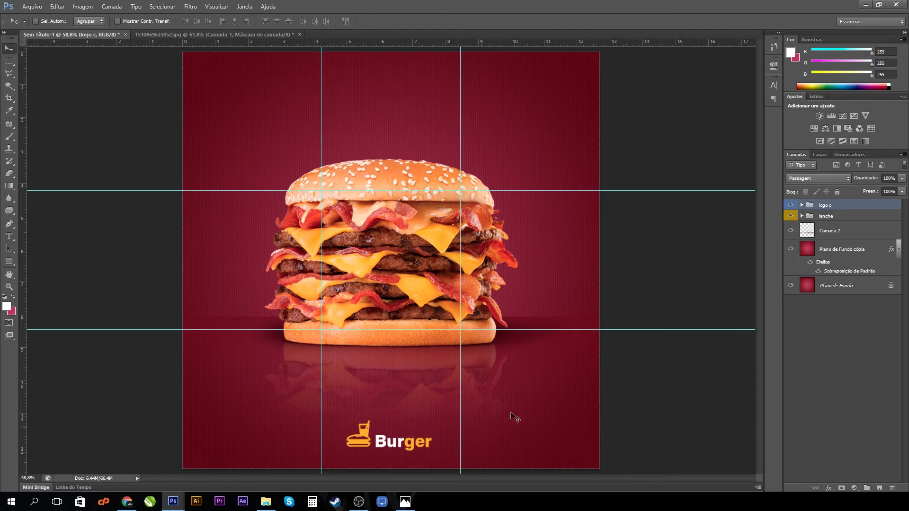
{"action": "left_click", "coordinate": [848, 290]}
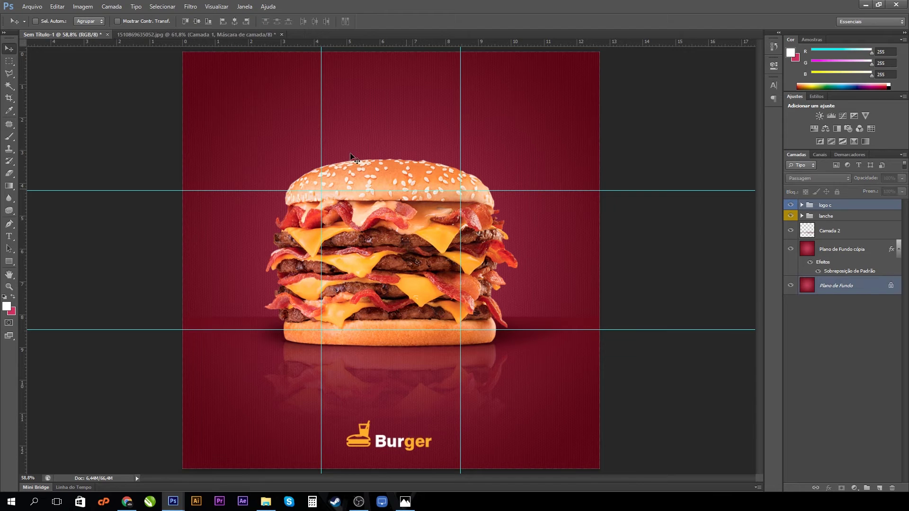
{"action": "left_click", "coordinate": [235, 21]}
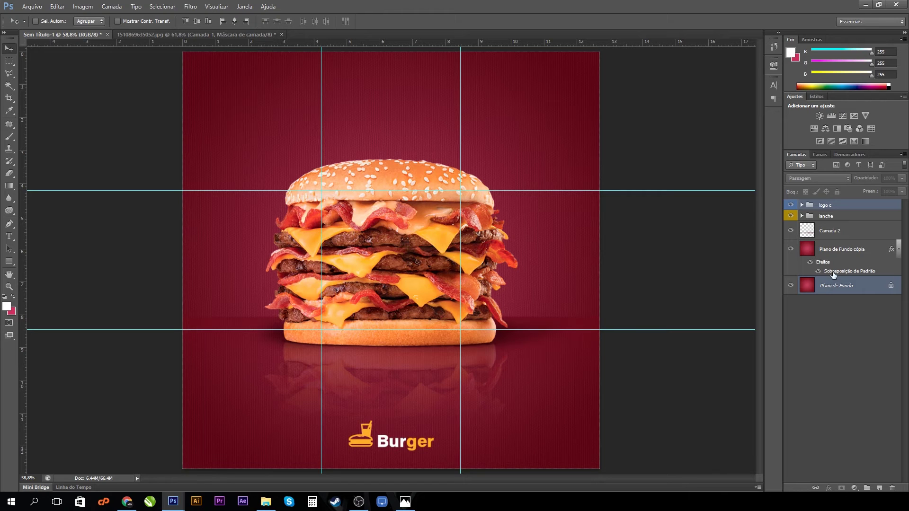
Select the Plano de Fundo cópia layer and set the Brush colour to a darker shade of its corner red (RGB 50, 8, 14)
{"action": "left_click", "coordinate": [837, 247]}
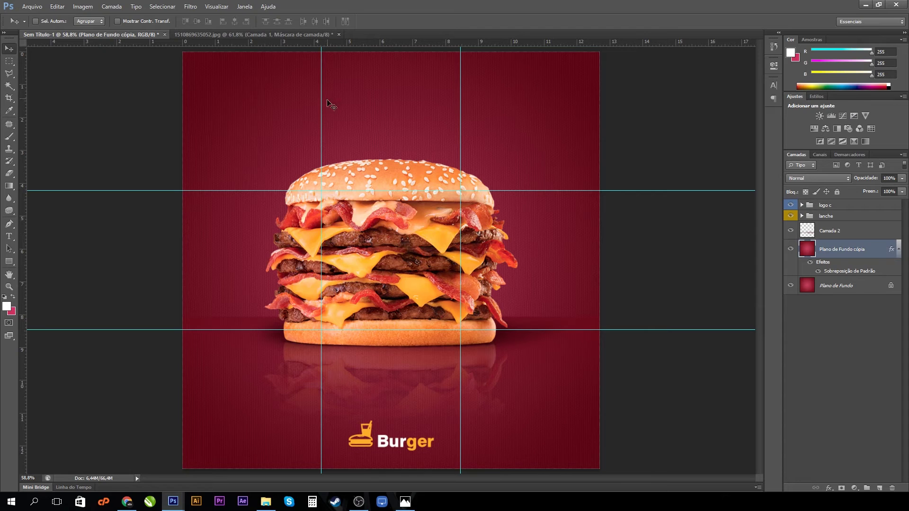
{"action": "left_click", "coordinate": [9, 137]}
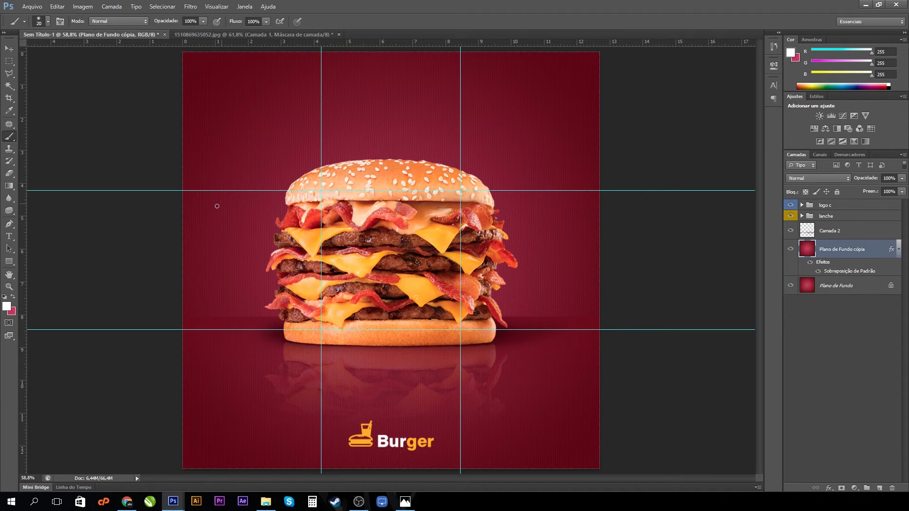
{"action": "left_click", "coordinate": [598, 61], "text": "alt"}
{"action": "left_click", "coordinate": [7, 307]}
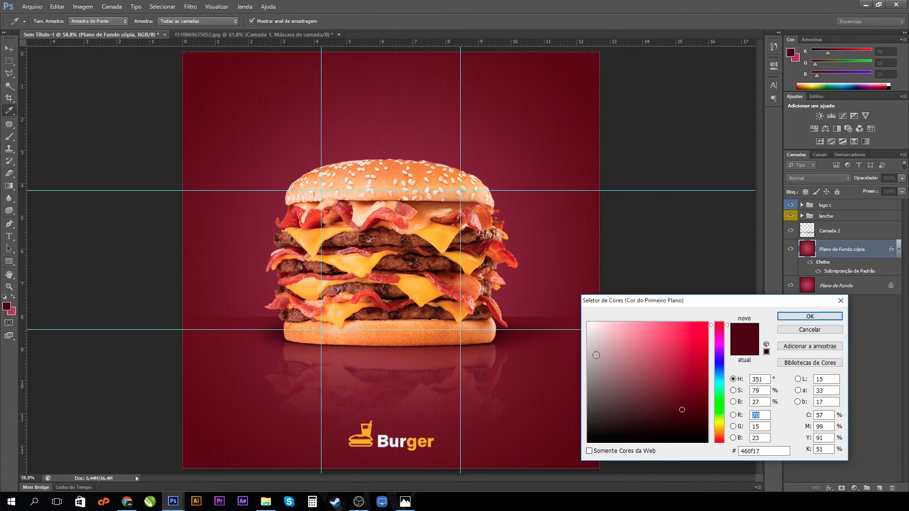
{"action": "left_click", "coordinate": [688, 419]}
{"action": "left_click", "coordinate": [810, 316]}
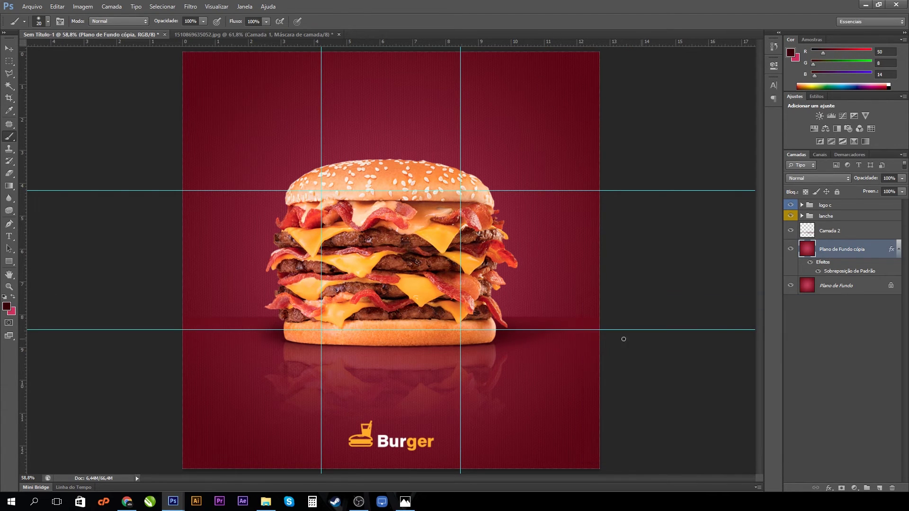
Darken both lower corners of the background copy with a 700 px brush at 66% opacity and 55% flow, then enlarge the brush to 1100 px
{"action": "key", "text": "bracketright"}
{"action": "key", "text": "bracketright"}
{"action": "key", "text": "bracketright"}
{"action": "key", "text": "bracketright"}
{"action": "key", "text": "bracketright"}
{"action": "key", "text": "bracketright"}
{"action": "key", "text": "bracketright"}
{"action": "key", "text": "bracketright"}
{"action": "key", "text": "bracketright"}
{"action": "key", "text": "bracketright"}
{"action": "key", "text": "bracketright"}
{"action": "key", "text": "bracketright"}
{"action": "key", "text": "bracketright"}
{"action": "key", "text": "bracketright"}
{"action": "key", "text": "bracketright"}
{"action": "key", "text": "bracketright"}
{"action": "key", "text": "bracketright"}
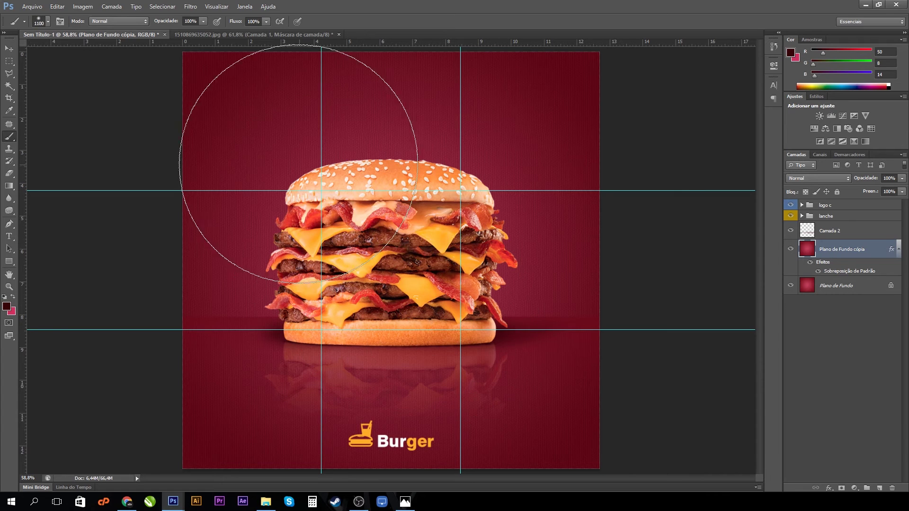
{"action": "mouse_move", "coordinate": [202, 21]}
{"action": "left_mouse_down"}
{"action": "mouse_move", "coordinate": [186, 30]}
{"action": "mouse_move", "coordinate": [266, 31]}
{"action": "mouse_move", "coordinate": [245, 31]}
{"action": "left_mouse_up"}
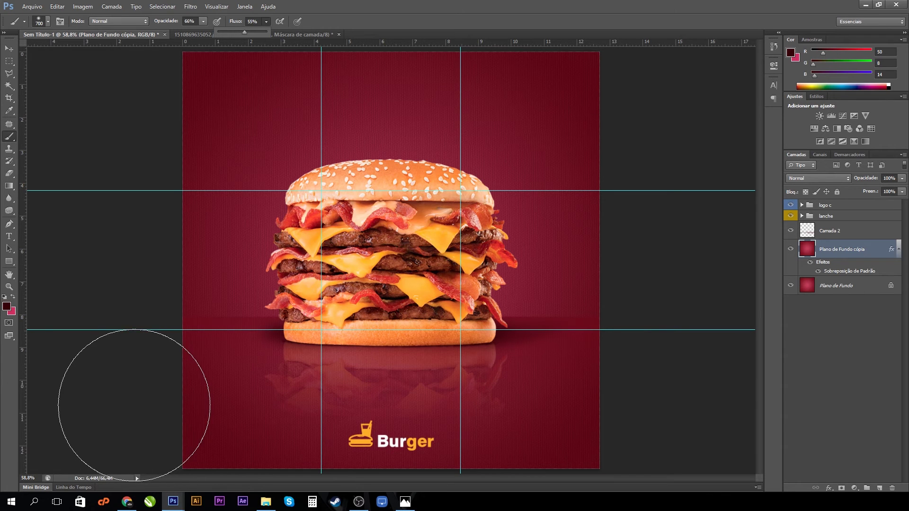
{"action": "left_click_drag", "start_coordinate": [121, 407], "coordinate": [205, 455]}
{"action": "left_click_drag", "start_coordinate": [670, 427], "coordinate": [611, 467]}
{"action": "scroll", "coordinate": [519, 355], "scroll_direction": "down", "scroll_amount": 3}
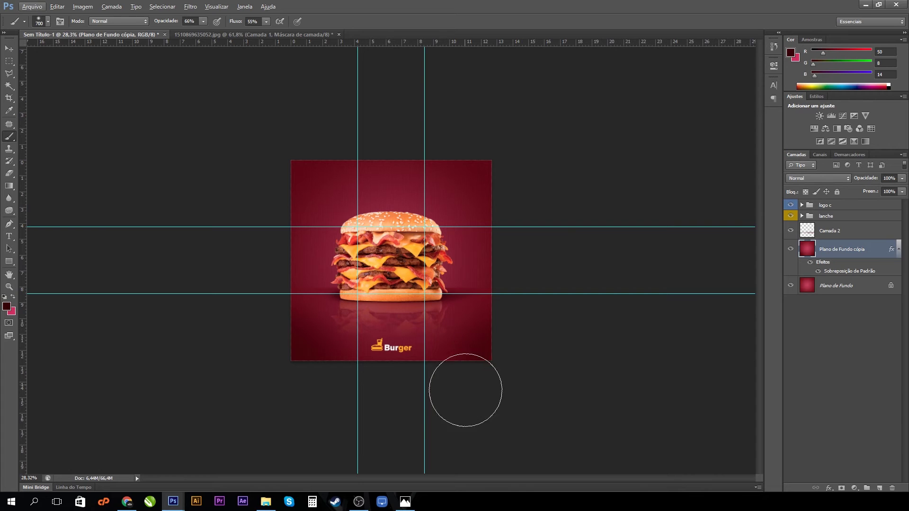
{"action": "key", "text": "bracketright"}
{"action": "key", "text": "bracketright"}
{"action": "key", "text": "bracketright"}
{"action": "key", "text": "bracketright"}
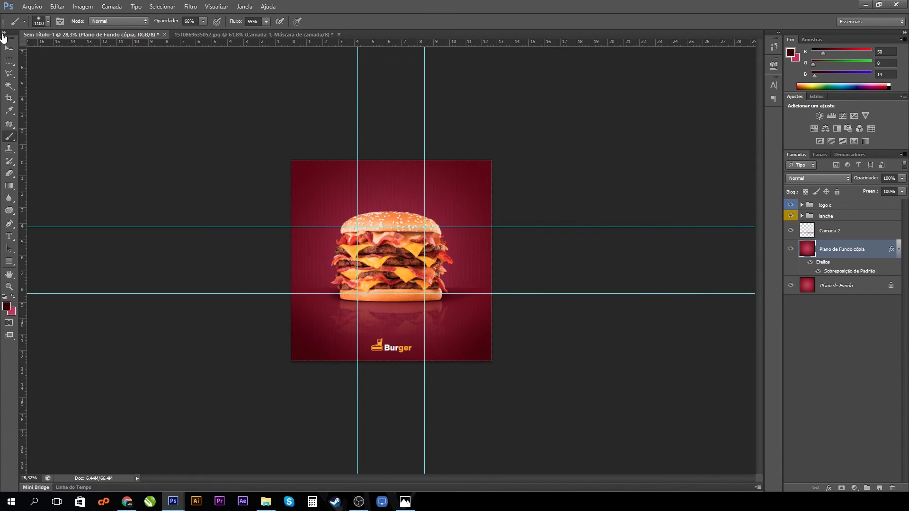
Add a new empty layer directly above Plano de Fundo cópia and make it the active layer
{"action": "left_click", "coordinate": [9, 48]}
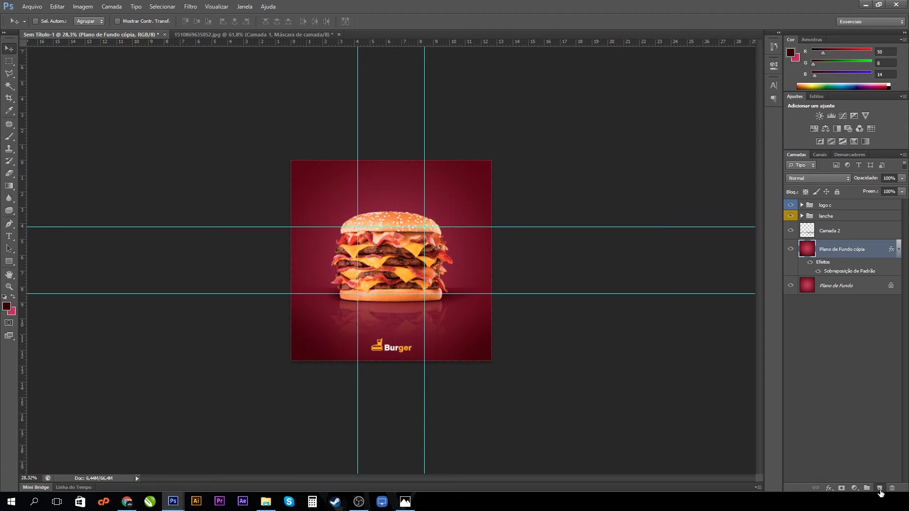
{"action": "left_click", "coordinate": [880, 489]}
{"action": "key", "text": "ctrl+0"}
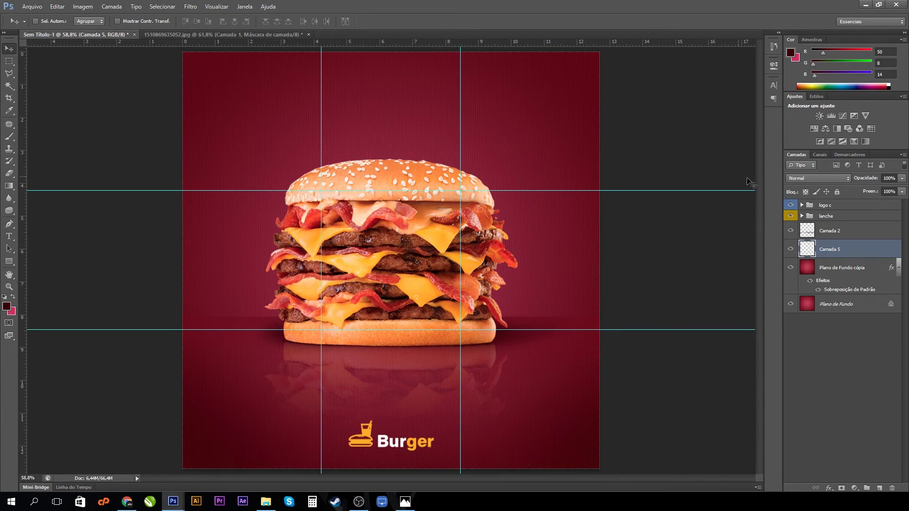
{"action": "left_click", "coordinate": [834, 269]}
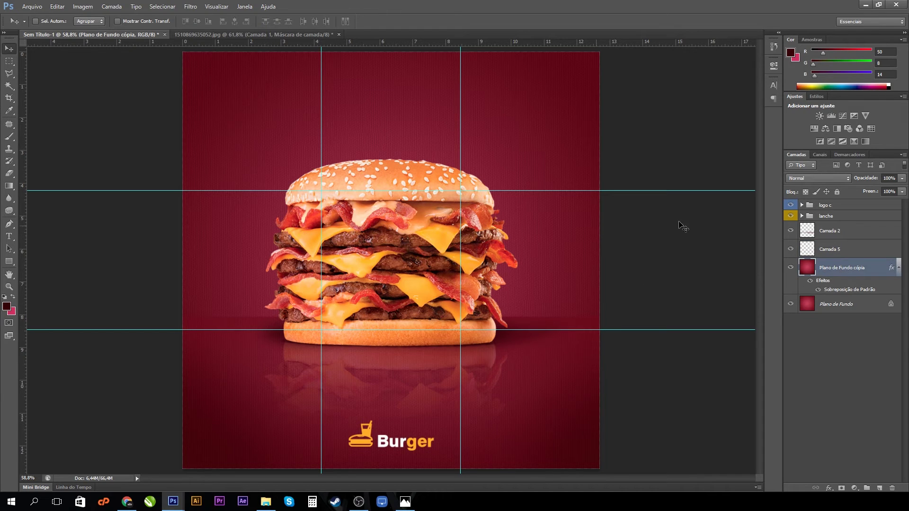
{"action": "left_click", "coordinate": [824, 246]}
Paint soft dark red spots around the burger's four corners on Camada 5 with a 700 px brush at 86% opacity and 84% flow
{"action": "left_click", "coordinate": [9, 137]}
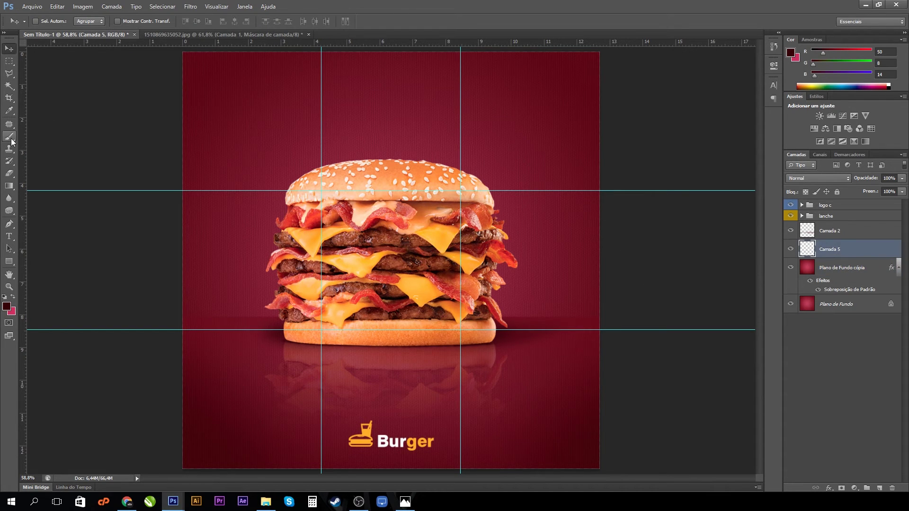
{"action": "key", "text": "bracketleft"}
{"action": "key", "text": "bracketleft"}
{"action": "key", "text": "bracketleft"}
{"action": "key", "text": "bracketleft"}
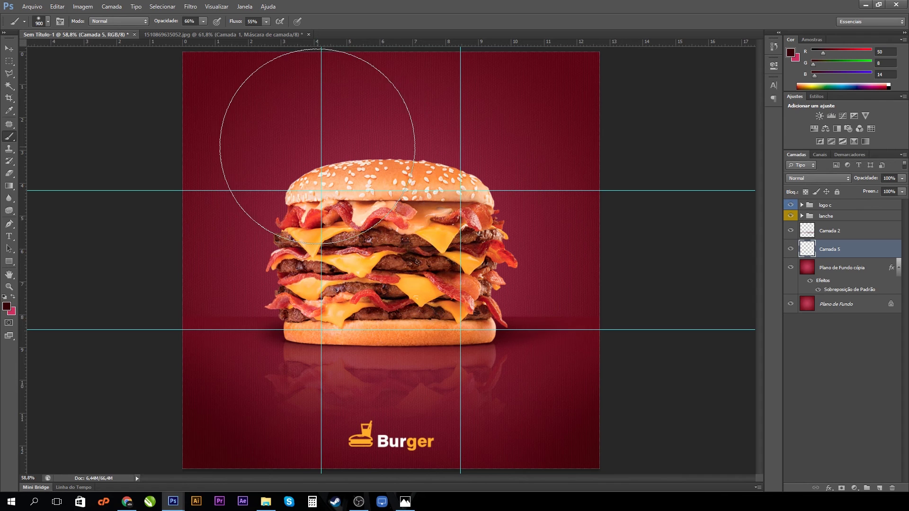
{"action": "left_click", "coordinate": [302, 144]}
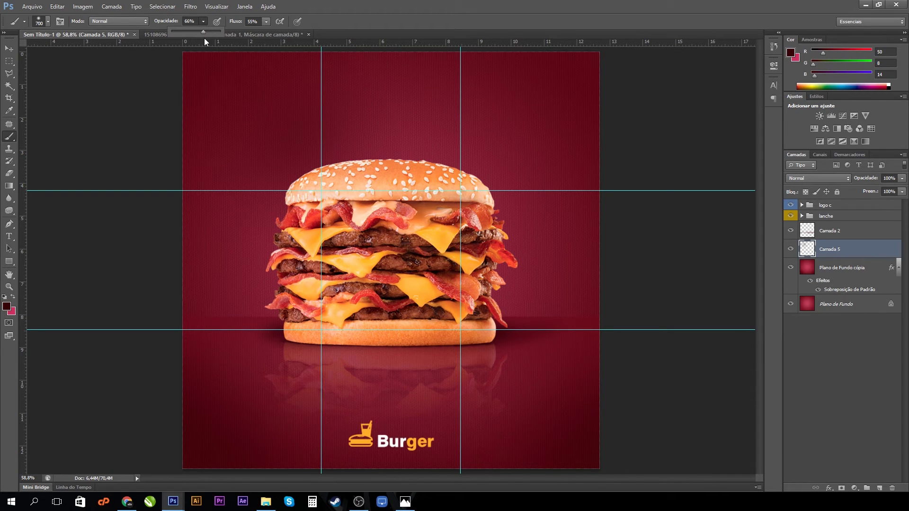
{"action": "left_click", "coordinate": [266, 23]}
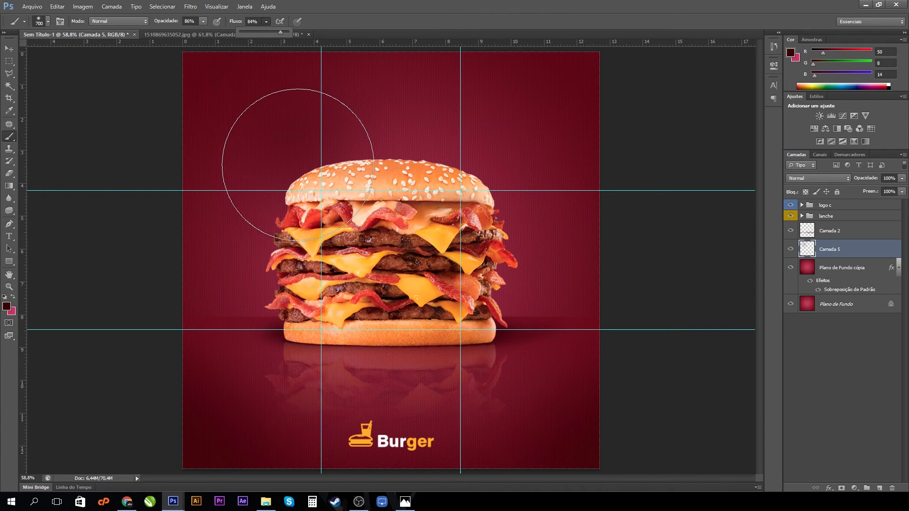
{"action": "left_click", "coordinate": [301, 167]}
{"action": "left_click", "coordinate": [505, 168]}
{"action": "left_click", "coordinate": [312, 352]}
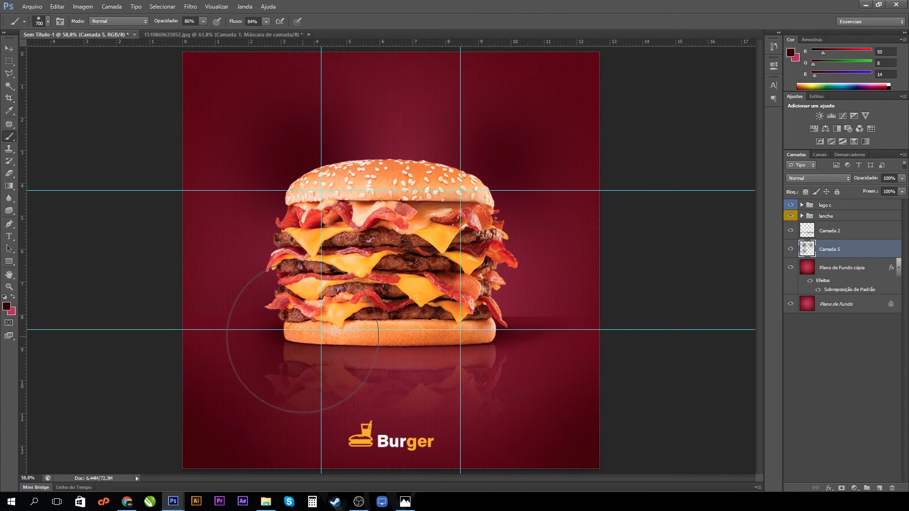
{"action": "left_click", "coordinate": [502, 334]}
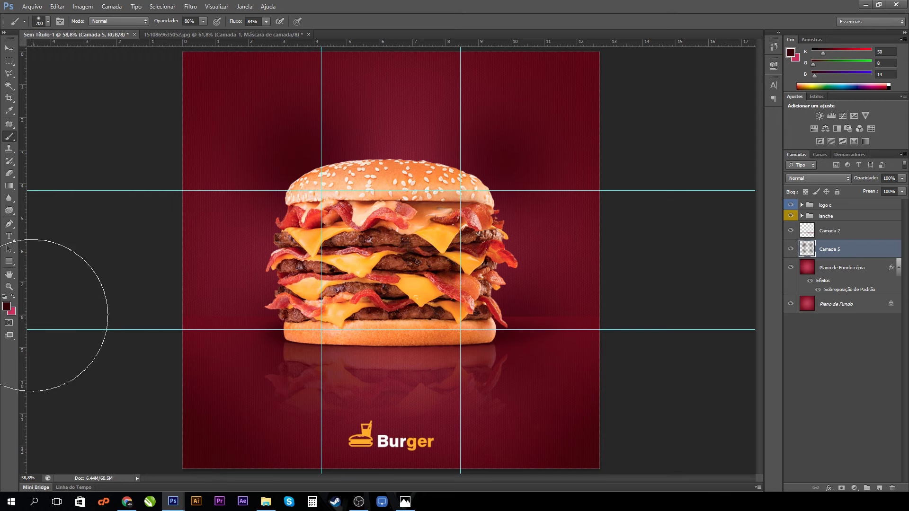
Swap to the pink colour (RGB 181, 54, 90) and paint soft glows above, on both sides of and behind the burger
{"action": "left_click", "coordinate": [12, 298]}
{"action": "left_click", "coordinate": [370, 153]}
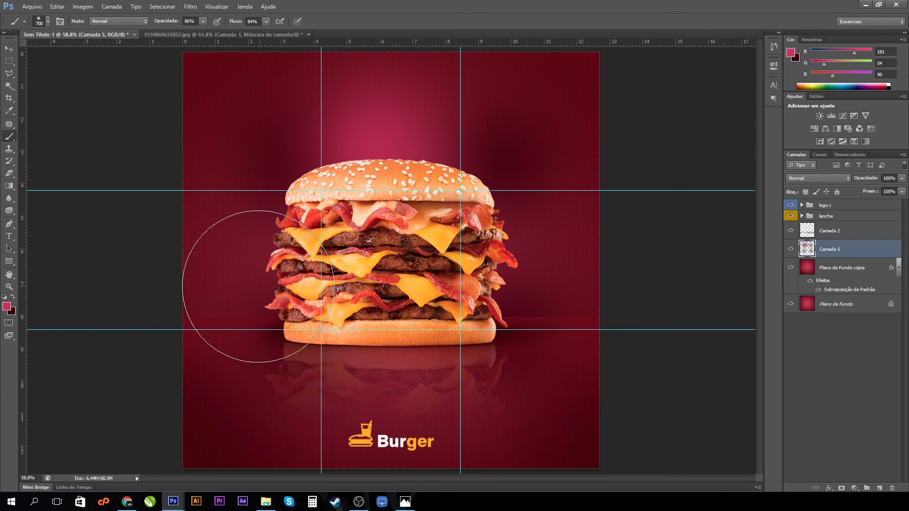
{"action": "left_click", "coordinate": [249, 286]}
{"action": "left_click", "coordinate": [521, 301]}
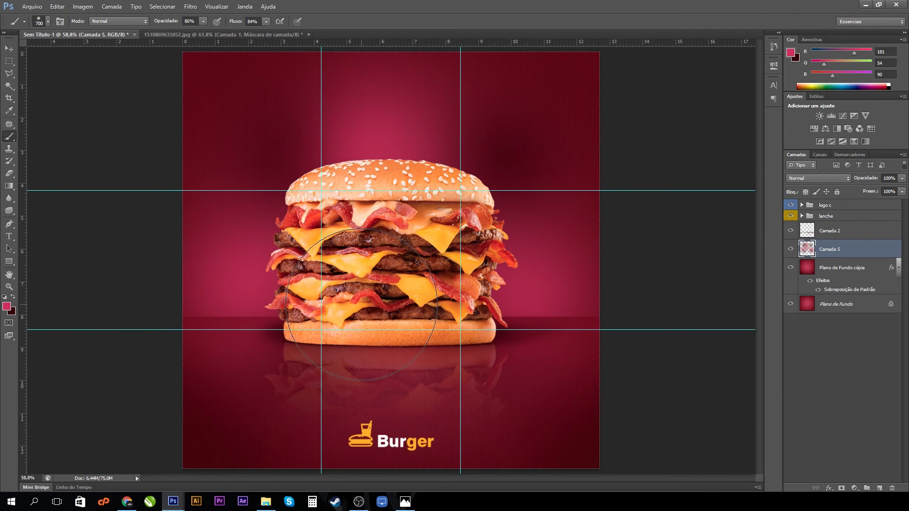
{"action": "left_click", "coordinate": [387, 322]}
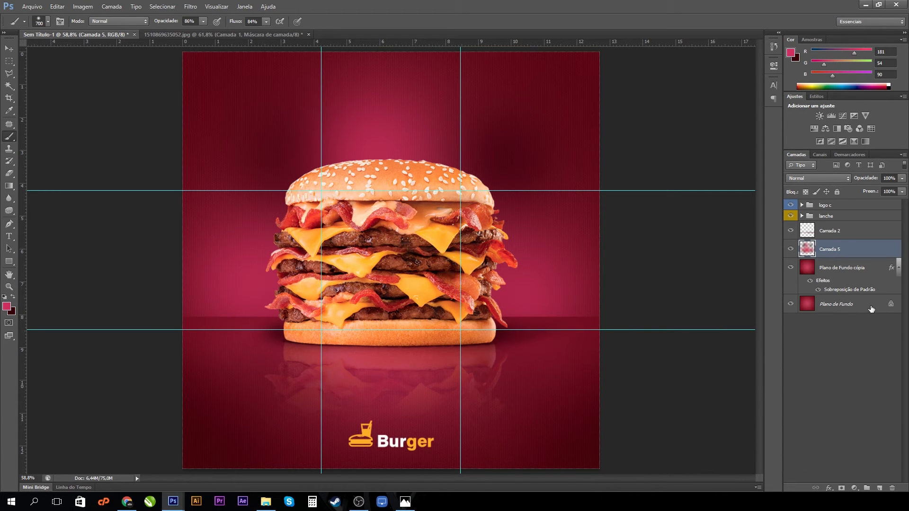
Compare blend modes for Camada 5 and set it to Clarear
{"action": "left_click", "coordinate": [9, 48]}
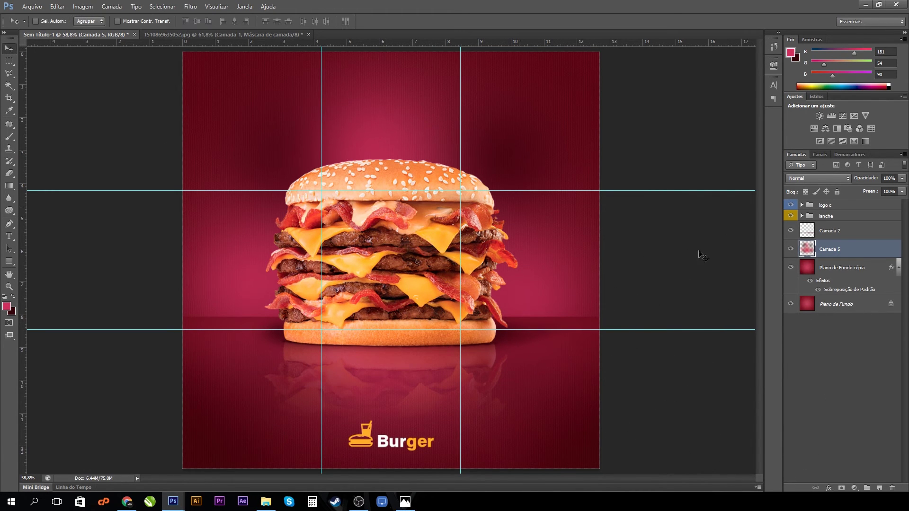
{"action": "left_click", "coordinate": [827, 178]}
{"action": "left_click", "coordinate": [827, 179]}
{"action": "scroll", "coordinate": [826, 177], "scroll_direction": "down", "scroll_amount": 6}
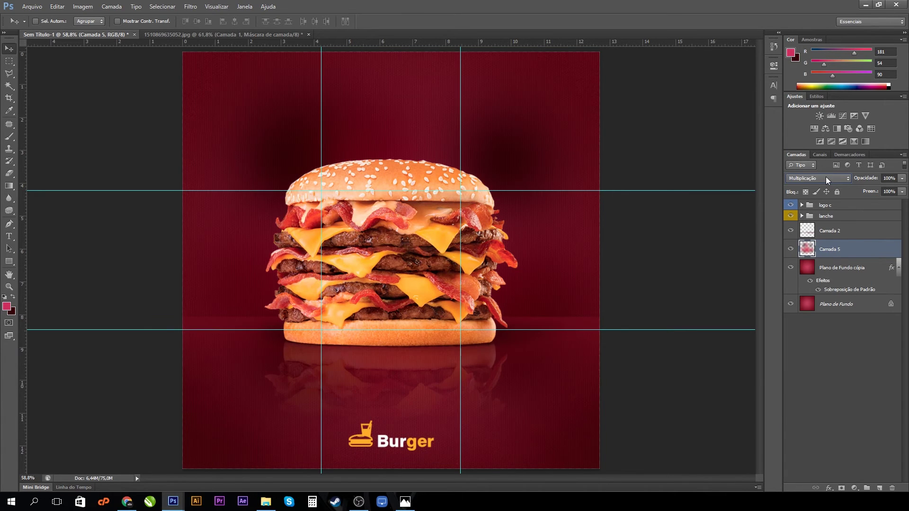
{"action": "scroll", "coordinate": [826, 177], "scroll_direction": "down", "scroll_amount": 1}
{"action": "scroll", "coordinate": [826, 177], "scroll_direction": "up", "scroll_amount": 1}
{"action": "scroll", "coordinate": [826, 177], "scroll_direction": "down", "scroll_amount": 1}
{"action": "scroll", "coordinate": [826, 178], "scroll_direction": "up", "scroll_amount": 1}
{"action": "scroll", "coordinate": [826, 177], "scroll_direction": "down", "scroll_amount": 1}
{"action": "scroll", "coordinate": [826, 177], "scroll_direction": "up", "scroll_amount": 1}
{"action": "scroll", "coordinate": [826, 177], "scroll_direction": "down", "scroll_amount": 1}
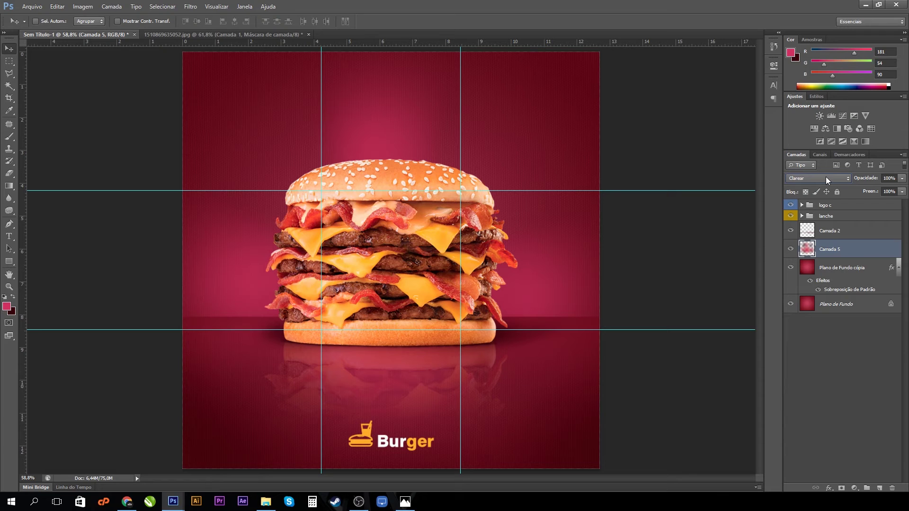
Apply a Gaussian Blur to the pink glow on Camada 5
{"action": "left_click", "coordinate": [865, 236]}
{"action": "left_click", "coordinate": [865, 249]}
{"action": "left_click", "coordinate": [190, 6]}
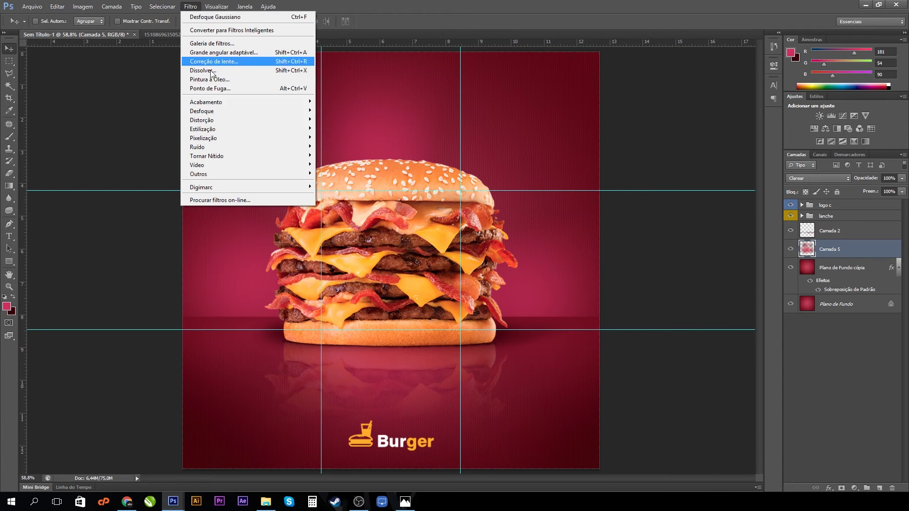
{"action": "mouse_move", "coordinate": [224, 112]}
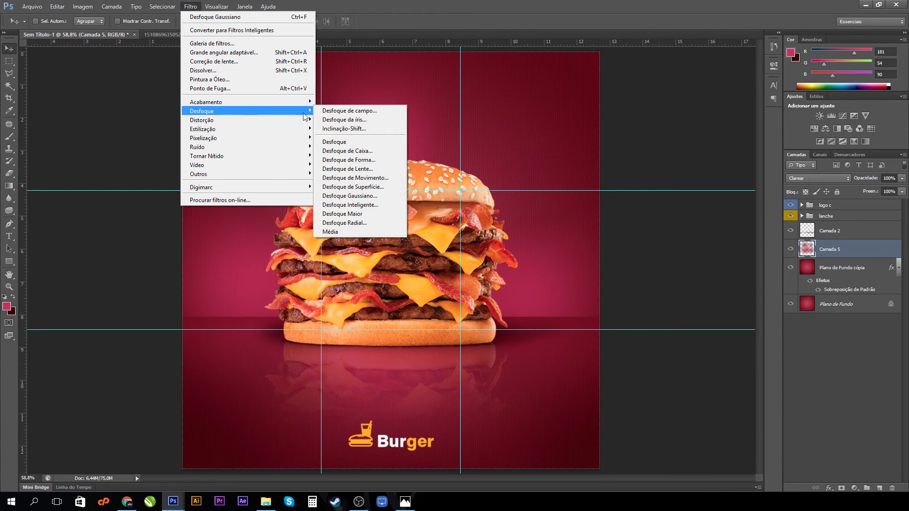
{"action": "left_click", "coordinate": [368, 196]}
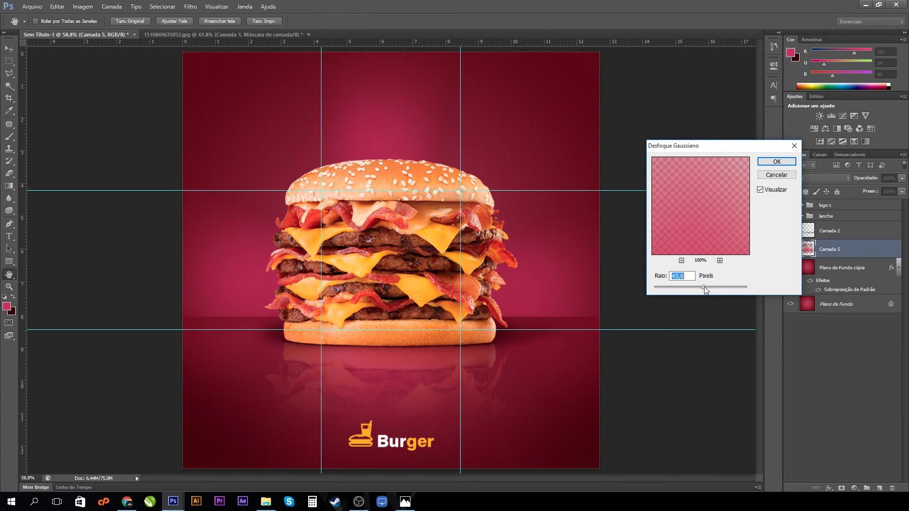
{"action": "left_click", "coordinate": [787, 162]}
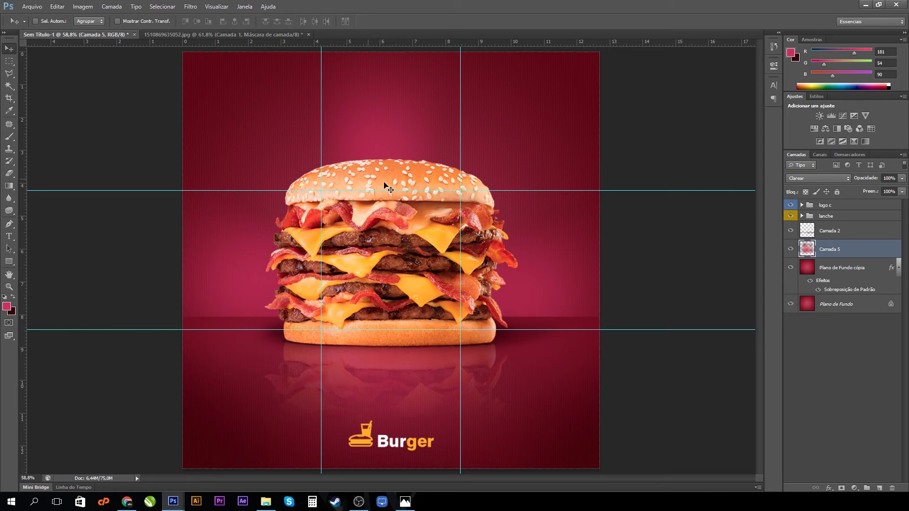
Apply Levels to the lanche p layer in the lanche group, with black input 25 and midtones 1.29
{"action": "left_click", "coordinate": [849, 229]}
{"action": "left_click", "coordinate": [848, 217]}
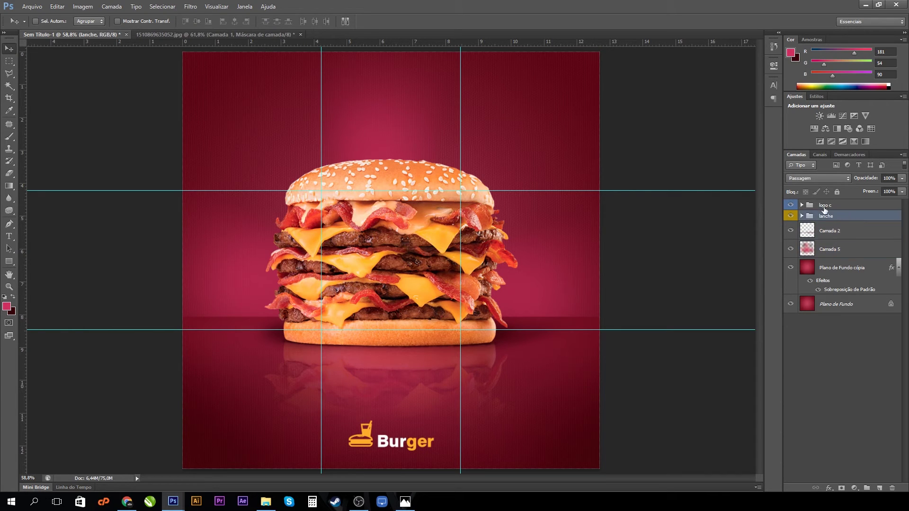
{"action": "left_click", "coordinate": [802, 216]}
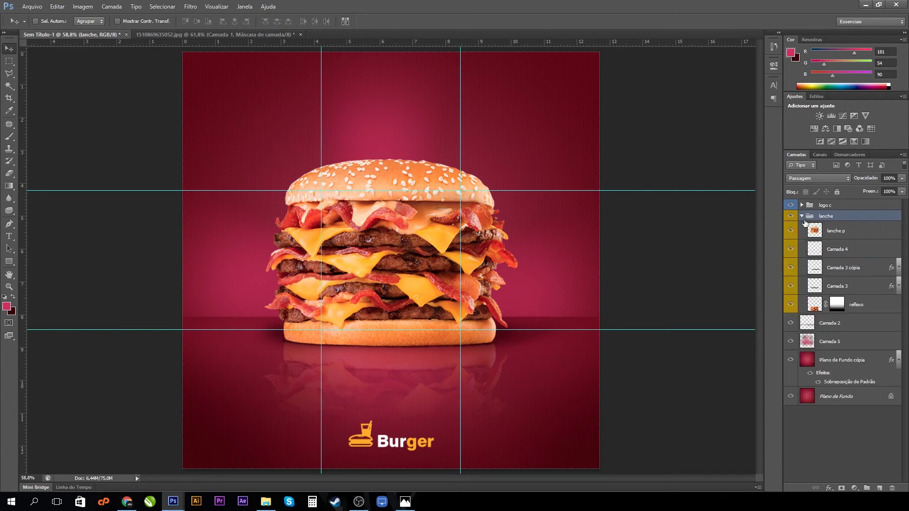
{"action": "left_click", "coordinate": [841, 233]}
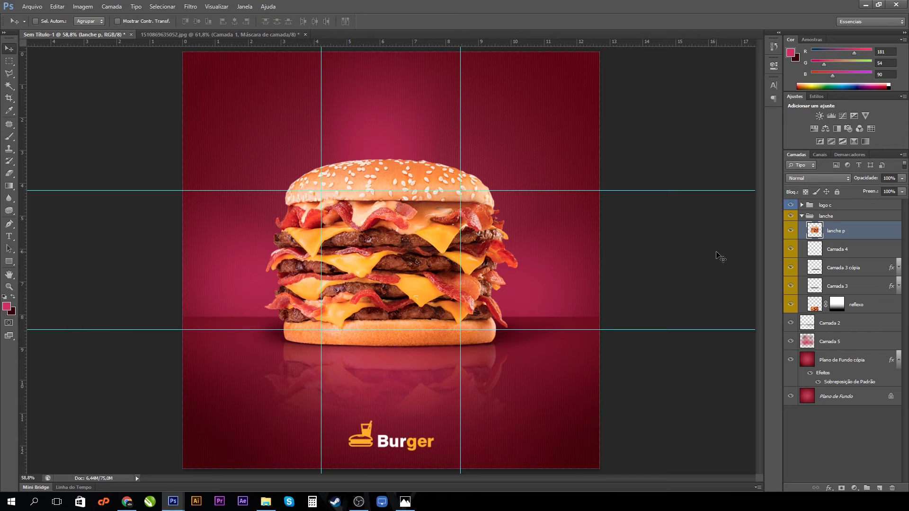
{"action": "key", "text": "ctrl+l"}
{"action": "left_click_drag", "start_coordinate": [604, 333], "coordinate": [660, 333]}
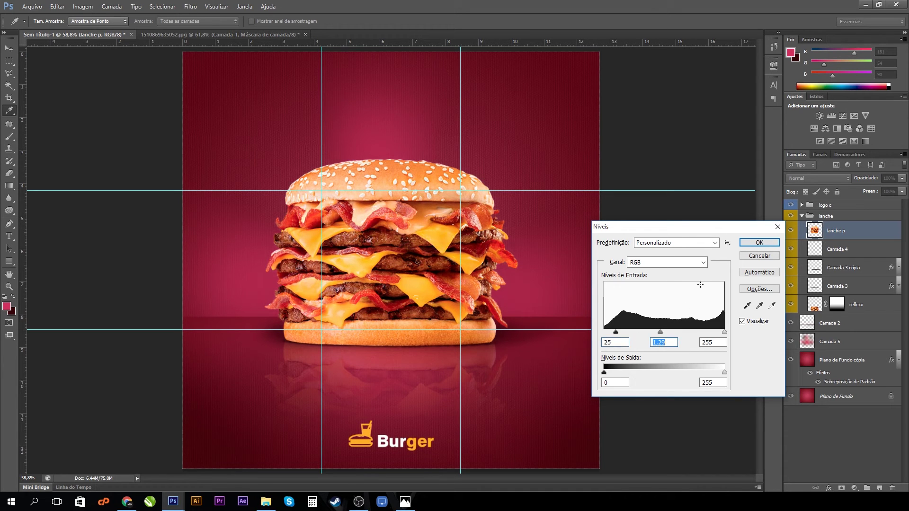
{"action": "left_click", "coordinate": [759, 243]}
{"action": "key", "text": "v"}
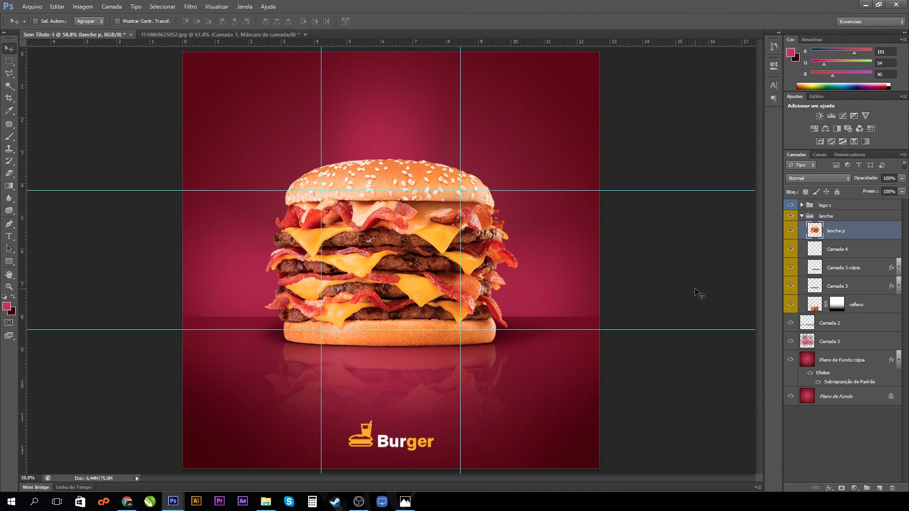
Apply Levels to the burger layer again, with black input 14 and midtones 1.20
{"action": "key", "text": "ctrl+l"}
{"action": "left_click_drag", "start_coordinate": [604, 333], "coordinate": [610, 333]}
{"action": "left_click_drag", "start_coordinate": [667, 332], "coordinate": [661, 334]}
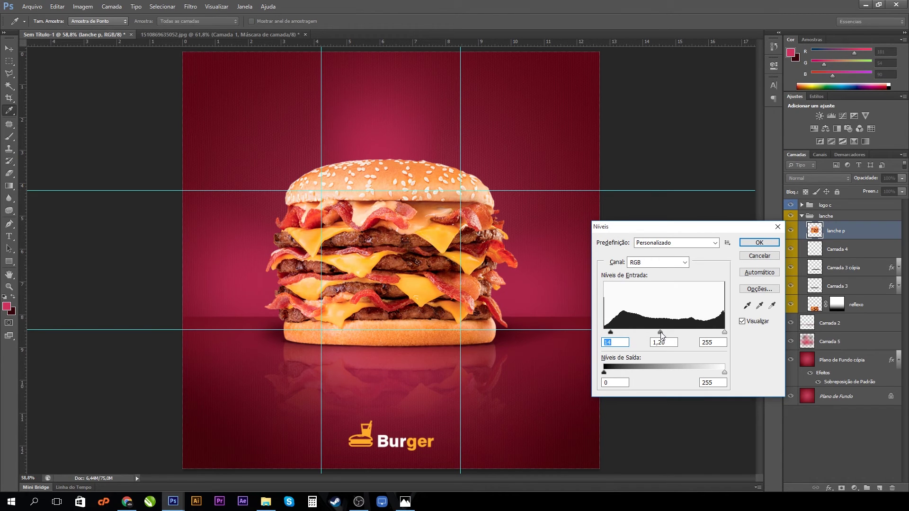
{"action": "left_click", "coordinate": [759, 243]}
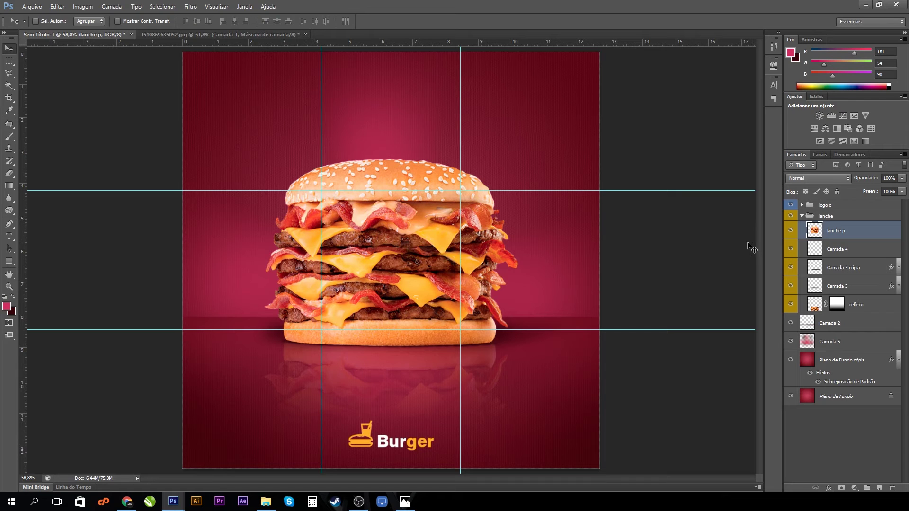
Sample the logo's orange (RGB 247, 173, 44) and add the text "hummm..." in that colour above the burger
{"action": "key", "text": "i"}
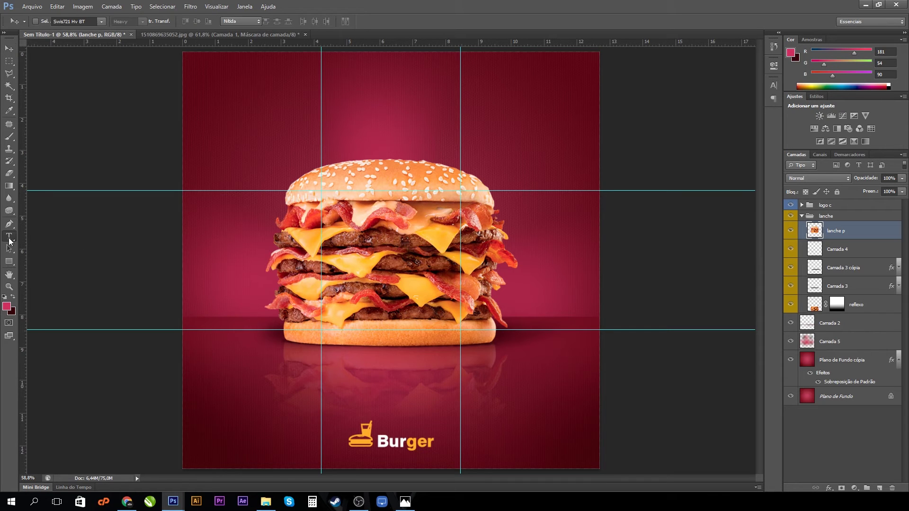
{"action": "left_click", "coordinate": [7, 306]}
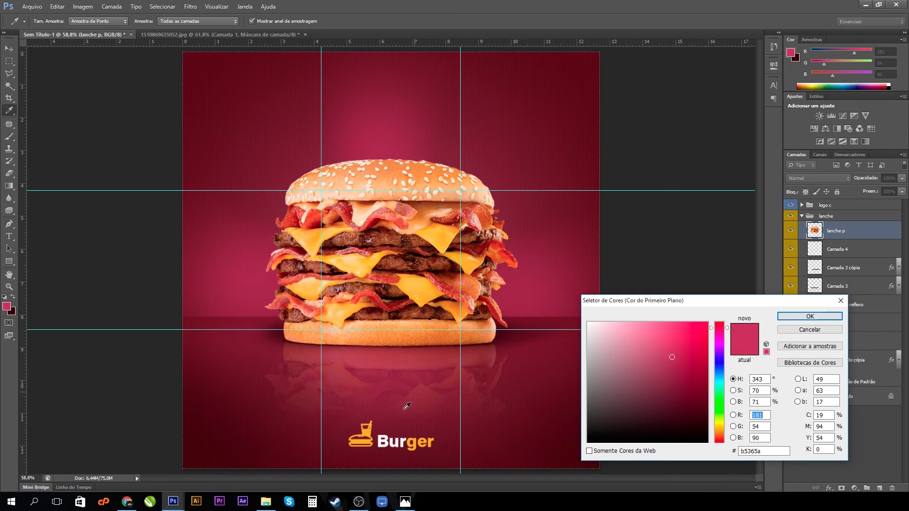
{"action": "left_click", "coordinate": [370, 429]}
{"action": "left_click", "coordinate": [810, 316]}
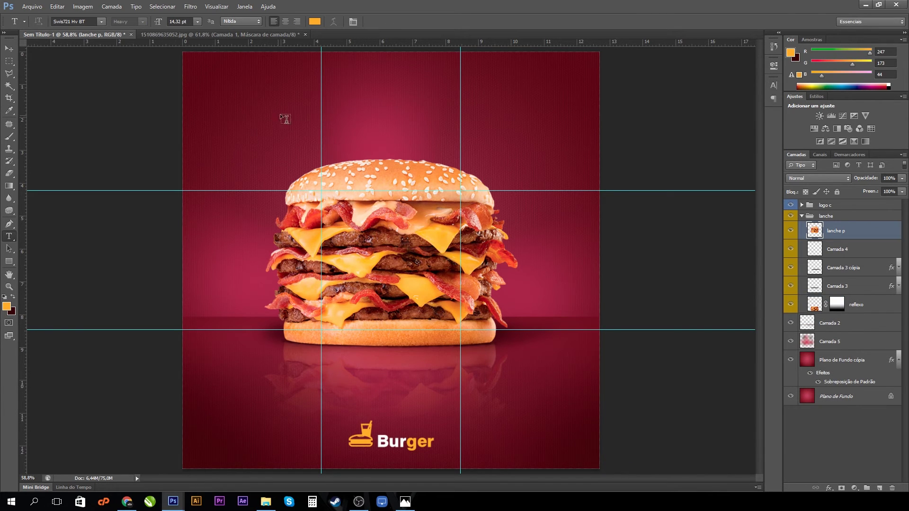
{"action": "left_click", "coordinate": [303, 95]}
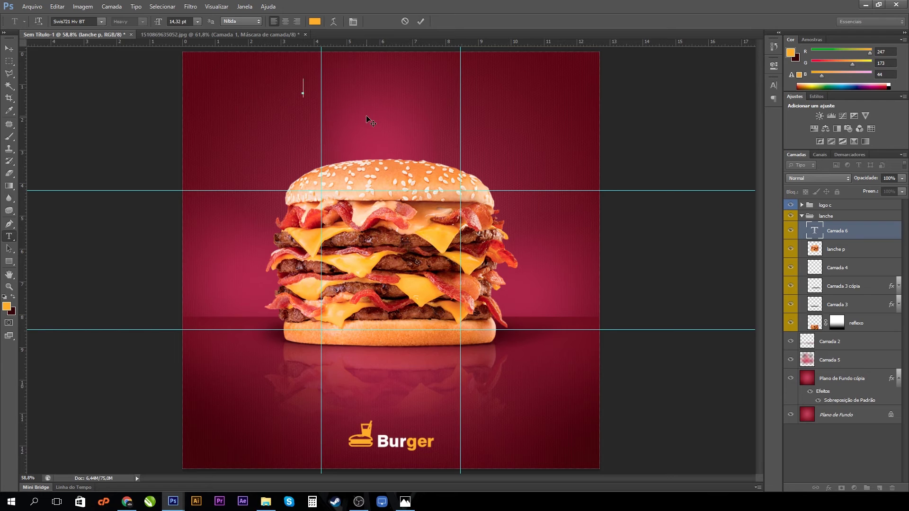
{"action": "type", "text": "hummm..."}
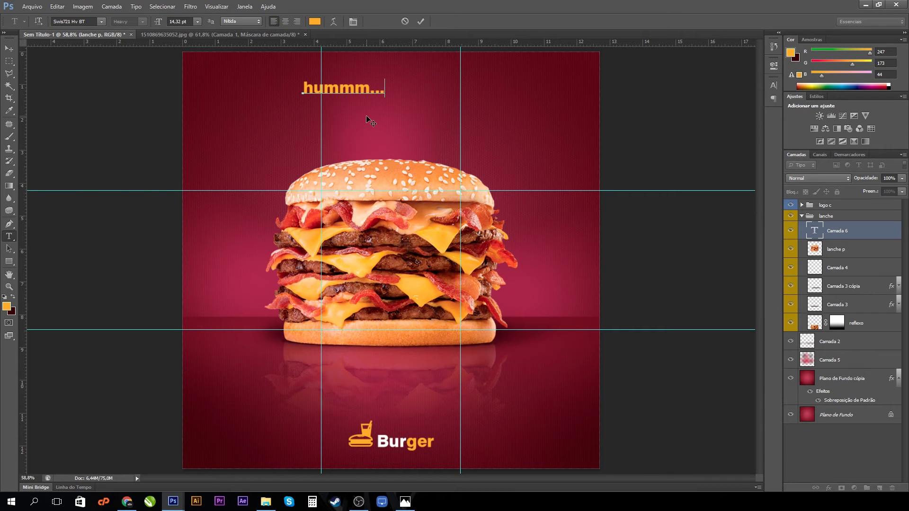
Change the font of the whole "hummm..." text to Hamurz Free and commit the text
{"action": "key", "text": "ctrl+a"}
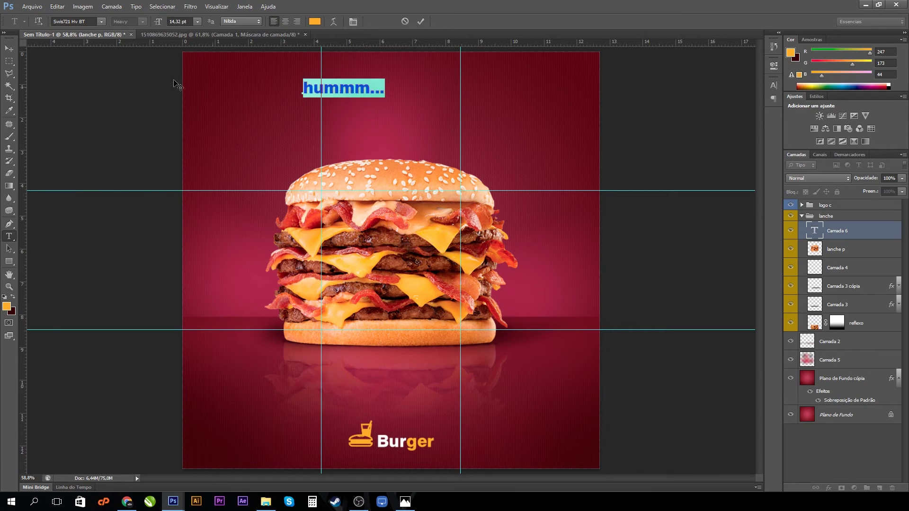
{"action": "left_click", "coordinate": [81, 20]}
{"action": "type", "text": "Hamurz Free Ve..."}
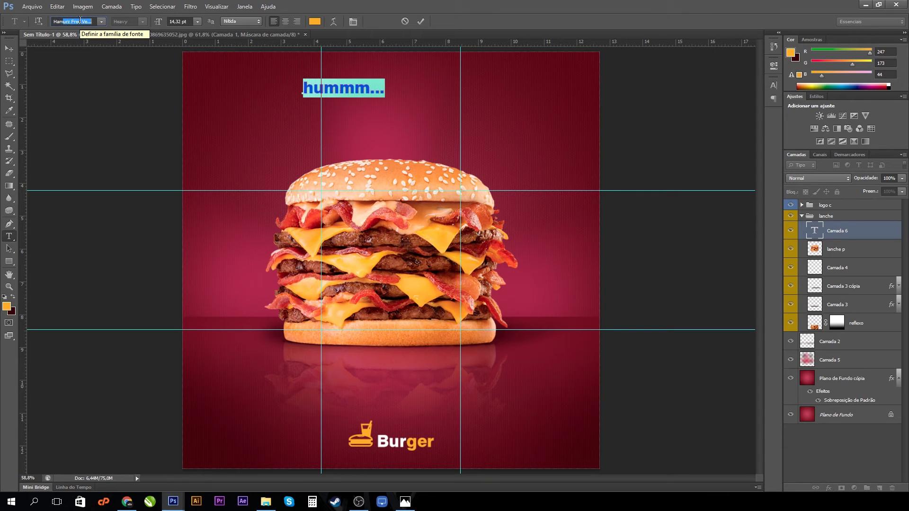
{"action": "key", "text": "Return"}
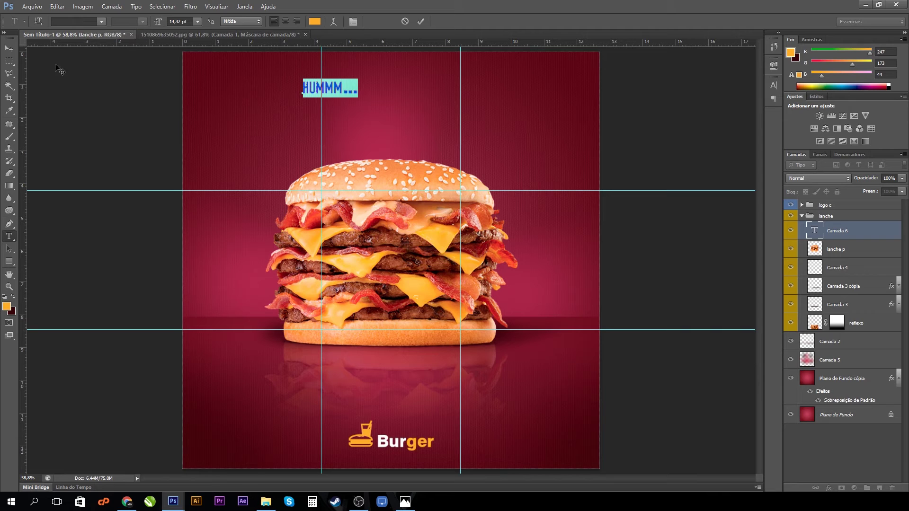
{"action": "left_click", "coordinate": [9, 48]}
Enlarge the "hummm..." text to about 51 pt, tilt it upward to the right and place it above the bun
{"action": "key", "text": "ctrl+t"}
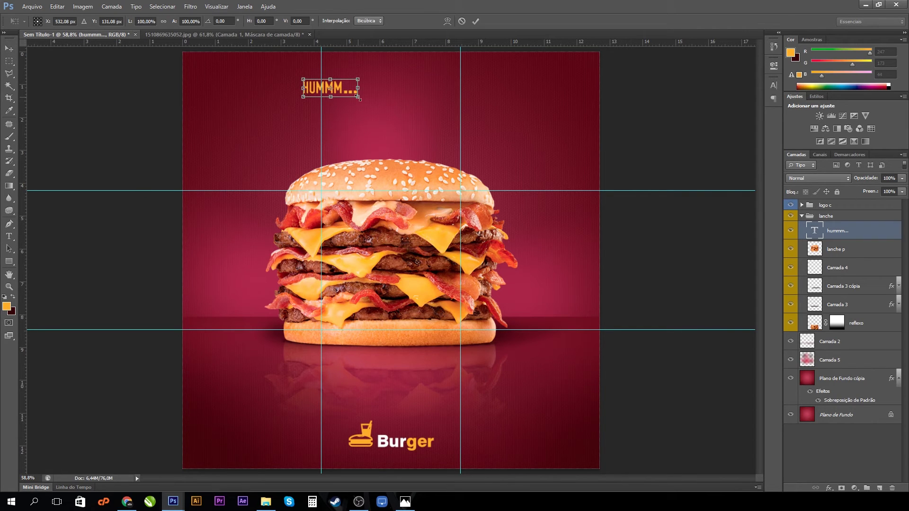
{"action": "left_click_drag", "start_coordinate": [359, 98], "coordinate": [507, 138]}
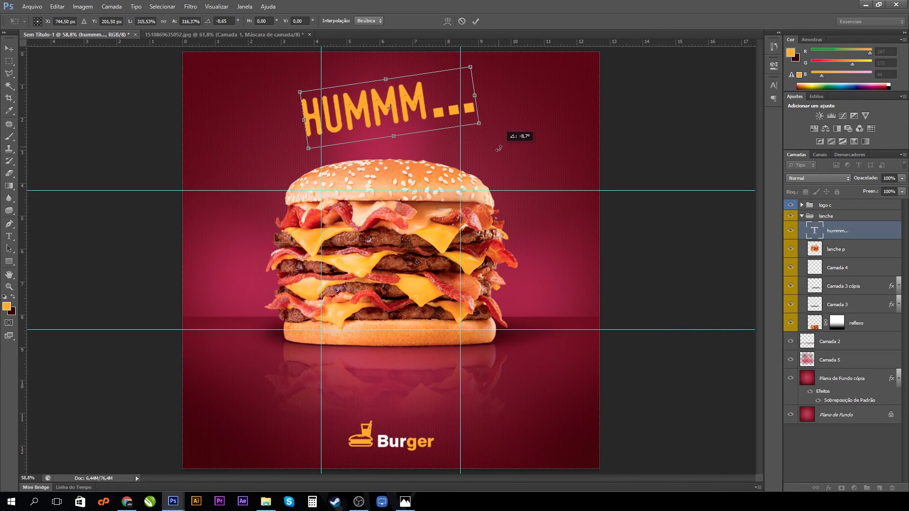
{"action": "left_click_drag", "start_coordinate": [425, 114], "coordinate": [438, 116]}
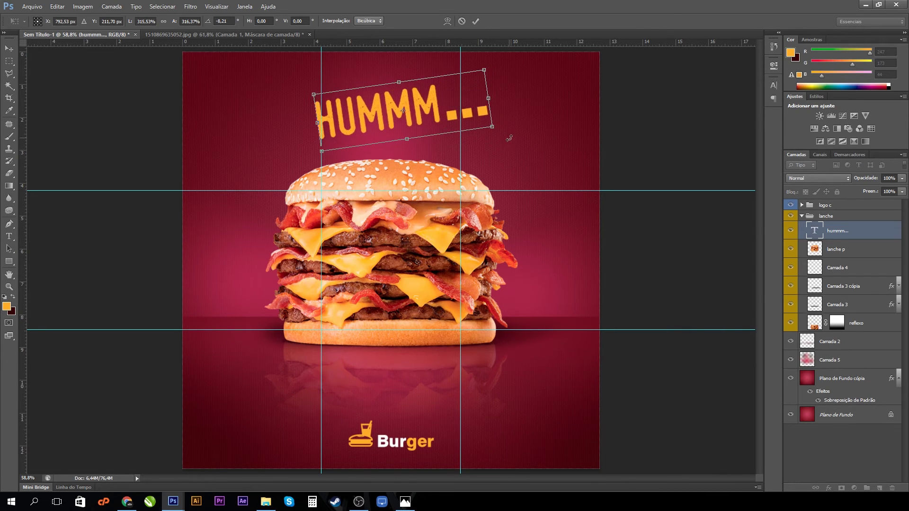
{"action": "left_click_drag", "start_coordinate": [508, 137], "coordinate": [507, 139]}
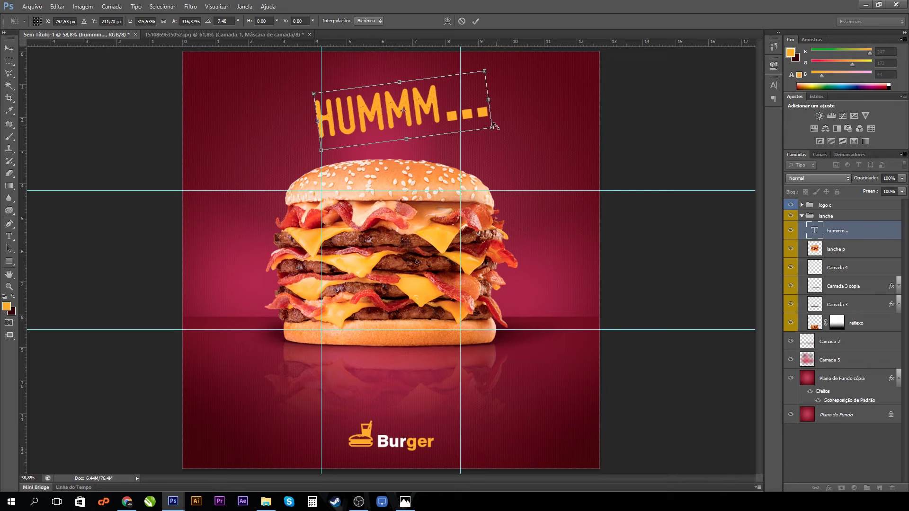
{"action": "left_click_drag", "start_coordinate": [318, 153], "coordinate": [304, 158]}
{"action": "left_click_drag", "start_coordinate": [358, 134], "coordinate": [379, 124]}
{"action": "left_click_drag", "start_coordinate": [321, 86], "coordinate": [315, 85]}
{"action": "key", "text": "Return"}
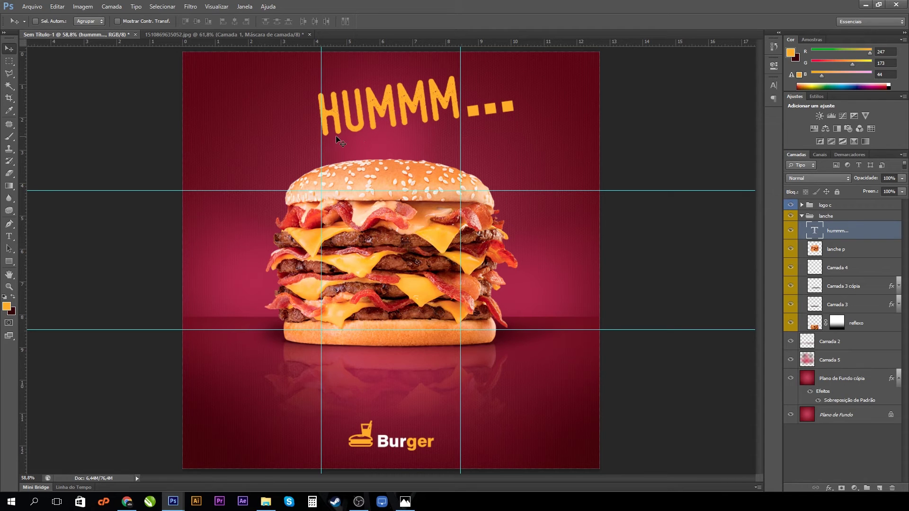
Reduce the three dots at the end of the "hummm..." text to 36 pt
{"action": "left_click", "coordinate": [9, 237]}
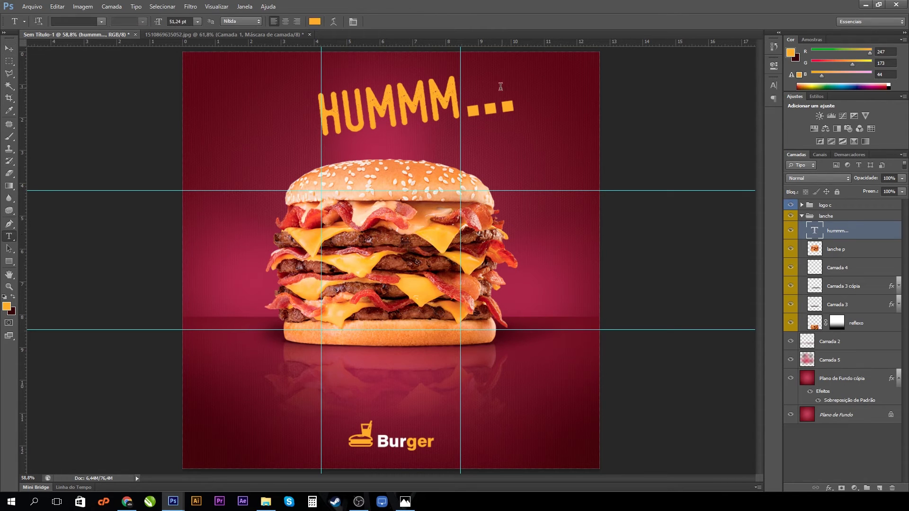
{"action": "left_click_drag", "start_coordinate": [469, 108], "coordinate": [515, 106]}
{"action": "left_click", "coordinate": [197, 21]}
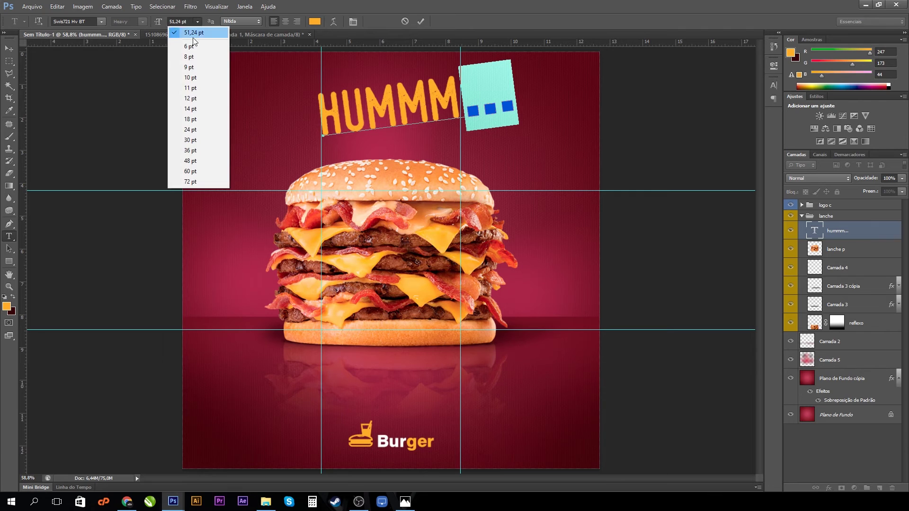
{"action": "left_click", "coordinate": [195, 152]}
{"action": "left_click", "coordinate": [9, 48]}
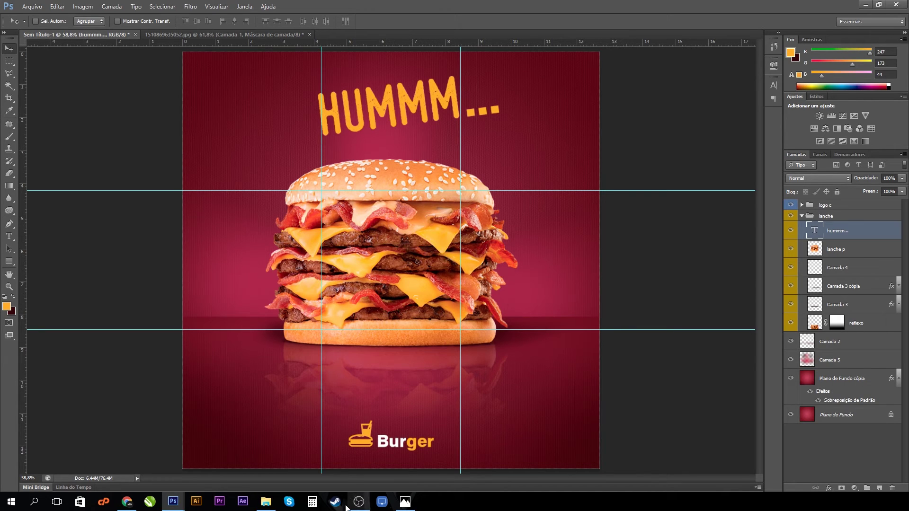
{"action": "left_click", "coordinate": [267, 502]}
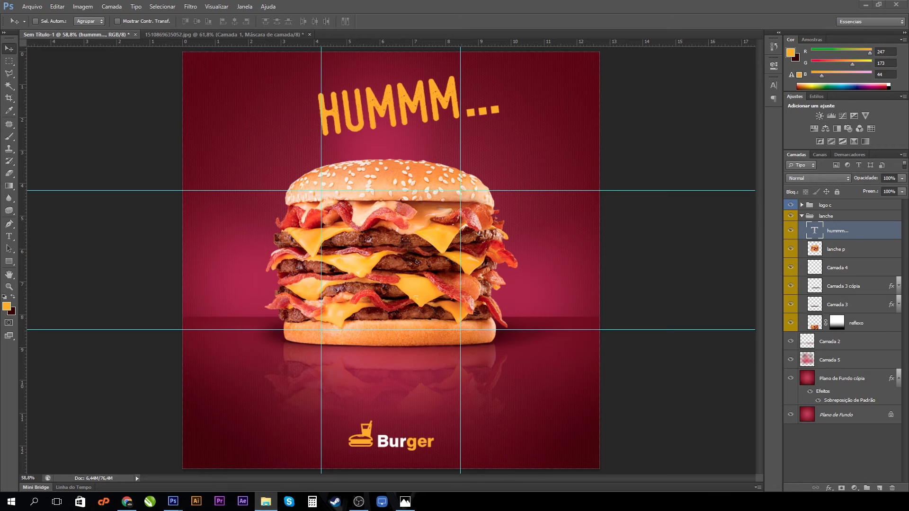
{"action": "left_click_drag", "start_coordinate": [370, 3], "coordinate": [384, 33]}
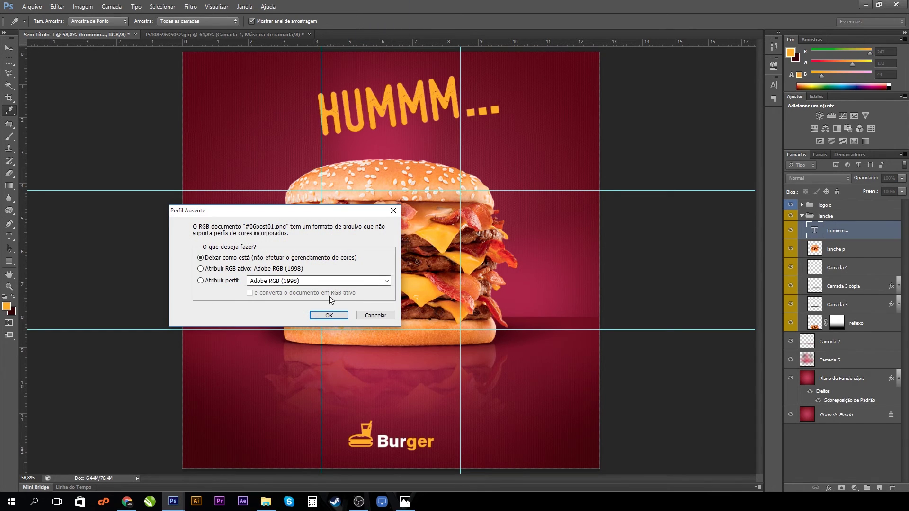
{"action": "left_click", "coordinate": [374, 316]}
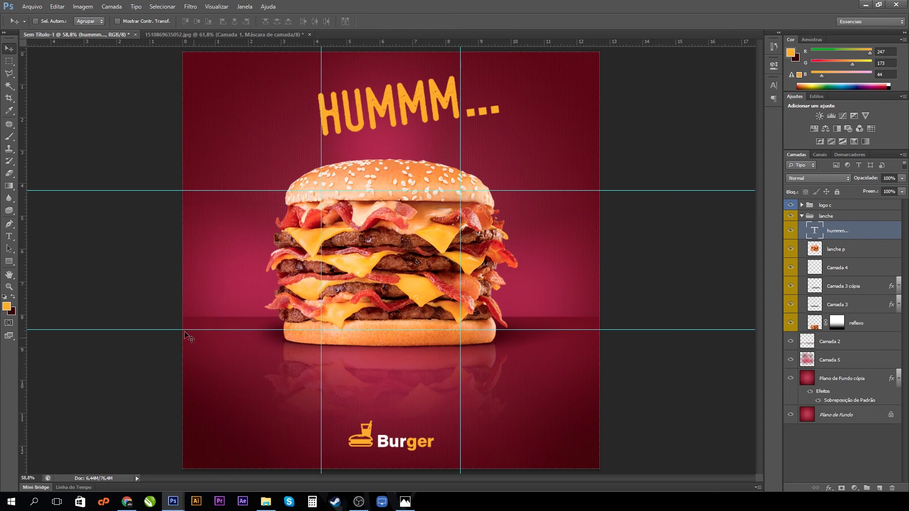
{"action": "left_click", "coordinate": [33, 7]}
{"action": "left_click", "coordinate": [37, 16]}
{"action": "left_click", "coordinate": [517, 231]}
Open the bacon image #06post01.png from the Aula 02 folder without colour management and activate the Polygonal Lasso tool
{"action": "left_click", "coordinate": [32, 6]}
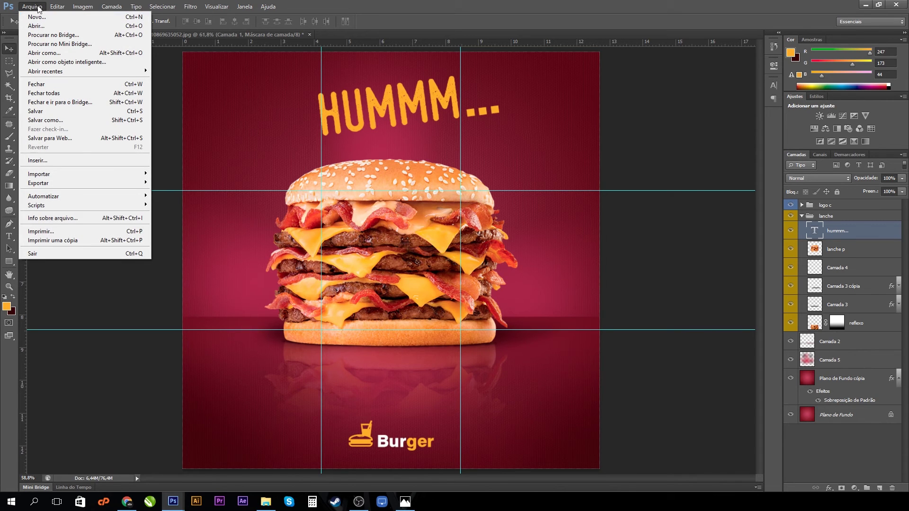
{"action": "left_click", "coordinate": [36, 25]}
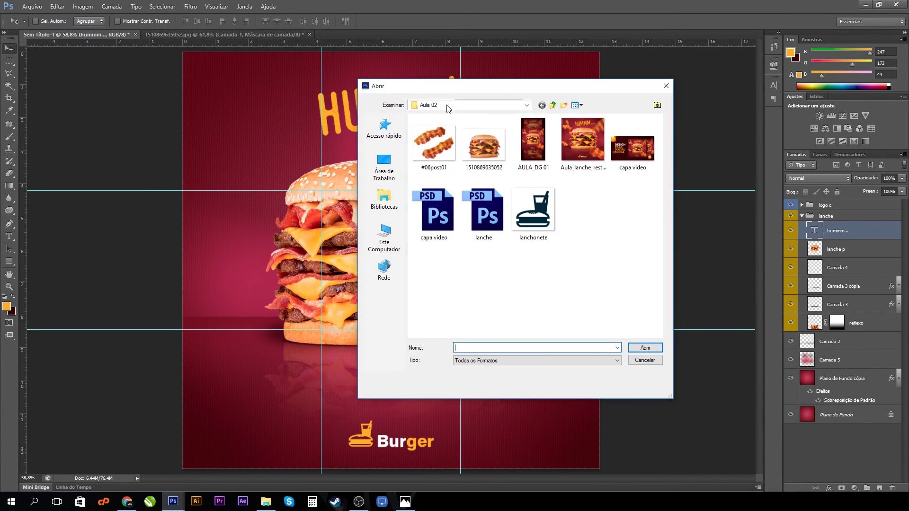
{"action": "double_click", "coordinate": [443, 149]}
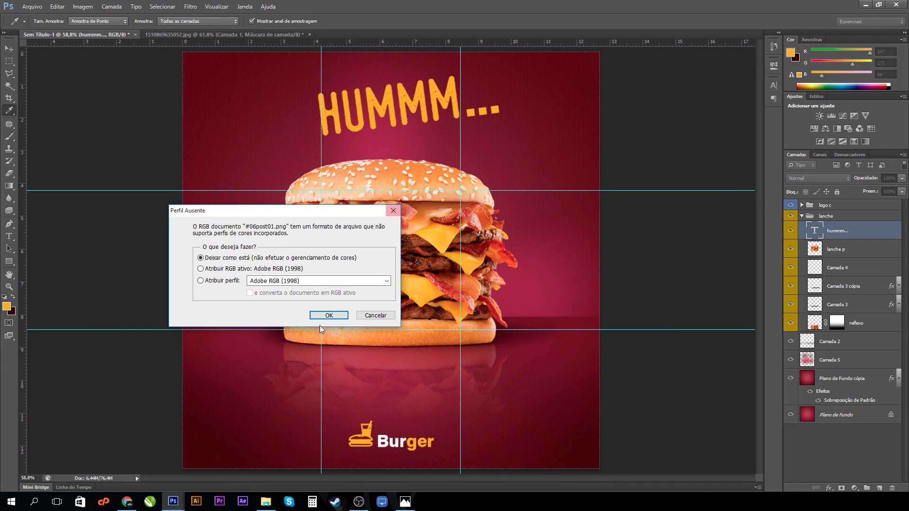
{"action": "left_click", "coordinate": [327, 318]}
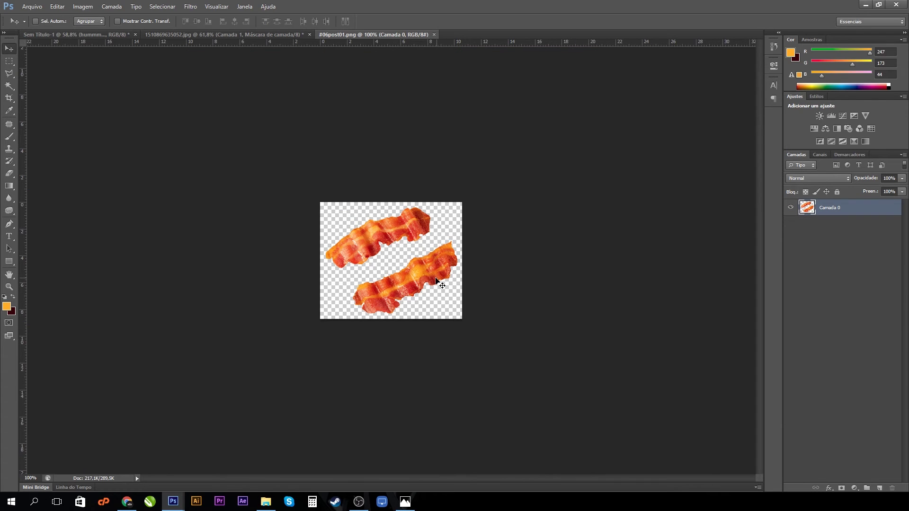
{"action": "left_click", "coordinate": [9, 69]}
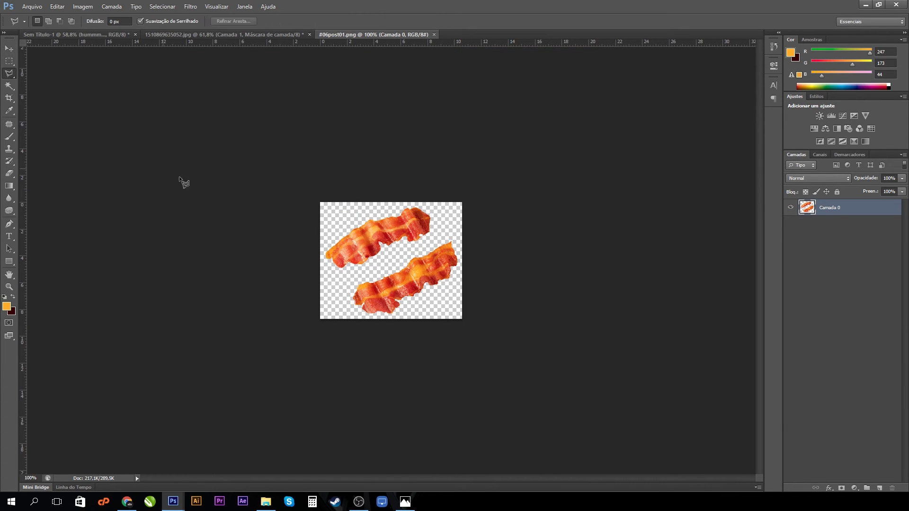
Outline the upper bacon strip with a closed polygonal selection and copy it
{"action": "left_click", "coordinate": [340, 279]}
{"action": "left_click", "coordinate": [405, 261]}
{"action": "left_click", "coordinate": [444, 230]}
{"action": "left_click", "coordinate": [419, 199]}
{"action": "left_click", "coordinate": [366, 206]}
{"action": "double_click", "coordinate": [309, 260]}
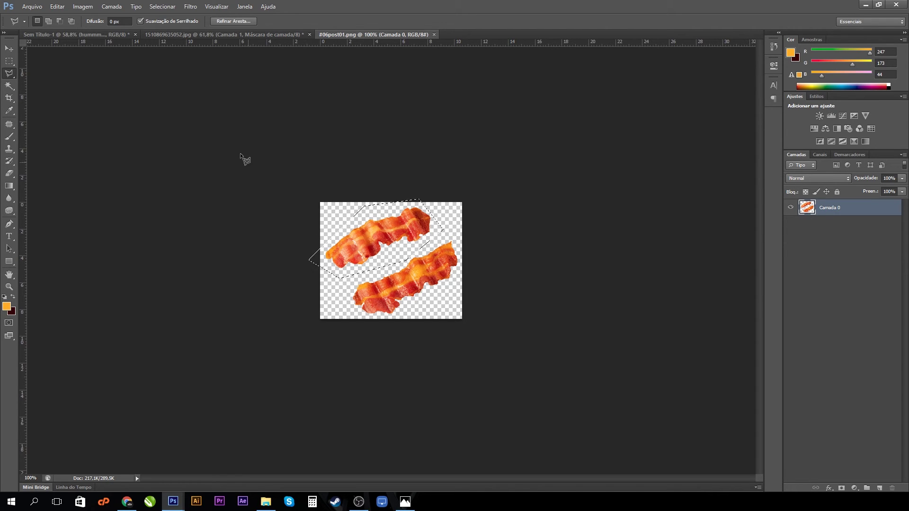
Paste the bacon strip into the burger composition, place it beside the burger's left side and move its layer above the logo c group
{"action": "left_click", "coordinate": [152, 34]}
{"action": "left_click", "coordinate": [115, 34]}
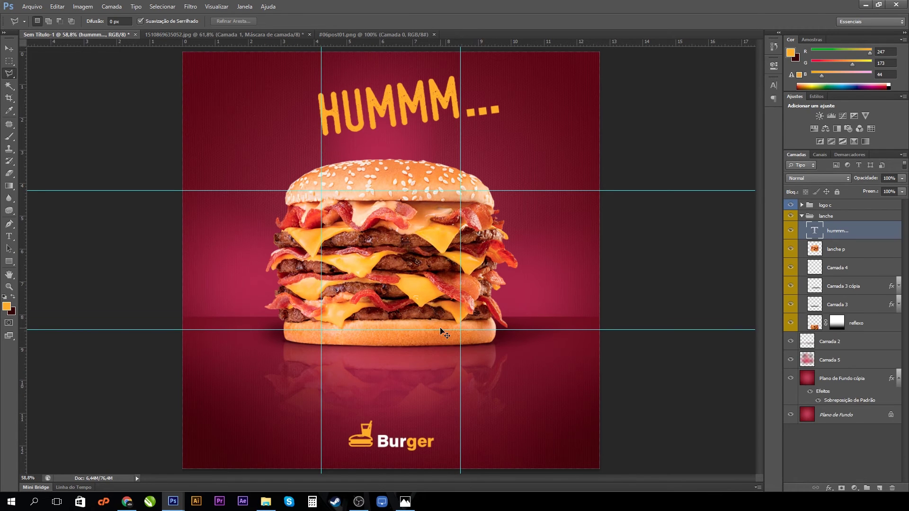
{"action": "key", "text": "ctrl+v"}
{"action": "left_click", "coordinate": [10, 51]}
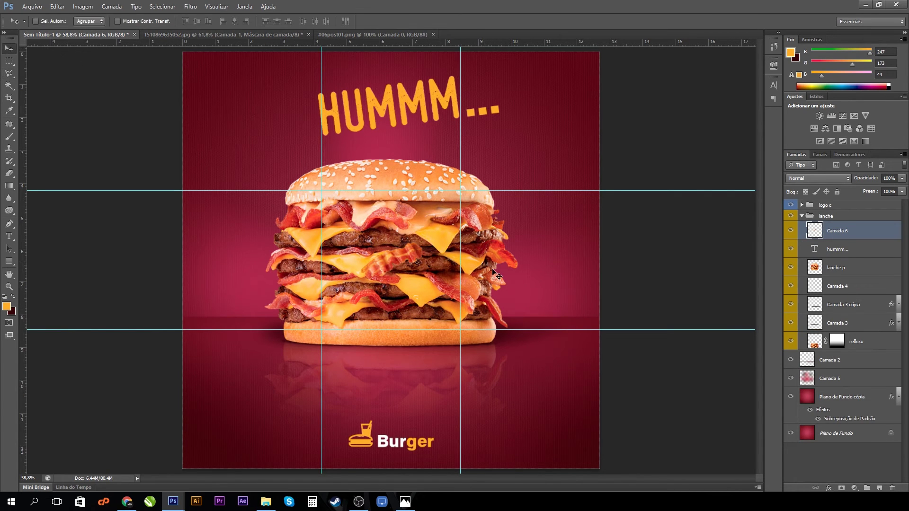
{"action": "left_click_drag", "start_coordinate": [389, 263], "coordinate": [246, 256]}
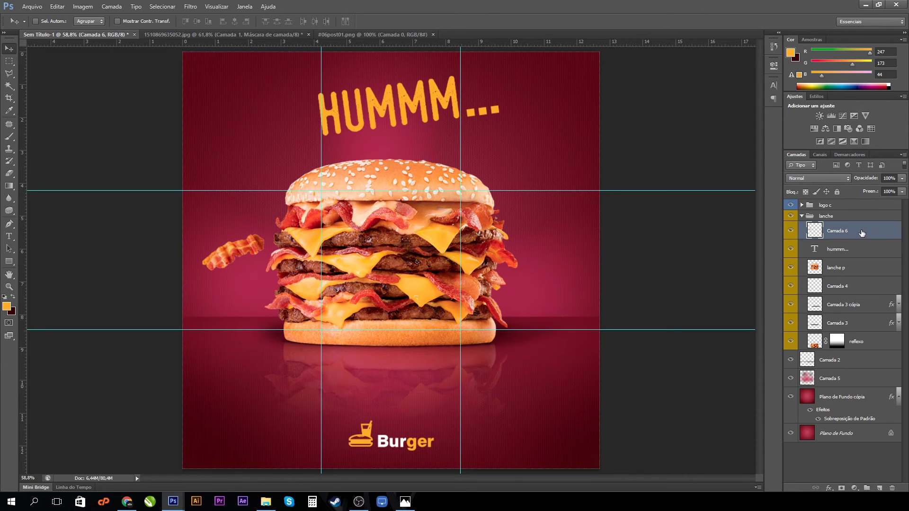
{"action": "left_click_drag", "start_coordinate": [848, 232], "coordinate": [841, 203]}
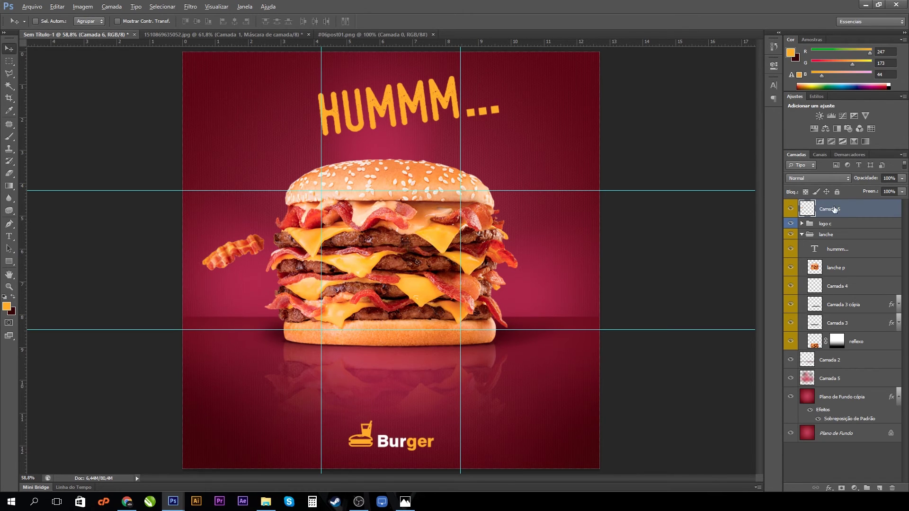
Duplicate the bacon strip into the artwork's upper right corner, enlarge the copy to about 452% and rotate it about -9°
{"action": "left_click_drag", "start_coordinate": [224, 258], "coordinate": [541, 137]}
{"action": "key", "text": "ctrl+t"}
{"action": "left_click_drag", "start_coordinate": [577, 112], "coordinate": [760, 10]}
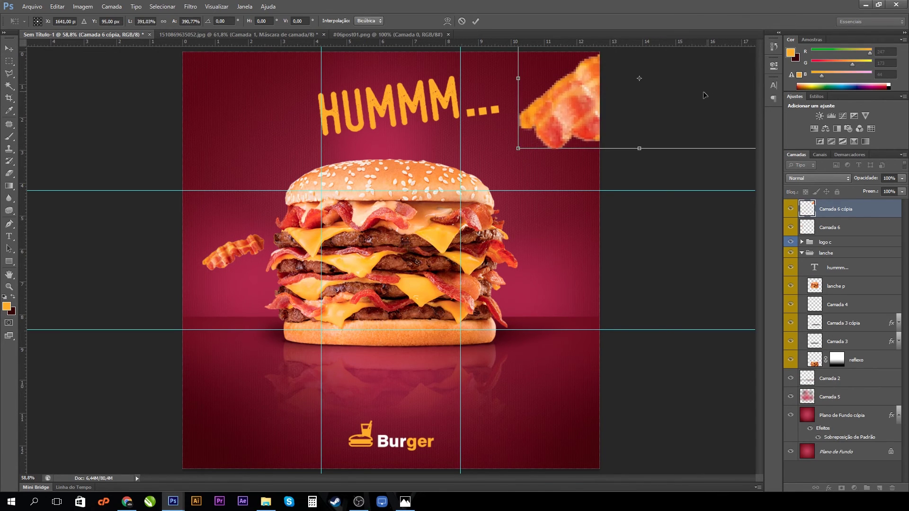
{"action": "left_click_drag", "start_coordinate": [703, 95], "coordinate": [642, 150]}
{"action": "left_click_drag", "start_coordinate": [715, 126], "coordinate": [723, 195]}
{"action": "left_click_drag", "start_coordinate": [664, 171], "coordinate": [680, 146]}
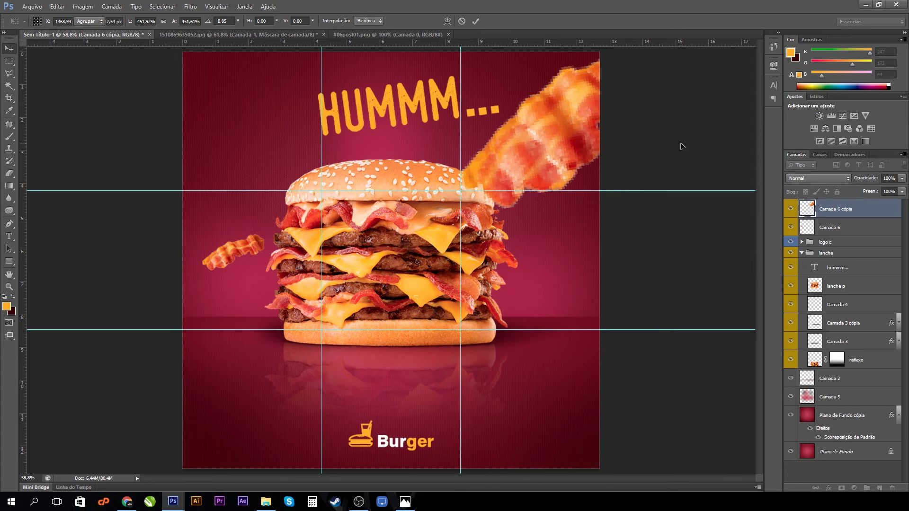
{"action": "key", "text": "Return"}
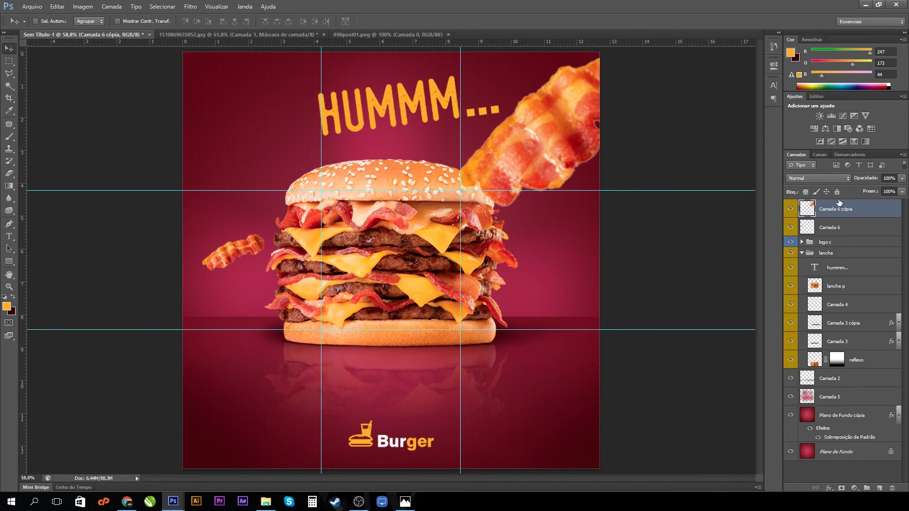
Apply a Gaussian Blur with a radius of 8.6 pixels to the enlarged bacon strip
{"action": "left_click", "coordinate": [189, 8]}
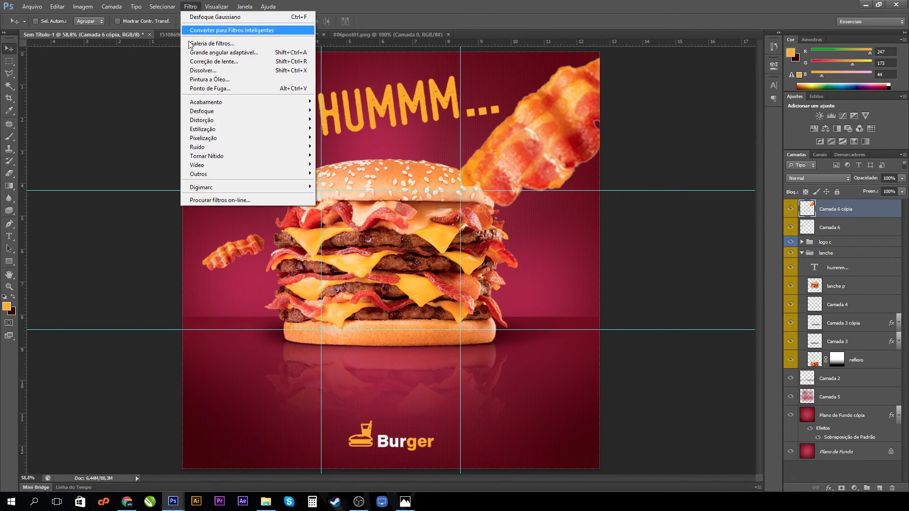
{"action": "mouse_move", "coordinate": [206, 119]}
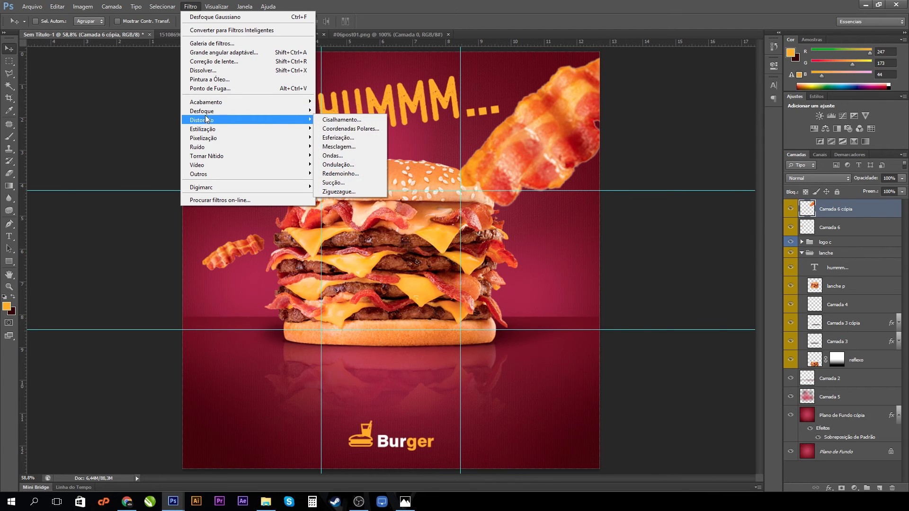
{"action": "left_click", "coordinate": [358, 196]}
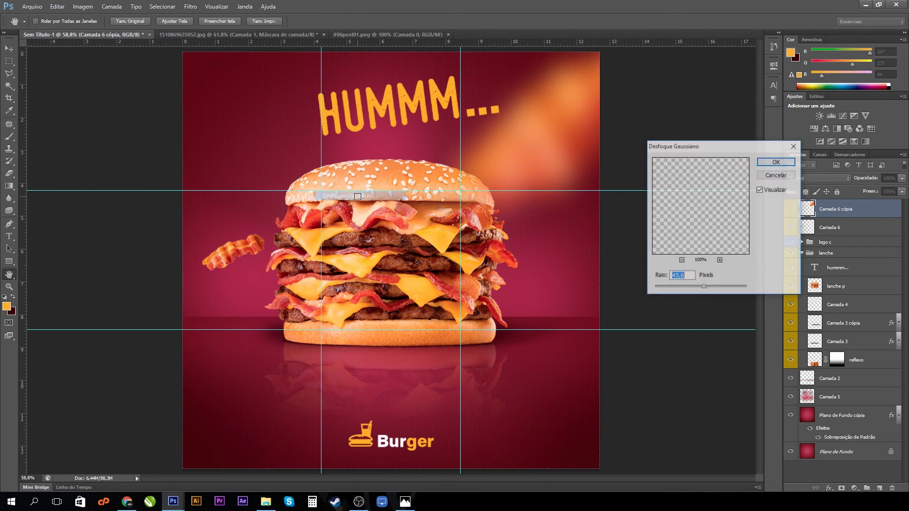
{"action": "left_click_drag", "start_coordinate": [700, 291], "coordinate": [694, 293]}
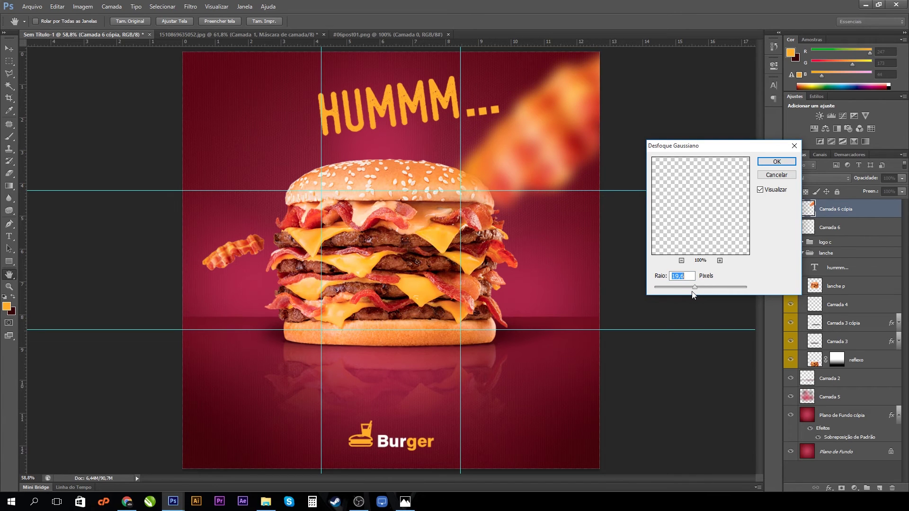
{"action": "left_click_drag", "start_coordinate": [691, 290], "coordinate": [688, 288]}
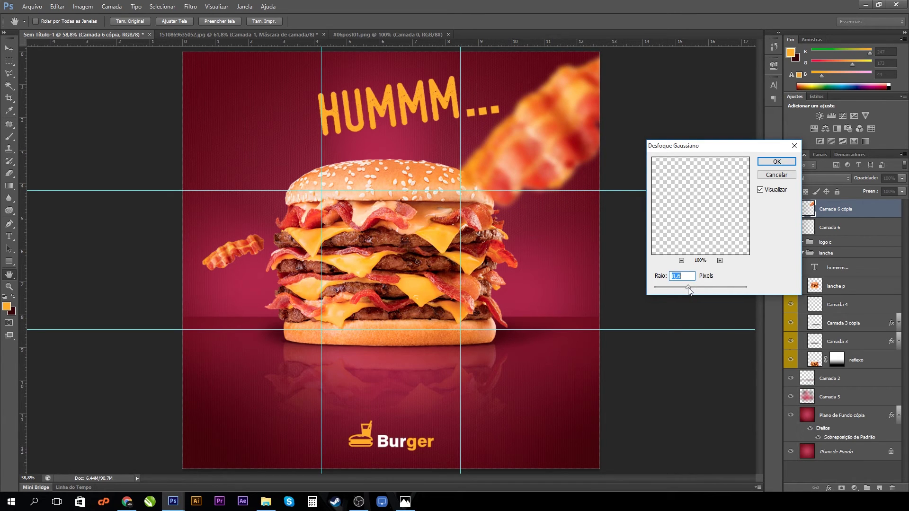
{"action": "left_click", "coordinate": [777, 164]}
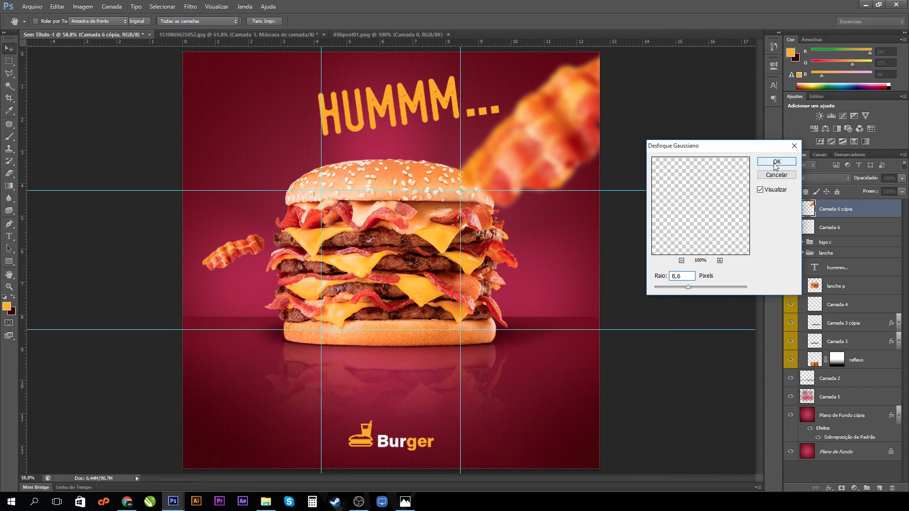
Apply a near-vertical Motion Blur to the enlarged bacon strip
{"action": "left_click", "coordinate": [190, 6]}
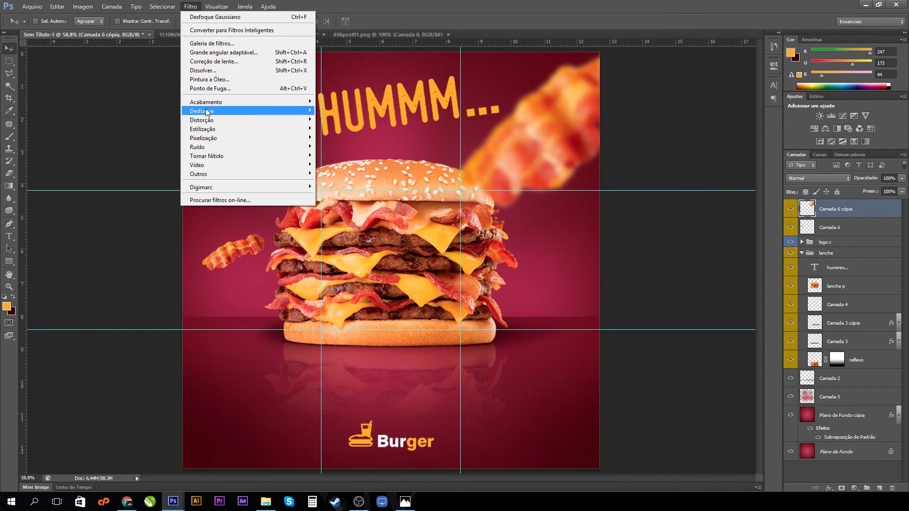
{"action": "mouse_move", "coordinate": [205, 111]}
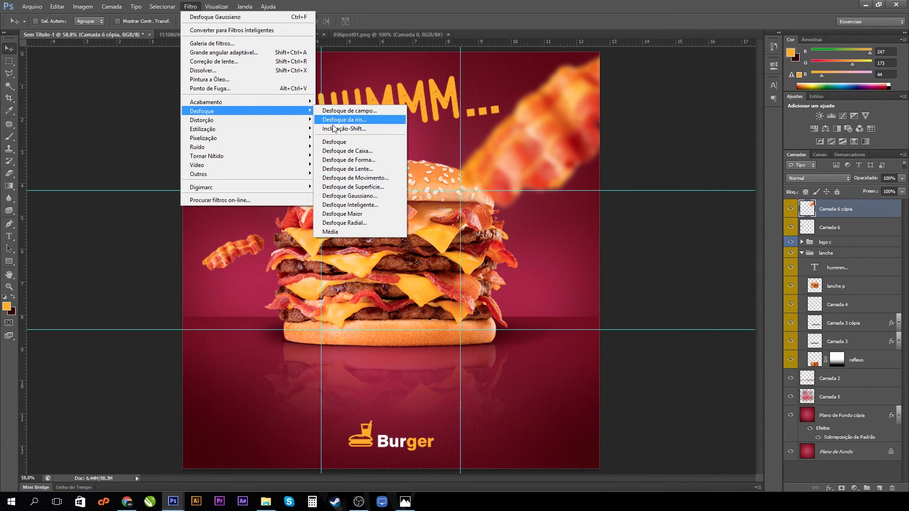
{"action": "left_click", "coordinate": [374, 180]}
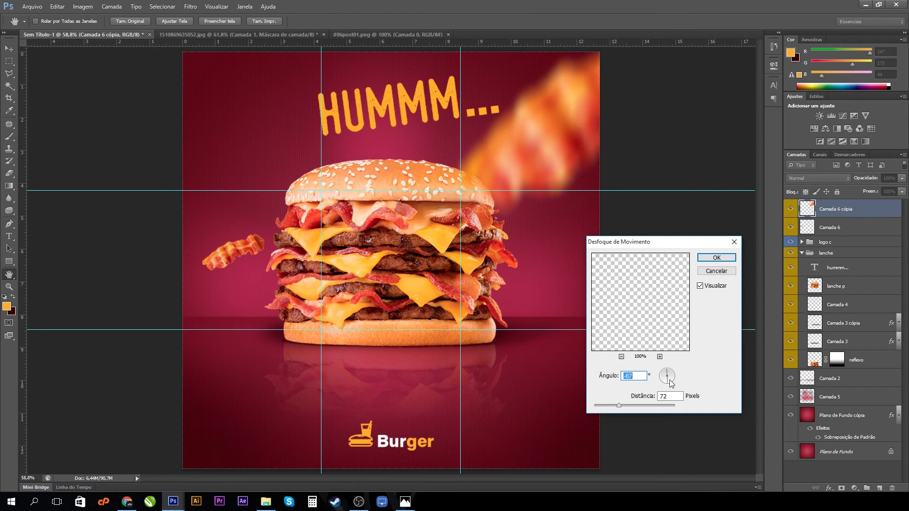
{"action": "mouse_move", "coordinate": [680, 377]}
{"action": "left_mouse_down"}
{"action": "mouse_move", "coordinate": [680, 386]}
{"action": "mouse_move", "coordinate": [669, 366]}
{"action": "left_mouse_up"}
{"action": "mouse_move", "coordinate": [621, 406]}
{"action": "left_mouse_down"}
{"action": "mouse_move", "coordinate": [634, 408]}
{"action": "mouse_move", "coordinate": [620, 407]}
{"action": "left_mouse_up"}
{"action": "left_click", "coordinate": [715, 258]}
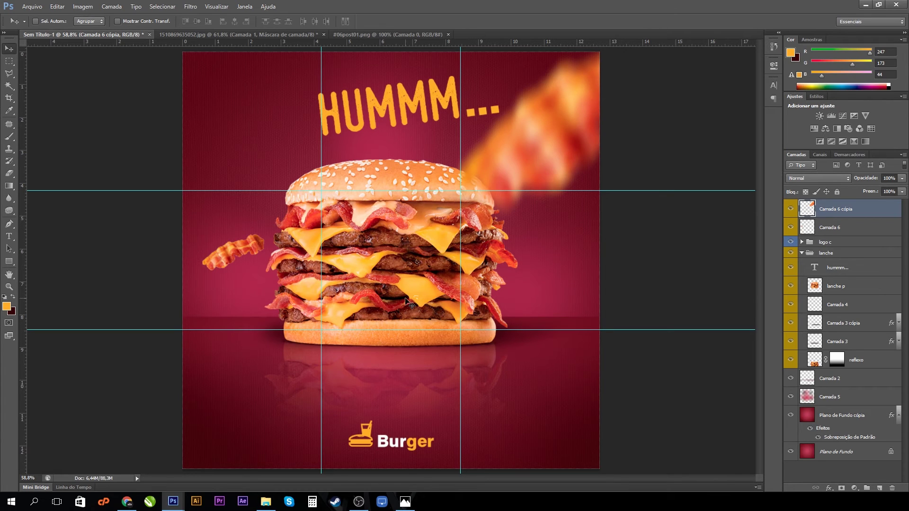
Set the blurred bacon strip's saturation to -12 and lightness to about -16 with Hue/Saturation
{"action": "key", "text": "ctrl+u"}
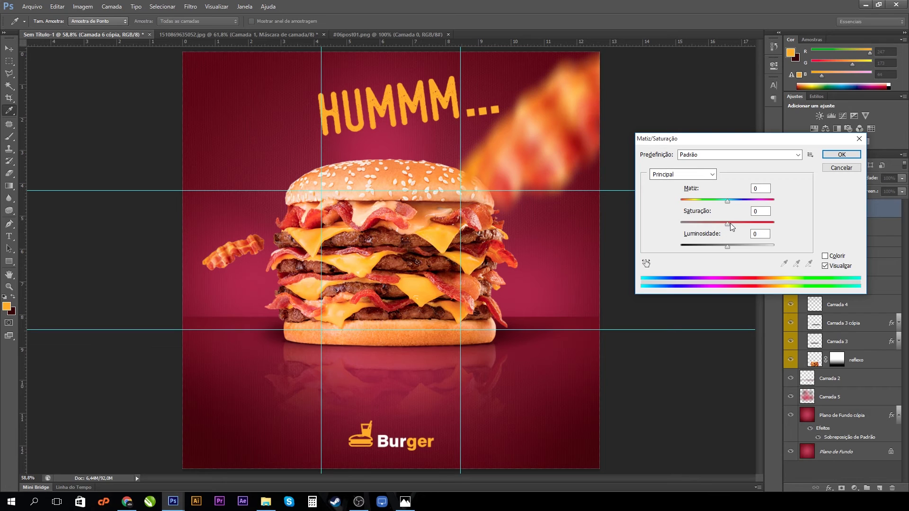
{"action": "left_click_drag", "start_coordinate": [728, 225], "coordinate": [720, 246]}
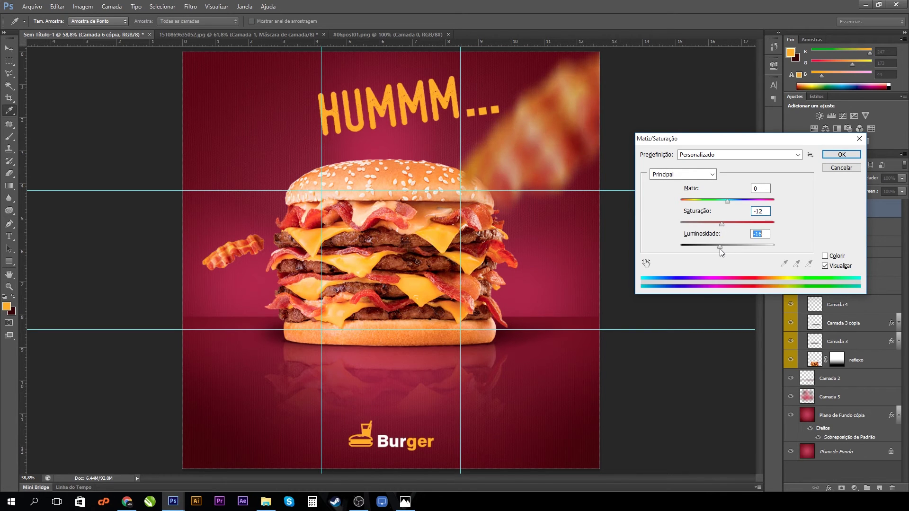
{"action": "left_click", "coordinate": [842, 154]}
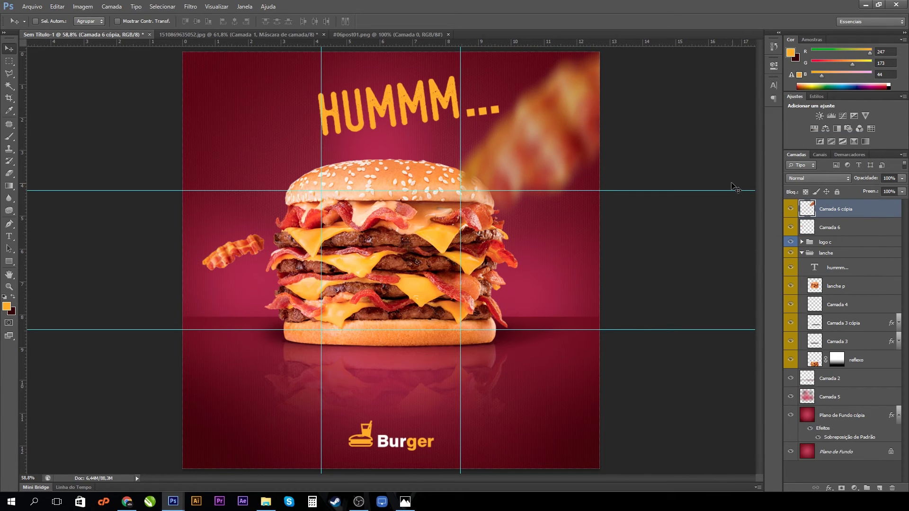
Rotate the blurred bacon strip slightly in the artwork's upper right corner
{"action": "key", "text": "ctrl+t"}
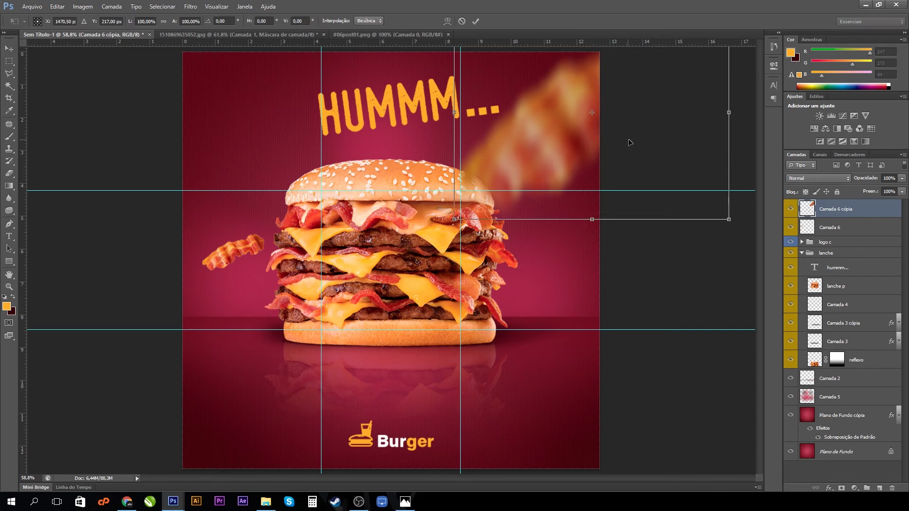
{"action": "mouse_move", "coordinate": [728, 220]}
{"action": "left_mouse_down"}
{"action": "mouse_move", "coordinate": [757, 242]}
{"action": "mouse_move", "coordinate": [722, 213]}
{"action": "mouse_move", "coordinate": [731, 209]}
{"action": "left_mouse_up"}
{"action": "key", "text": "Return"}
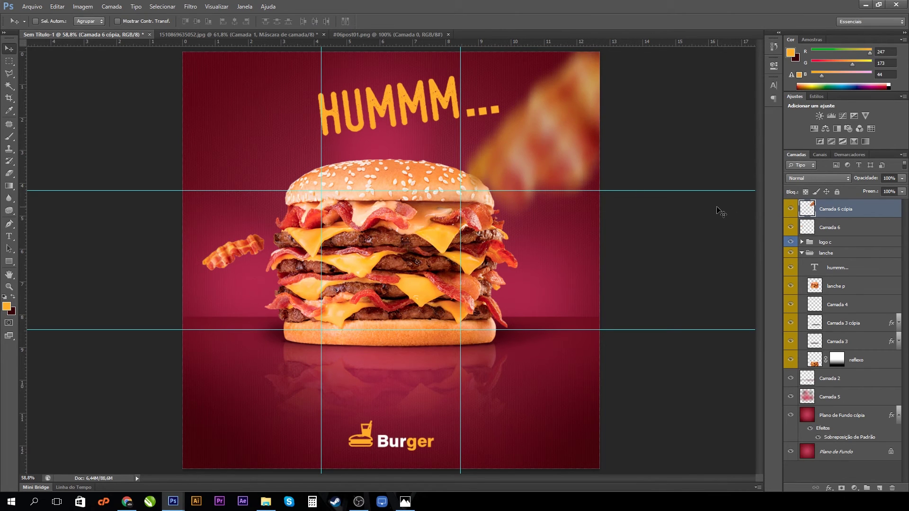
Duplicate the blurred bacon strip into the artwork's lower right corner and flip the copy horizontally
{"action": "left_click_drag", "start_coordinate": [590, 139], "coordinate": [578, 391]}
{"action": "key", "text": "ctrl+t"}
{"action": "right_click", "coordinate": [555, 370]}
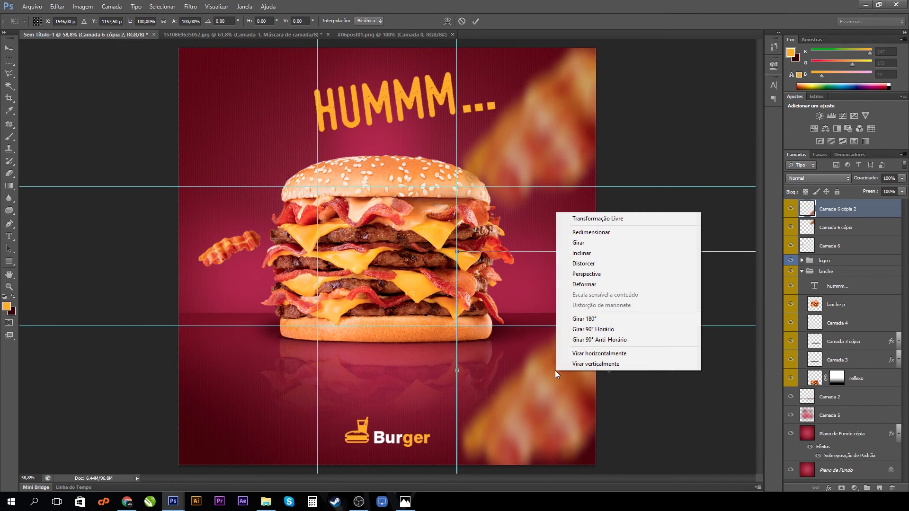
{"action": "left_click", "coordinate": [589, 355]}
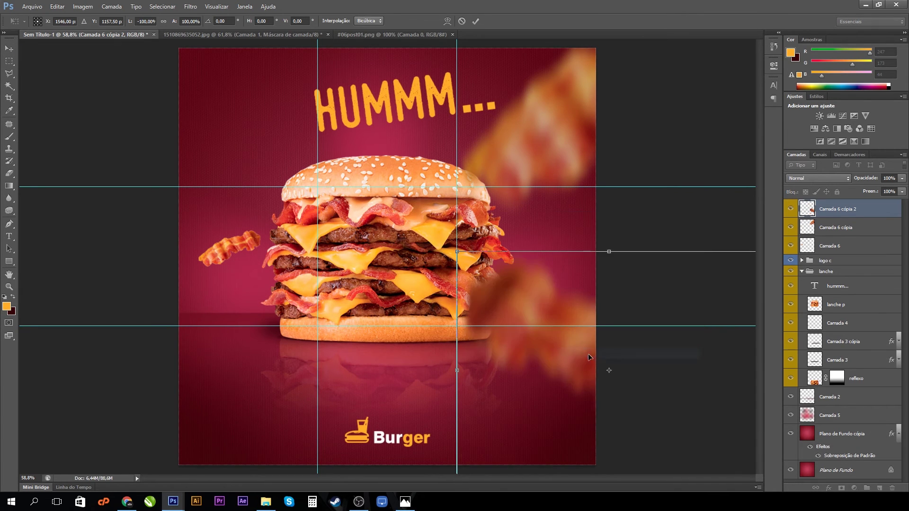
{"action": "left_click_drag", "start_coordinate": [563, 349], "coordinate": [547, 425]}
{"action": "right_click", "coordinate": [544, 408]}
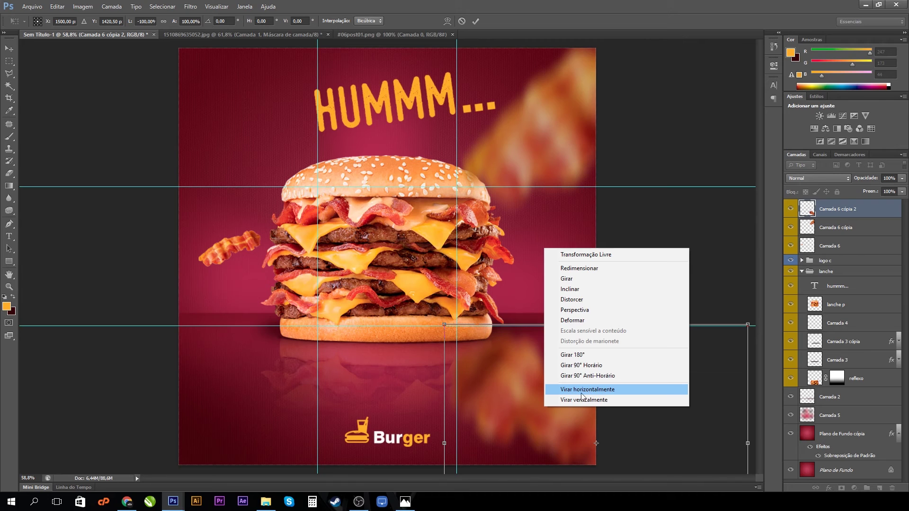
{"action": "left_click", "coordinate": [521, 387]}
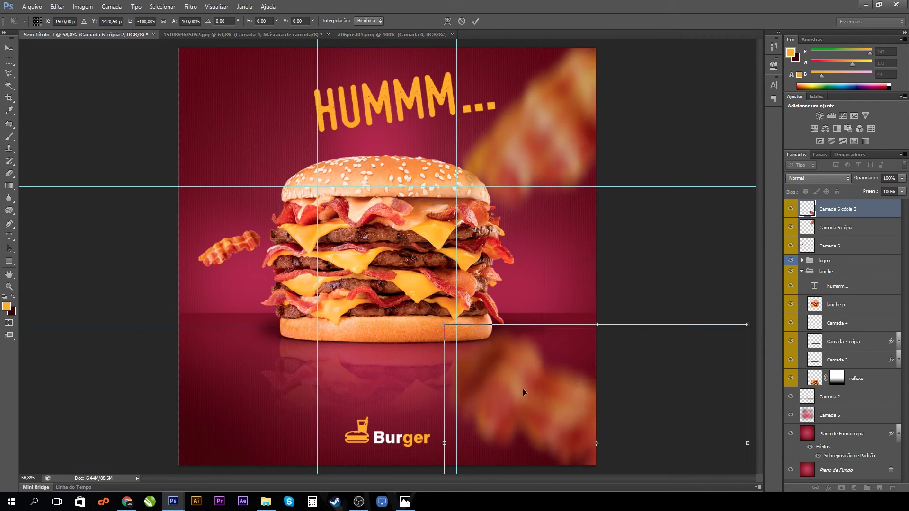
{"action": "left_click_drag", "start_coordinate": [520, 390], "coordinate": [513, 372]}
{"action": "key", "text": "Return"}
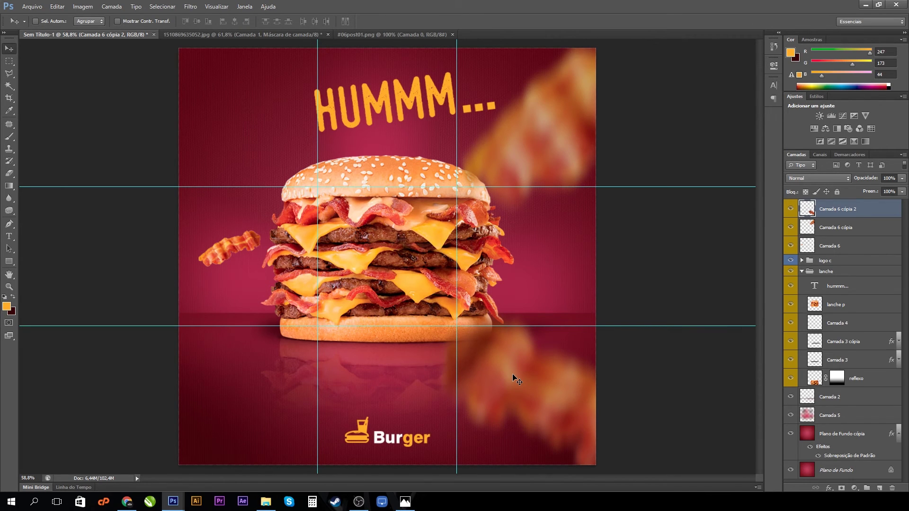
Try brightening the lower blurred bacon copy with Hue/Saturation and Levels (shadows 20, midtones 1.37), and delete its layer
{"action": "key", "text": "ctrl+u"}
{"action": "left_click_drag", "start_coordinate": [730, 249], "coordinate": [732, 246]}
{"action": "key", "text": "Return"}
{"action": "key", "text": "ctrl+l"}
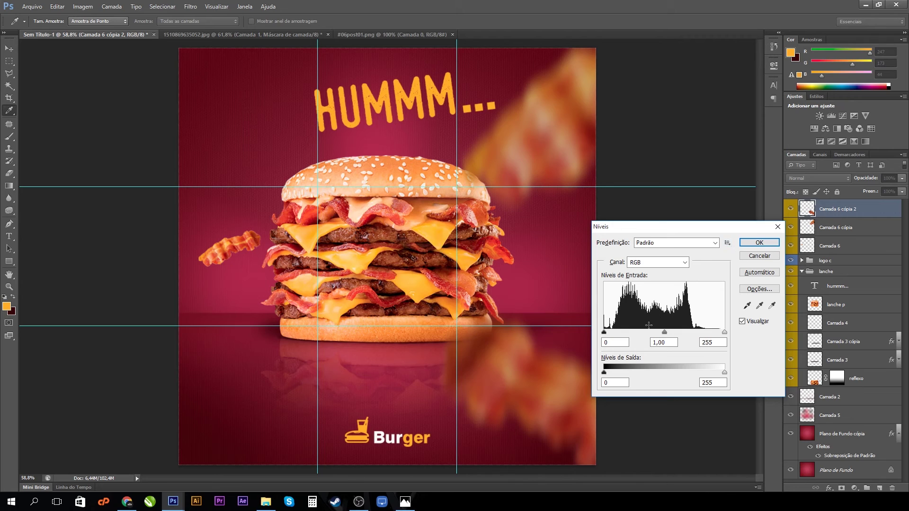
{"action": "left_click_drag", "start_coordinate": [665, 333], "coordinate": [613, 334]}
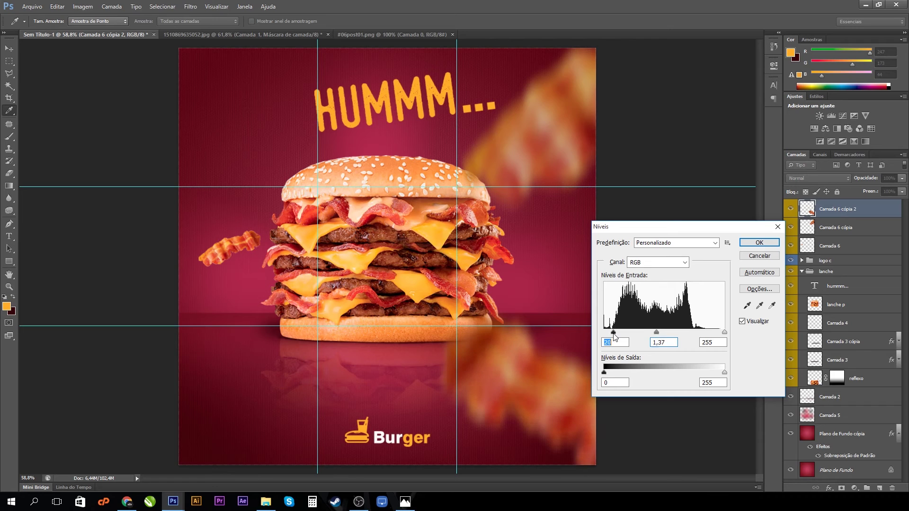
{"action": "left_click", "coordinate": [766, 242]}
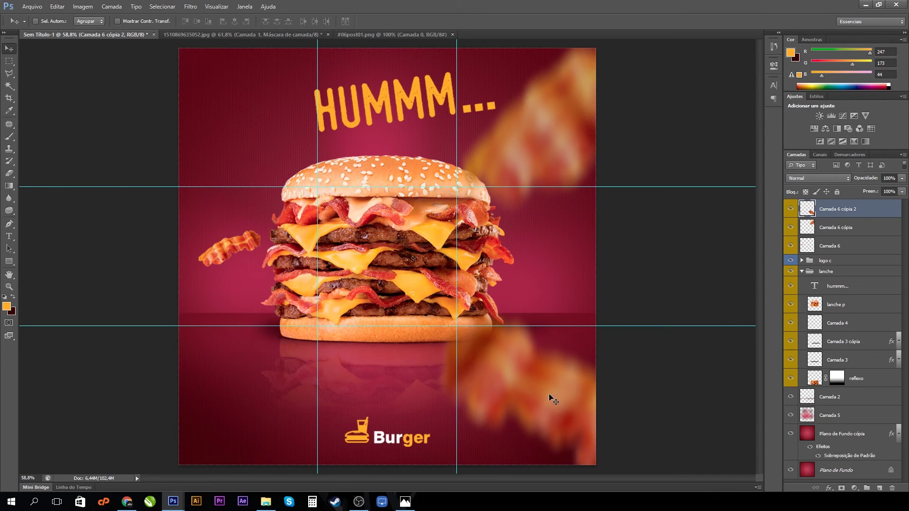
{"action": "key", "text": "Delete"}
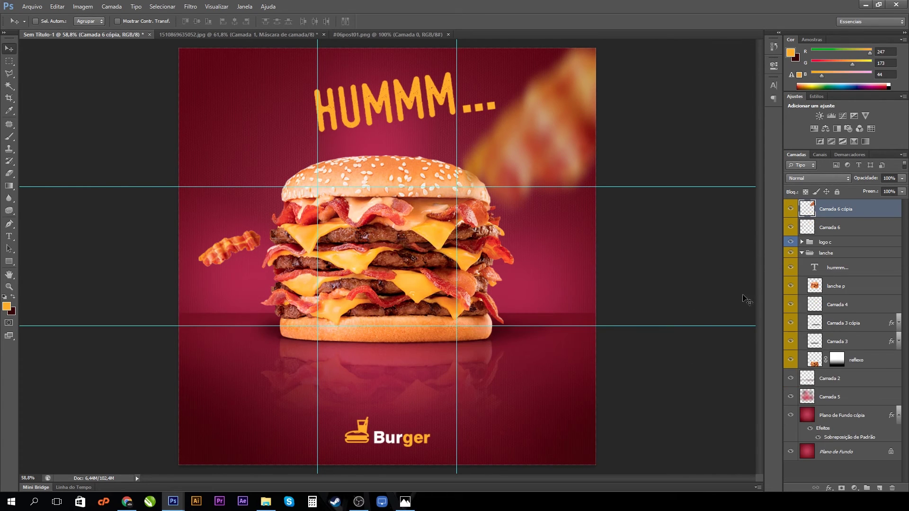
Duplicate the small sharp bacon strip into the artwork's lower right corner, flip the copy horizontally and enlarge it past the artwork's edge
{"action": "key", "text": "alt+bracketleft"}
{"action": "left_click_drag", "start_coordinate": [248, 254], "coordinate": [520, 376]}
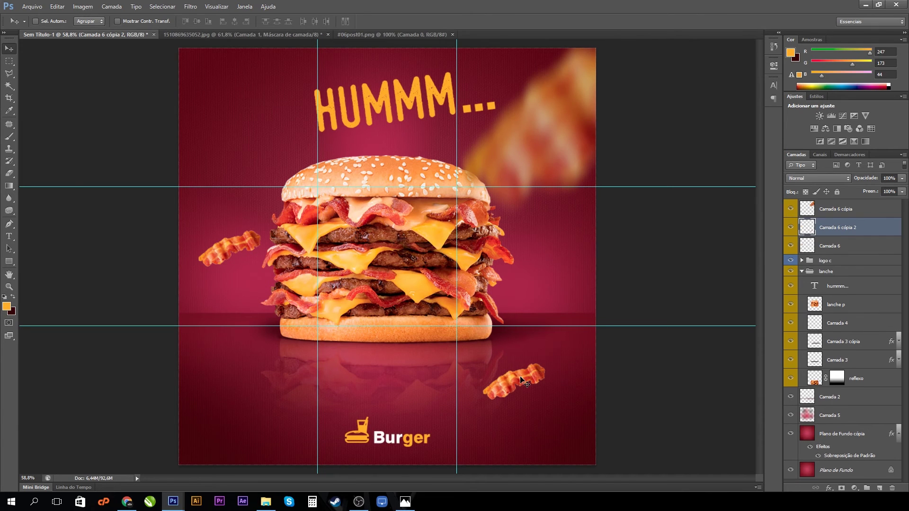
{"action": "key", "text": "ctrl+t"}
{"action": "right_click", "coordinate": [529, 397]}
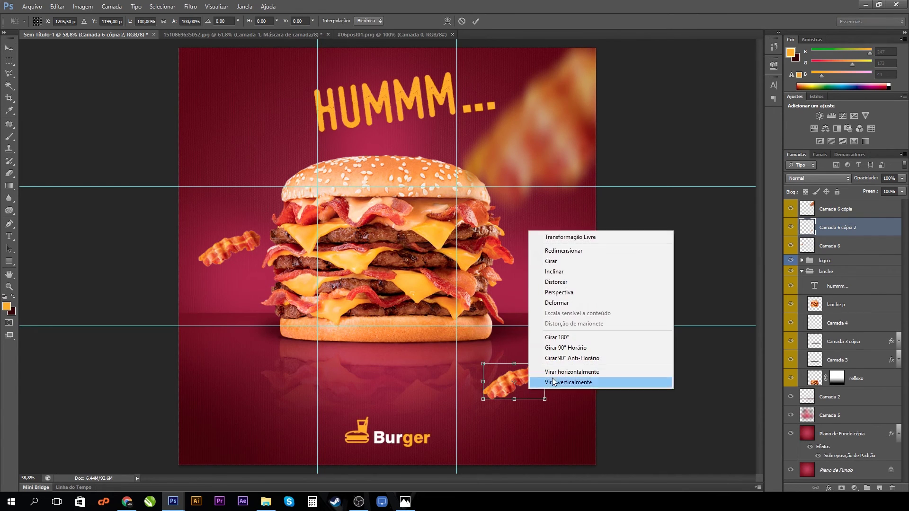
{"action": "left_click", "coordinate": [552, 373]}
{"action": "left_click_drag", "start_coordinate": [544, 363], "coordinate": [659, 387]}
{"action": "key", "text": "Return"}
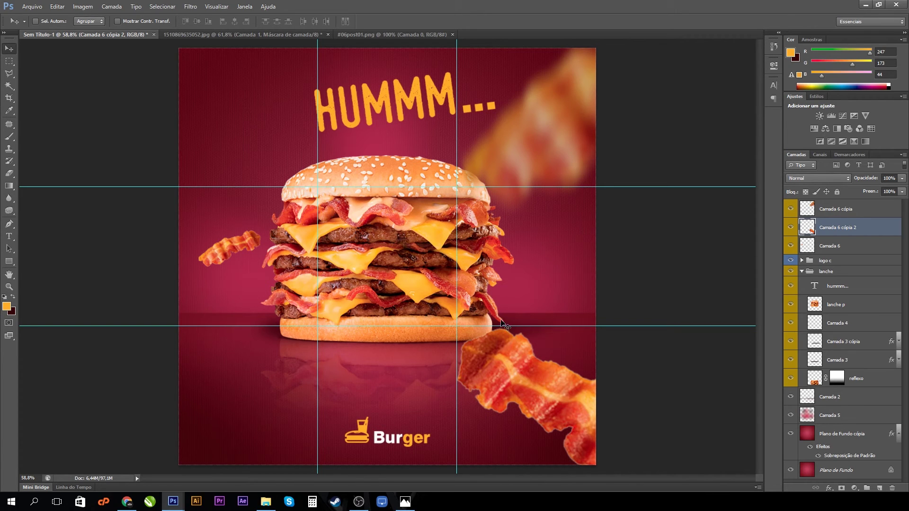
Apply a Gaussian Blur with a 9.8-pixel radius to the large bacon strip in the artwork's lower right corner
{"action": "left_click", "coordinate": [197, 6]}
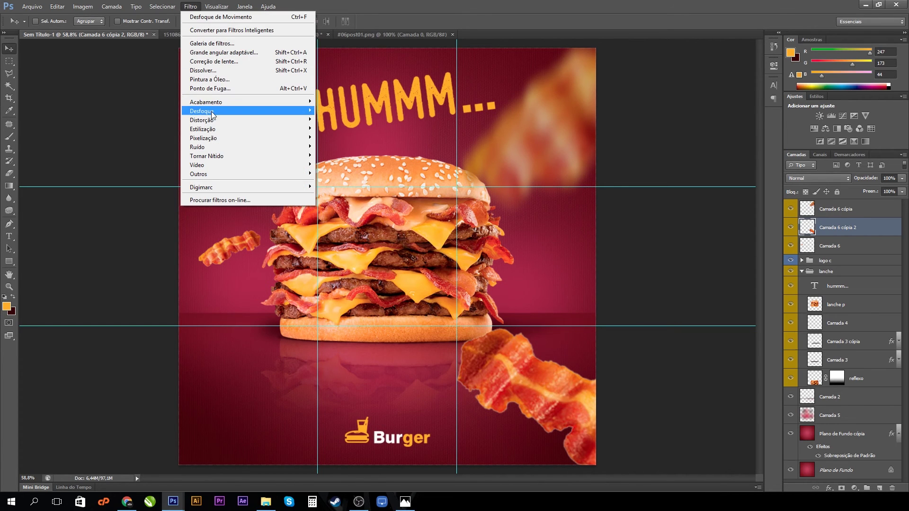
{"action": "mouse_move", "coordinate": [233, 114]}
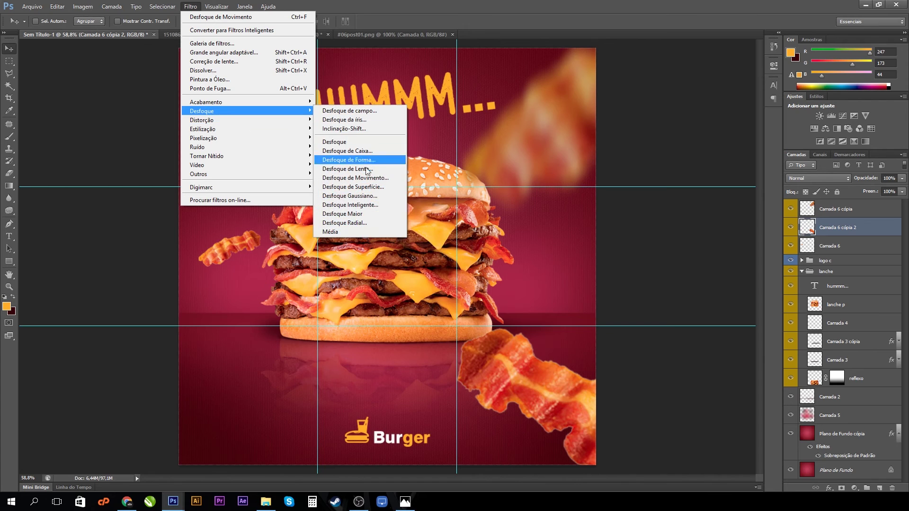
{"action": "left_click", "coordinate": [366, 196]}
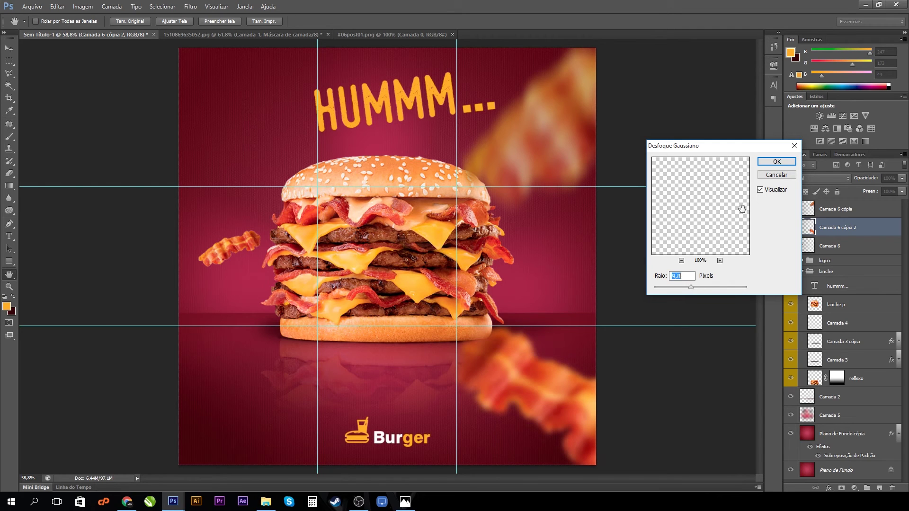
{"action": "left_click", "coordinate": [778, 164]}
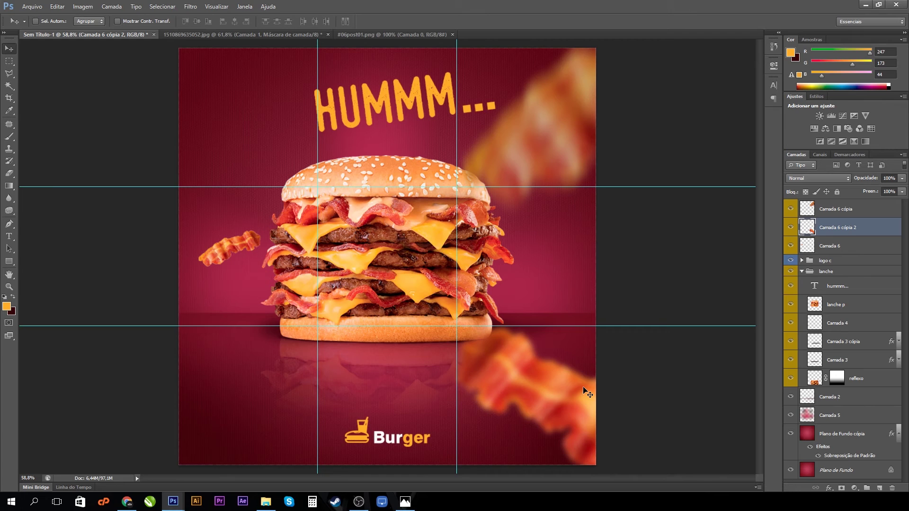
Move the small sharp bacon strip up beside the bun's upper left, rotate it to slope down toward the burger and enlarge it slightly
{"action": "left_click", "coordinate": [836, 251]}
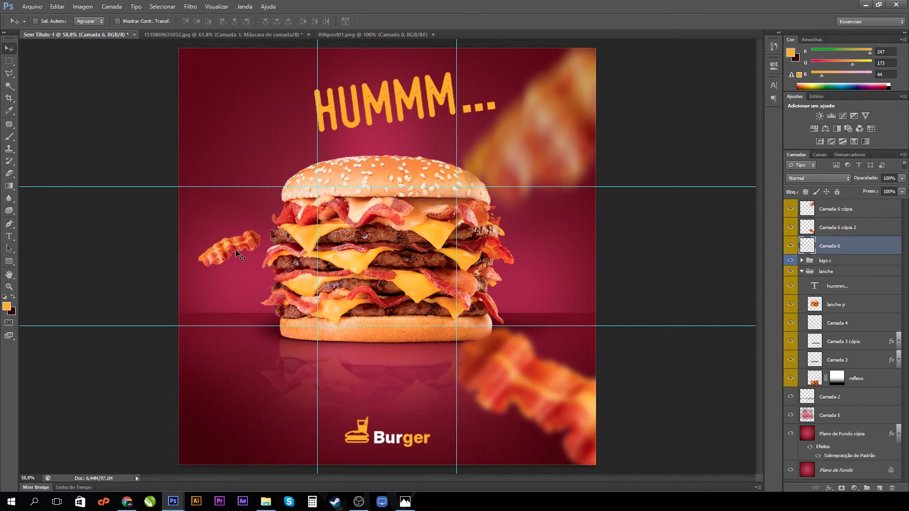
{"action": "left_click_drag", "start_coordinate": [240, 256], "coordinate": [253, 161]}
{"action": "key", "text": "ctrl+t"}
{"action": "left_click_drag", "start_coordinate": [303, 181], "coordinate": [266, 228]}
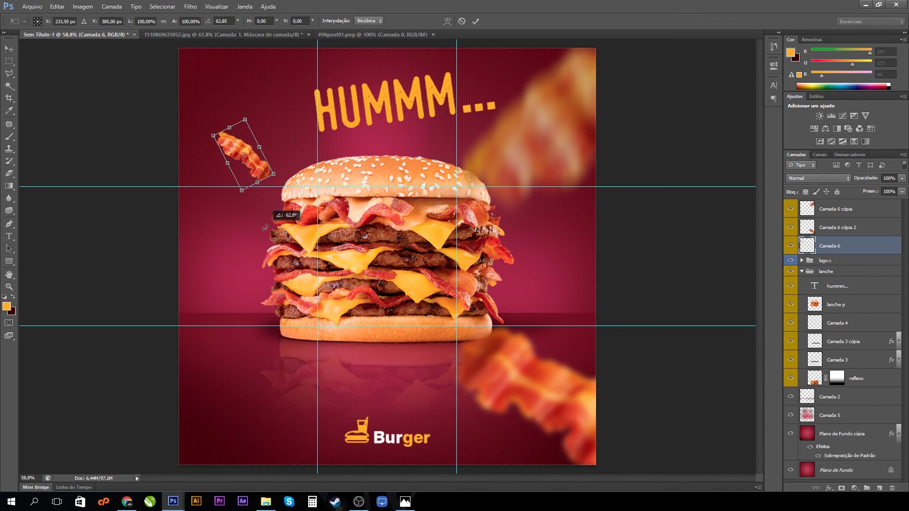
{"action": "mouse_move", "coordinate": [274, 174]}
{"action": "left_mouse_down"}
{"action": "mouse_move", "coordinate": [291, 182]}
{"action": "mouse_move", "coordinate": [295, 166]}
{"action": "mouse_move", "coordinate": [261, 165]}
{"action": "left_mouse_up"}
{"action": "key", "text": "Return"}
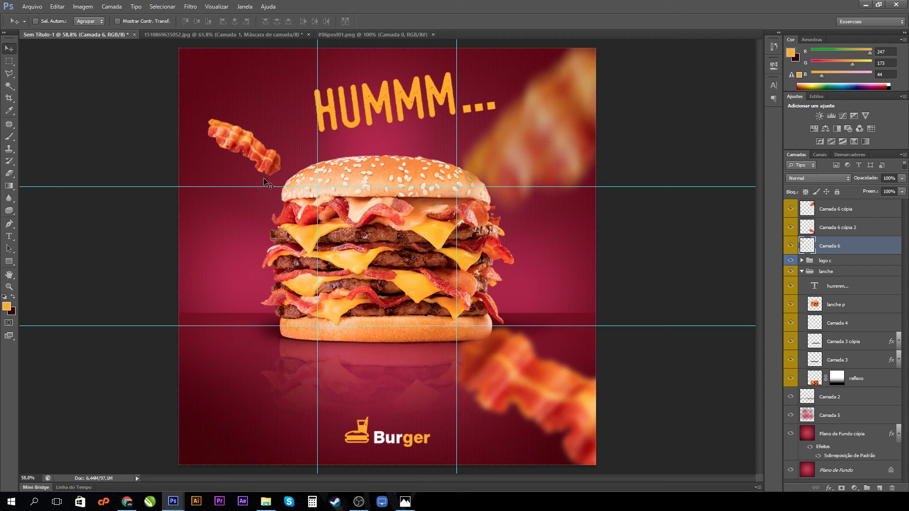
{"action": "key", "text": "ctrl+t"}
{"action": "left_click_drag", "start_coordinate": [305, 189], "coordinate": [320, 188]}
{"action": "key", "text": "Return"}
Reduce the saturation of the small upper-left bacon strip to -16 with Hue/Saturation
{"action": "key", "text": "ctrl+u"}
{"action": "left_click_drag", "start_coordinate": [727, 222], "coordinate": [720, 221]}
{"action": "left_click_drag", "start_coordinate": [719, 221], "coordinate": [720, 221]}
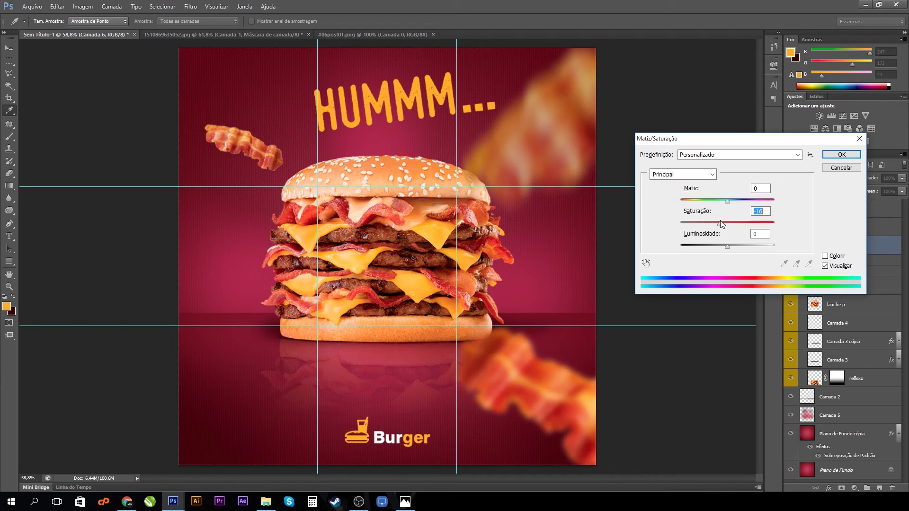
{"action": "left_click", "coordinate": [841, 155]}
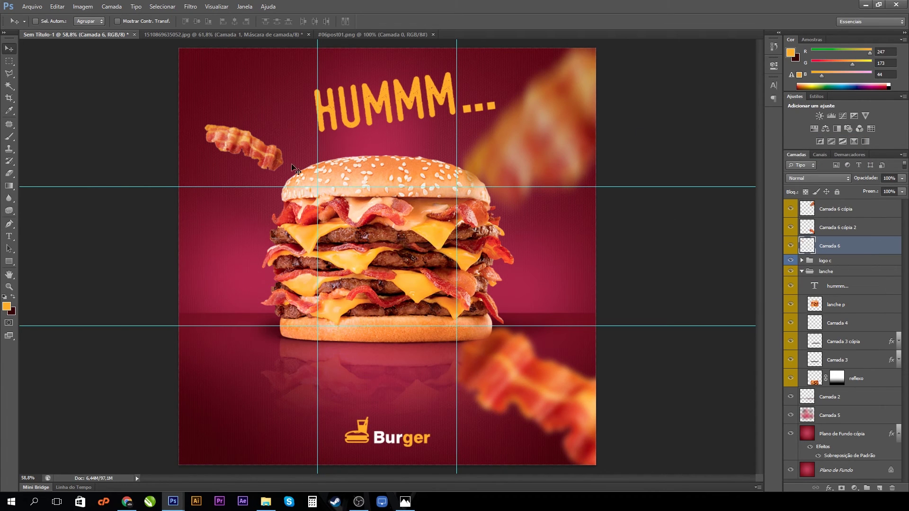
Duplicate the small bacon strip to the artwork's left edge beside the lower burger, flip the copy vertically, rotate and enlarge it
{"action": "left_click_drag", "start_coordinate": [266, 159], "coordinate": [228, 294]}
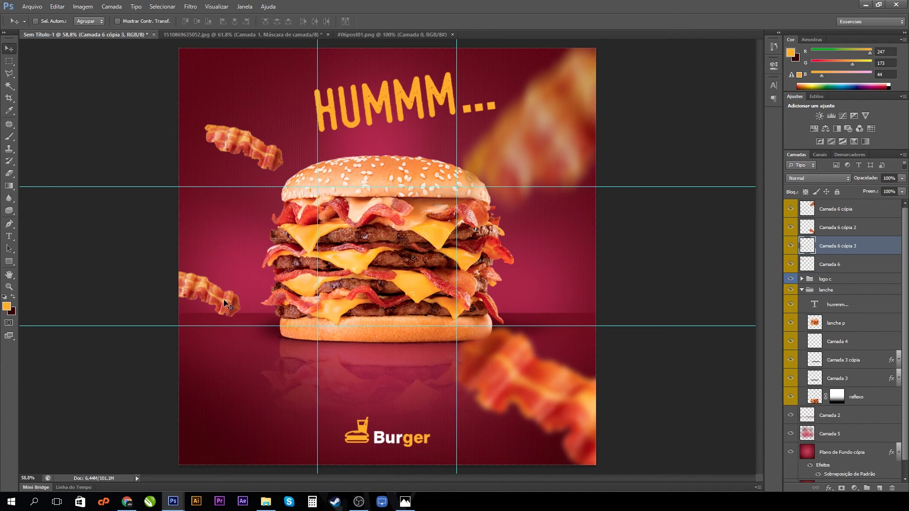
{"action": "key", "text": "ctrl+t"}
{"action": "right_click", "coordinate": [228, 294]}
{"action": "left_click", "coordinate": [264, 448]}
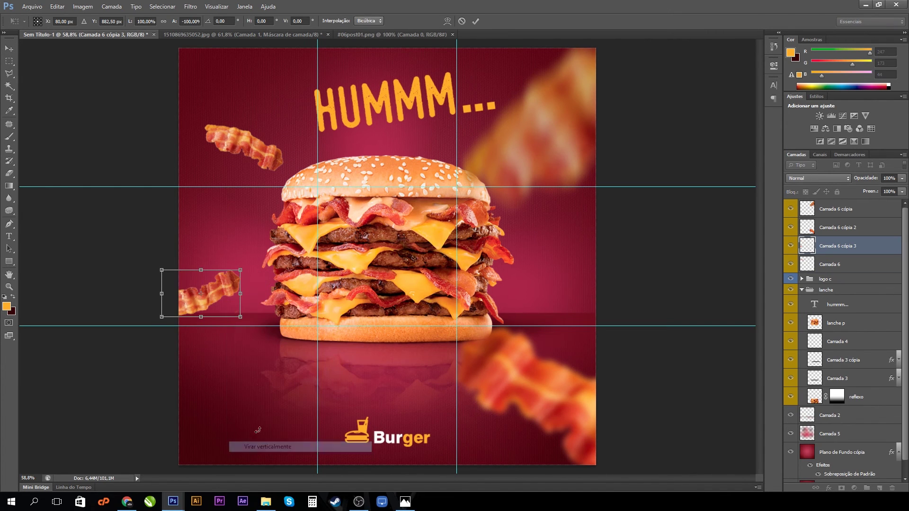
{"action": "left_click_drag", "start_coordinate": [254, 283], "coordinate": [129, 250]}
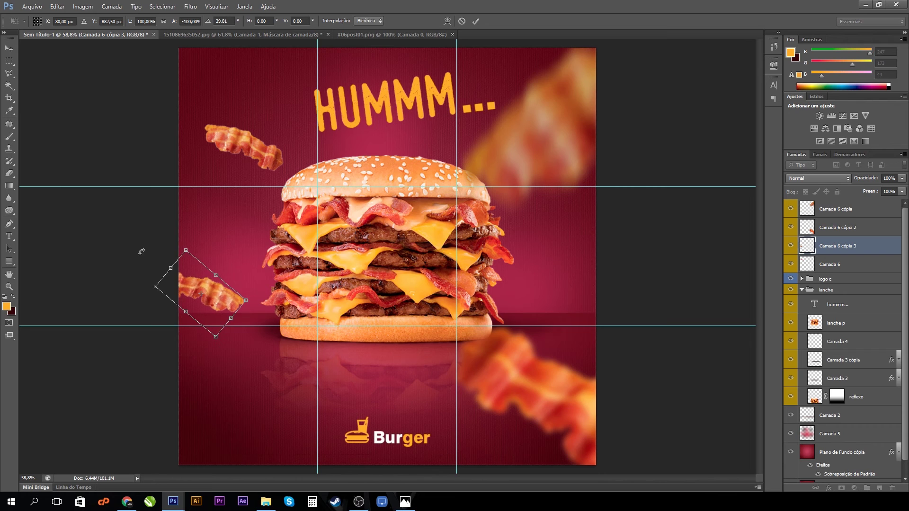
{"action": "left_click_drag", "start_coordinate": [186, 250], "coordinate": [186, 229]}
{"action": "left_click_drag", "start_coordinate": [270, 292], "coordinate": [222, 290]}
{"action": "key", "text": "Return"}
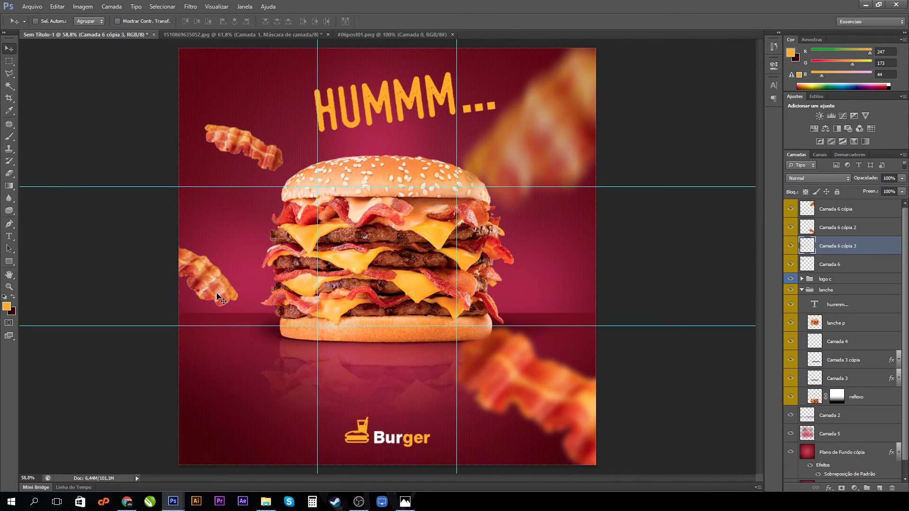
Shift the bacon copy at the artwork's left edge slightly downward and fine-tune its rotation
{"action": "key", "text": "ctrl+t"}
{"action": "left_click_drag", "start_coordinate": [217, 294], "coordinate": [219, 310]}
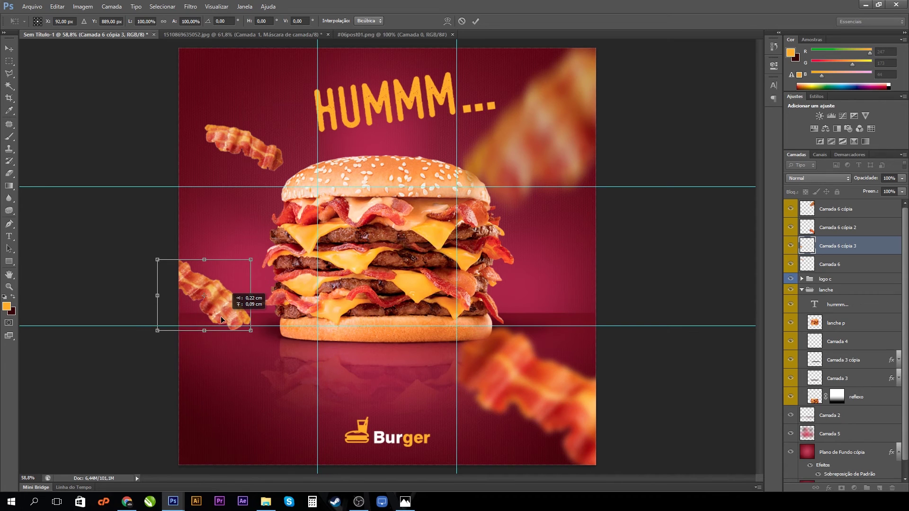
{"action": "left_click_drag", "start_coordinate": [258, 347], "coordinate": [265, 344]}
{"action": "key", "text": "Return"}
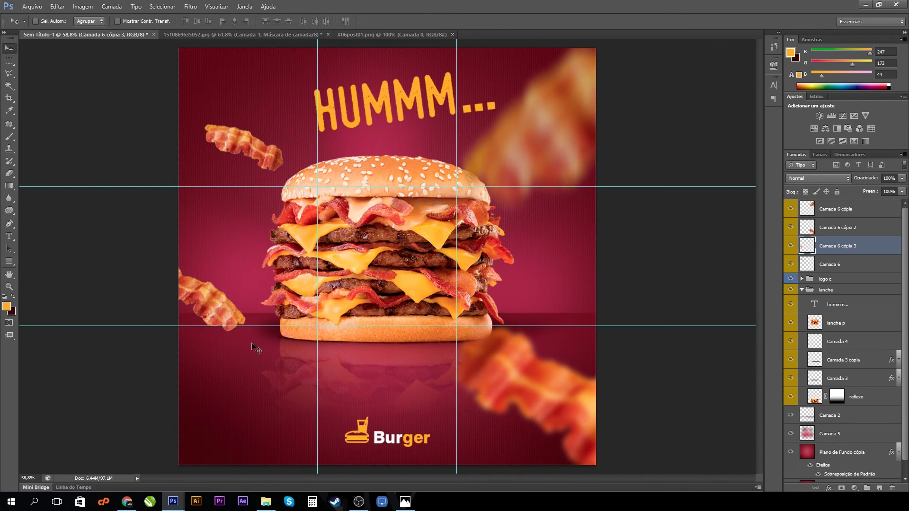
{"action": "double_click", "coordinate": [870, 247]}
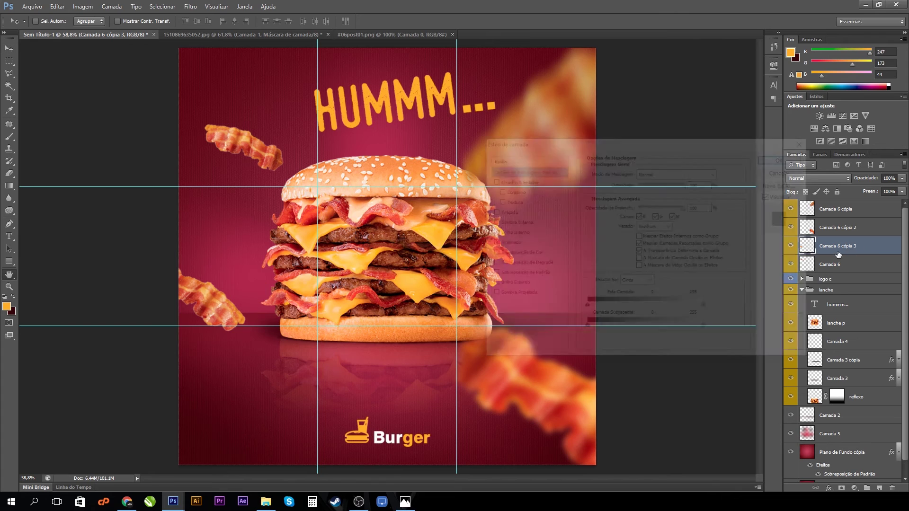
{"action": "left_click", "coordinate": [510, 295]}
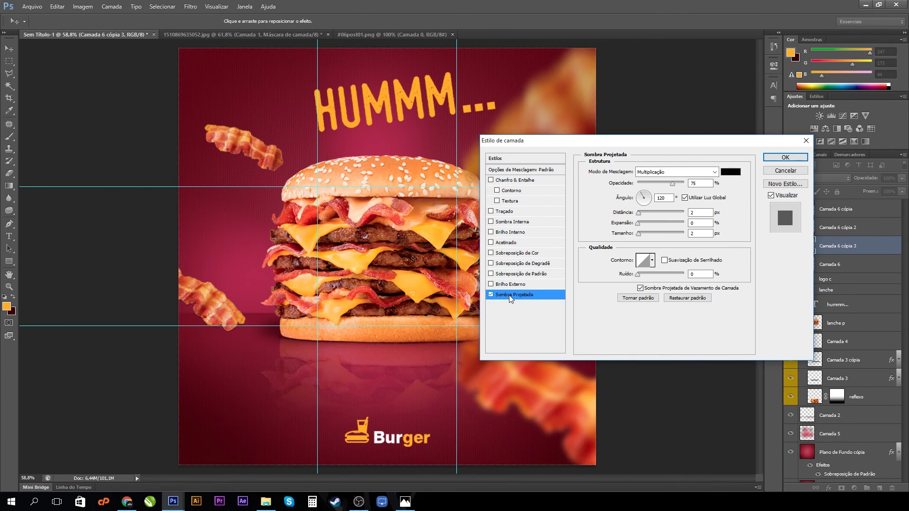
{"action": "left_click", "coordinate": [799, 171]}
Add a faint drop shadow to the left-edge bacon copy with angle 129°, distance 63 px, spread 24% and size 40 px
{"action": "double_click", "coordinate": [888, 245]}
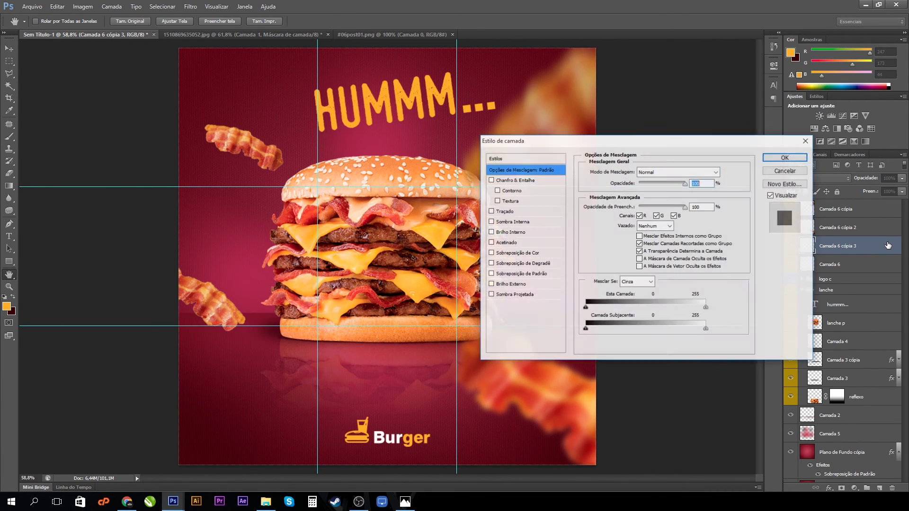
{"action": "left_click", "coordinate": [491, 295]}
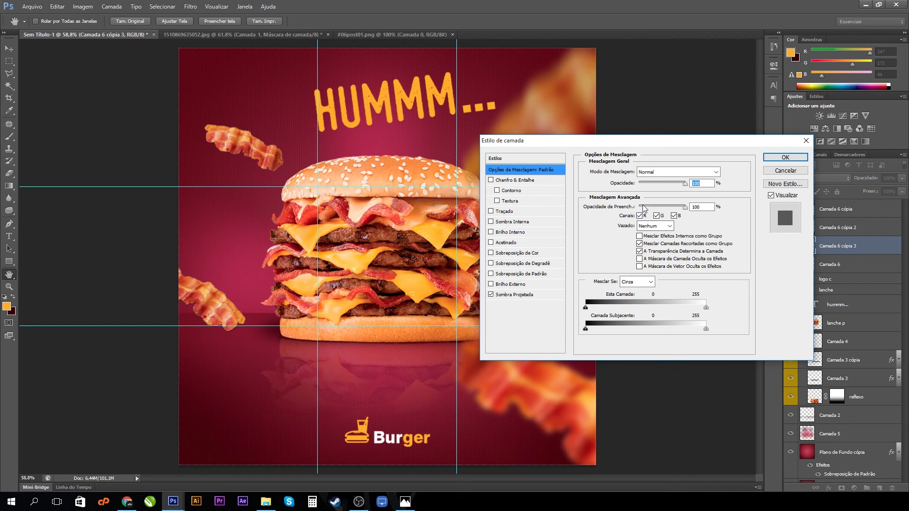
{"action": "left_click", "coordinate": [513, 296]}
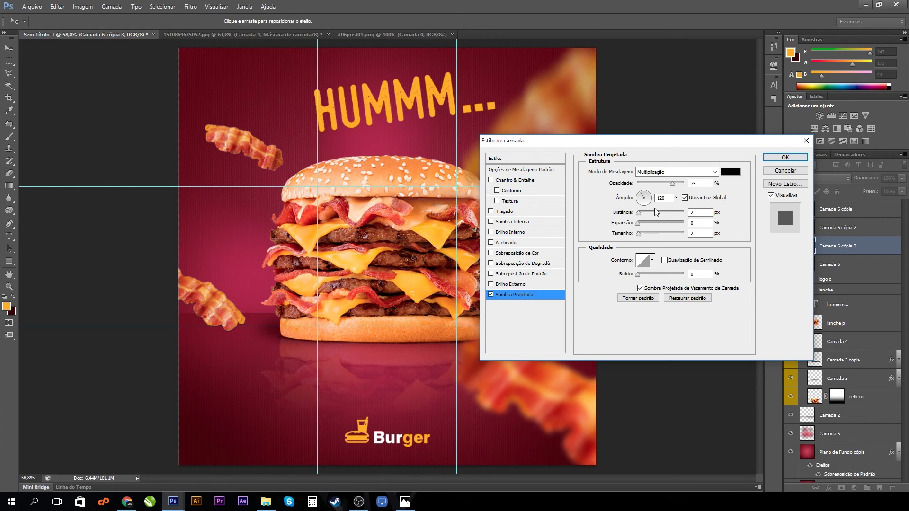
{"action": "left_click_drag", "start_coordinate": [640, 210], "coordinate": [648, 235]}
{"action": "left_click", "coordinate": [643, 222]}
{"action": "left_click_drag", "start_coordinate": [673, 184], "coordinate": [647, 189]}
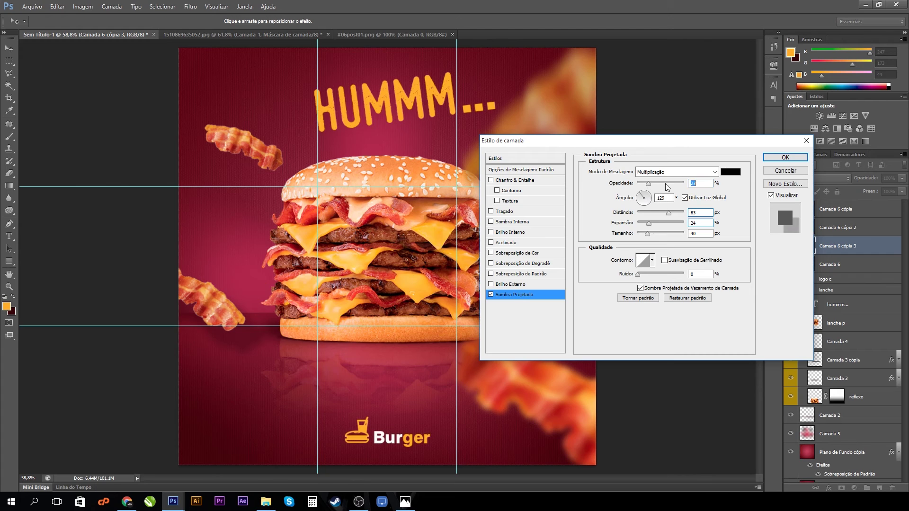
{"action": "left_click", "coordinate": [782, 157]}
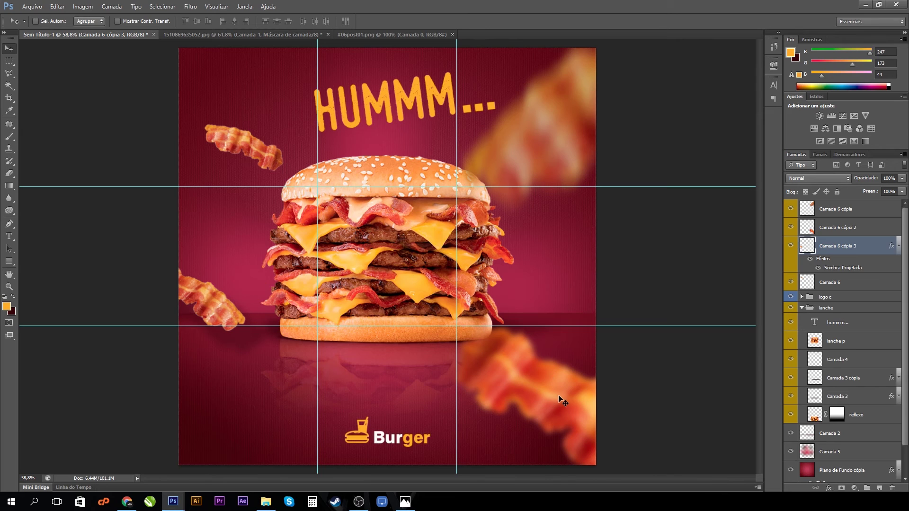
Duplicate the blurred lower-right bacon strip over the burger's left side, shrink the copy and rotate it
{"action": "left_click", "coordinate": [846, 228]}
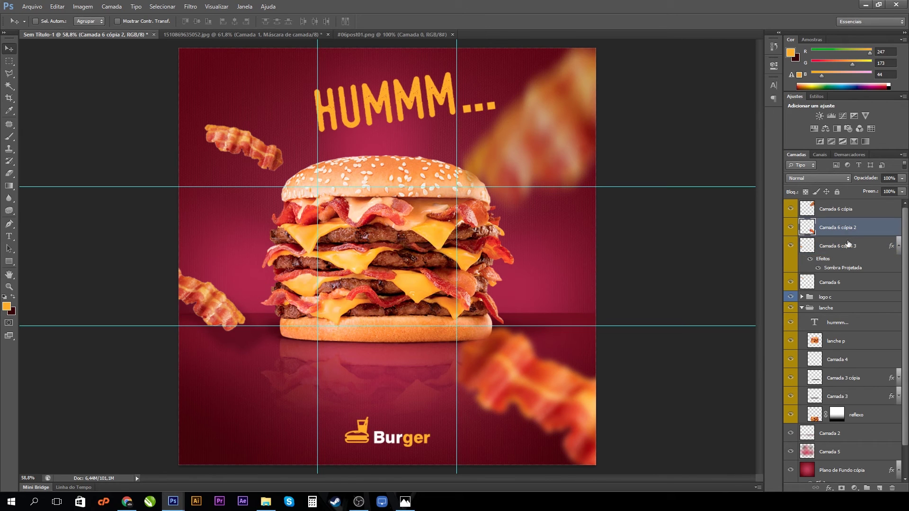
{"action": "left_click_drag", "start_coordinate": [573, 418], "coordinate": [338, 208]}
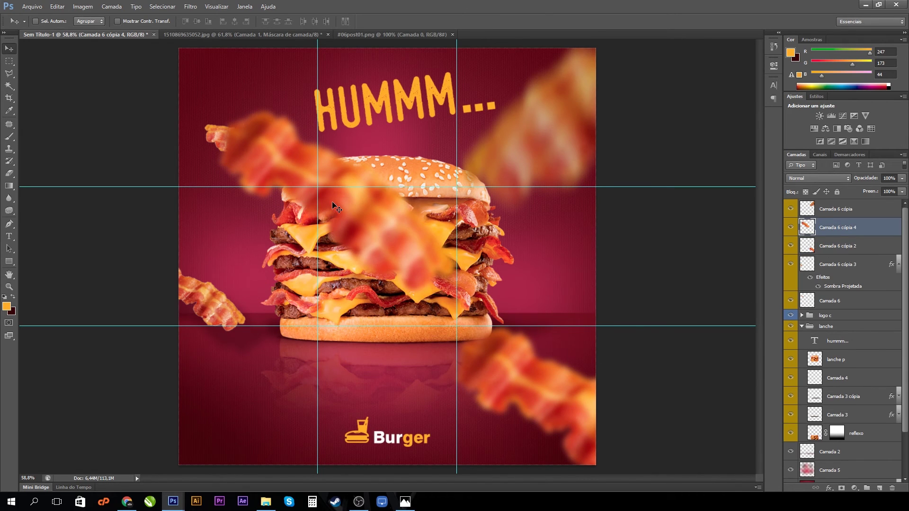
{"action": "key", "text": "ctrl+t"}
{"action": "left_click_drag", "start_coordinate": [459, 299], "coordinate": [344, 237]}
{"action": "left_click_drag", "start_coordinate": [221, 96], "coordinate": [242, 117]}
{"action": "left_click_drag", "start_coordinate": [303, 152], "coordinate": [293, 189]}
{"action": "key", "text": "Return"}
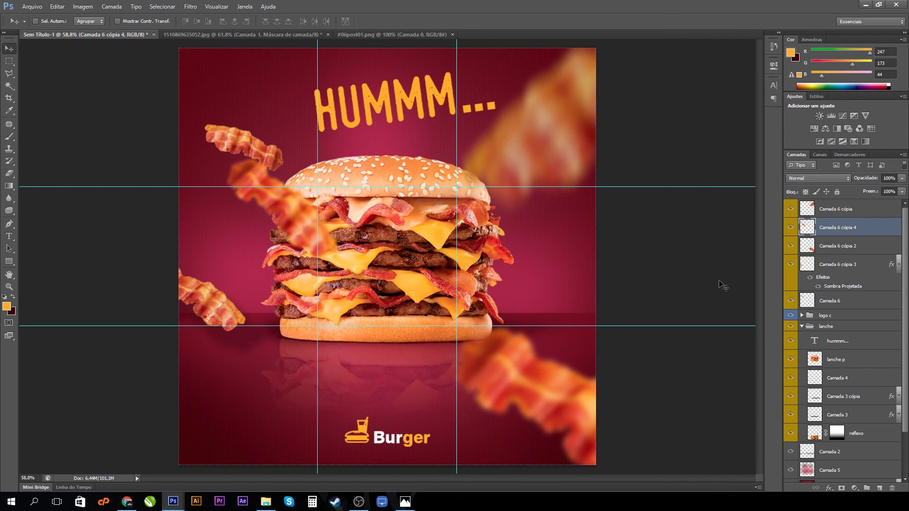
Place the new blurred bacon copy behind the burger, directly below the "lanche p" layer, and shrink it slightly
{"action": "left_click_drag", "start_coordinate": [882, 228], "coordinate": [861, 374]}
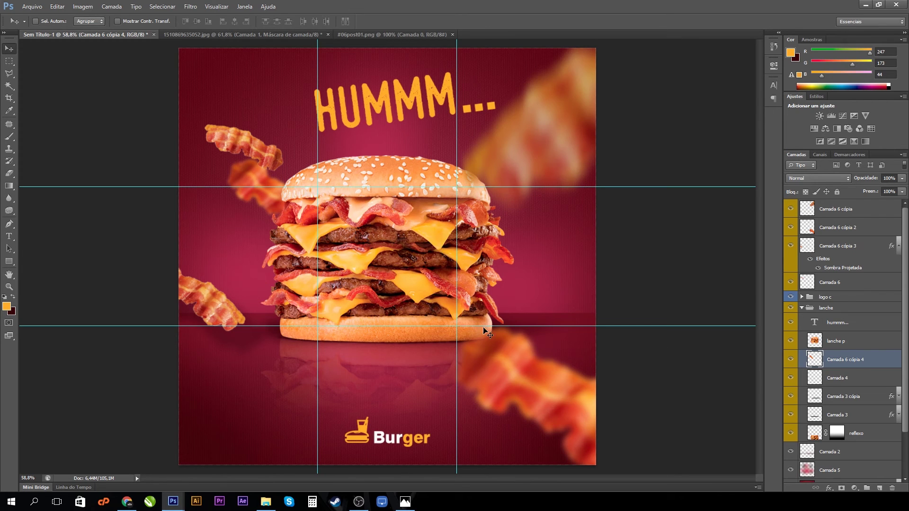
{"action": "key", "text": "ctrl+t"}
{"action": "left_click_drag", "start_coordinate": [229, 154], "coordinate": [256, 152]}
{"action": "key", "text": "Return"}
Apply a light Gaussian Blur to the bacon copy behind the burger
{"action": "left_click", "coordinate": [191, 6]}
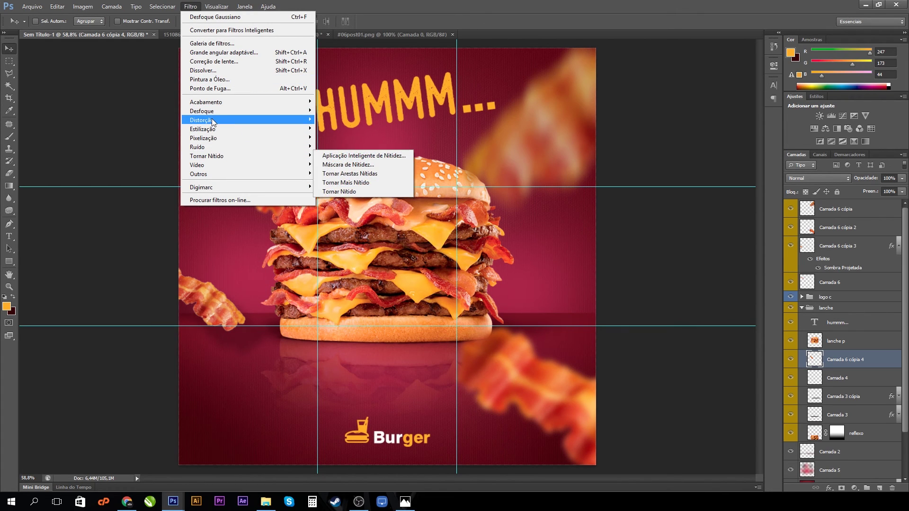
{"action": "mouse_move", "coordinate": [222, 111]}
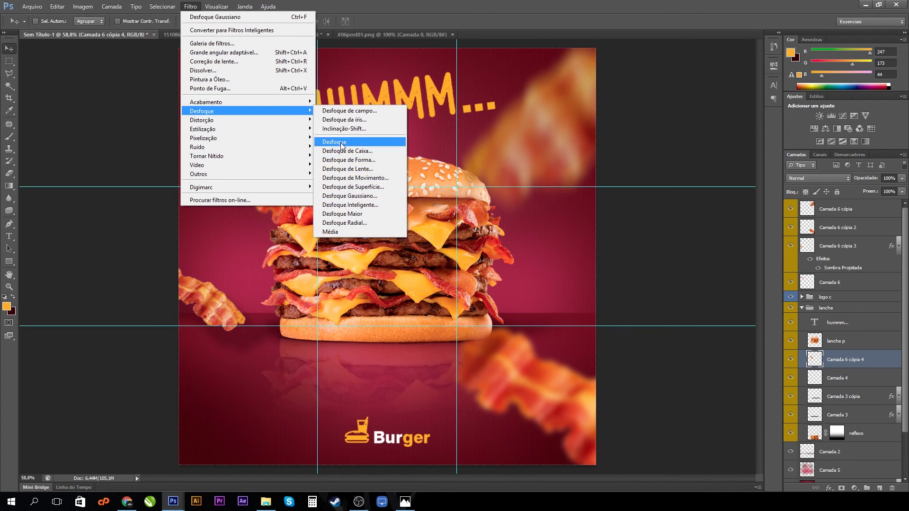
{"action": "left_click", "coordinate": [350, 196]}
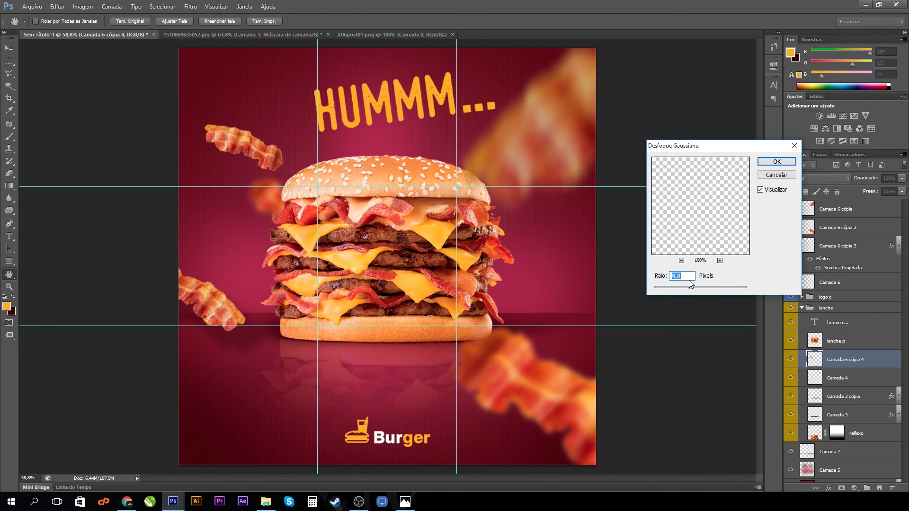
{"action": "left_click_drag", "start_coordinate": [692, 287], "coordinate": [688, 292]}
{"action": "left_click", "coordinate": [787, 162]}
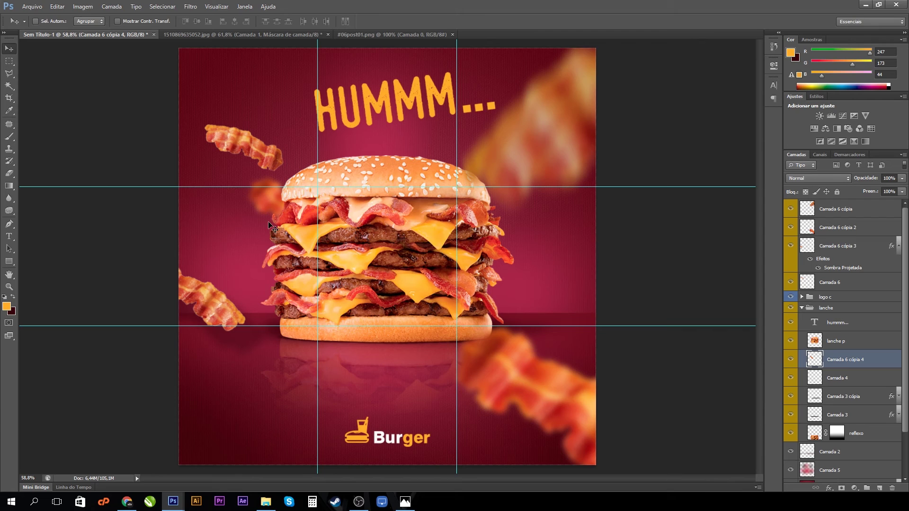
Reposition the bacon copy behind the burger's upper left, flip it horizontally and rotate it
{"action": "left_click_drag", "start_coordinate": [277, 232], "coordinate": [315, 234]}
{"action": "key", "text": "ctrl+t"}
{"action": "right_click", "coordinate": [289, 221]}
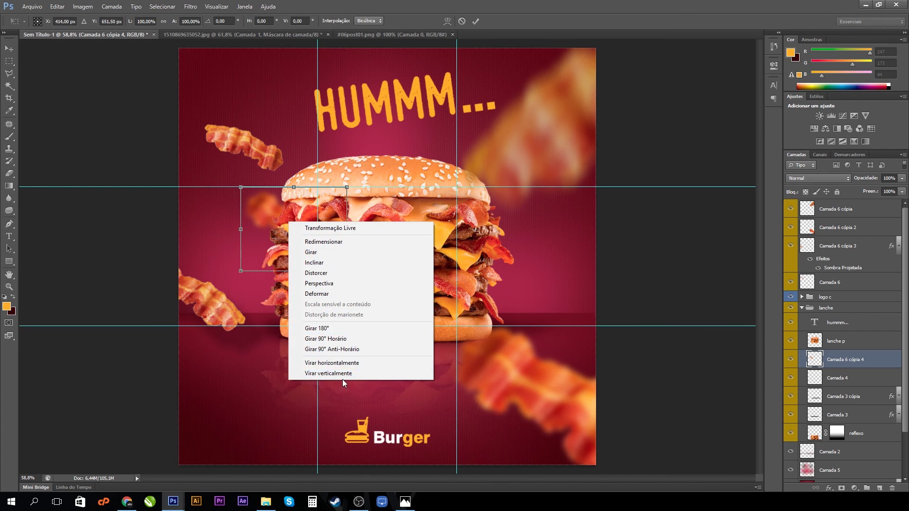
{"action": "left_click", "coordinate": [340, 364]}
{"action": "left_click_drag", "start_coordinate": [355, 279], "coordinate": [273, 310]}
{"action": "key", "text": "Return"}
Duplicate the bacon strip behind the burger to just above the upper-left sharp strip, then rotate and shrink the copy
{"action": "left_click_drag", "start_coordinate": [293, 217], "coordinate": [251, 124]}
{"action": "key", "text": "ctrl+t"}
{"action": "left_click_drag", "start_coordinate": [334, 142], "coordinate": [307, 188]}
{"action": "left_click_drag", "start_coordinate": [213, 52], "coordinate": [238, 67]}
{"action": "key", "text": "Return"}
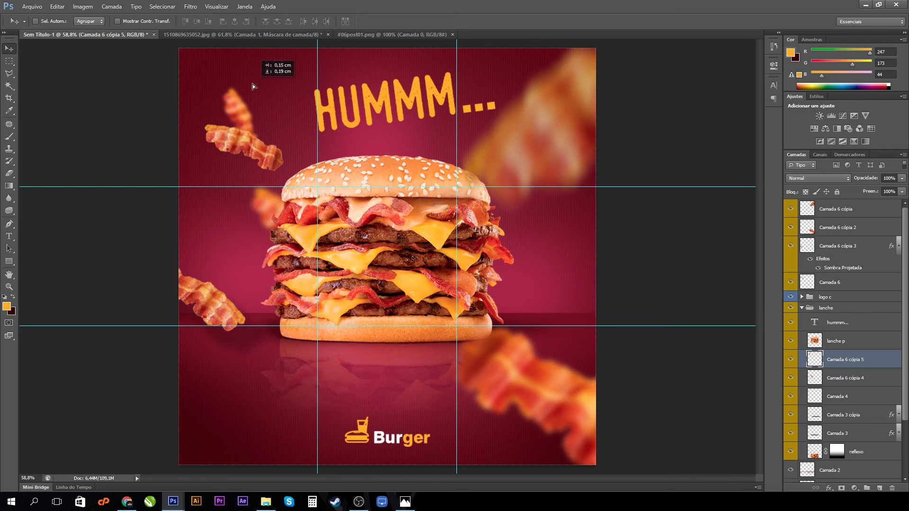
Apply a moderate Gaussian Blur to the small bacon copy above the upper-left sharp strip
{"action": "left_click", "coordinate": [199, 6]}
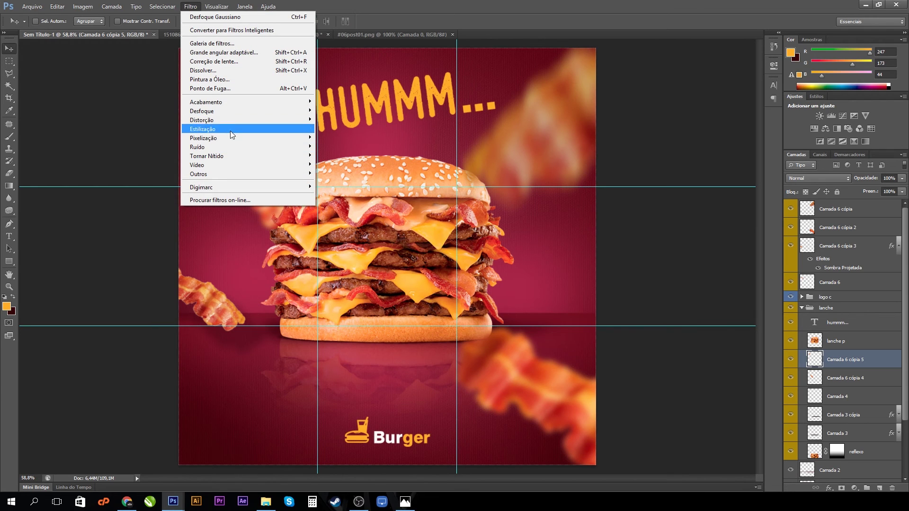
{"action": "mouse_move", "coordinate": [285, 108]}
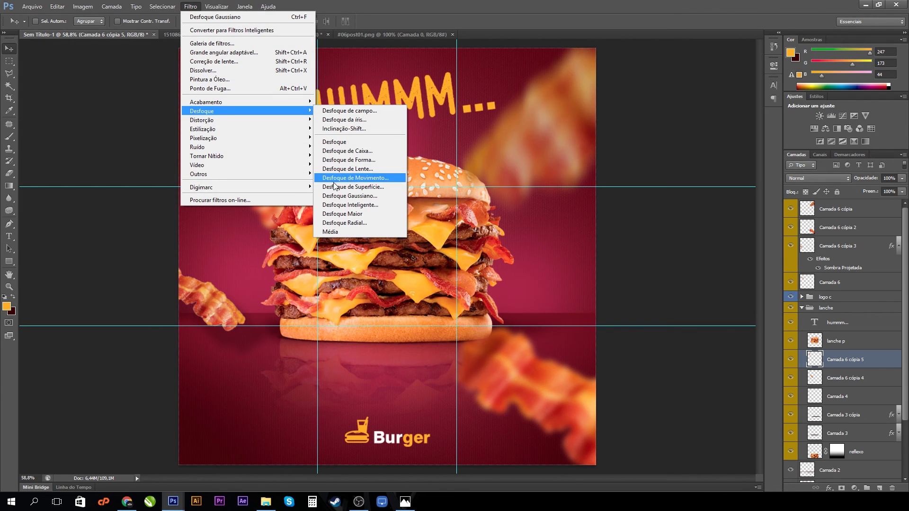
{"action": "left_click", "coordinate": [352, 195]}
{"action": "left_click_drag", "start_coordinate": [686, 287], "coordinate": [693, 288]}
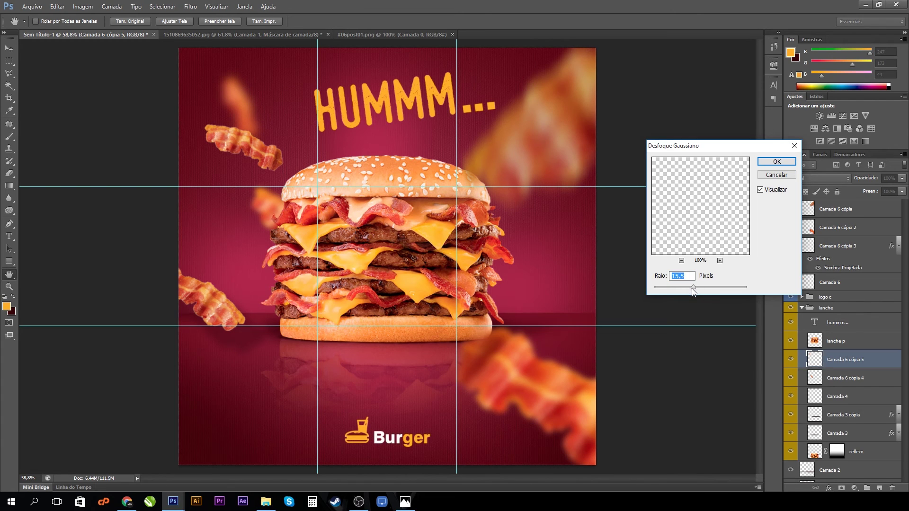
{"action": "left_click_drag", "start_coordinate": [693, 289], "coordinate": [690, 289]}
{"action": "left_click", "coordinate": [777, 162]}
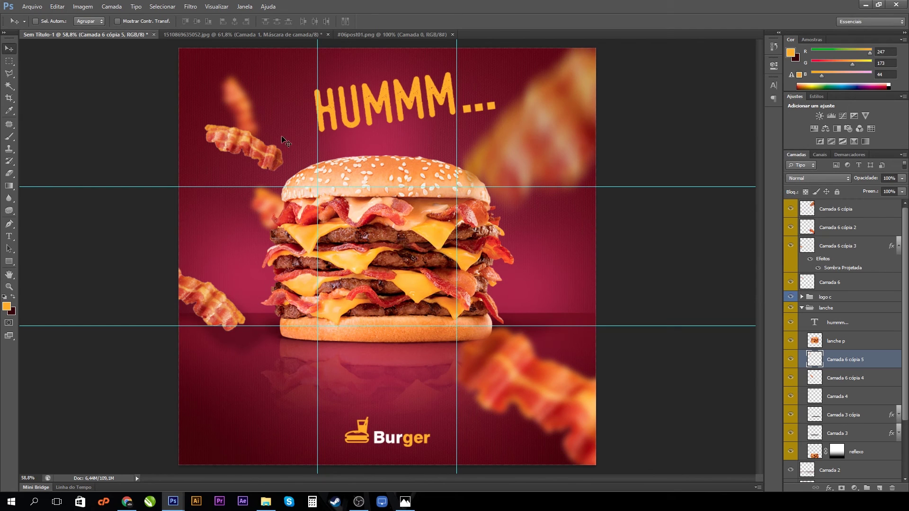
{"action": "left_click_drag", "start_coordinate": [283, 143], "coordinate": [282, 144]}
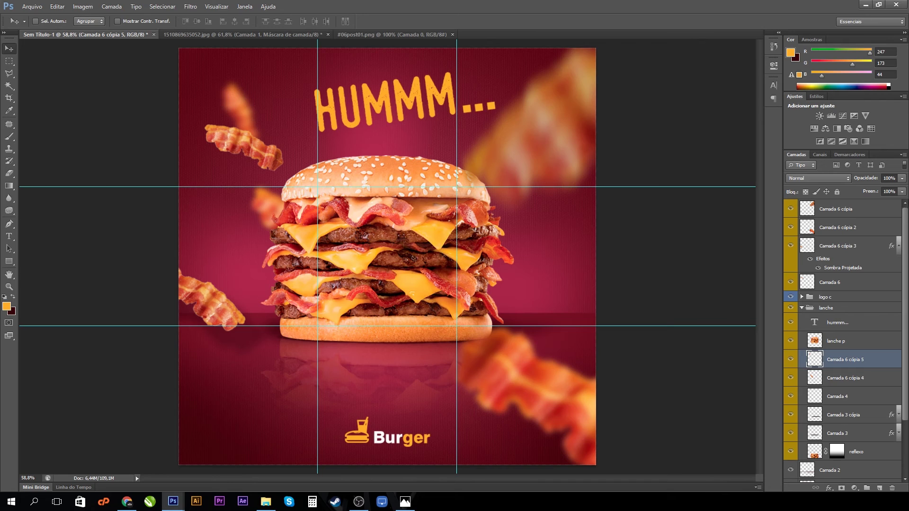
Enlarge the upper-left sharp bacon strip on "Camada 6" to about 118%
{"action": "left_click", "coordinate": [859, 246]}
{"action": "left_click", "coordinate": [790, 245]}
{"action": "left_click", "coordinate": [791, 245]}
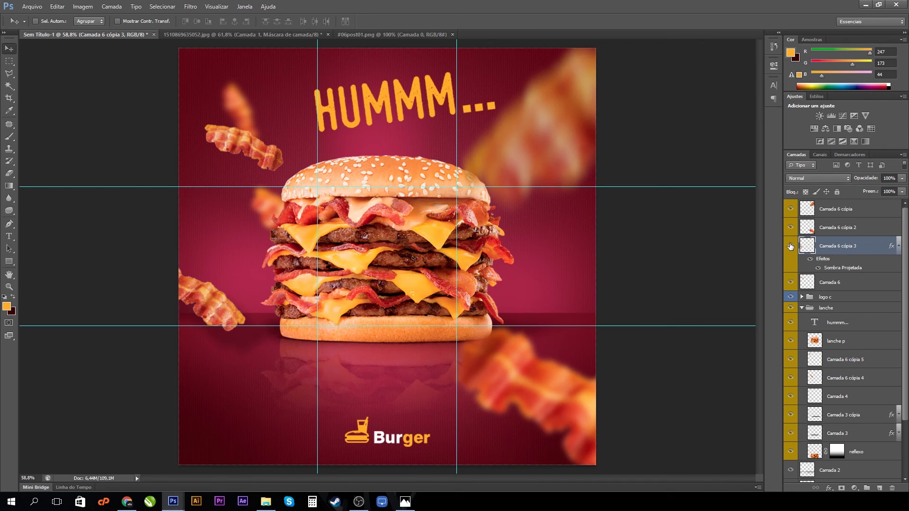
{"action": "left_click", "coordinate": [235, 151], "text": "ctrl"}
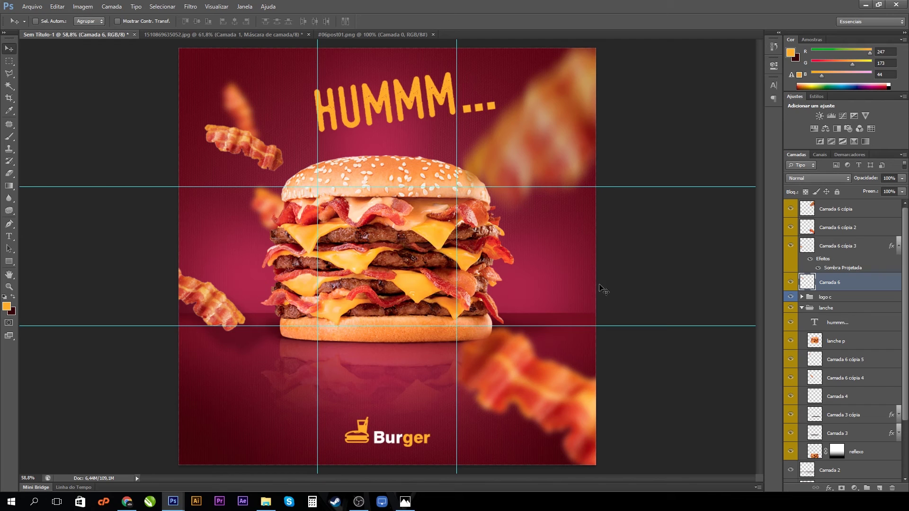
{"action": "left_click", "coordinate": [205, 305], "text": "ctrl"}
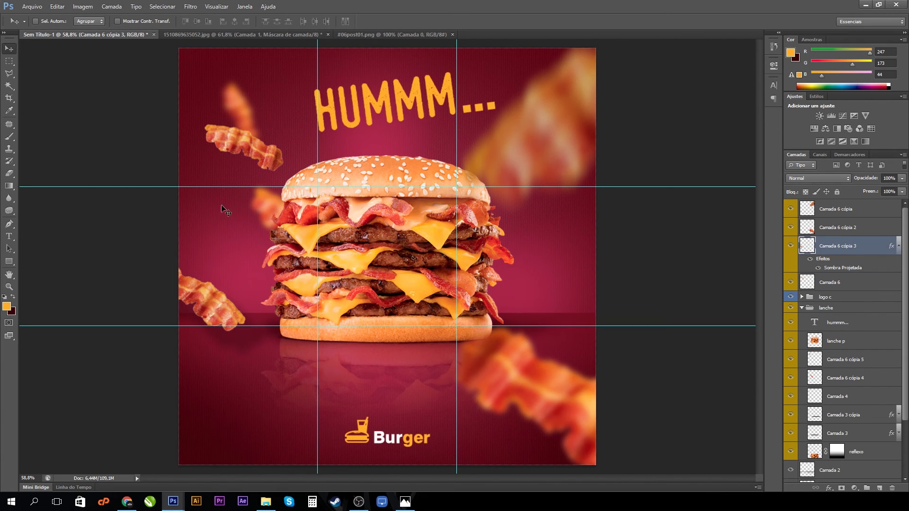
{"action": "left_click", "coordinate": [231, 142], "text": "ctrl"}
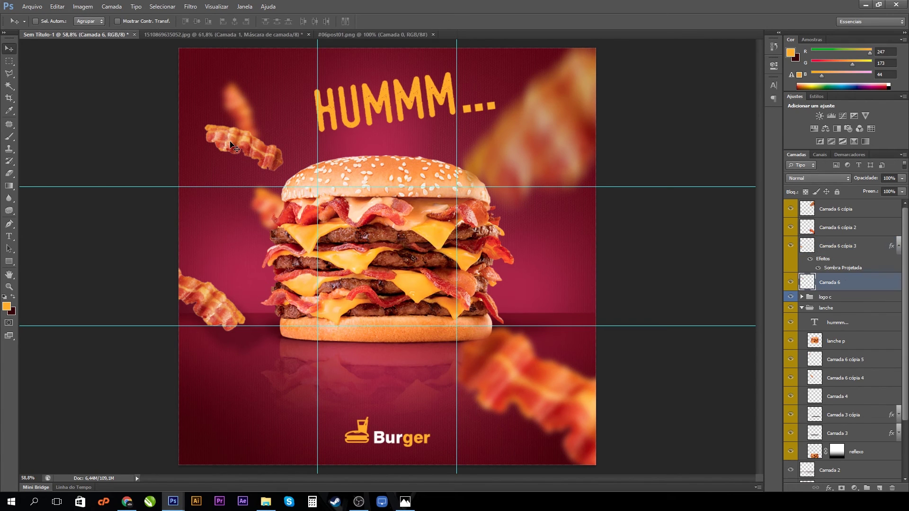
{"action": "key", "text": "ctrl+t"}
{"action": "mouse_move", "coordinate": [205, 124]}
{"action": "left_mouse_down"}
{"action": "mouse_move", "coordinate": [191, 118]}
{"action": "mouse_move", "coordinate": [198, 120]}
{"action": "left_mouse_up"}
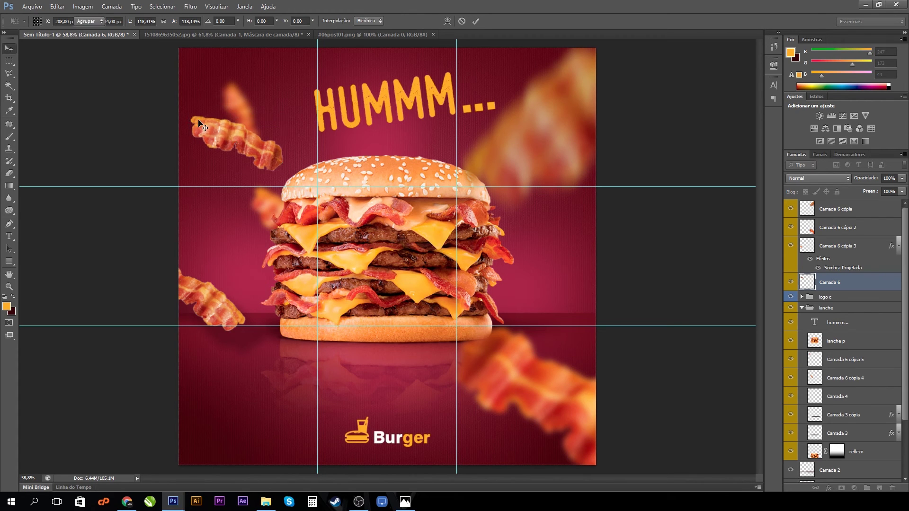
{"action": "key", "text": "Return"}
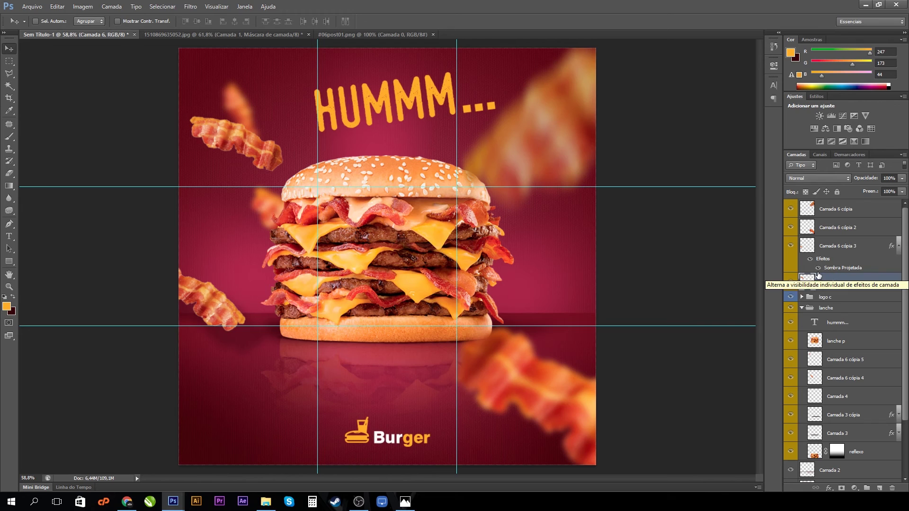
Group "Camada 6" and its three copies above the logo group and name the group "bacon"
{"action": "left_click", "coordinate": [846, 209], "text": "shift"}
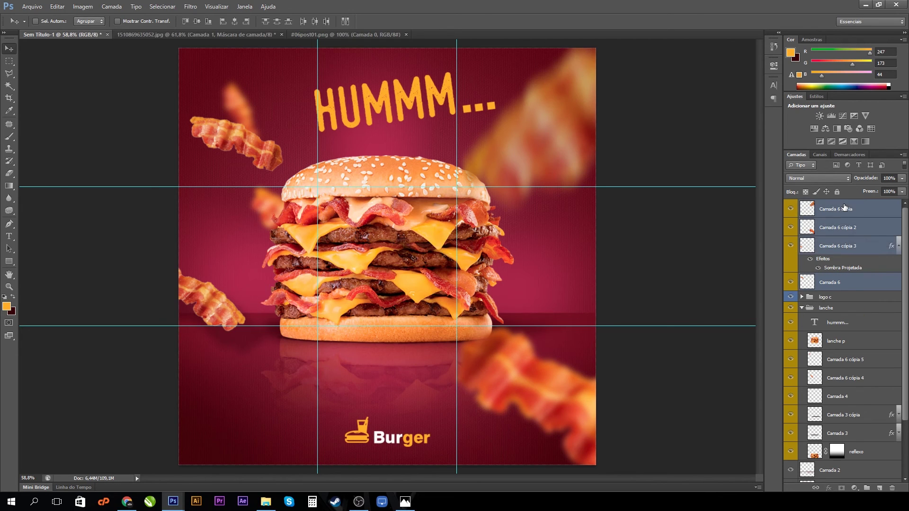
{"action": "key", "text": "ctrl+g"}
{"action": "double_click", "coordinate": [828, 205]}
{"action": "type", "text": "b"}
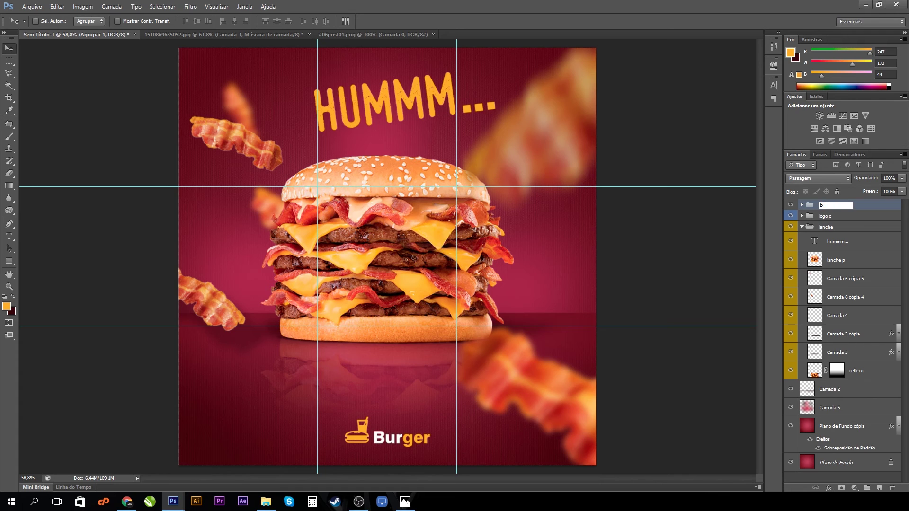
{"action": "type", "text": "acon"}
{"action": "key", "text": "Return"}
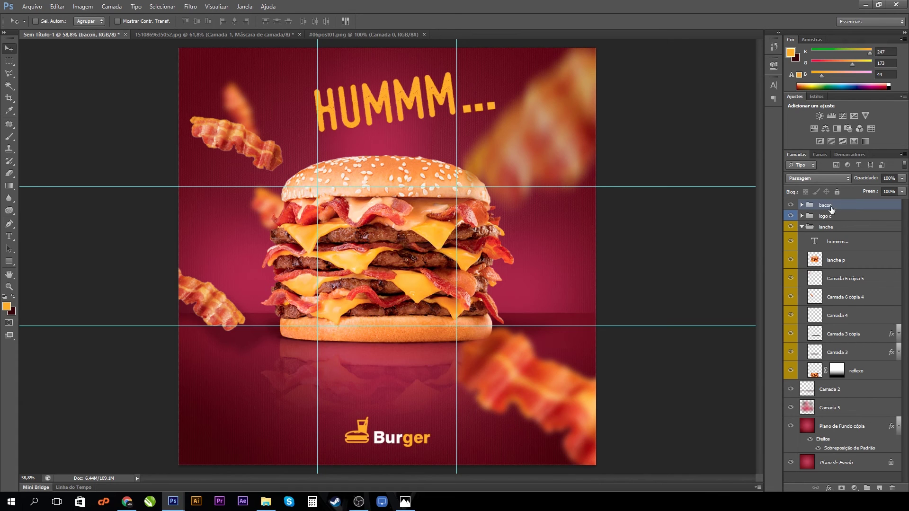
Give the "bacon" group a violet colour label and collapse the "lanche" group
{"action": "right_click", "coordinate": [800, 204]}
{"action": "left_click", "coordinate": [789, 298]}
{"action": "left_click", "coordinate": [802, 227]}
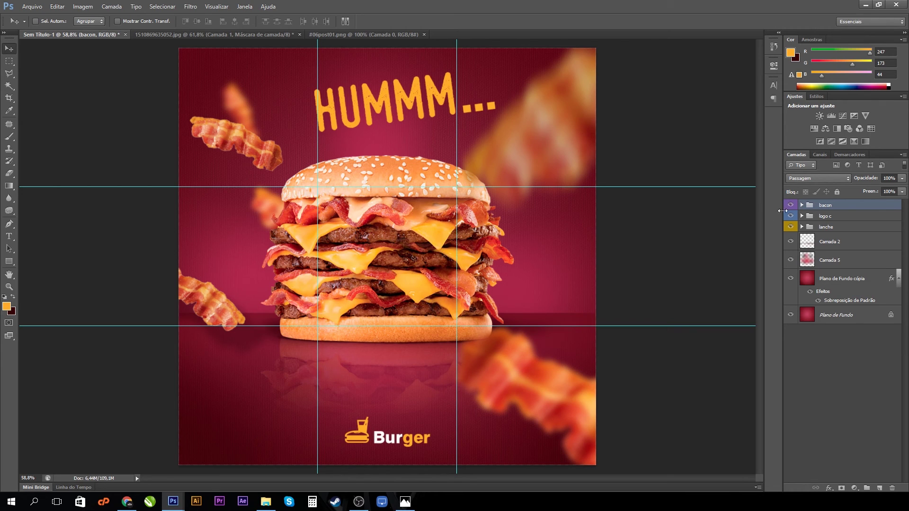
Group "Camada 2", "Camada 5" and "Plano de Fundo cópia" as "bg", and toggle its visibility to check its contents
{"action": "left_click", "coordinate": [831, 249]}
{"action": "left_click", "coordinate": [835, 261], "text": "shift"}
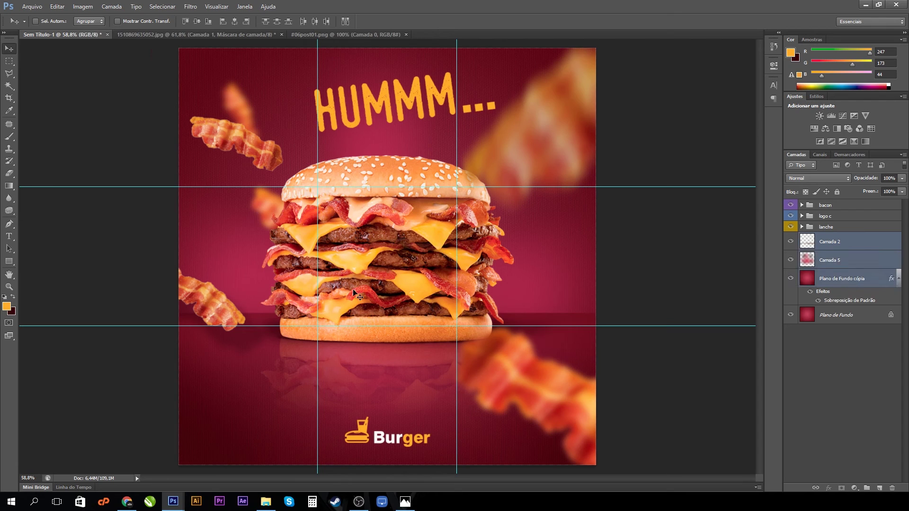
{"action": "key", "text": "ctrl+g"}
{"action": "double_click", "coordinate": [835, 239]}
{"action": "type", "text": "bg"}
{"action": "key", "text": "Return"}
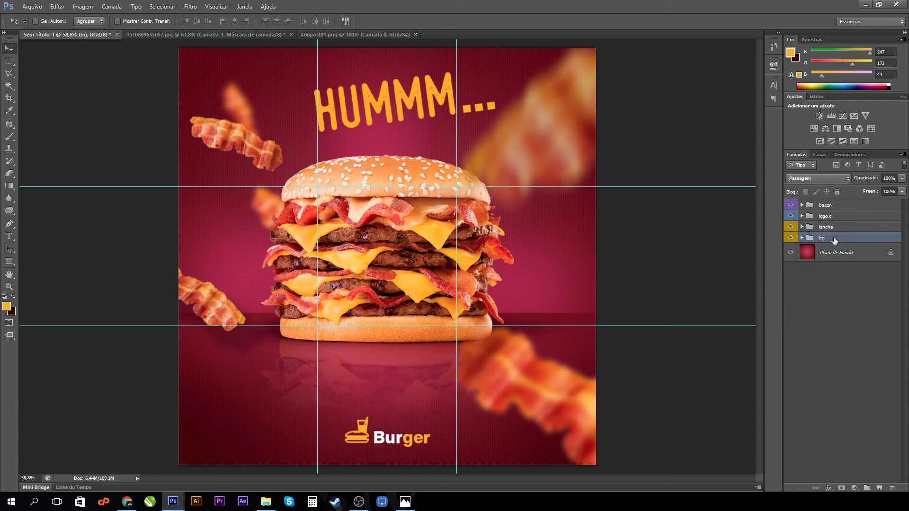
{"action": "left_click", "coordinate": [790, 238]}
{"action": "left_click", "coordinate": [790, 238]}
{"action": "left_click", "coordinate": [791, 238]}
{"action": "left_click", "coordinate": [790, 239]}
Add a text layer reading "LOGO AGÊNCIA" above the "bacon" group
{"action": "left_click", "coordinate": [832, 209]}
{"action": "left_click", "coordinate": [881, 488]}
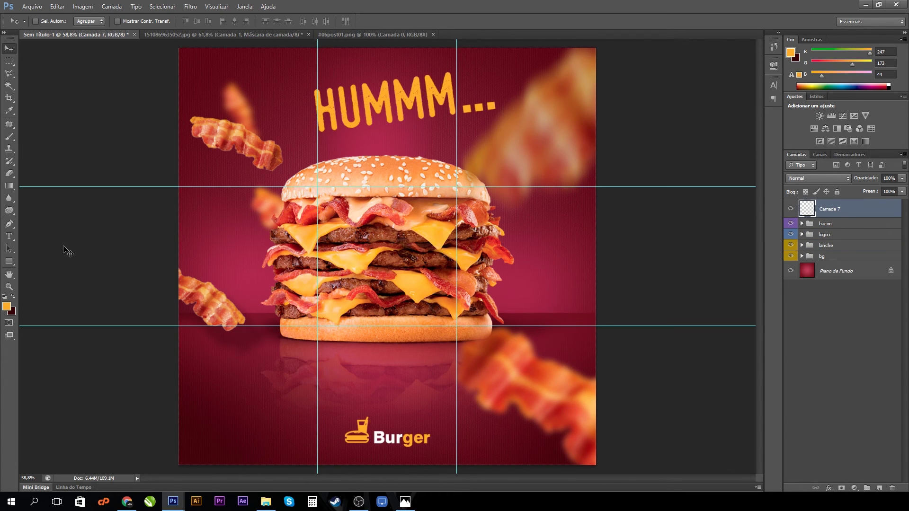
{"action": "left_click", "coordinate": [9, 237]}
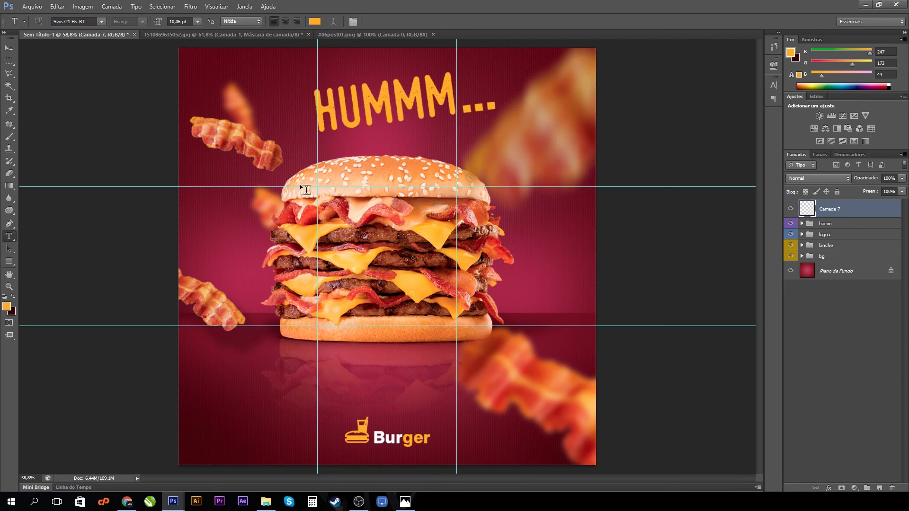
{"action": "left_click", "coordinate": [349, 164]}
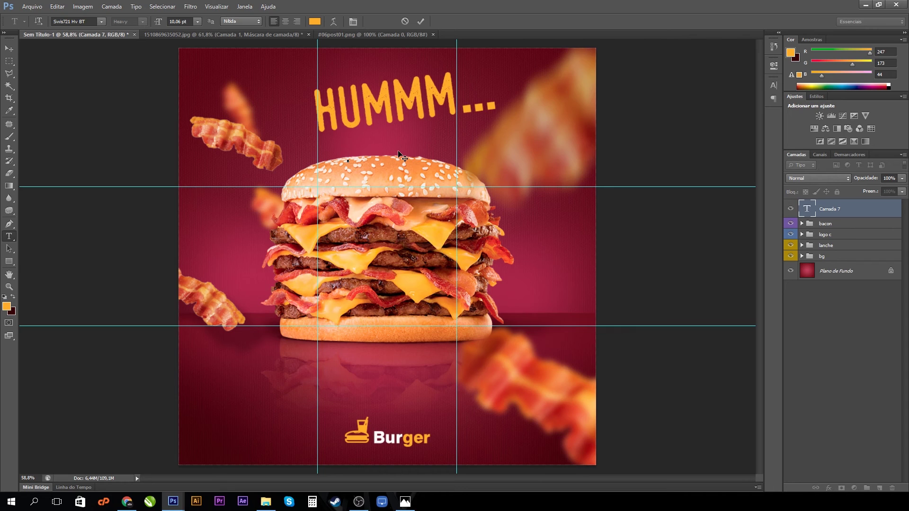
{"action": "type", "text": "Lee"}
{"action": "type", "text": "NCIA"}
{"action": "key", "text": "ctrl+a"}
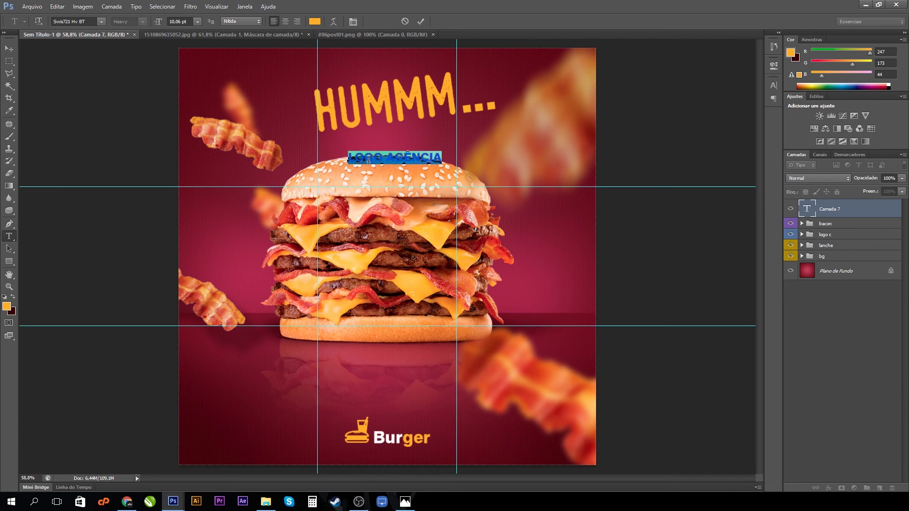
Colour the "LOGO AGÊNCIA" text white (ffffff) and commit it
{"action": "left_click", "coordinate": [6, 309]}
{"action": "left_click_drag", "start_coordinate": [674, 374], "coordinate": [559, 315]}
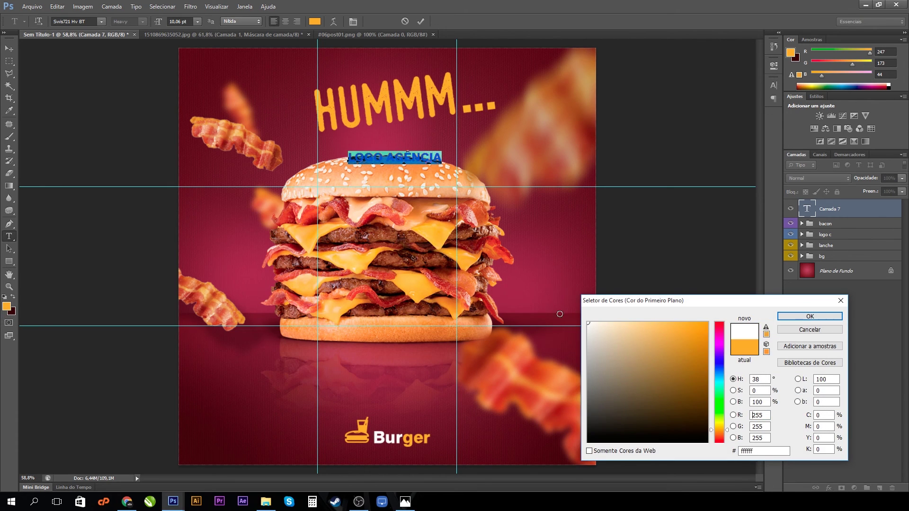
{"action": "left_click", "coordinate": [806, 319]}
{"action": "left_click", "coordinate": [774, 85]}
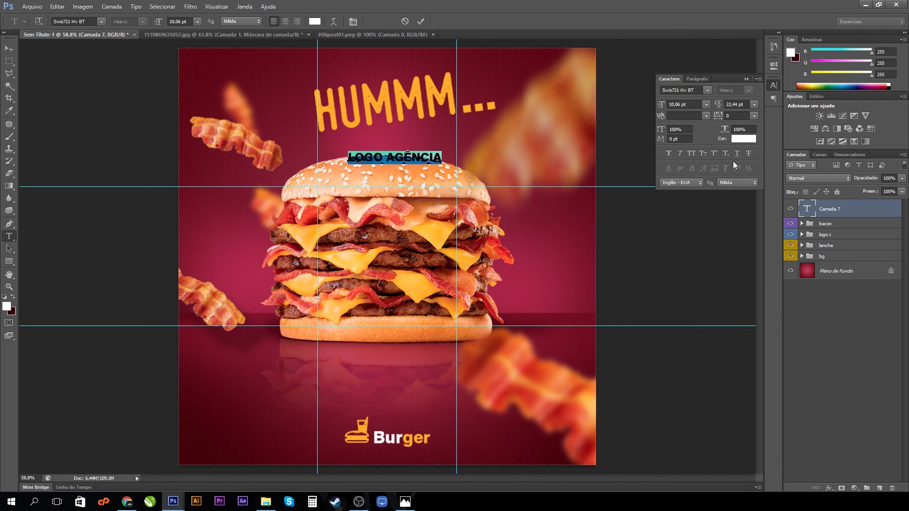
{"action": "left_click", "coordinate": [747, 78]}
{"action": "left_click", "coordinate": [9, 49]}
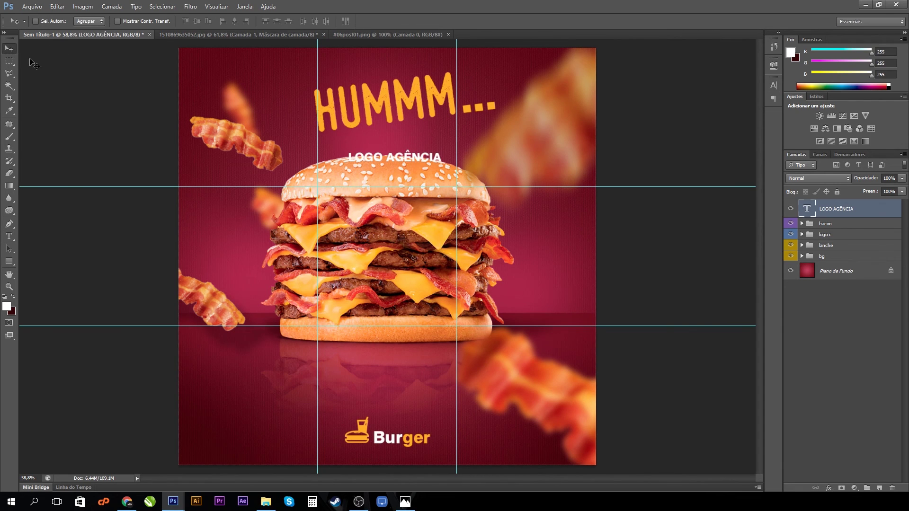
{"action": "key", "text": "ctrl+t"}
{"action": "left_click_drag", "start_coordinate": [478, 216], "coordinate": [488, 166]}
{"action": "key", "text": "Escape"}
Shrink the "LOGO AGÊNCIA" text, rotate it to read vertically upward and place it in the artwork's upper-right corner
{"action": "key", "text": "ctrl+t"}
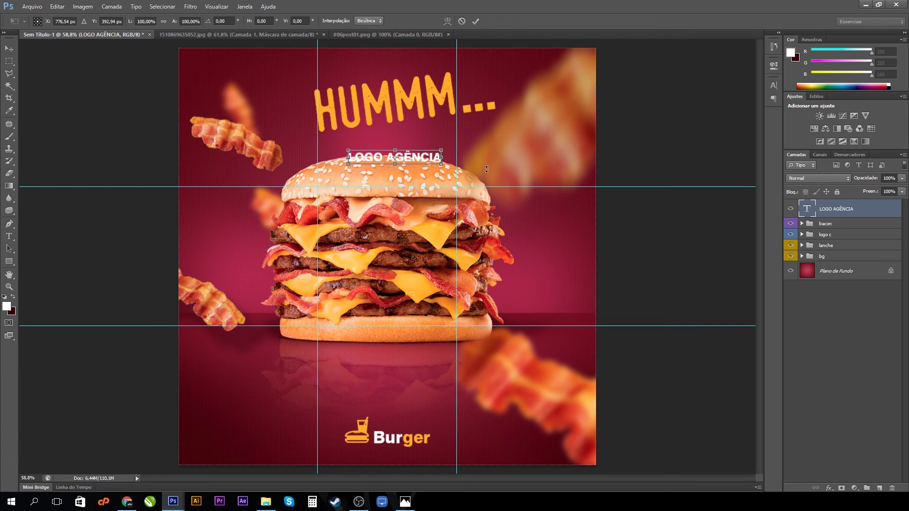
{"action": "left_click_drag", "start_coordinate": [450, 169], "coordinate": [397, 135]}
{"action": "left_click_drag", "start_coordinate": [386, 205], "coordinate": [584, 110]}
{"action": "key", "text": "Return"}
{"action": "key", "text": "ctrl+t"}
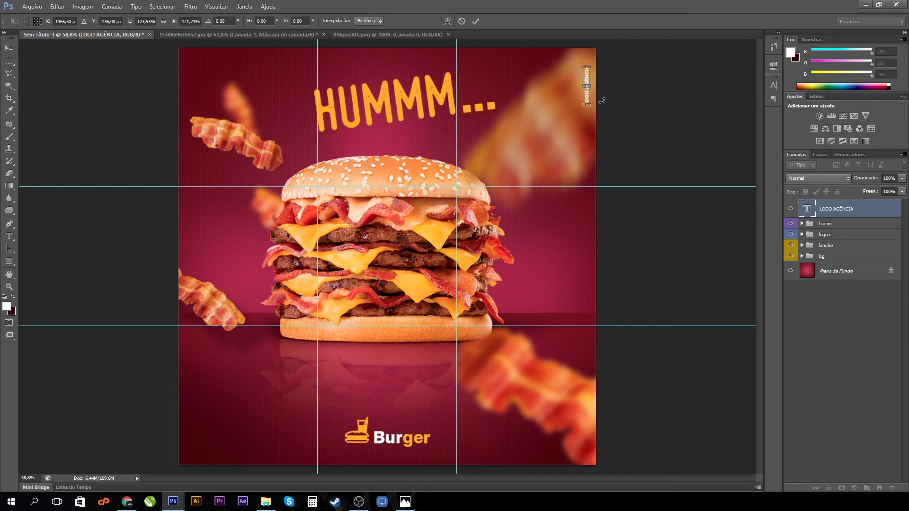
{"action": "key", "text": "Return"}
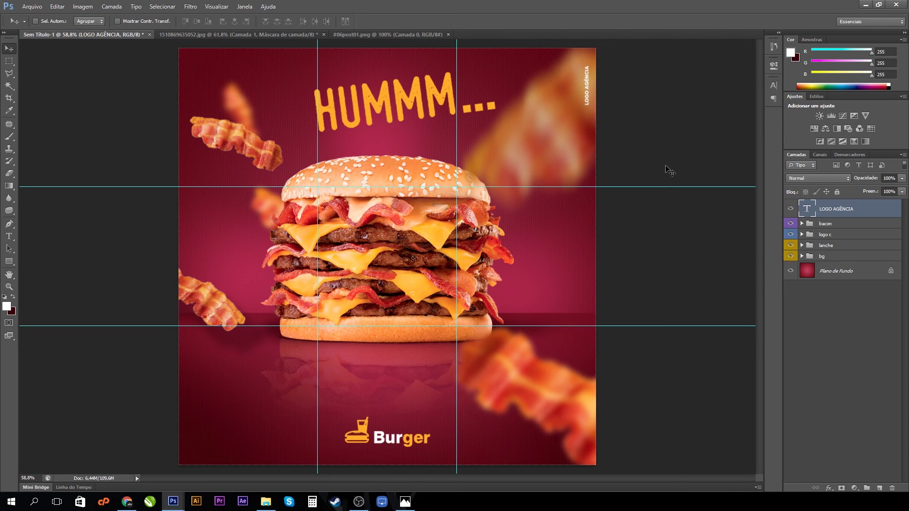
Hide the guides and the "lanche" group to clear the centre of the composition
{"action": "key", "text": "ctrl+semicolon"}
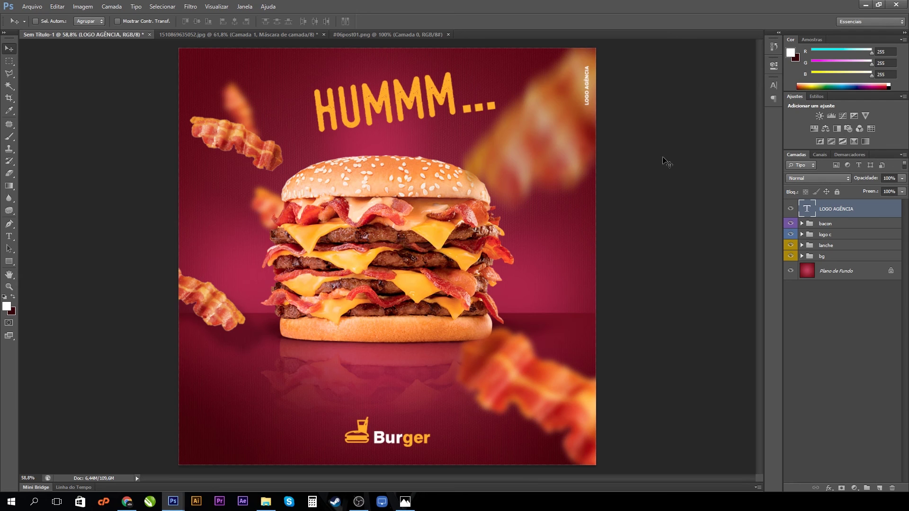
{"action": "left_click", "coordinate": [791, 234]}
{"action": "left_click", "coordinate": [790, 234]}
{"action": "left_click", "coordinate": [791, 245]}
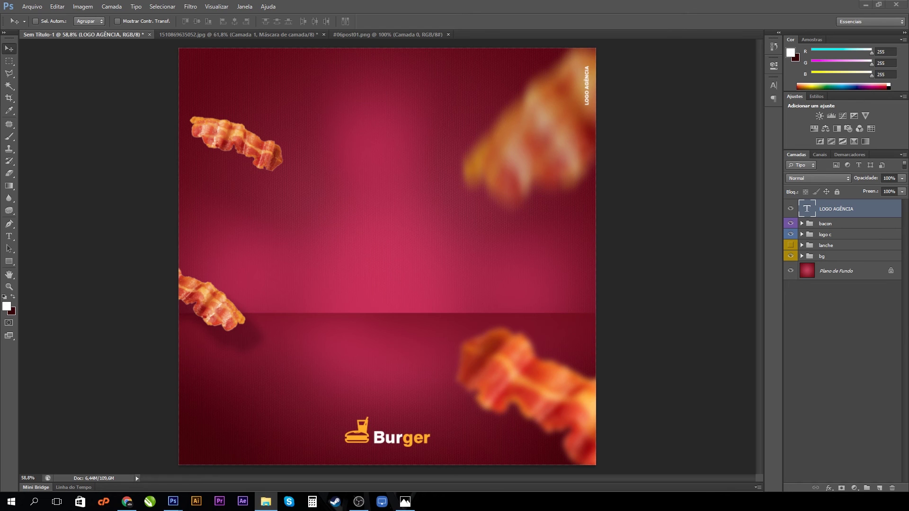
Place the audi_PNG1737 car image in the centre of the composition and scale it down to fit the scene
{"action": "left_click_drag", "start_coordinate": [406, 244], "coordinate": [462, 269]}
{"action": "left_click_drag", "start_coordinate": [610, 142], "coordinate": [566, 171]}
{"action": "left_click_drag", "start_coordinate": [522, 220], "coordinate": [499, 269]}
{"action": "key", "text": "Return"}
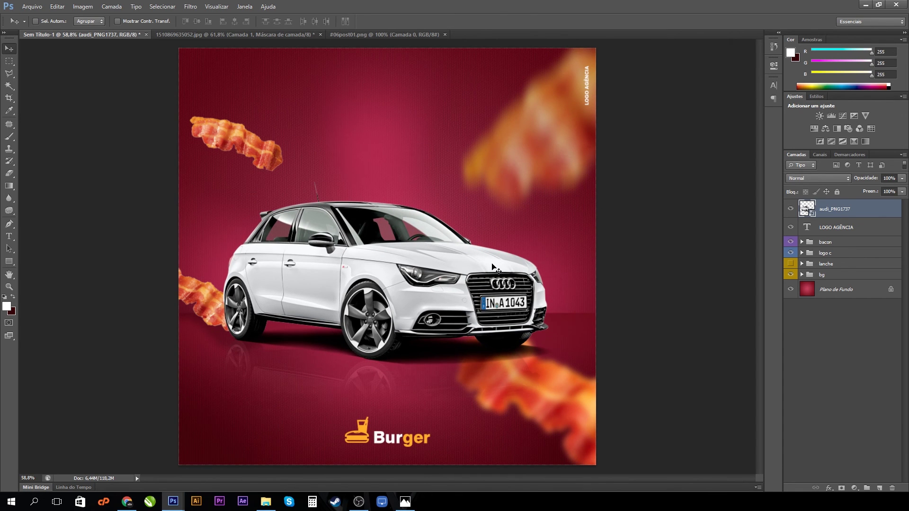
Delete the car layer and show the "lanche" group and the guides again
{"action": "key", "text": "ctrl+alt+z"}
{"action": "key", "text": "ctrl+alt+z"}
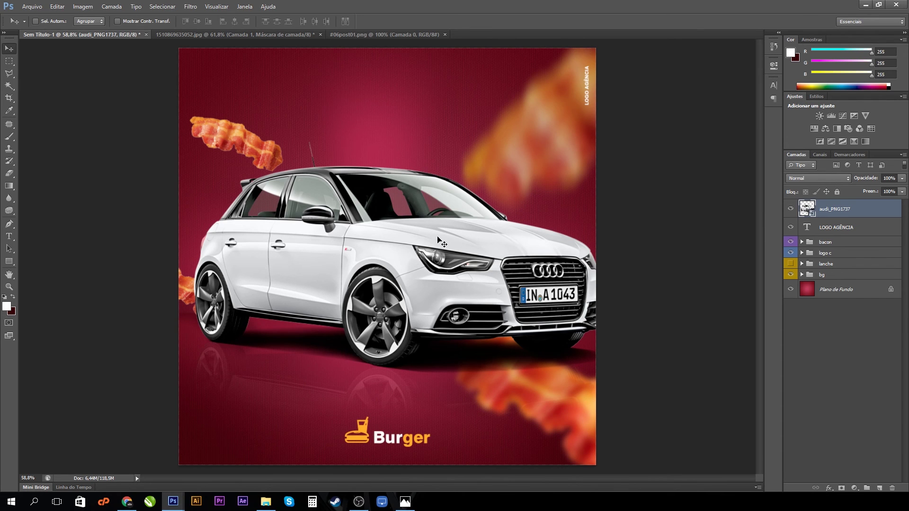
{"action": "key", "text": "Delete"}
{"action": "left_click", "coordinate": [792, 246]}
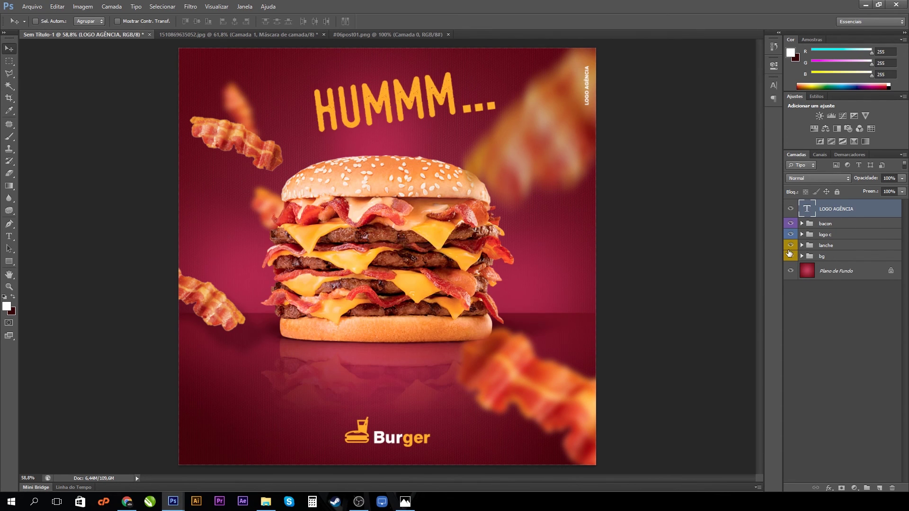
{"action": "key", "text": "ctrl+semicolon"}
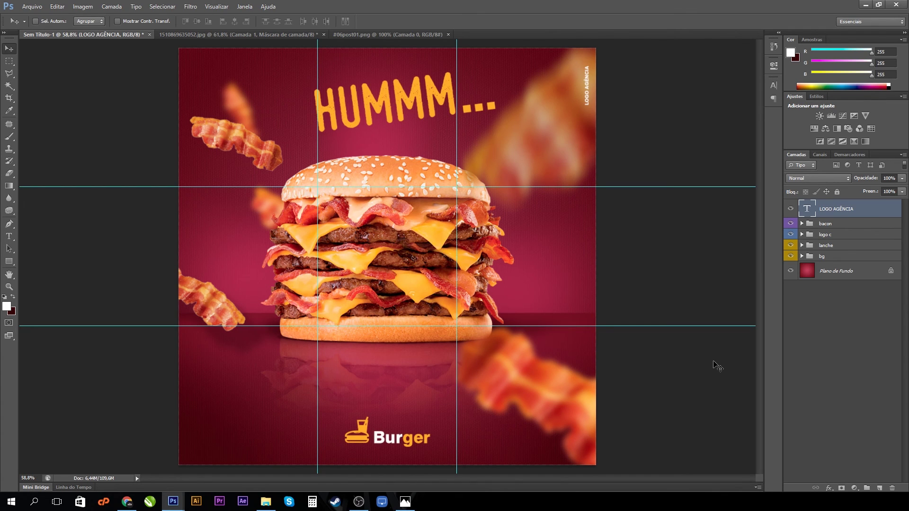
Try to scale down and reposition the whole "lanche" group
{"action": "left_click", "coordinate": [841, 247]}
{"action": "key", "text": "ctrl+t"}
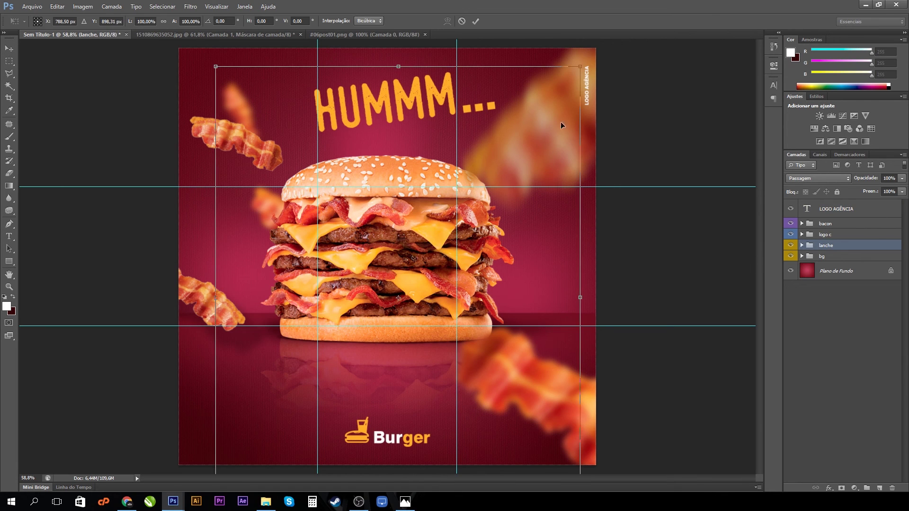
{"action": "left_click_drag", "start_coordinate": [583, 66], "coordinate": [570, 81]}
{"action": "left_click_drag", "start_coordinate": [547, 143], "coordinate": [544, 128]}
{"action": "key", "text": "Escape"}
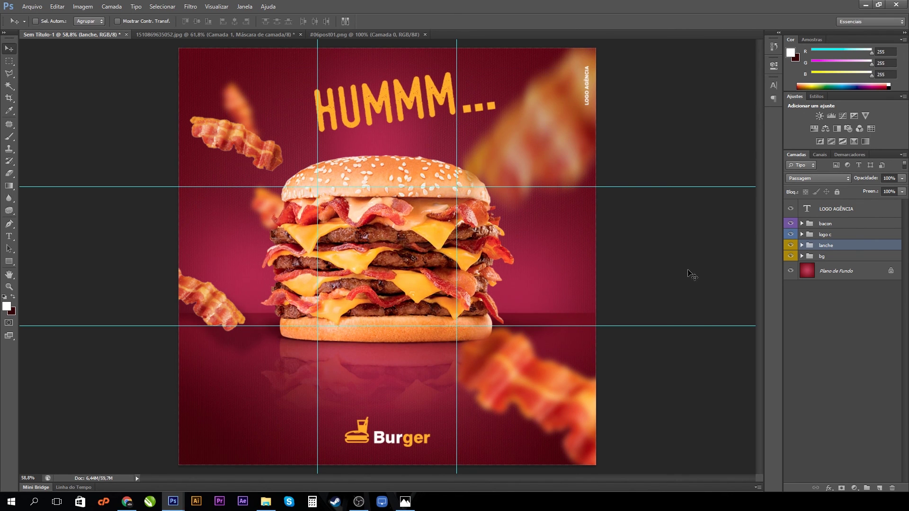
Enlarge the burger together with its two shadow layers and reflection to about 113.6% and shift them left to recentre the burger
{"action": "left_click", "coordinate": [802, 246]}
{"action": "left_click", "coordinate": [836, 278]}
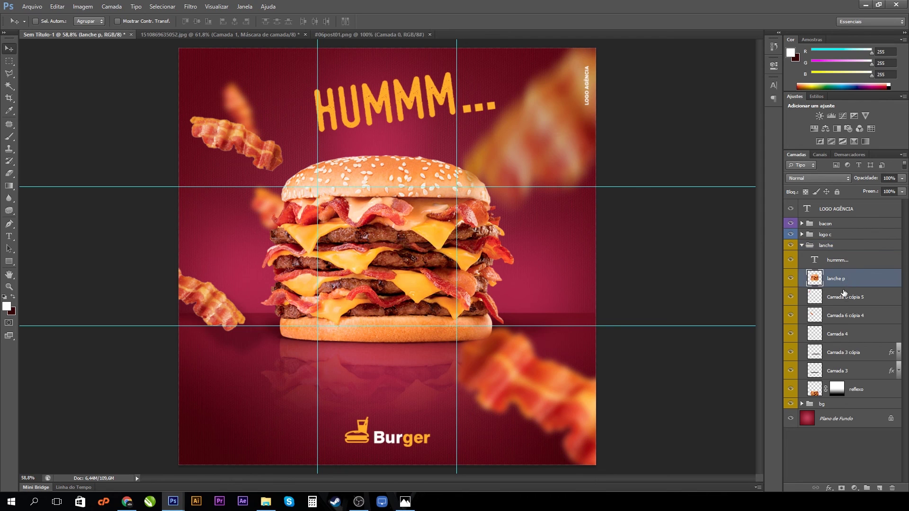
{"action": "left_click", "coordinate": [839, 358], "text": "ctrl"}
{"action": "left_click", "coordinate": [837, 372], "text": "ctrl"}
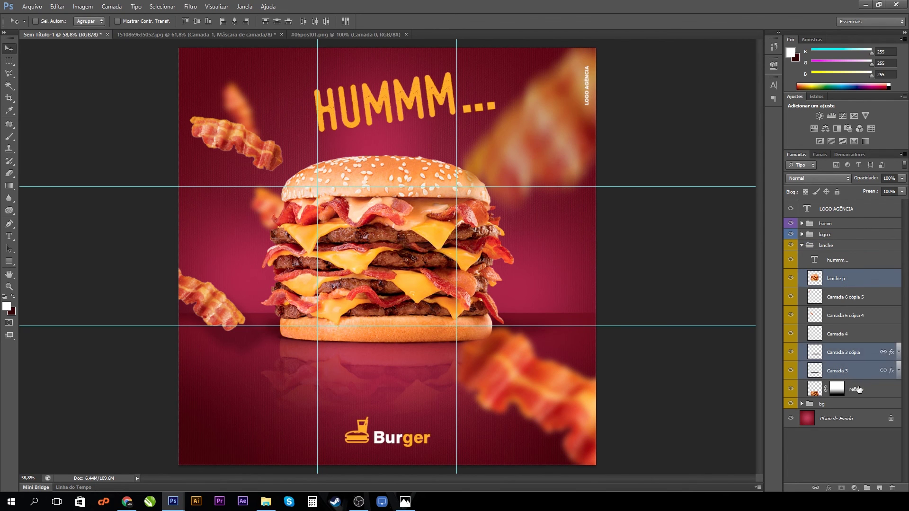
{"action": "left_click", "coordinate": [843, 389], "text": "ctrl"}
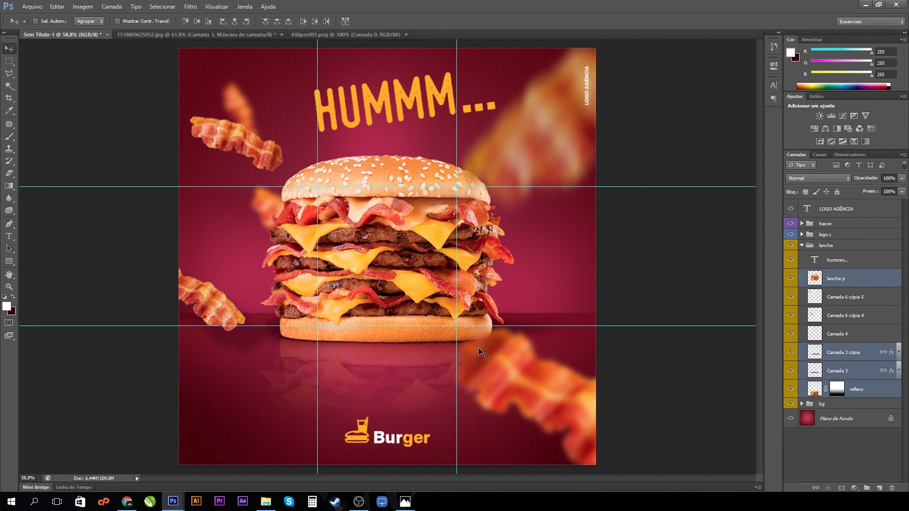
{"action": "key", "text": "ctrl+t"}
{"action": "left_click_drag", "start_coordinate": [581, 155], "coordinate": [599, 147]}
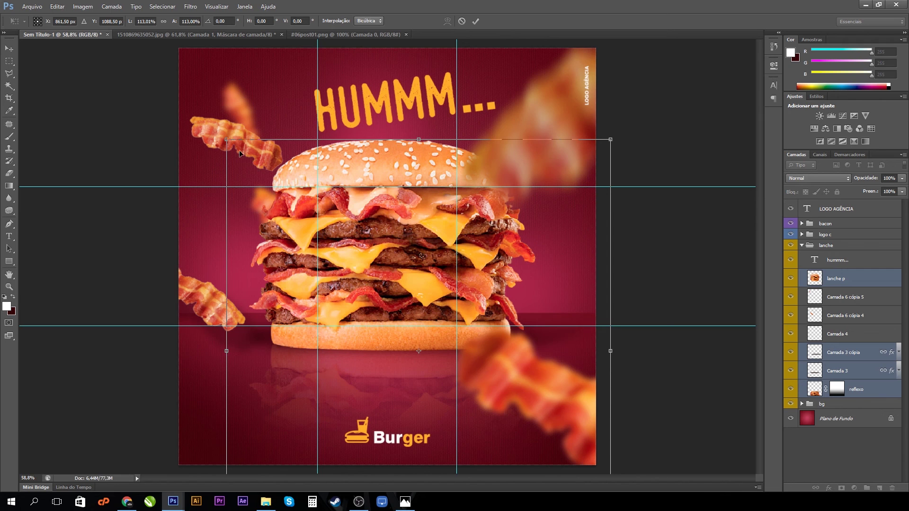
{"action": "left_click_drag", "start_coordinate": [227, 140], "coordinate": [224, 138]}
{"action": "left_click_drag", "start_coordinate": [341, 220], "coordinate": [326, 225]}
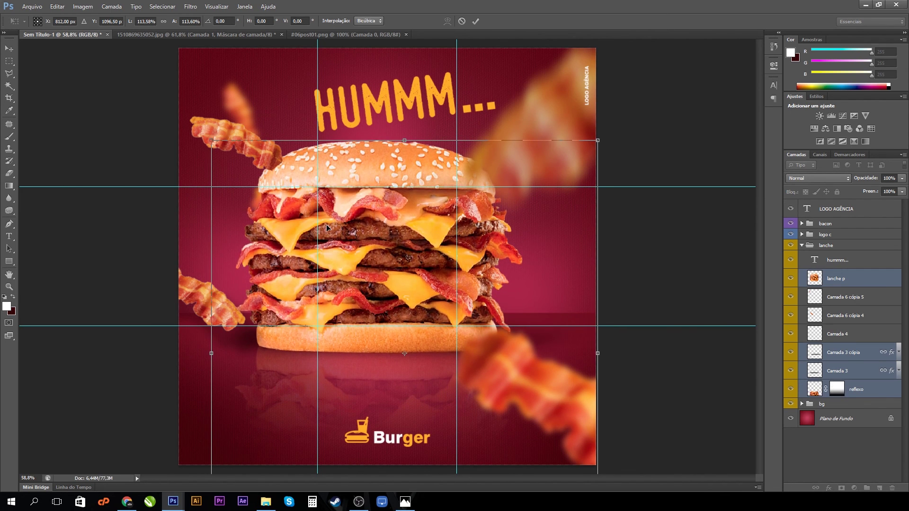
{"action": "key", "text": "Return"}
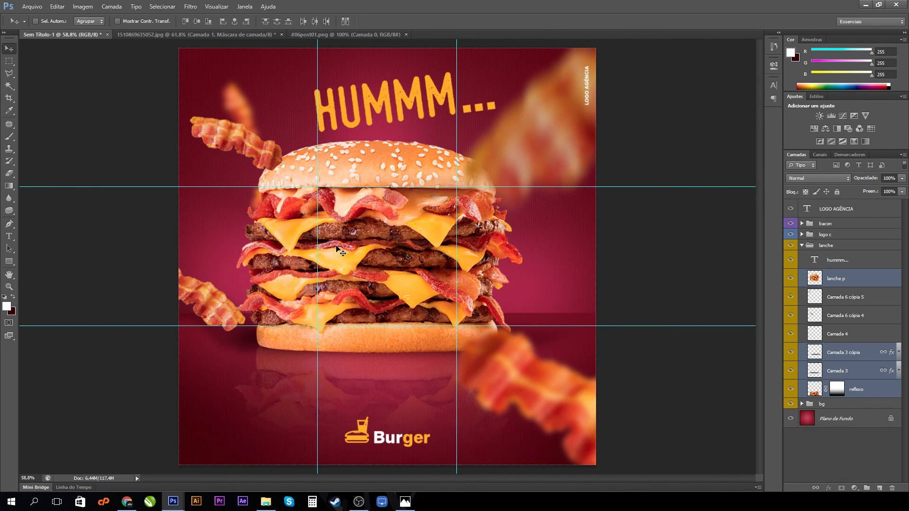
Nudge the sharp bacon strip on the lower-left edge of the artwork down and slightly left, away from the enlarged burger
{"action": "left_click", "coordinate": [837, 316]}
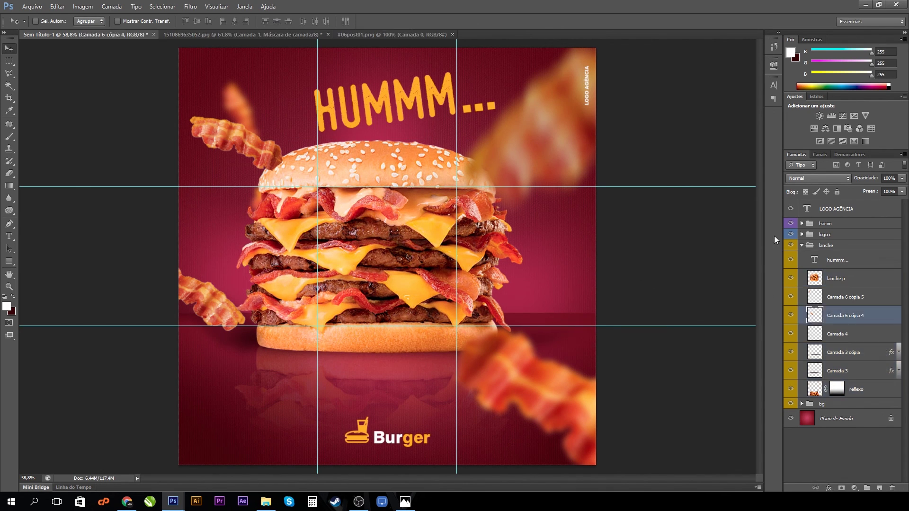
{"action": "left_click", "coordinate": [804, 225]}
{"action": "left_click", "coordinate": [802, 224]}
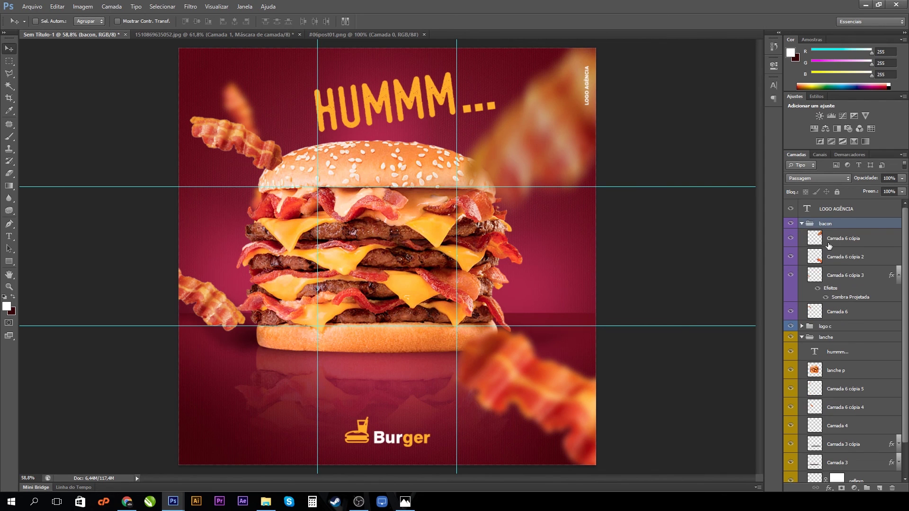
{"action": "left_click", "coordinate": [832, 259]}
{"action": "left_click", "coordinate": [811, 277]}
{"action": "mouse_move", "coordinate": [372, 251]}
{"action": "left_mouse_down"}
{"action": "mouse_move", "coordinate": [364, 243]}
{"action": "mouse_move", "coordinate": [362, 262]}
{"action": "left_mouse_up"}
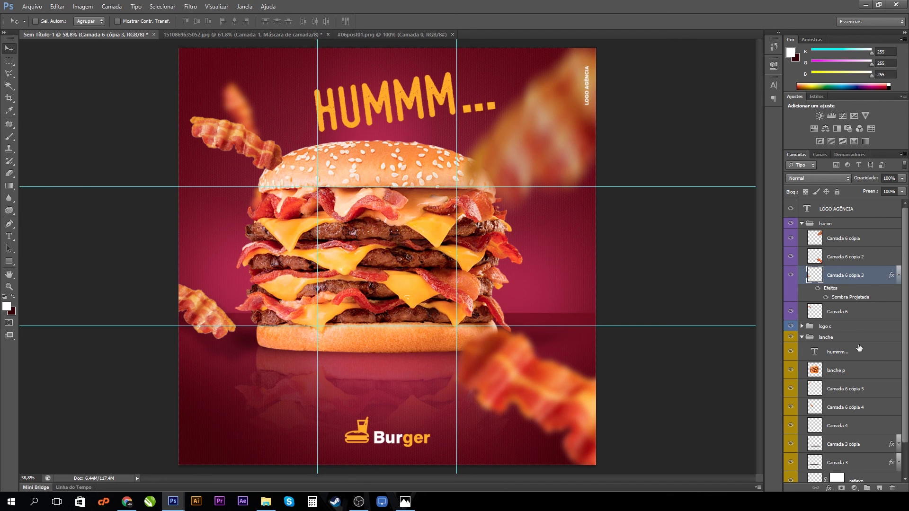
Scale the burger, its two shadow layers and reflection down slightly together and readjust their position in the centre
{"action": "left_click", "coordinate": [841, 371]}
{"action": "scroll", "coordinate": [841, 370], "scroll_direction": "down", "scroll_amount": 1}
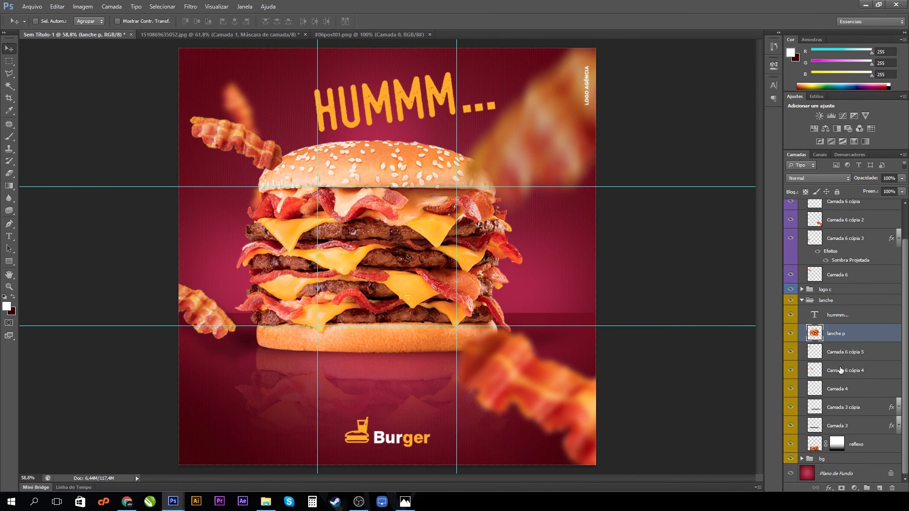
{"action": "left_click", "coordinate": [848, 407], "text": "ctrl"}
{"action": "left_click", "coordinate": [849, 426], "text": "ctrl"}
{"action": "left_click", "coordinate": [857, 445], "text": "ctrl"}
{"action": "key", "text": "ctrl+t"}
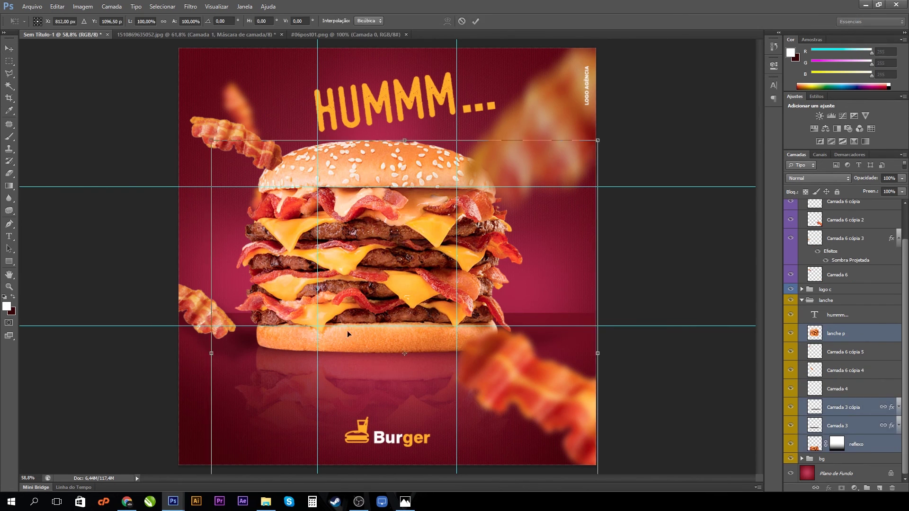
{"action": "left_click_drag", "start_coordinate": [211, 140], "coordinate": [222, 145]}
{"action": "left_click_drag", "start_coordinate": [358, 222], "coordinate": [360, 223]}
{"action": "key", "text": "Return"}
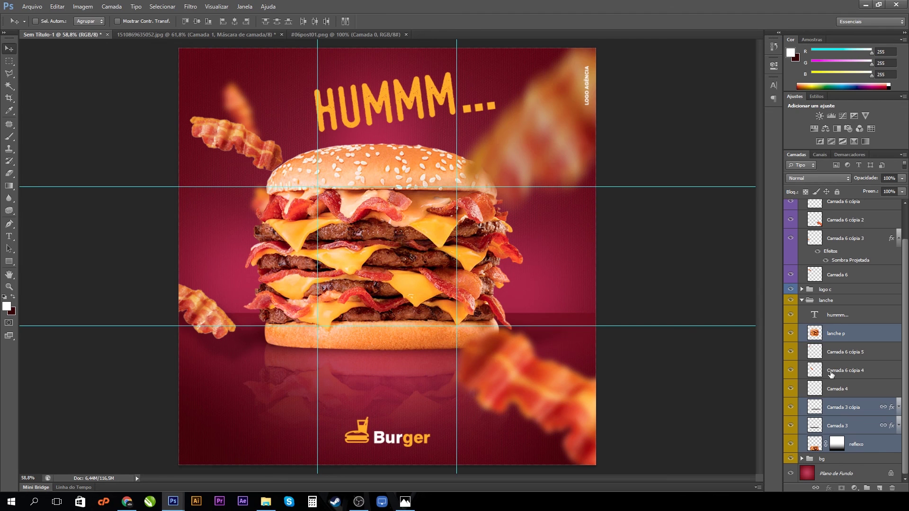
Shift the lower-left bacon strip right and the upper-left one up and left away from the bun, then collapse the "bacon" group
{"action": "scroll", "coordinate": [828, 249], "scroll_direction": "up", "scroll_amount": 2}
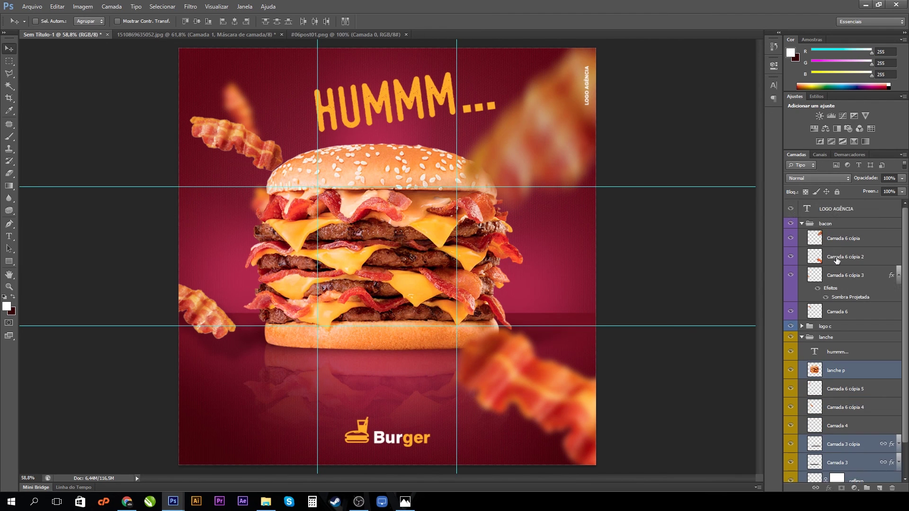
{"action": "left_click", "coordinate": [837, 274]}
{"action": "left_click_drag", "start_coordinate": [603, 300], "coordinate": [665, 295]}
{"action": "left_click", "coordinate": [850, 313]}
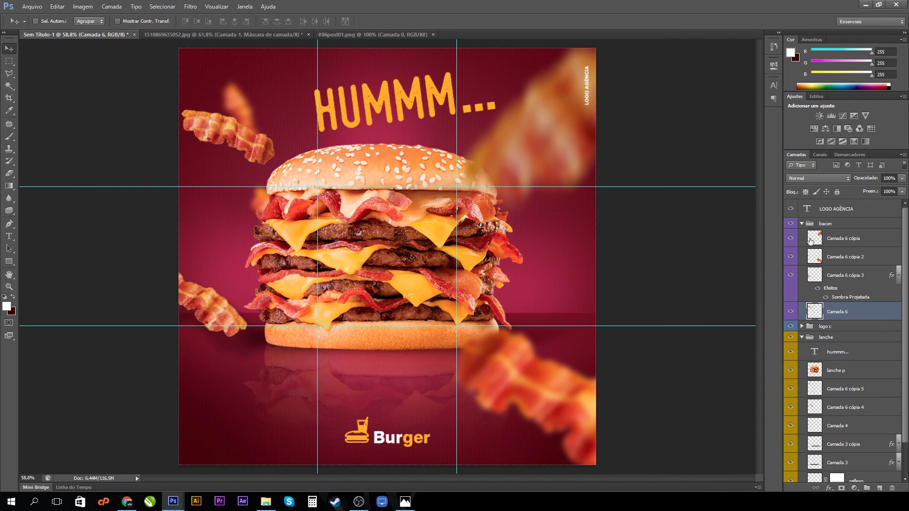
{"action": "left_click", "coordinate": [803, 223]}
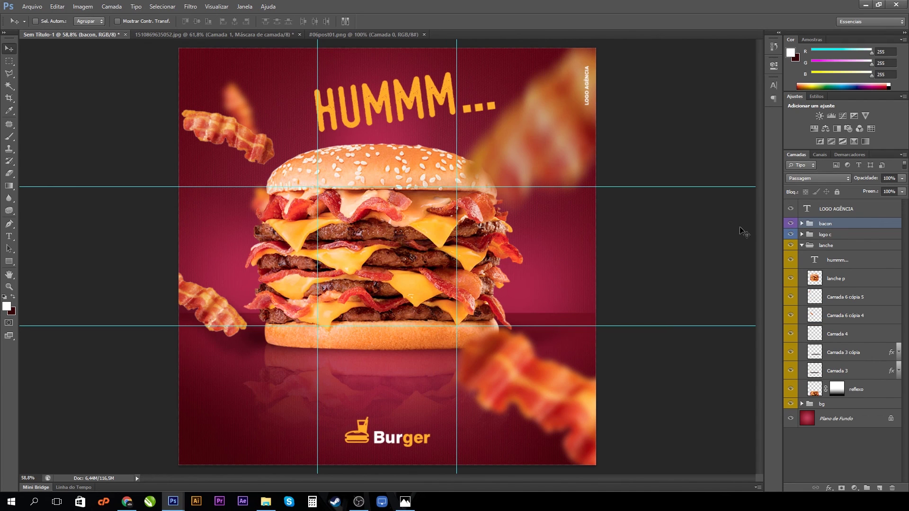